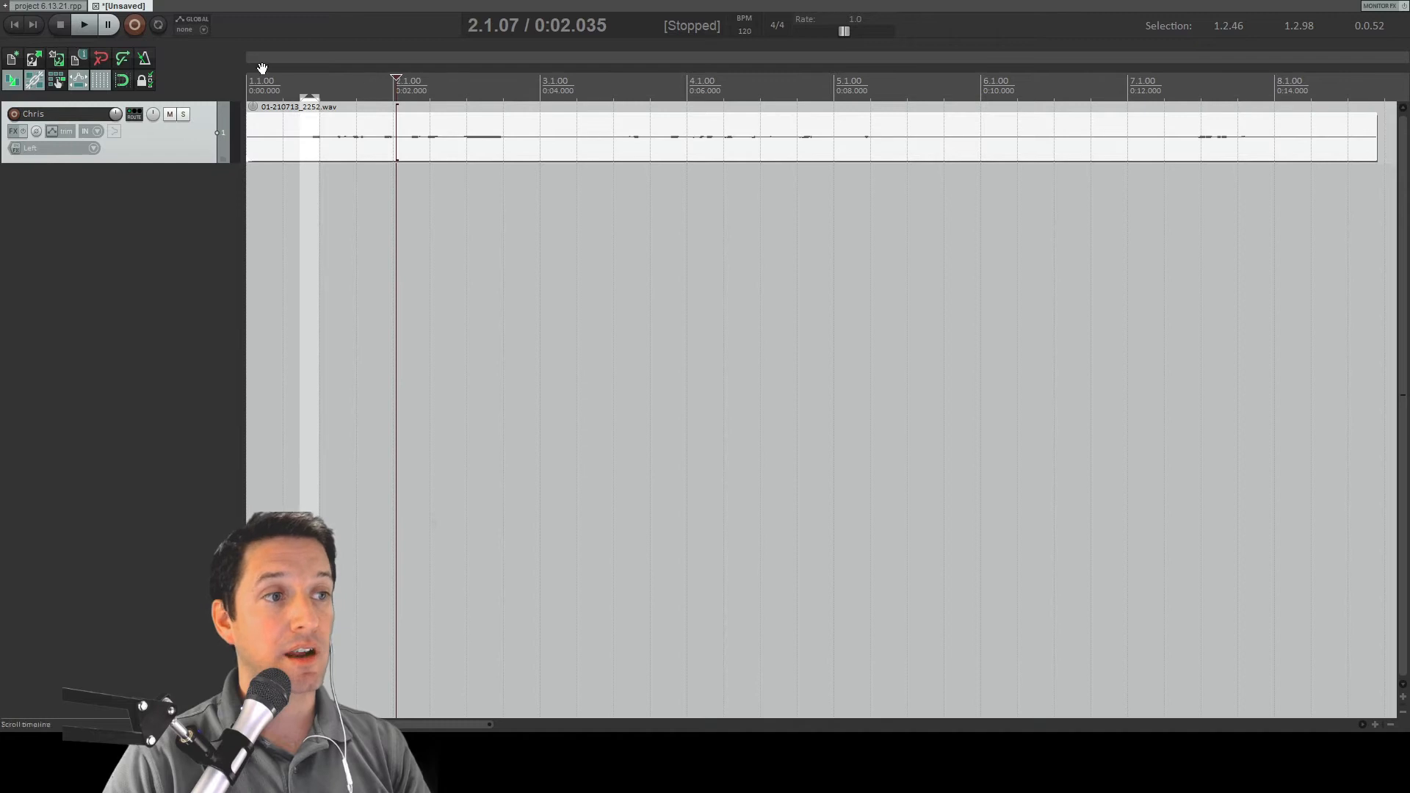
Step: Play the voice recording 01-210713_2252.wav from the start of the project to hear its level
click(16, 26)
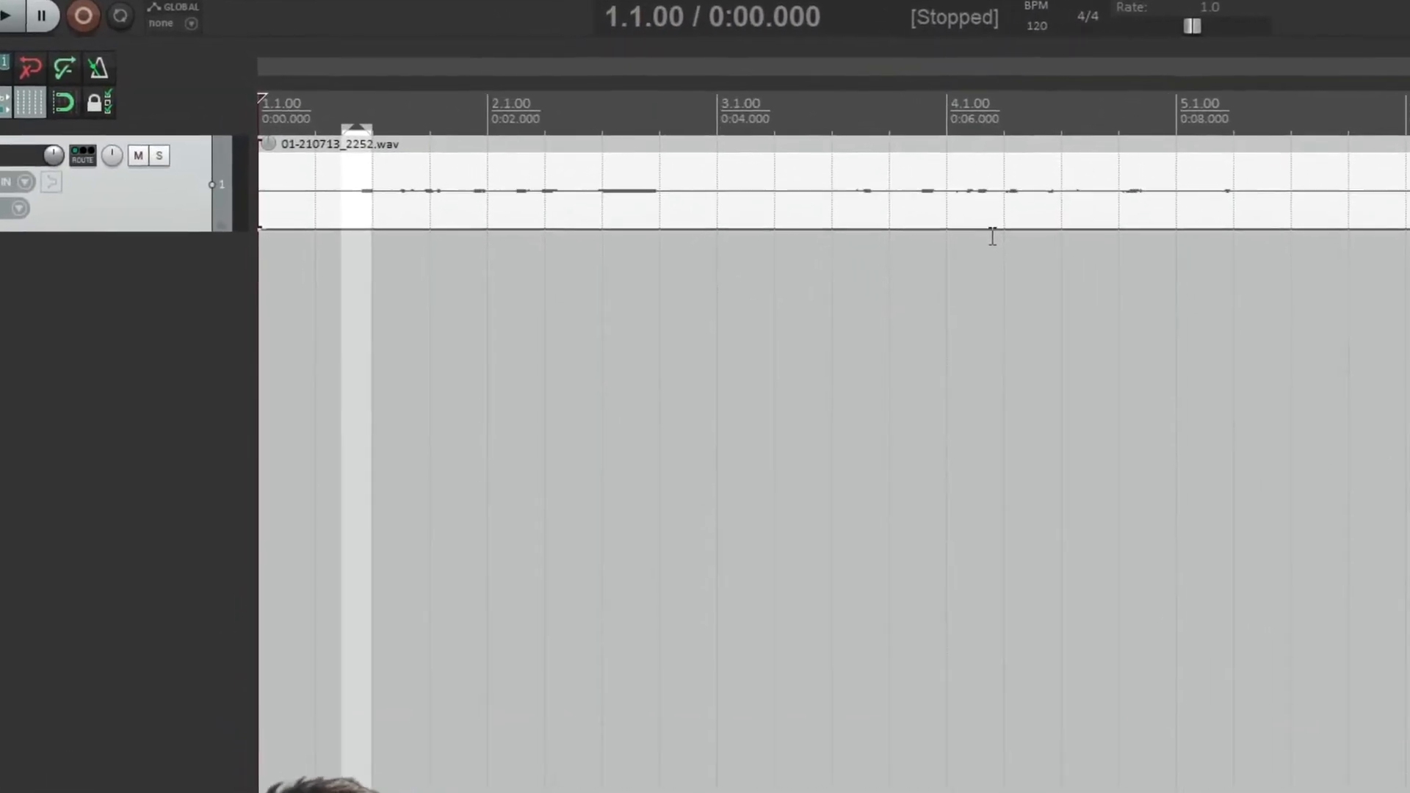
key(space)
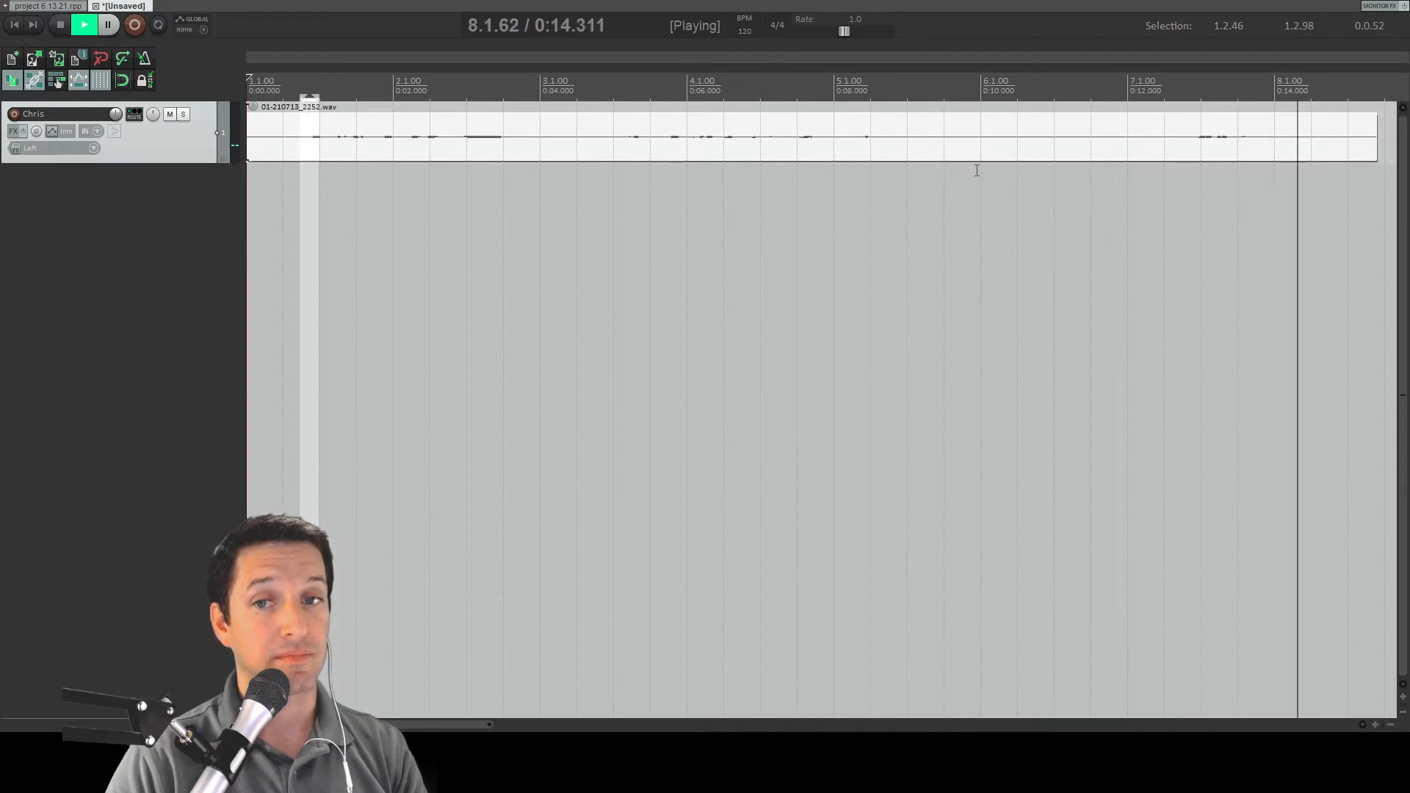
key(space)
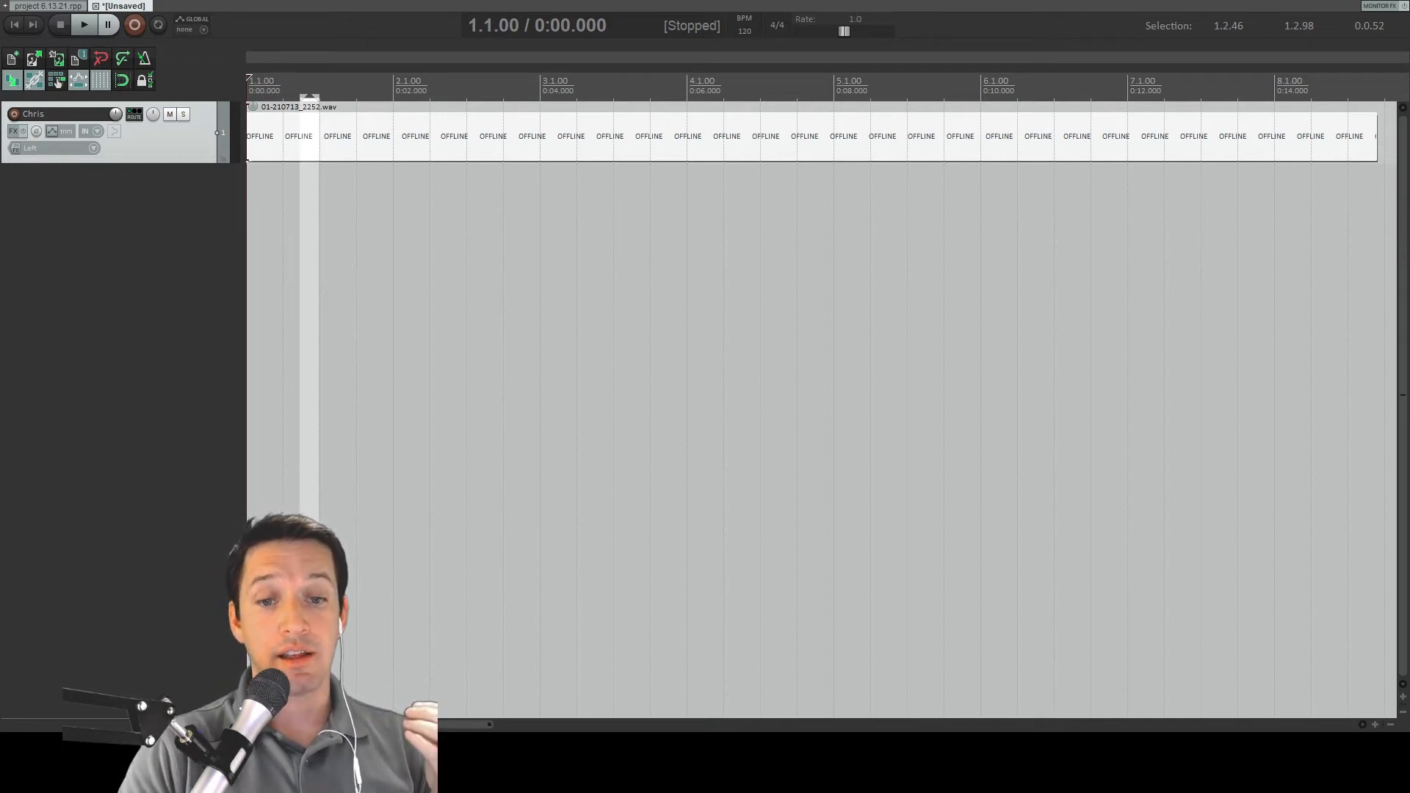
click(616, 292)
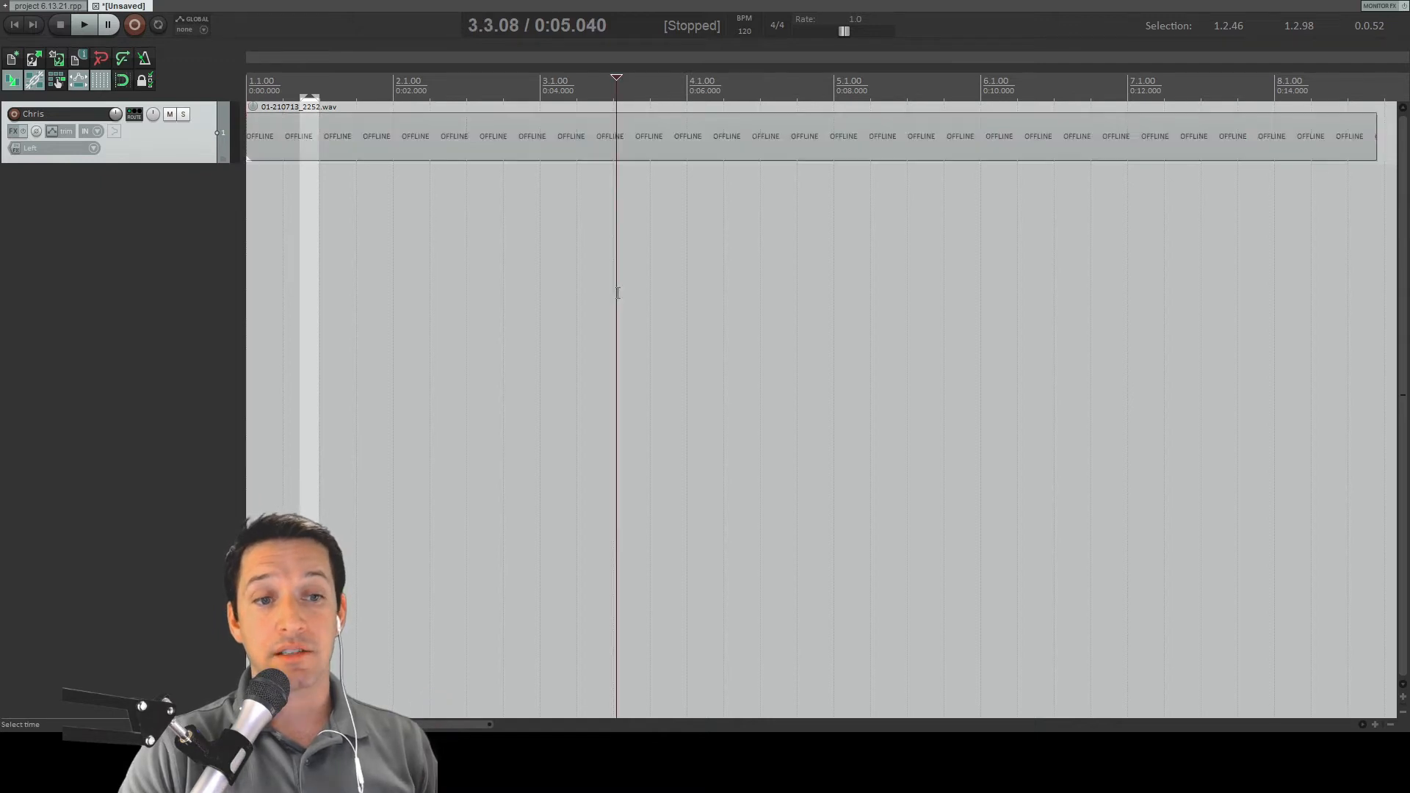
key(alt+Tab)
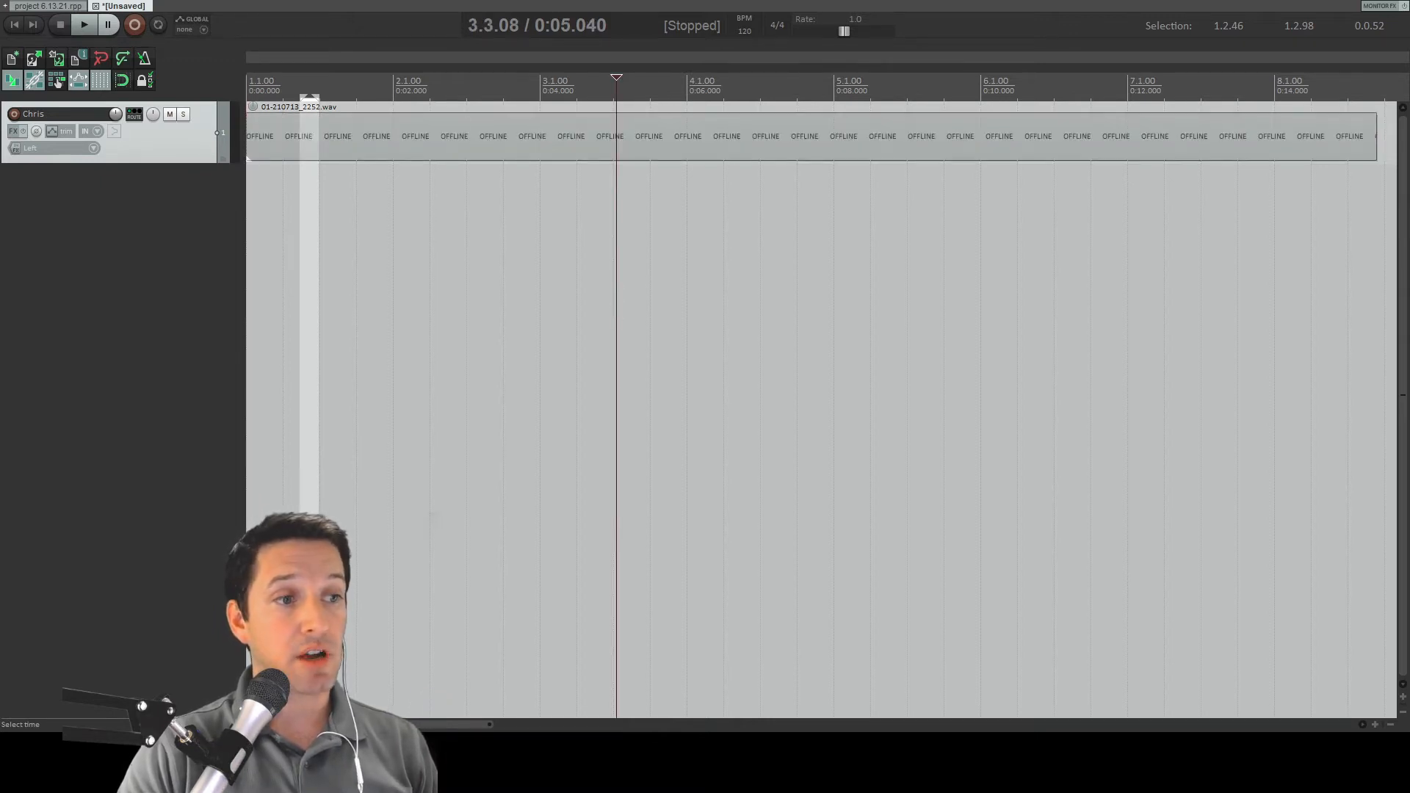
drag(1396, 330, 1005, 331)
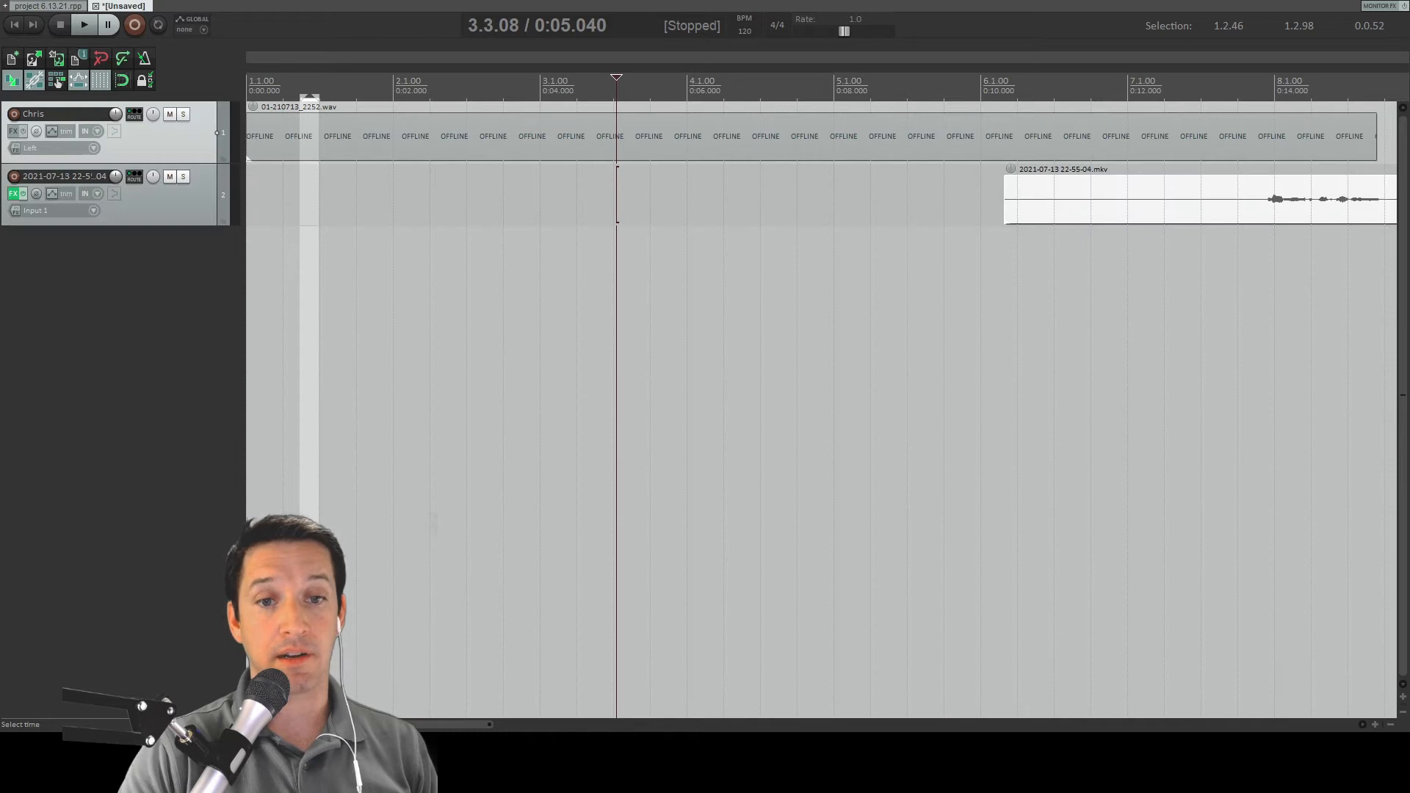
drag(1130, 215, 503, 220)
Step: Delete the imported video item and remove its track from the project
click(753, 213)
key(Delete)
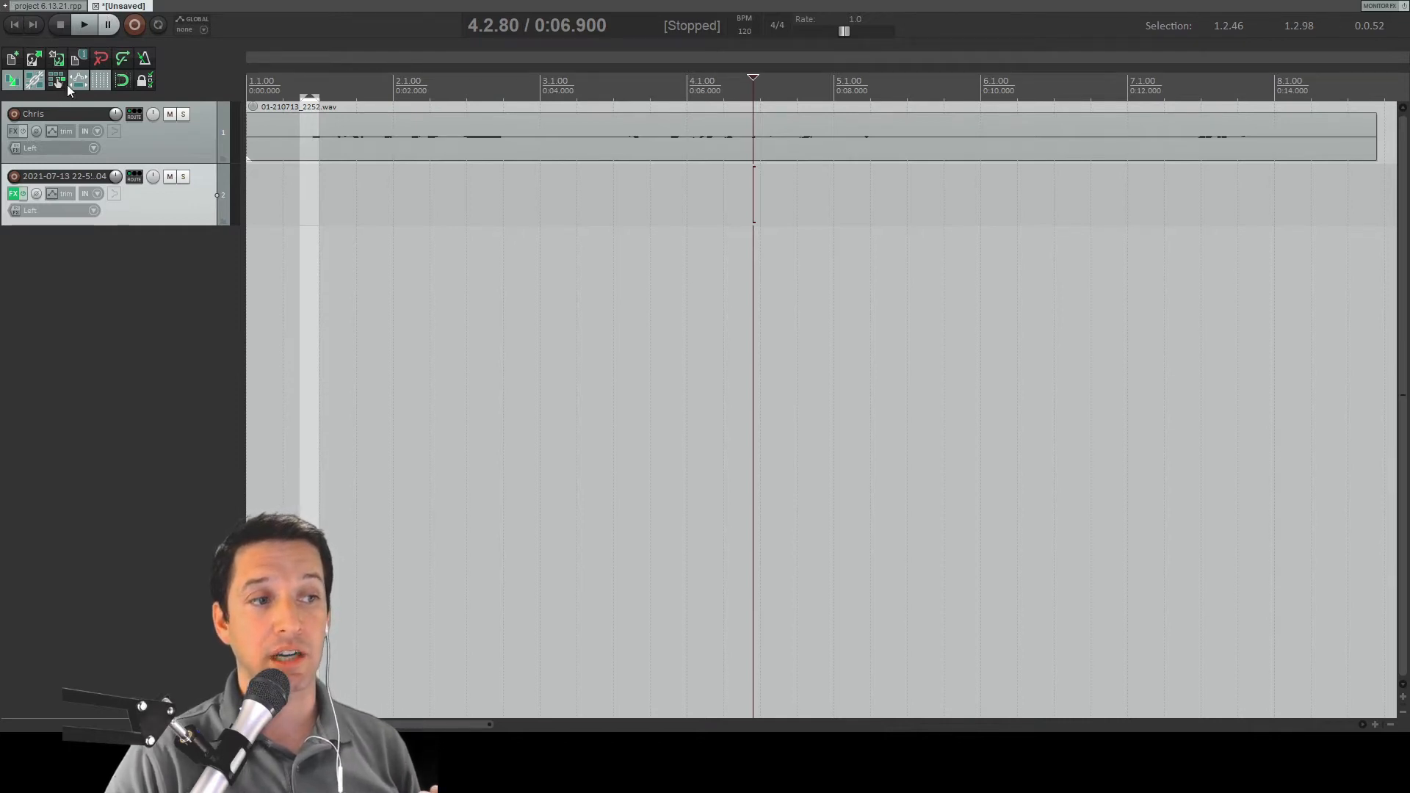
click(664, 314)
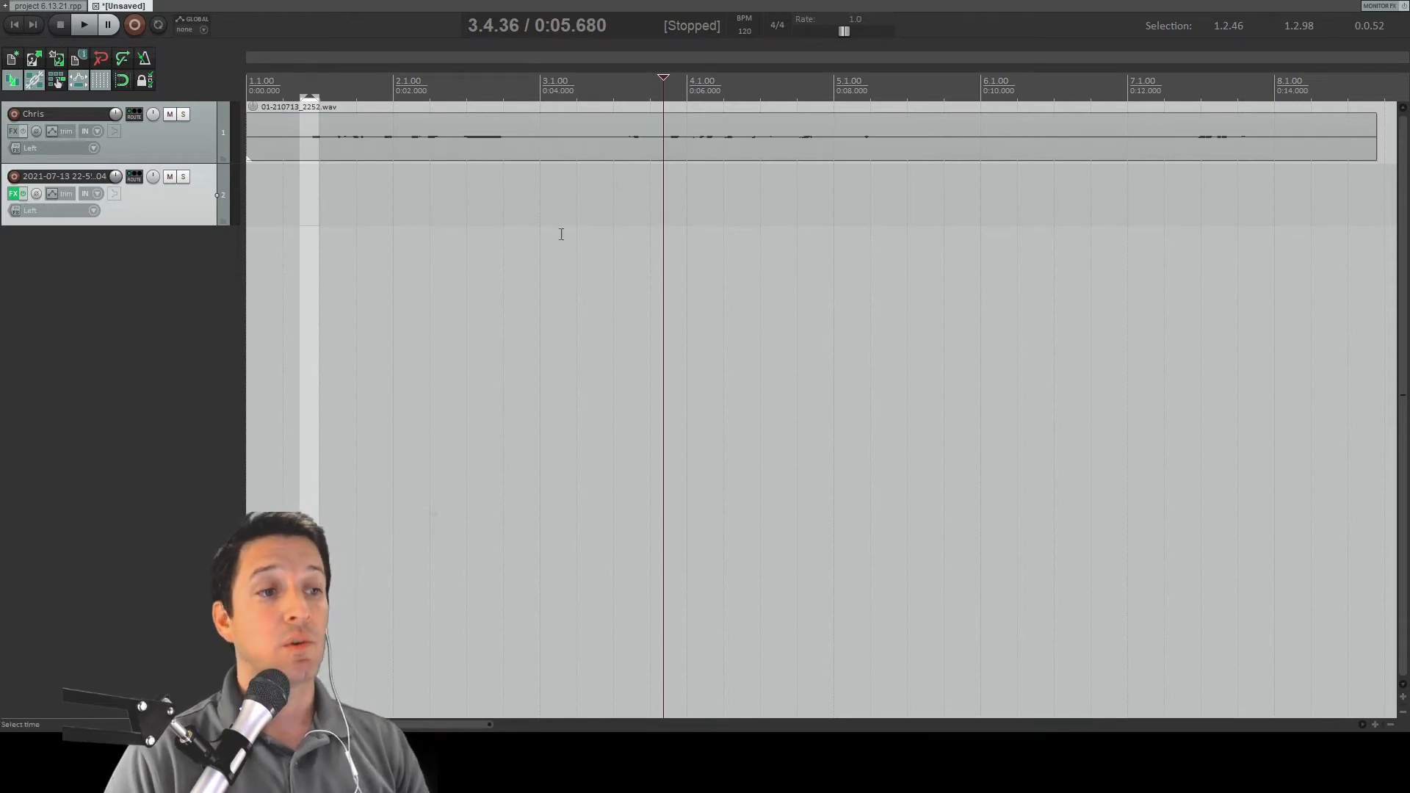
click(646, 418)
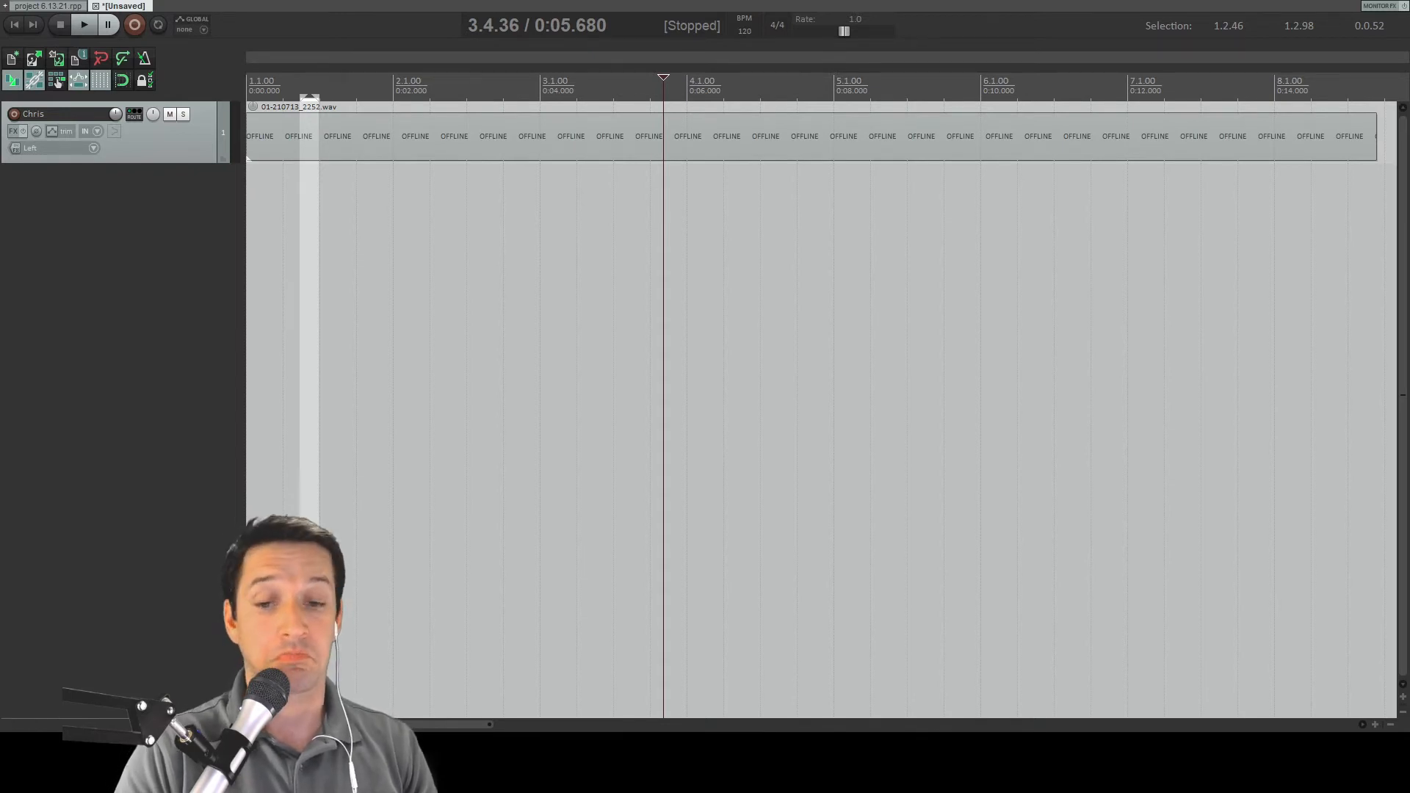
Step: Raise the voice recording's item volume to +18.2 dB in stages while playing it from 0:03.040
click(469, 146)
key(space)
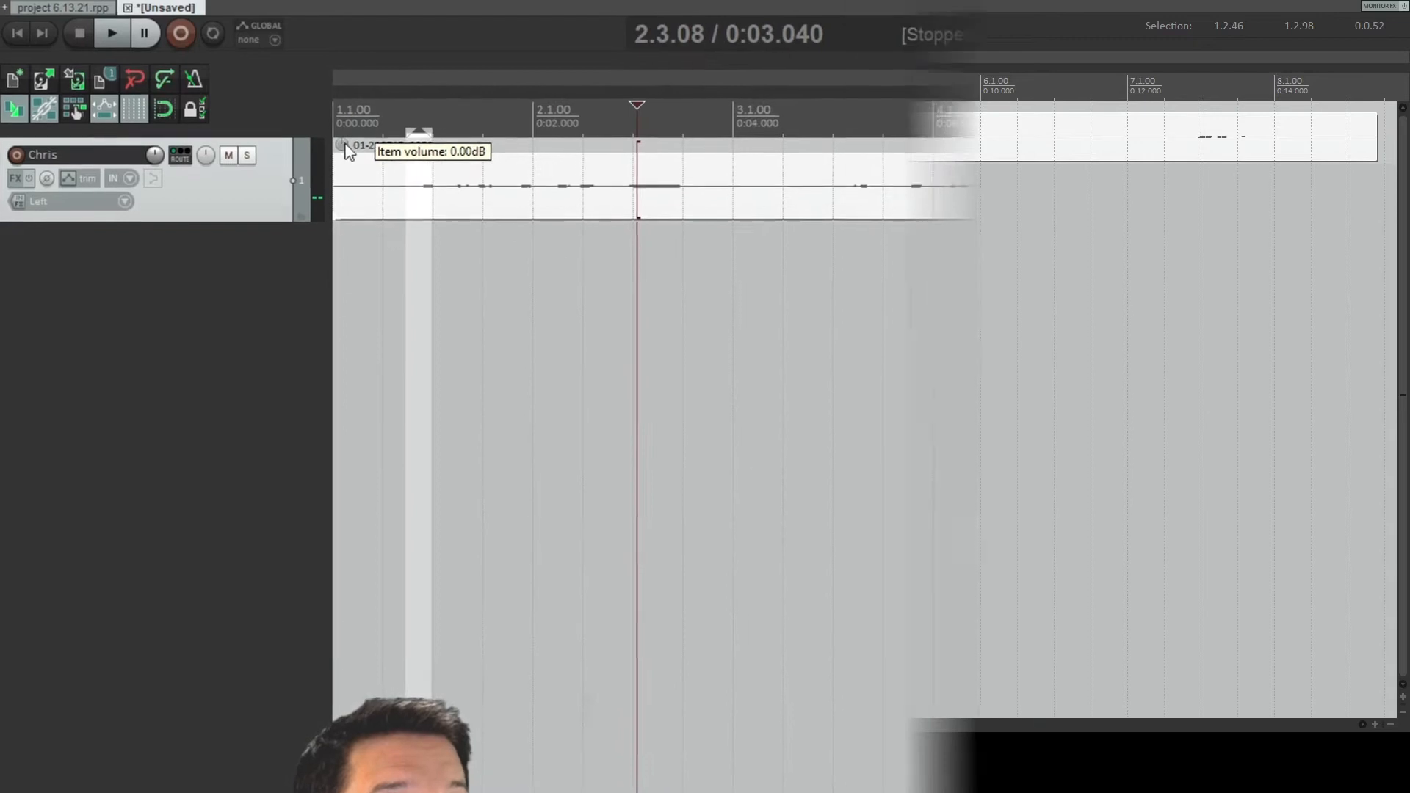
drag(345, 147, 363, 96)
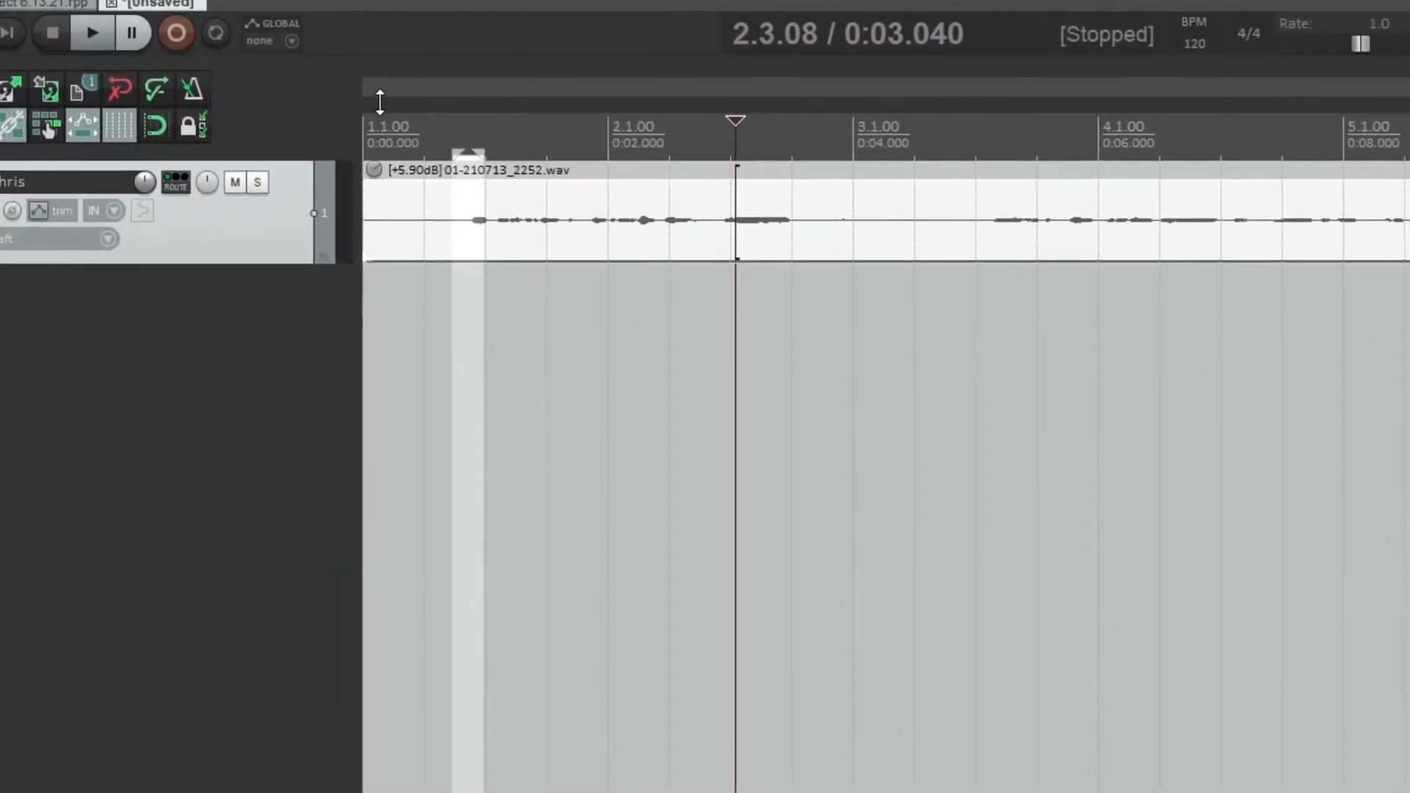
key(space)
drag(371, 168, 395, 72)
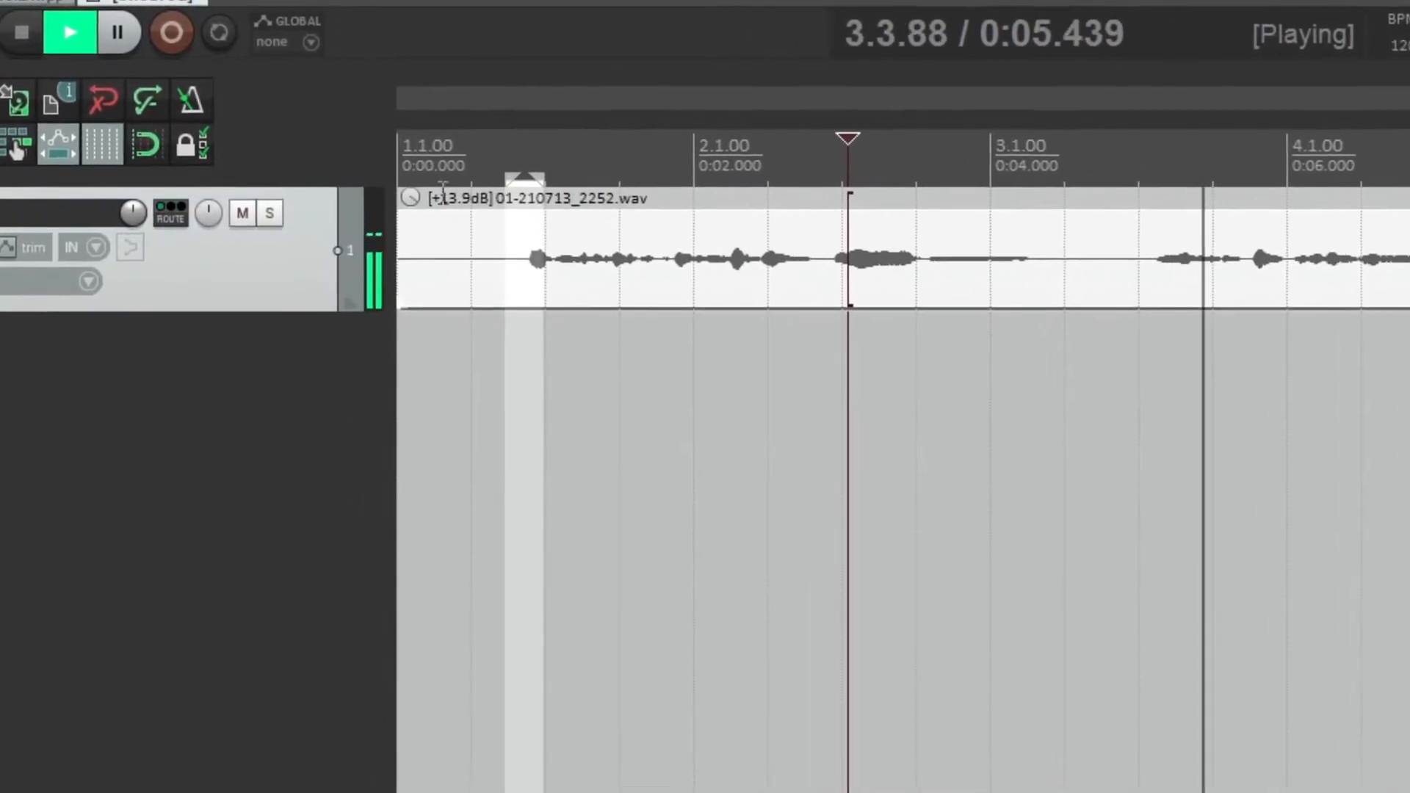
mouse_move(398, 190)
drag(426, 211, 427, 198)
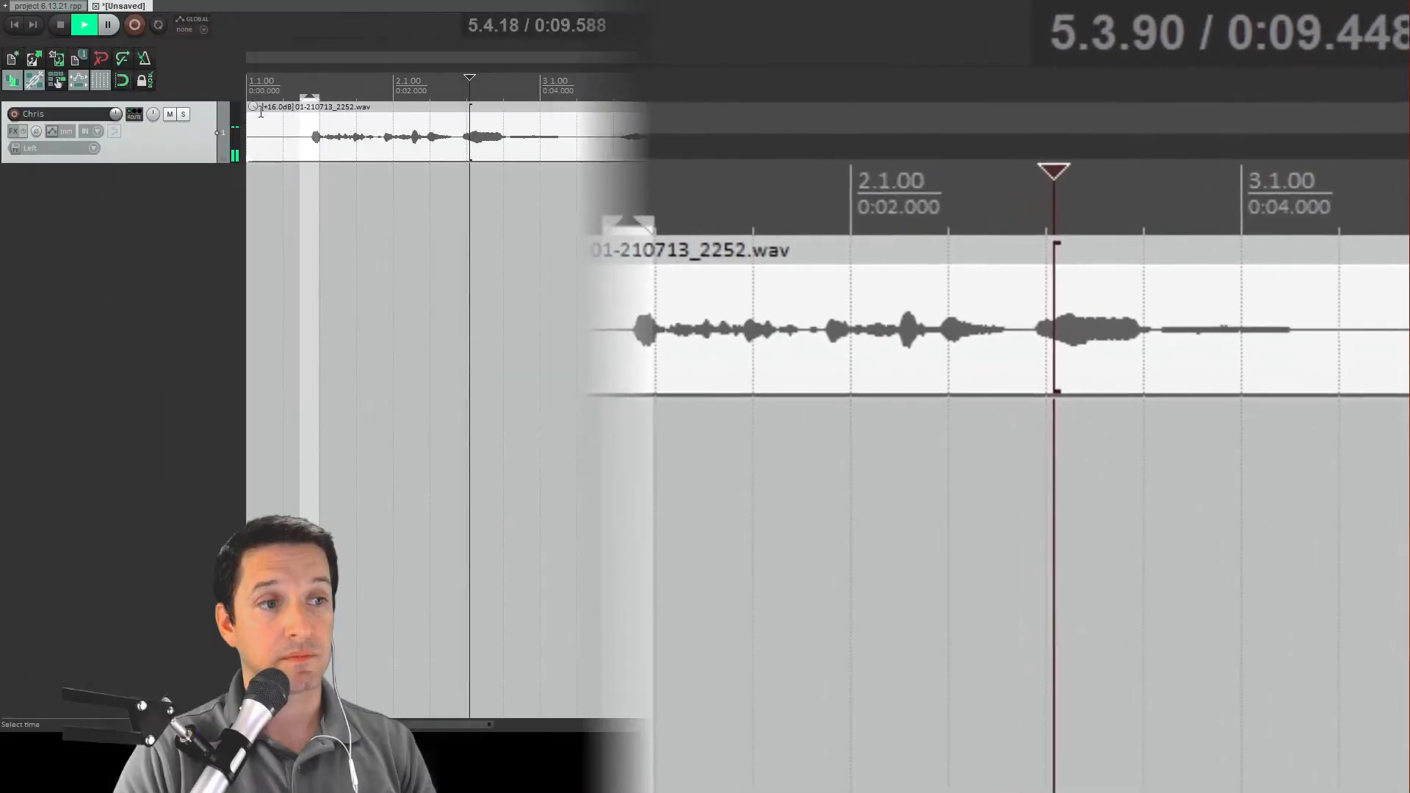
mouse_move(455, 232)
drag(255, 108, 255, 103)
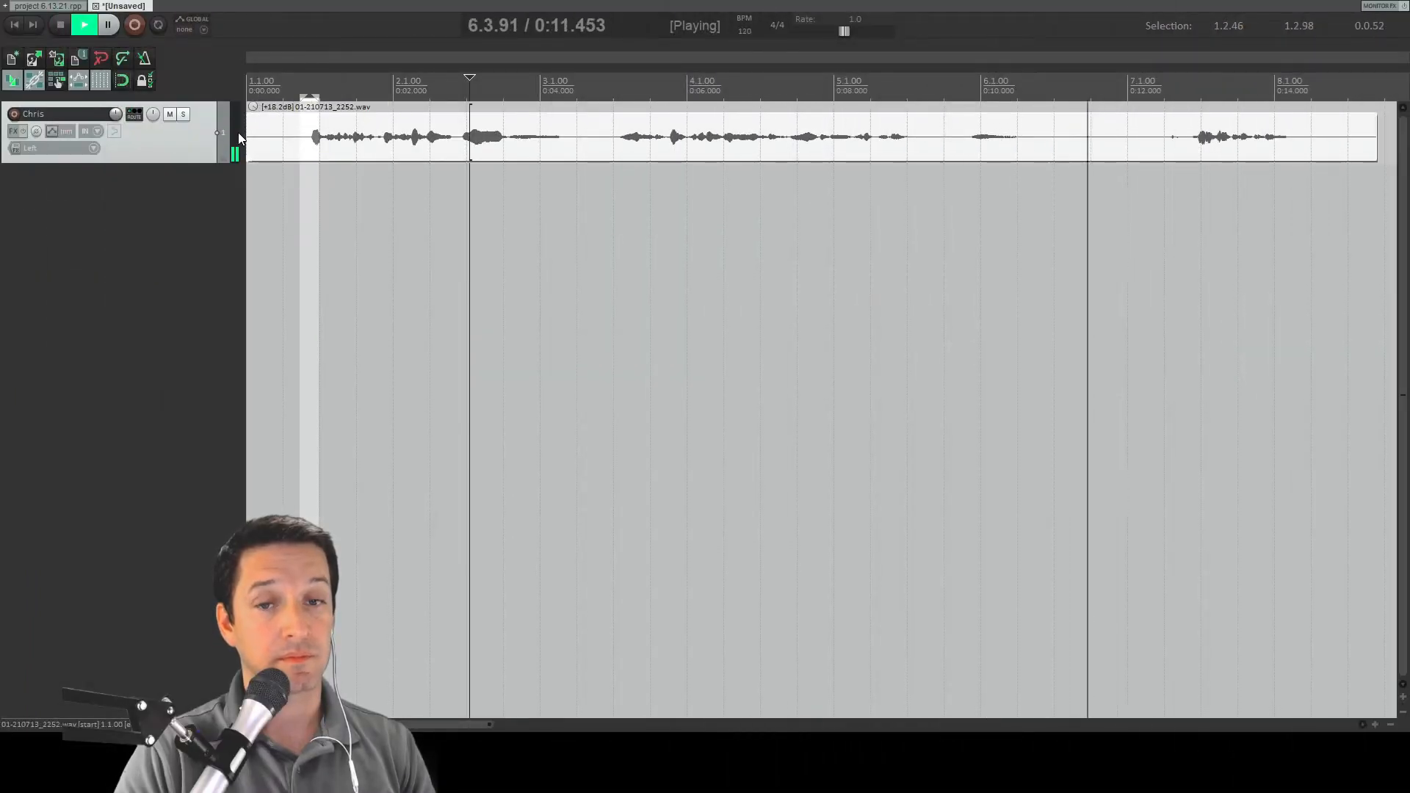
key(space)
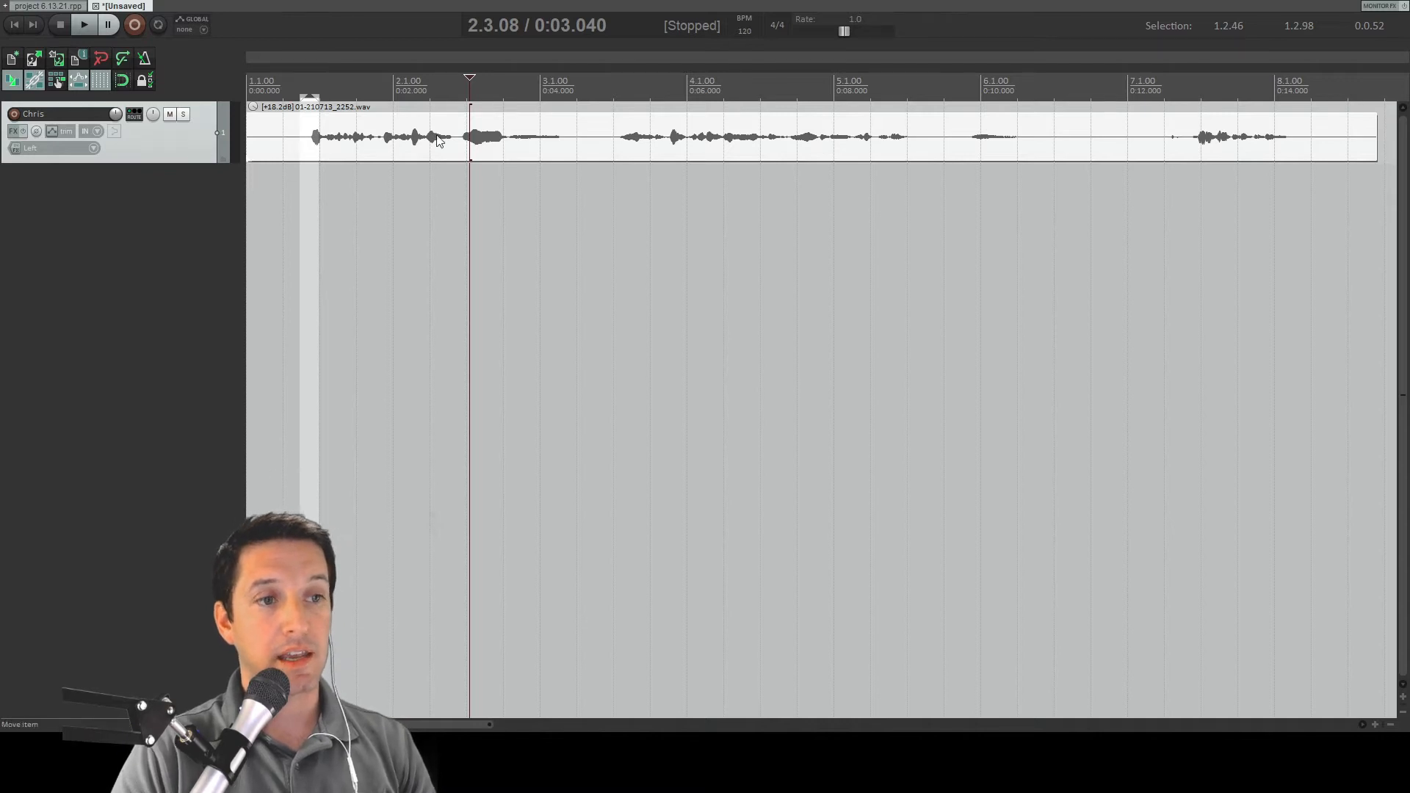
Step: Play the boosted recording from 0:03.040 and inspect its waveform at a larger track height
key(space)
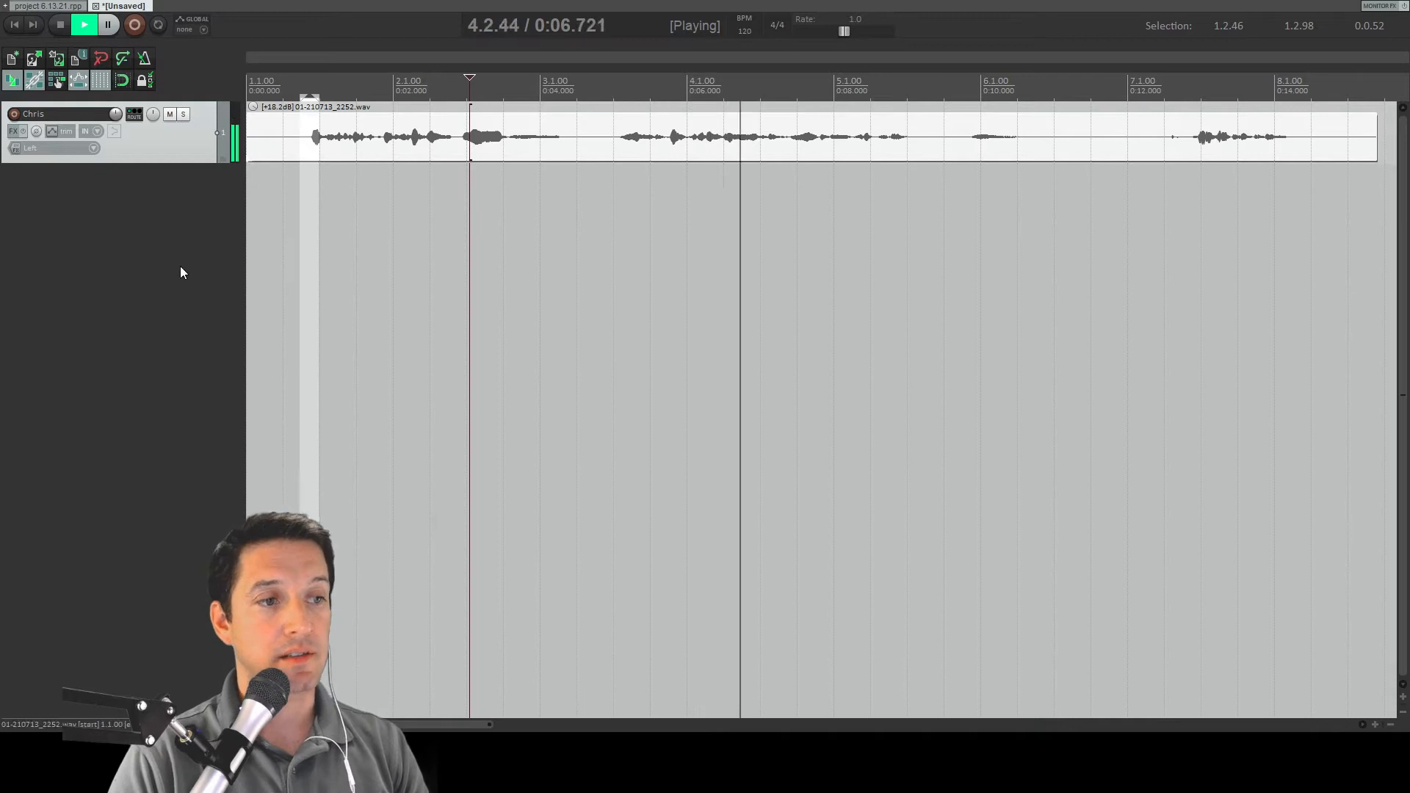
scroll(185, 266, up, 4)
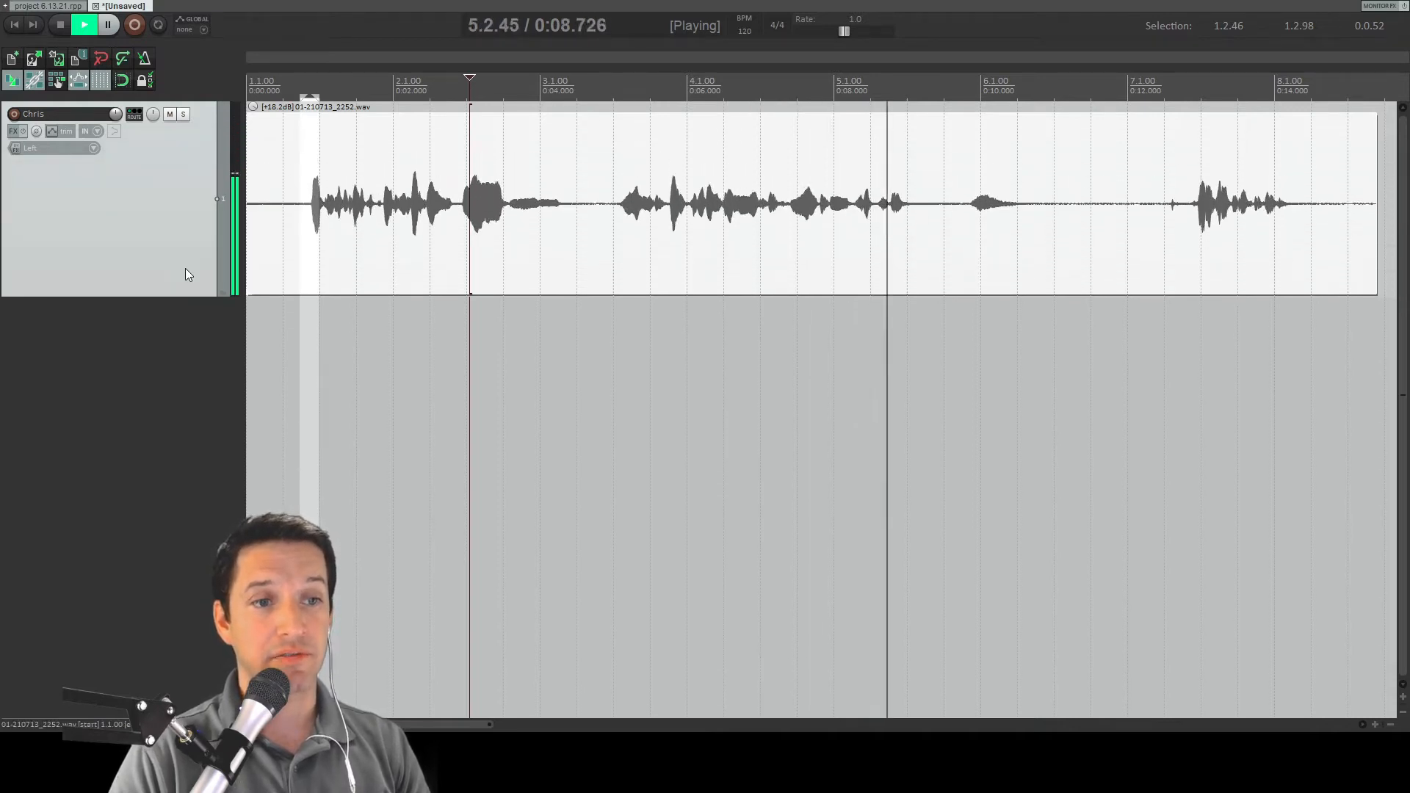
scroll(183, 311, down, 4)
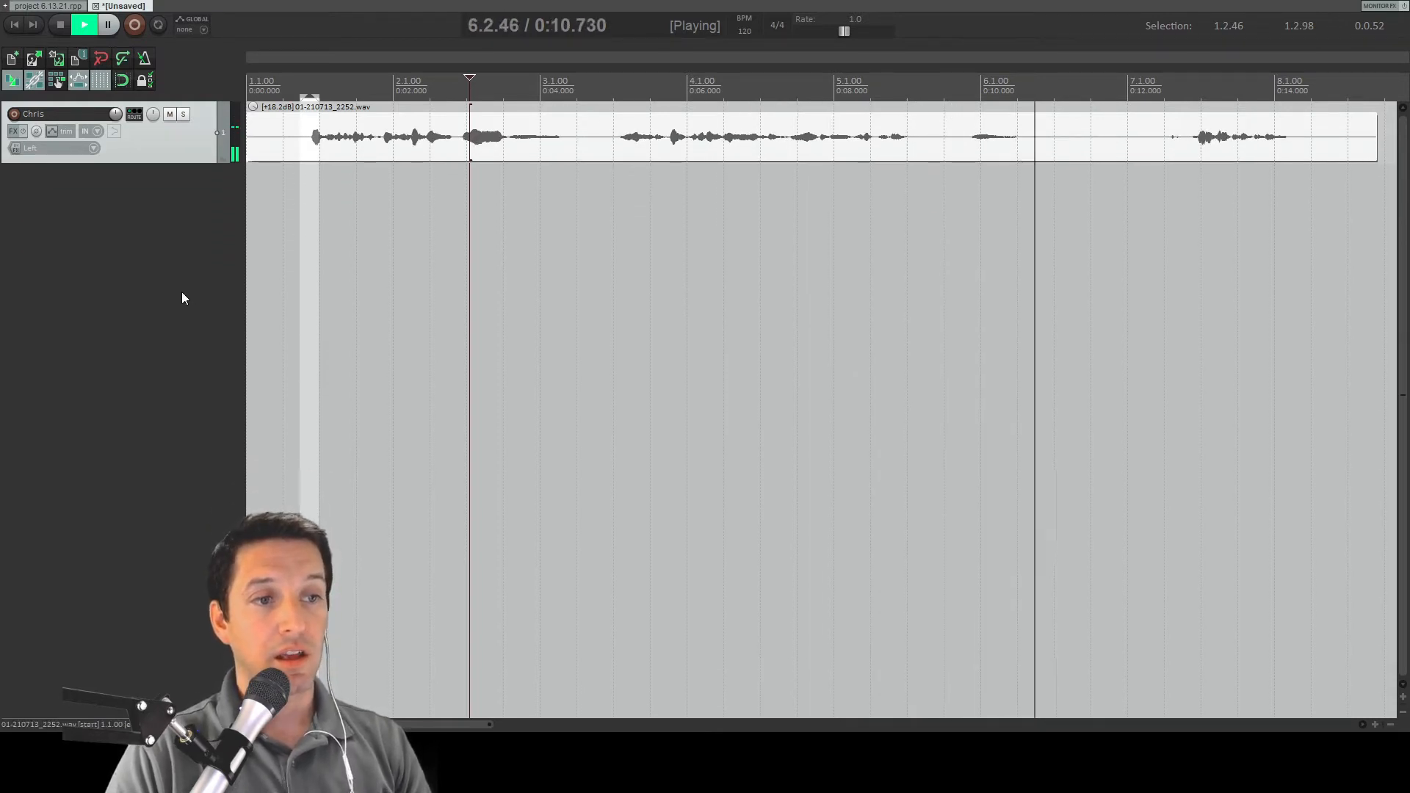
key(space)
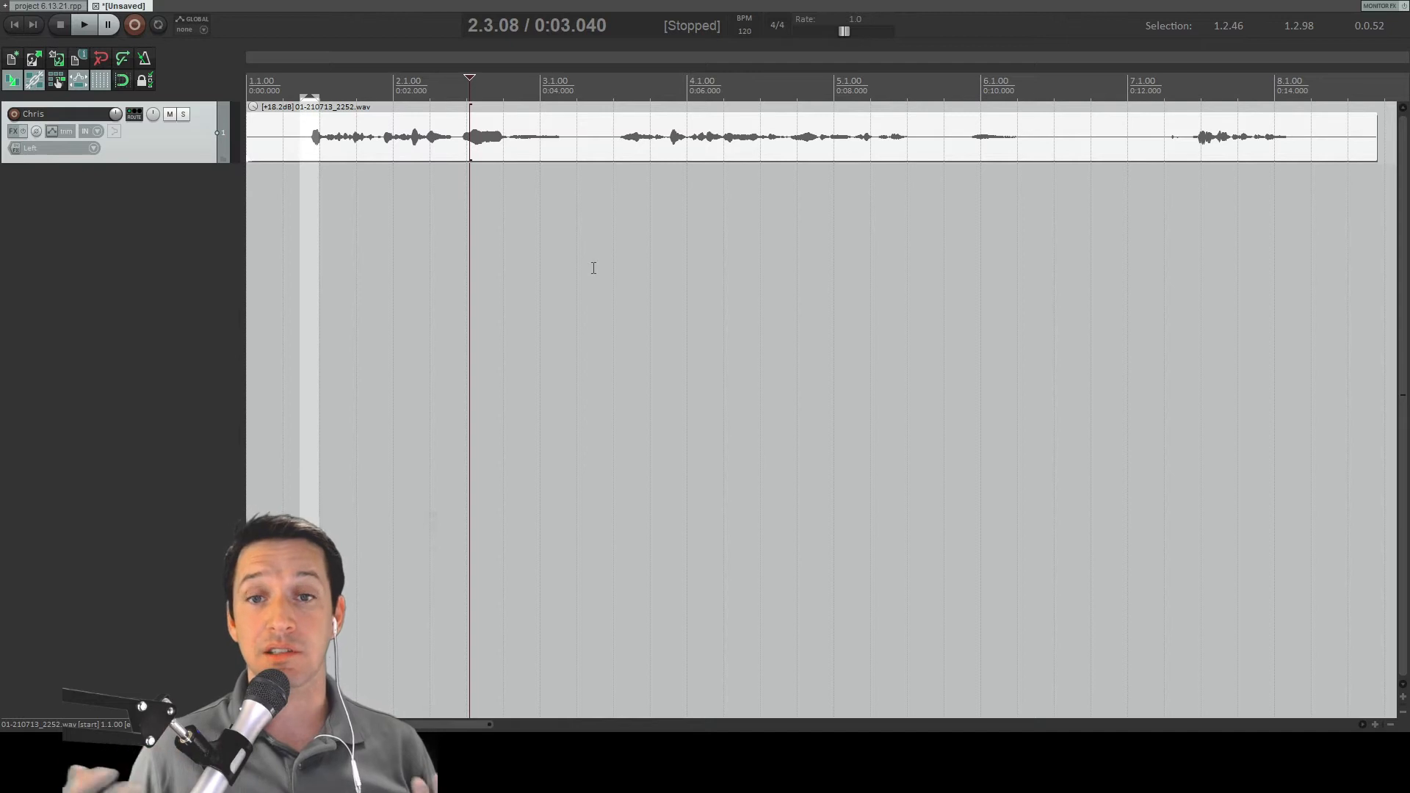
Step: Compare how the recording's waveform looks at different track heights
scroll(343, 357, up, 5)
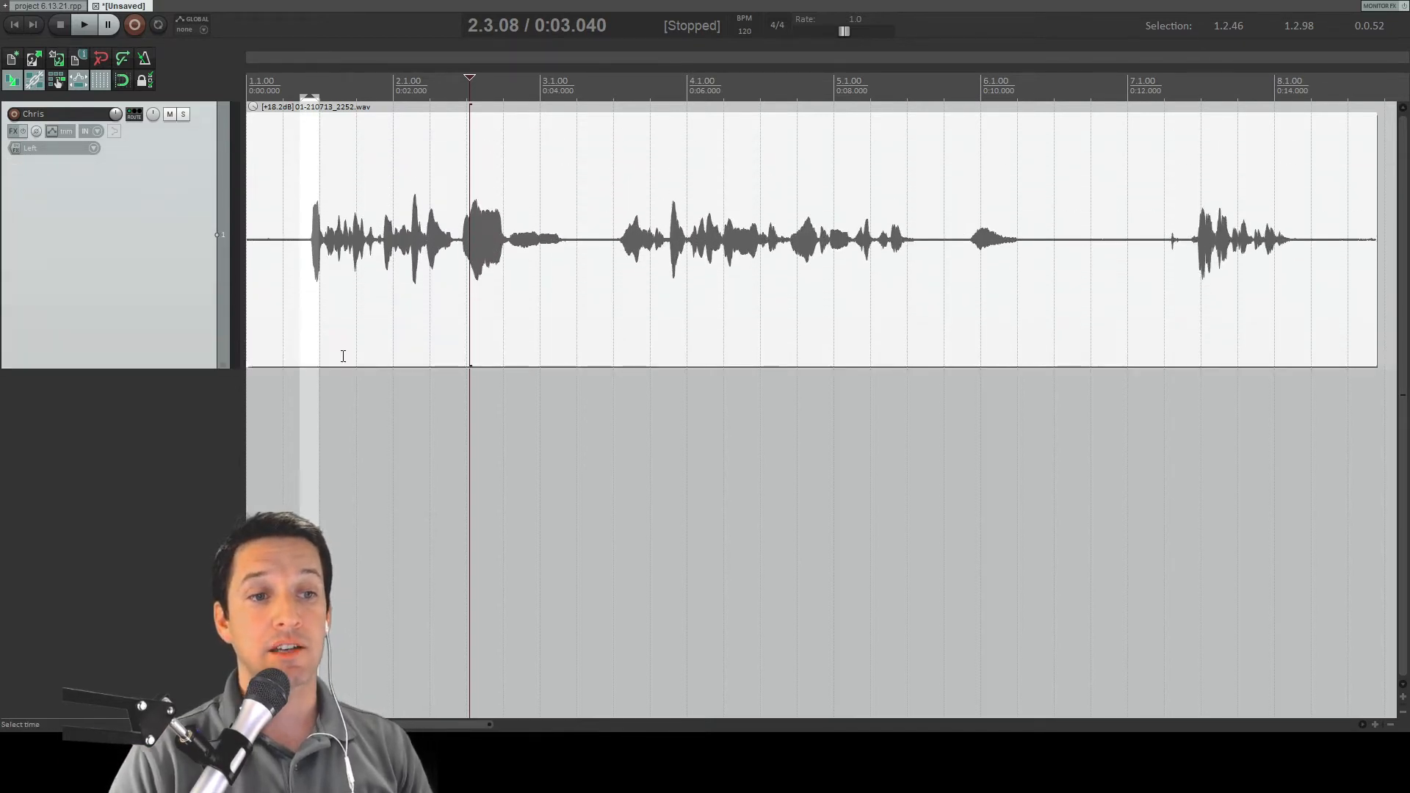
scroll(338, 345, down, 5)
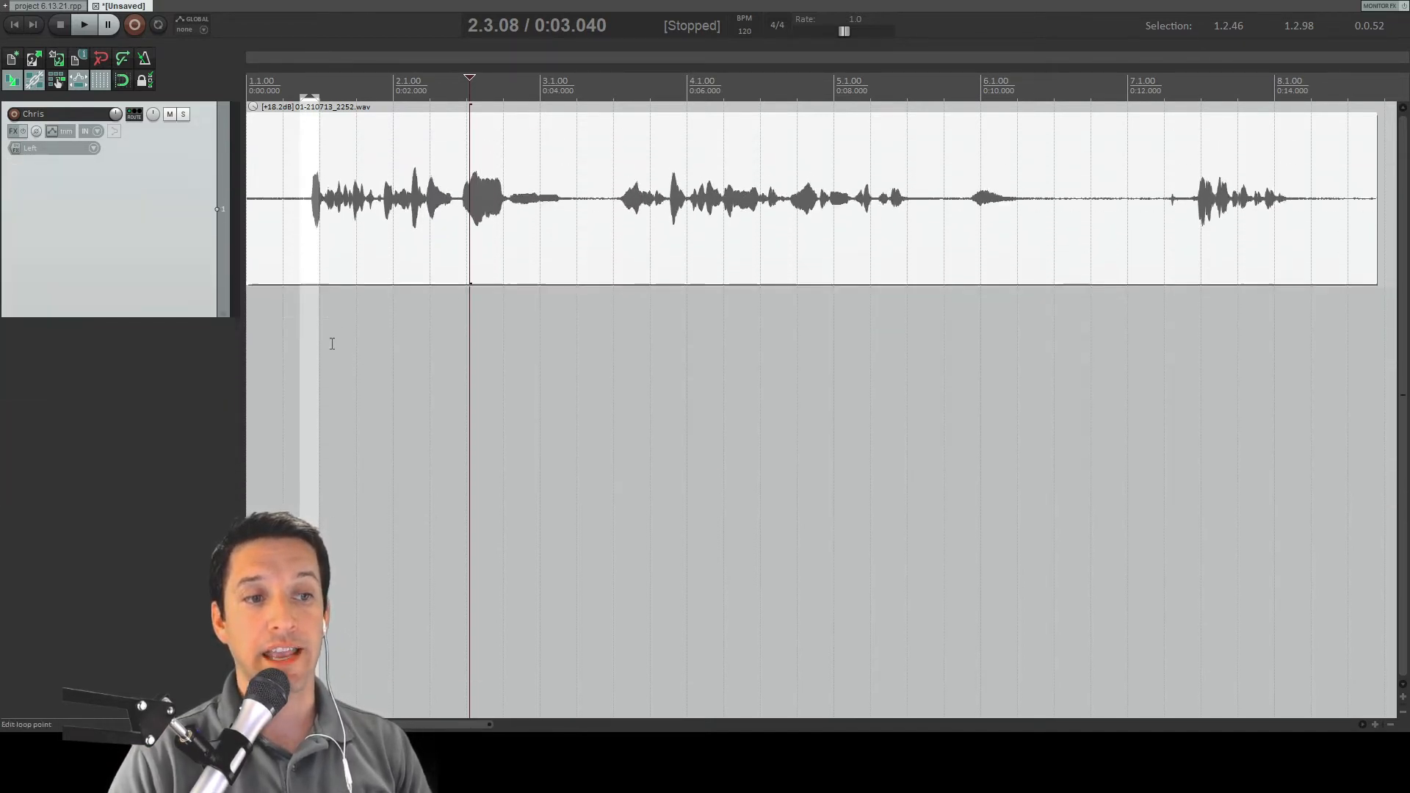
scroll(334, 338, down, 1)
scroll(334, 341, up, 4)
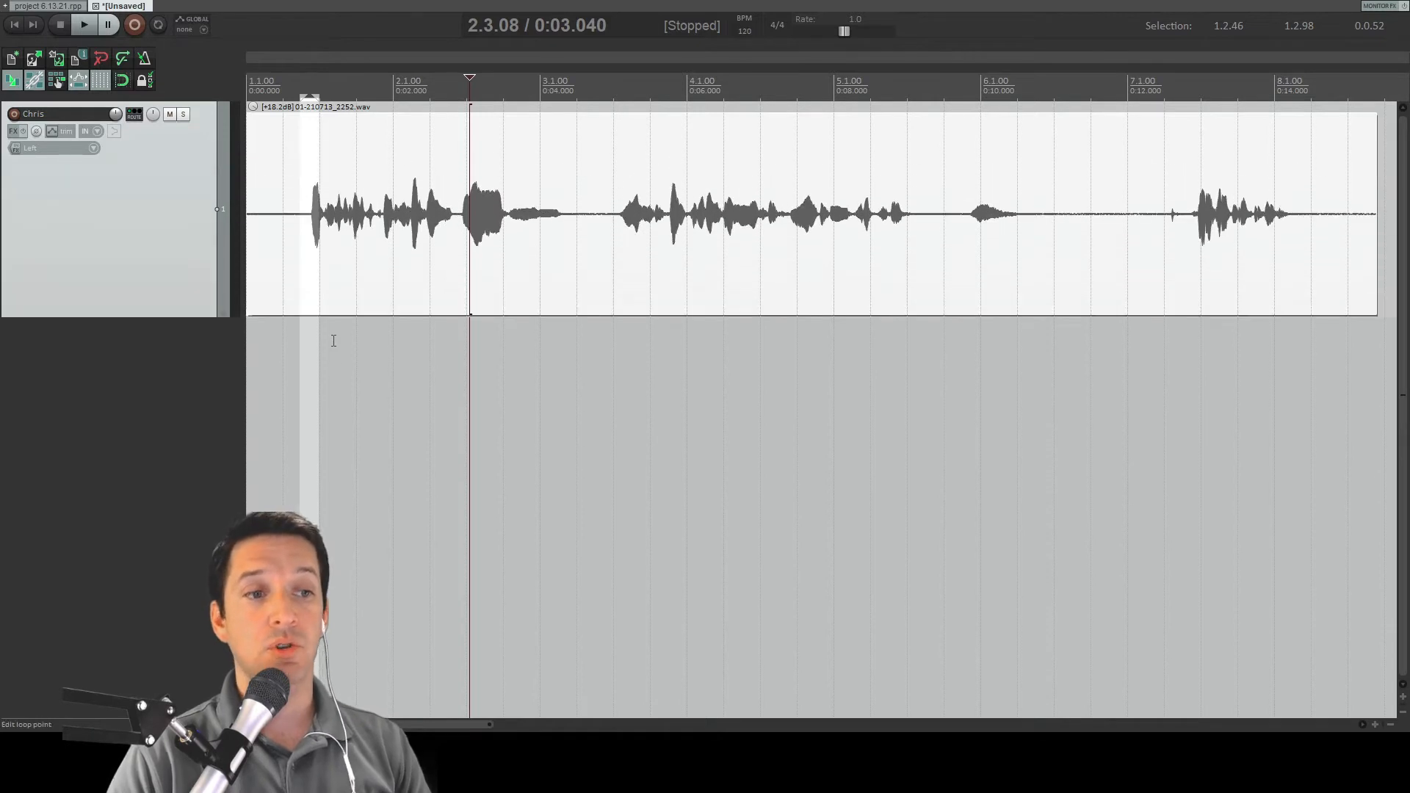
scroll(335, 341, up, 2)
scroll(332, 345, down, 3)
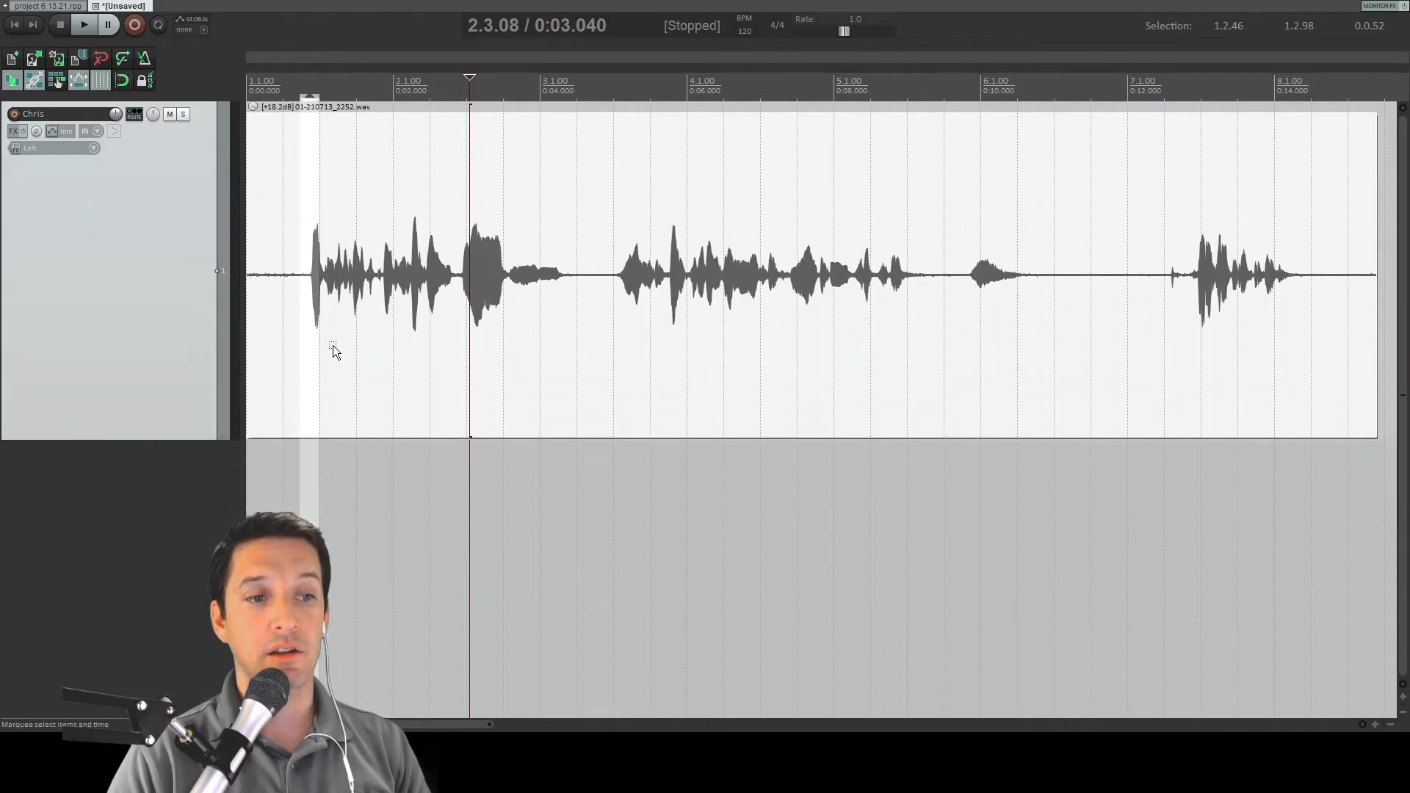
scroll(333, 346, down, 6)
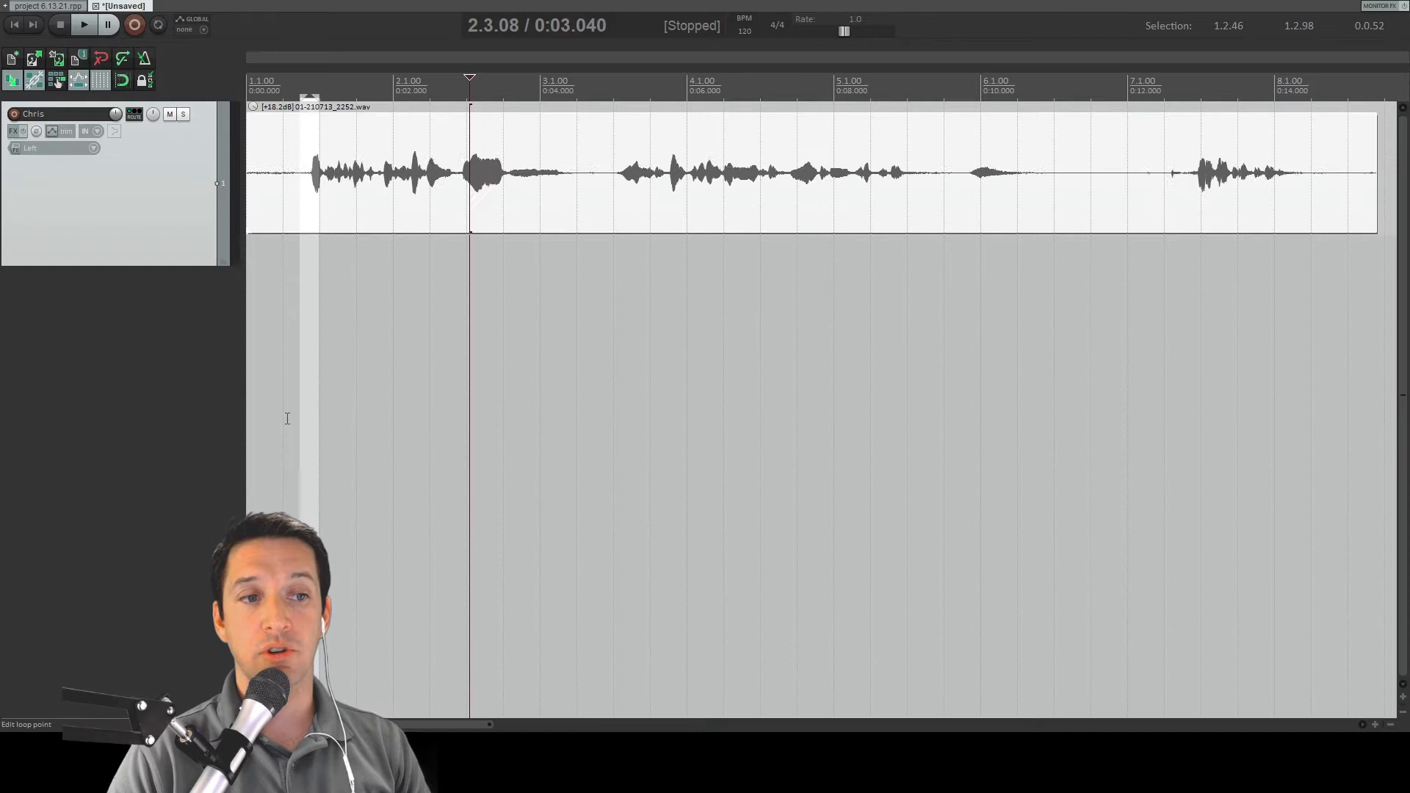
scroll(272, 403, up, 7)
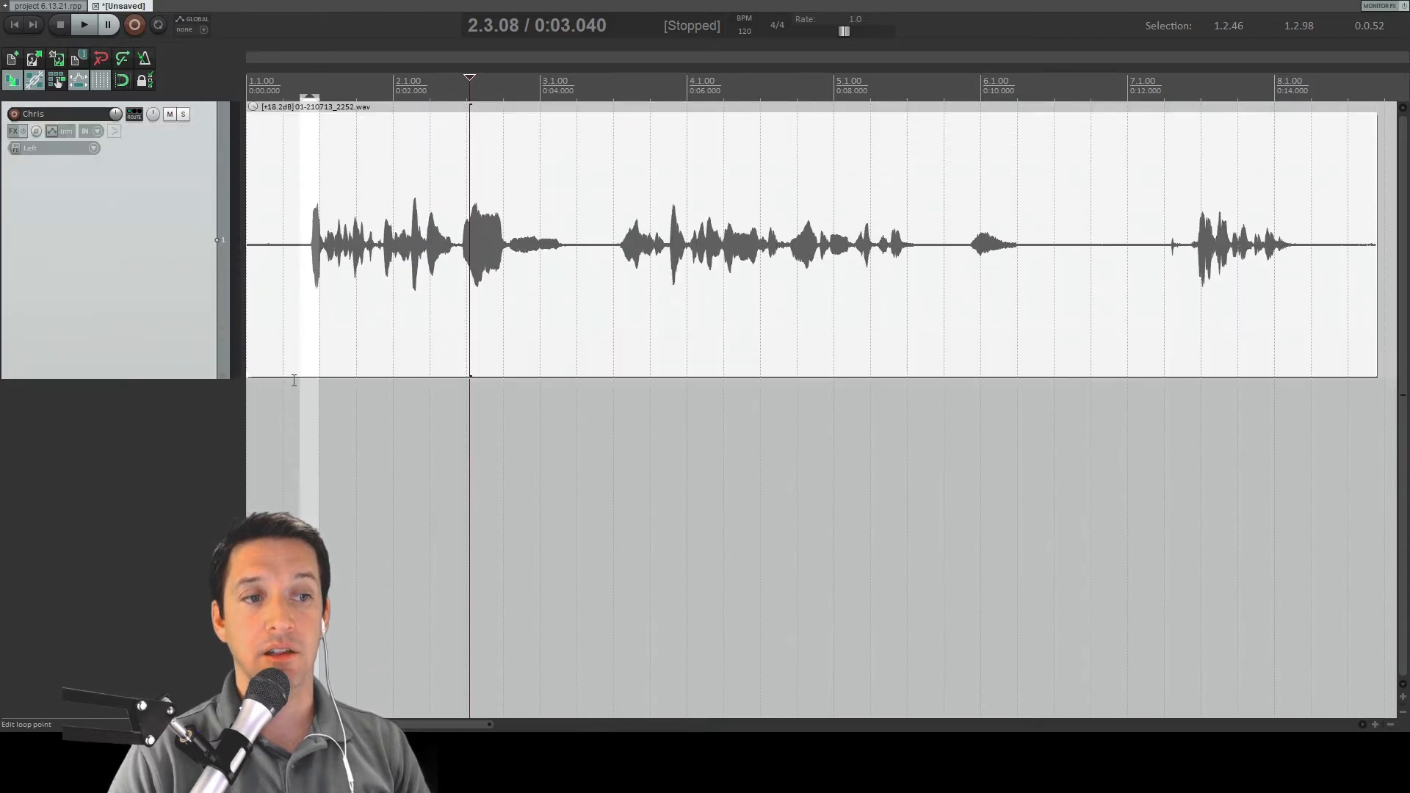
scroll(296, 377, down, 3)
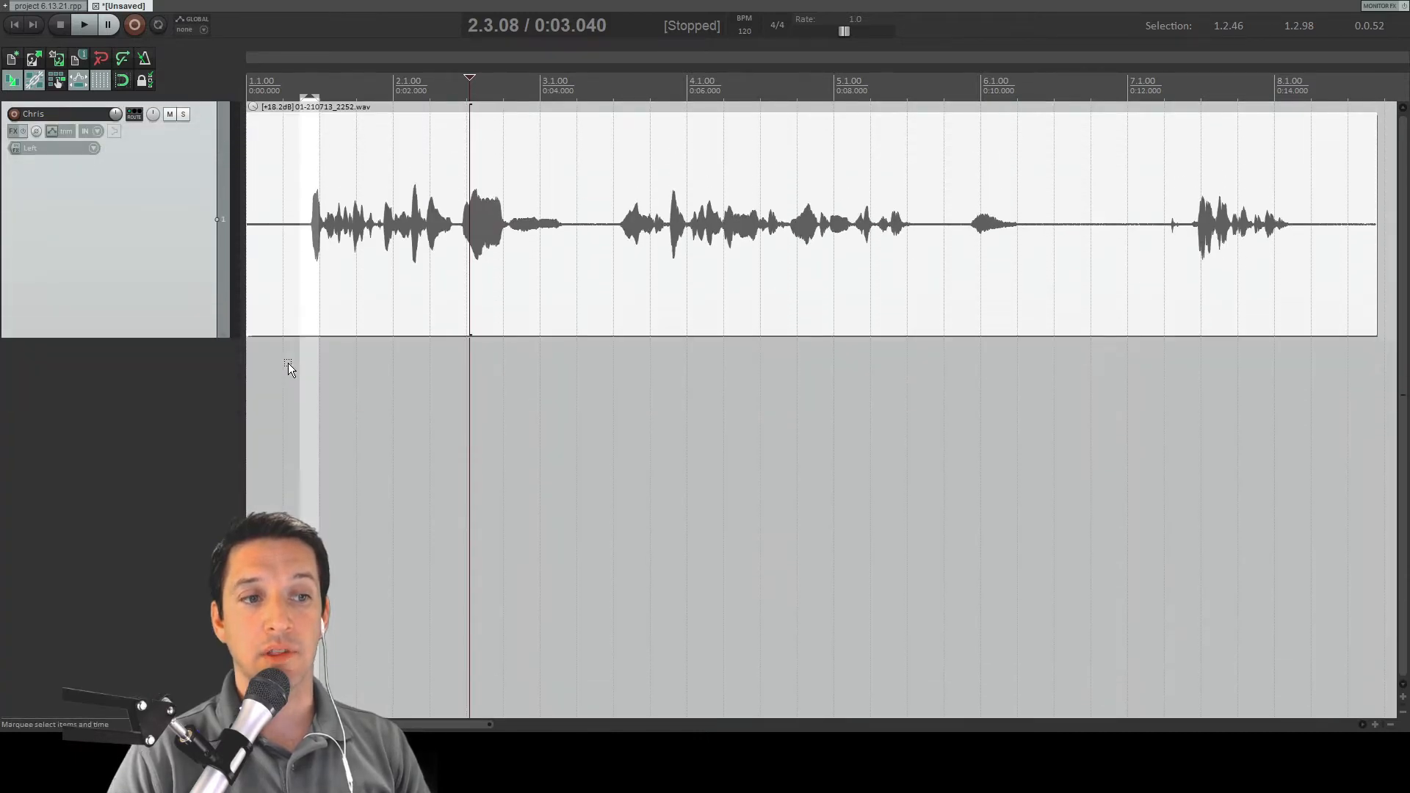
scroll(288, 363, down, 1)
scroll(283, 378, up, 3)
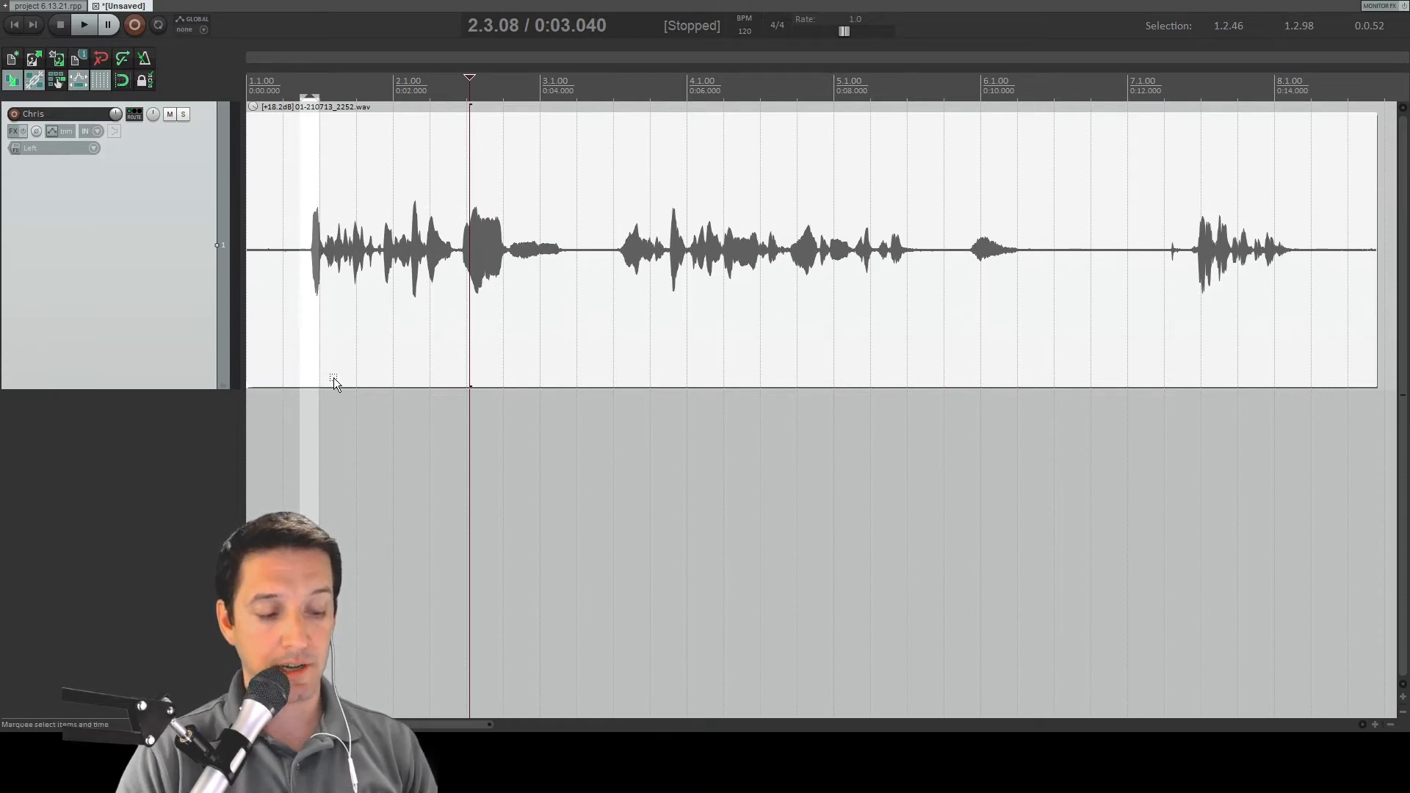
Step: Magnify the displayed waveform peaks of the recording without altering its item volume
key(shift+Up)
key(shift+Up)
key(shift+Up)
key(shift+Up)
key(shift+Up)
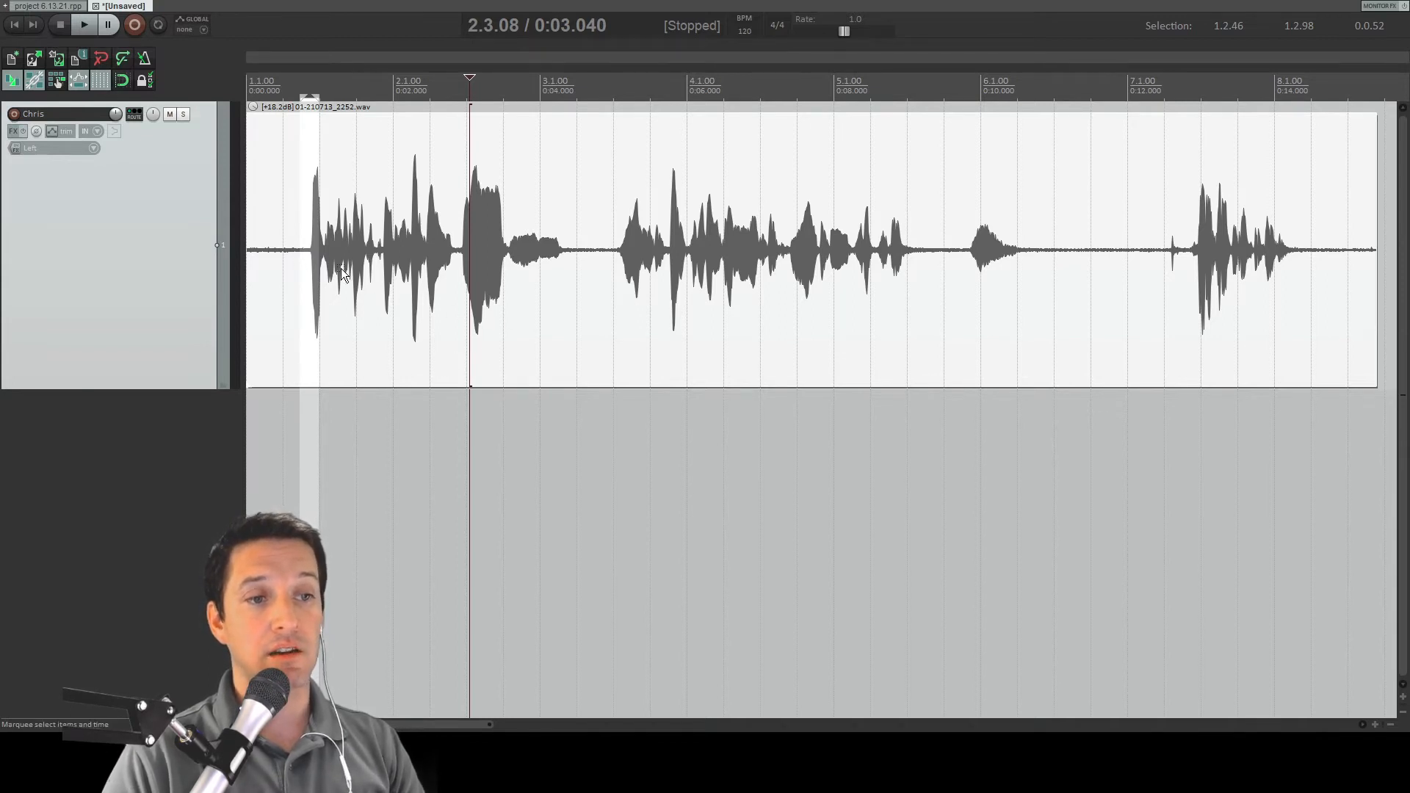
Step: Set the recording's item volume to +18.7 dB and play it from 0:00.770
mouse_move(257, 109)
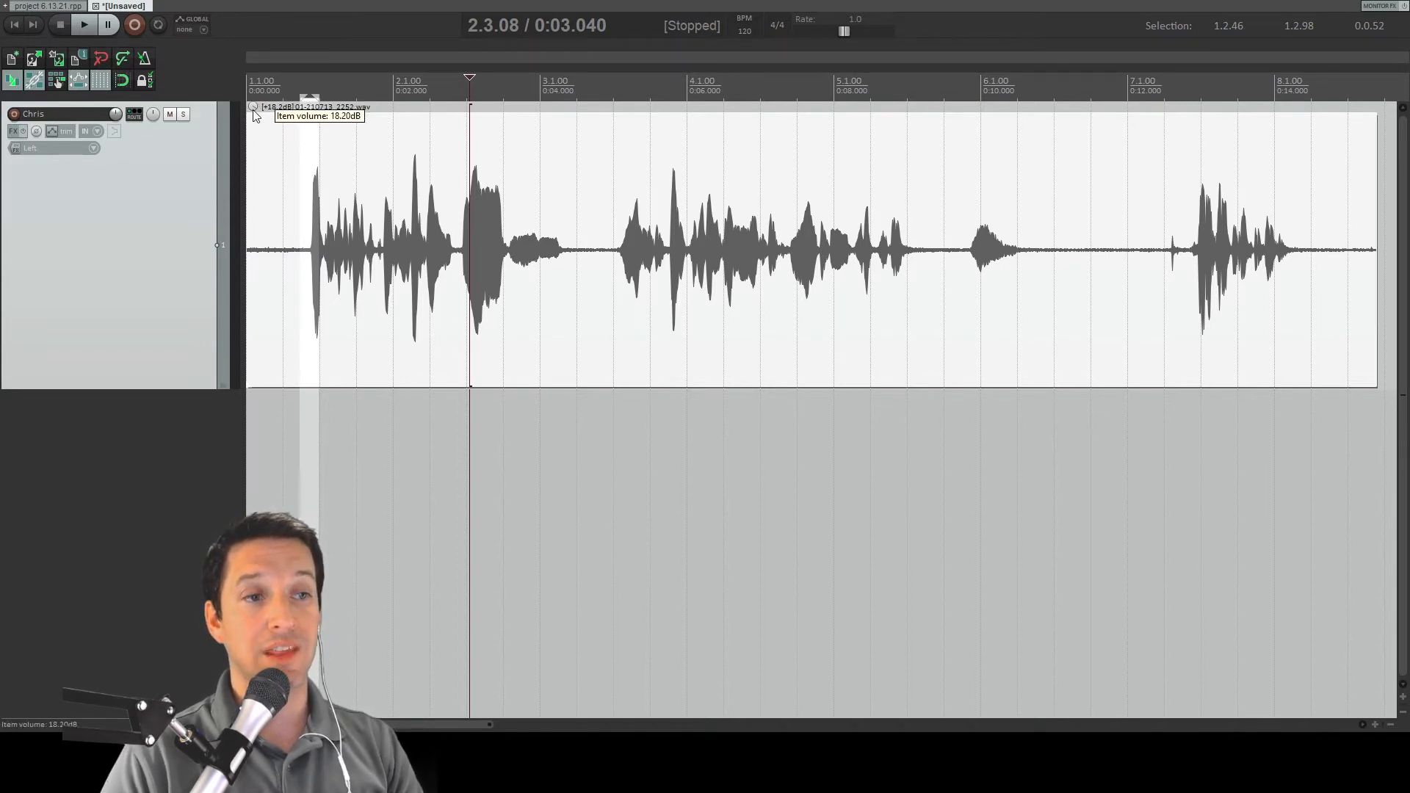
drag(254, 108, 254, 105)
click(303, 193)
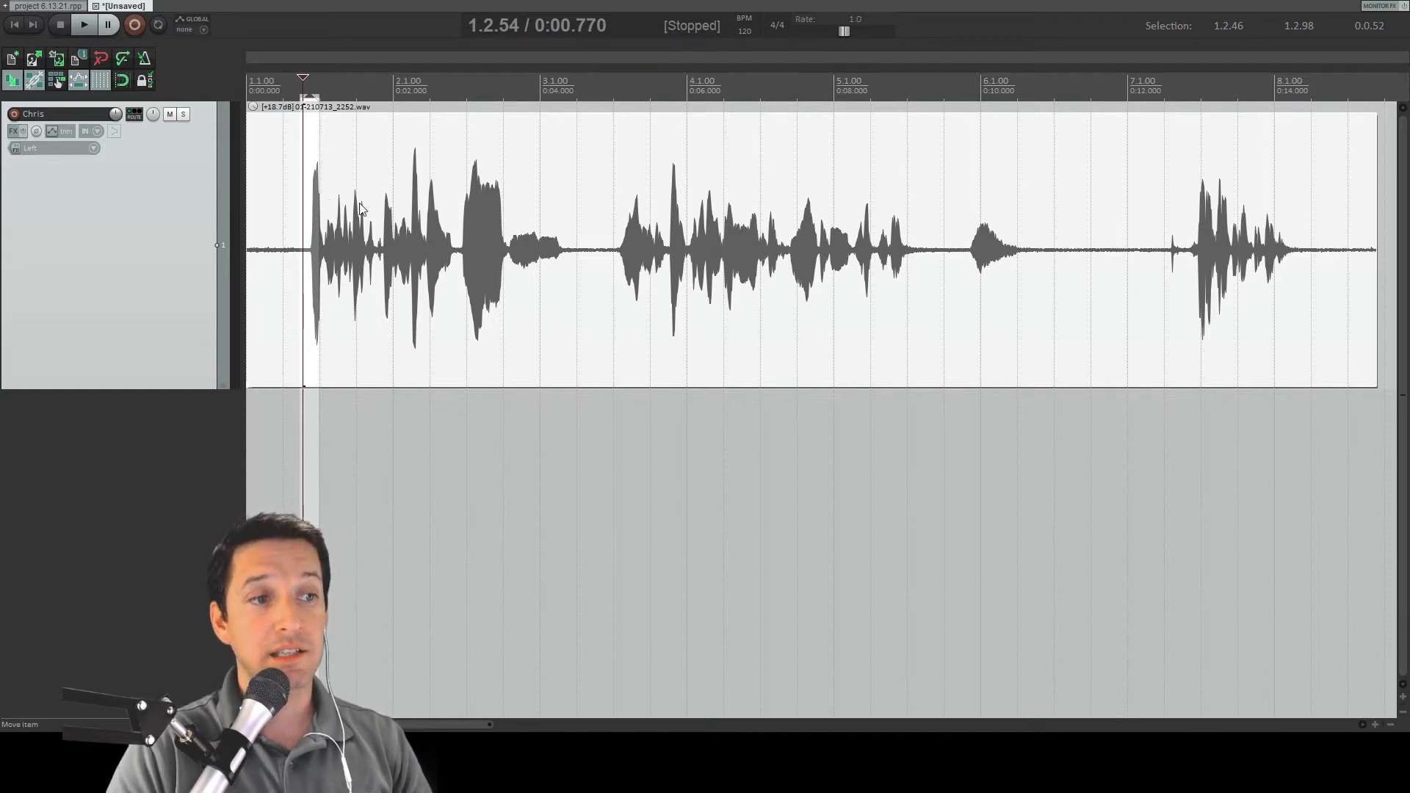
key(space)
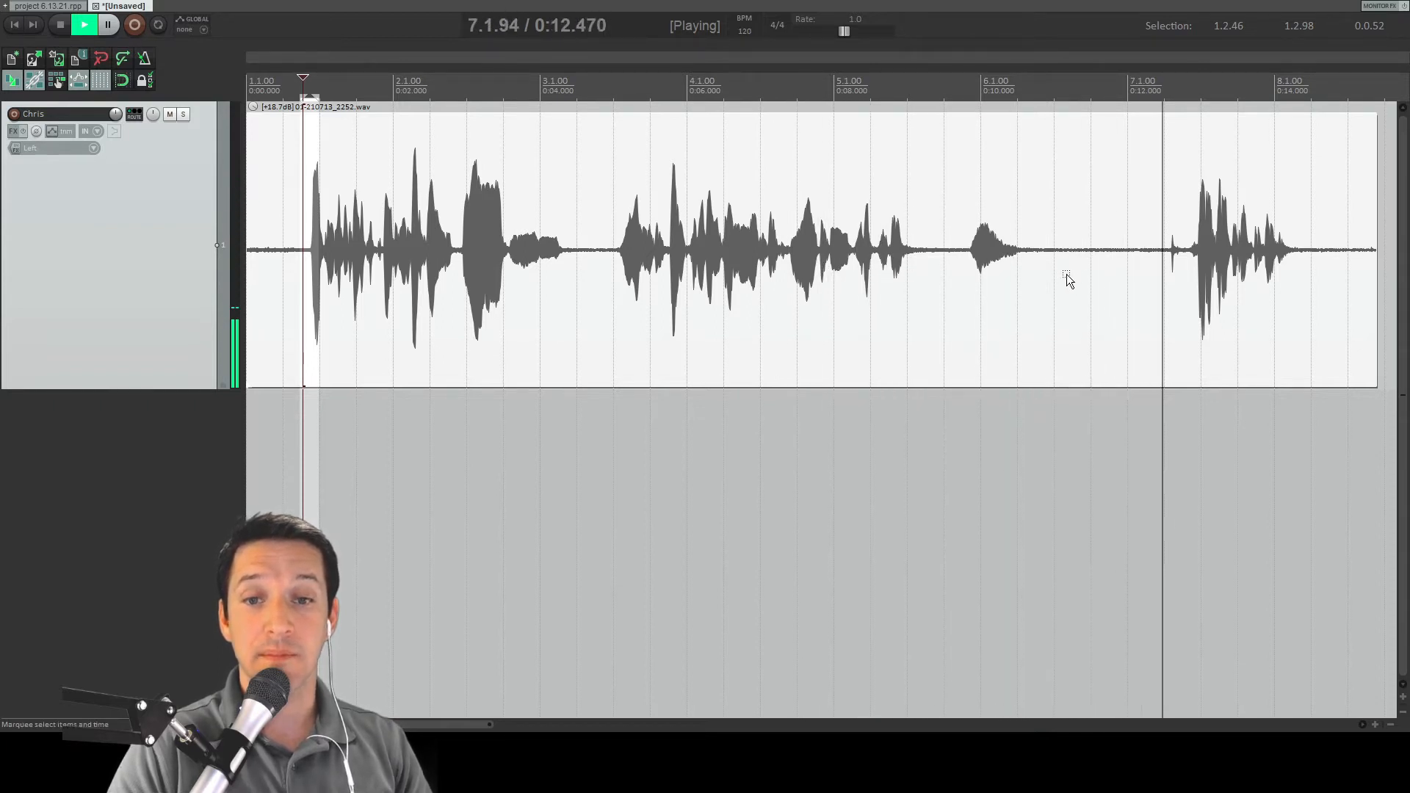
key(space)
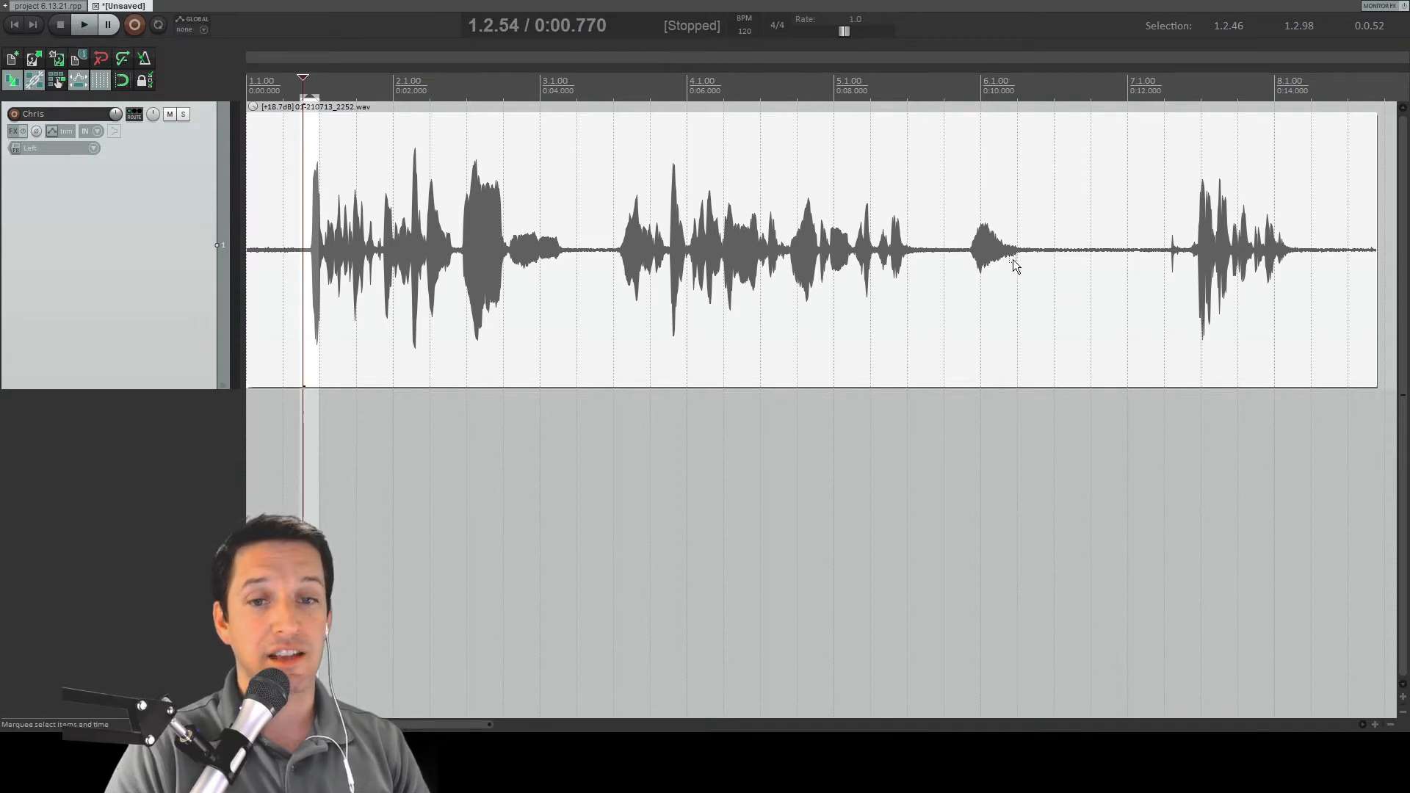
Step: Select the quiet gap from about 6.2.54 to 7.1.68 and place the edit cursor on the following phrase at 7.2.98
drag(1044, 282, 1154, 297)
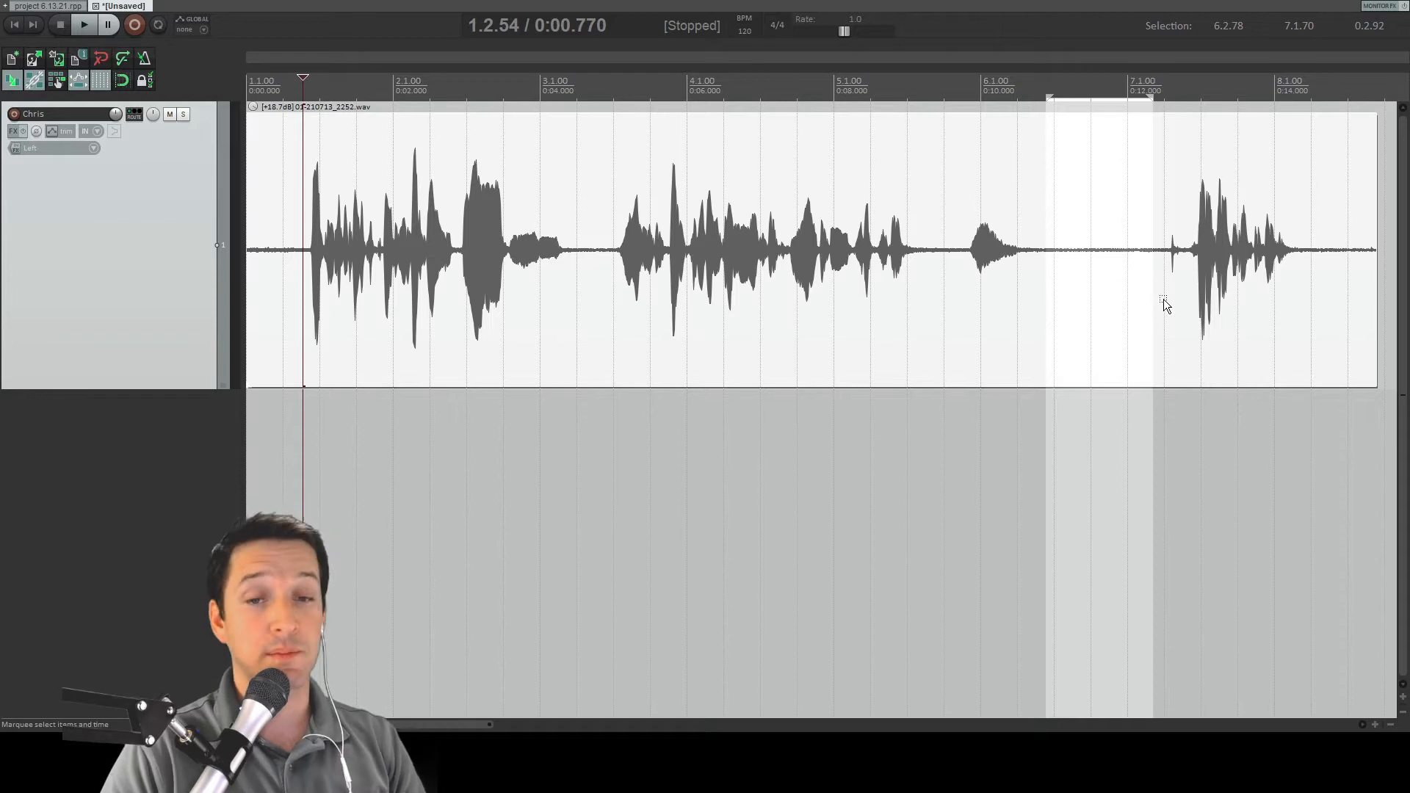
click(1078, 289)
drag(1038, 267, 1152, 273)
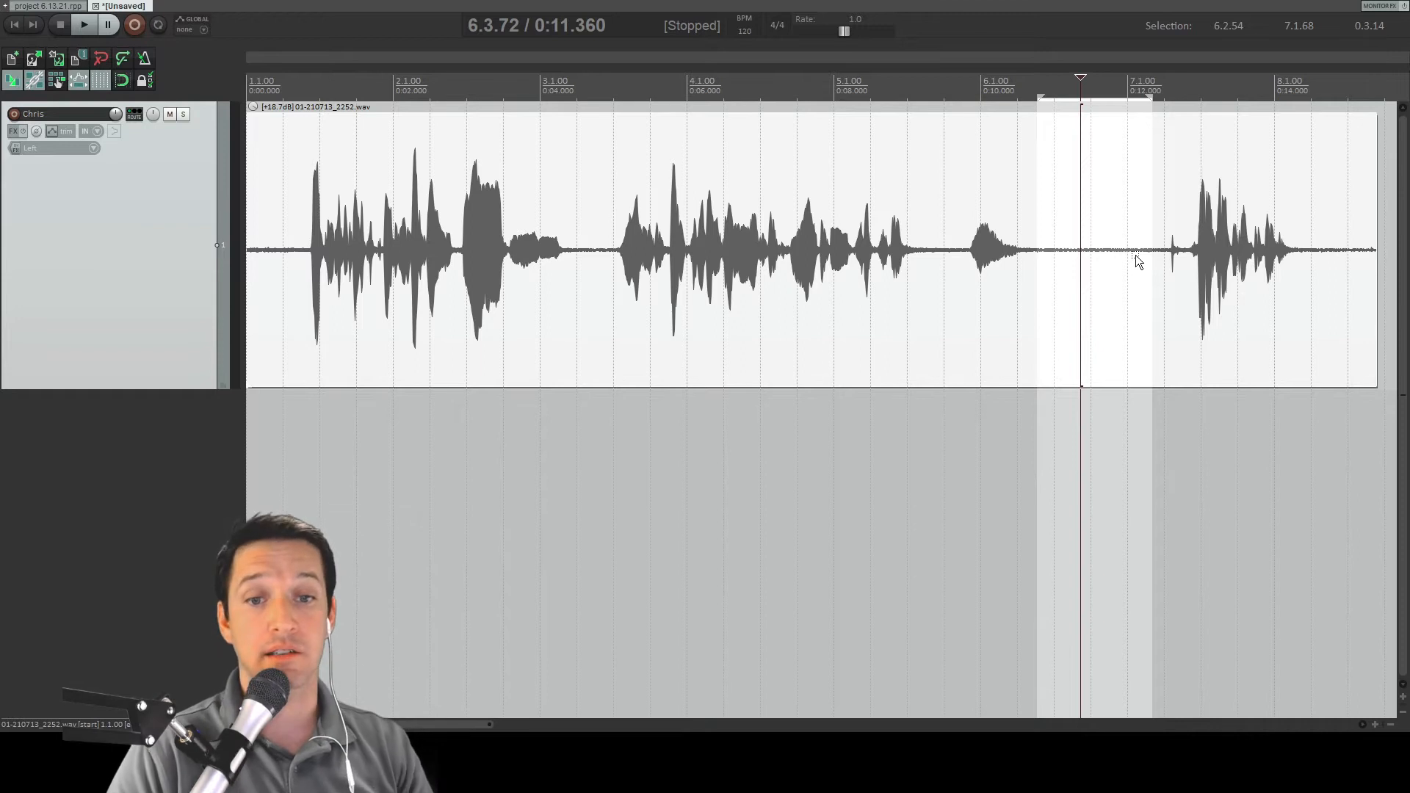
click(1200, 232)
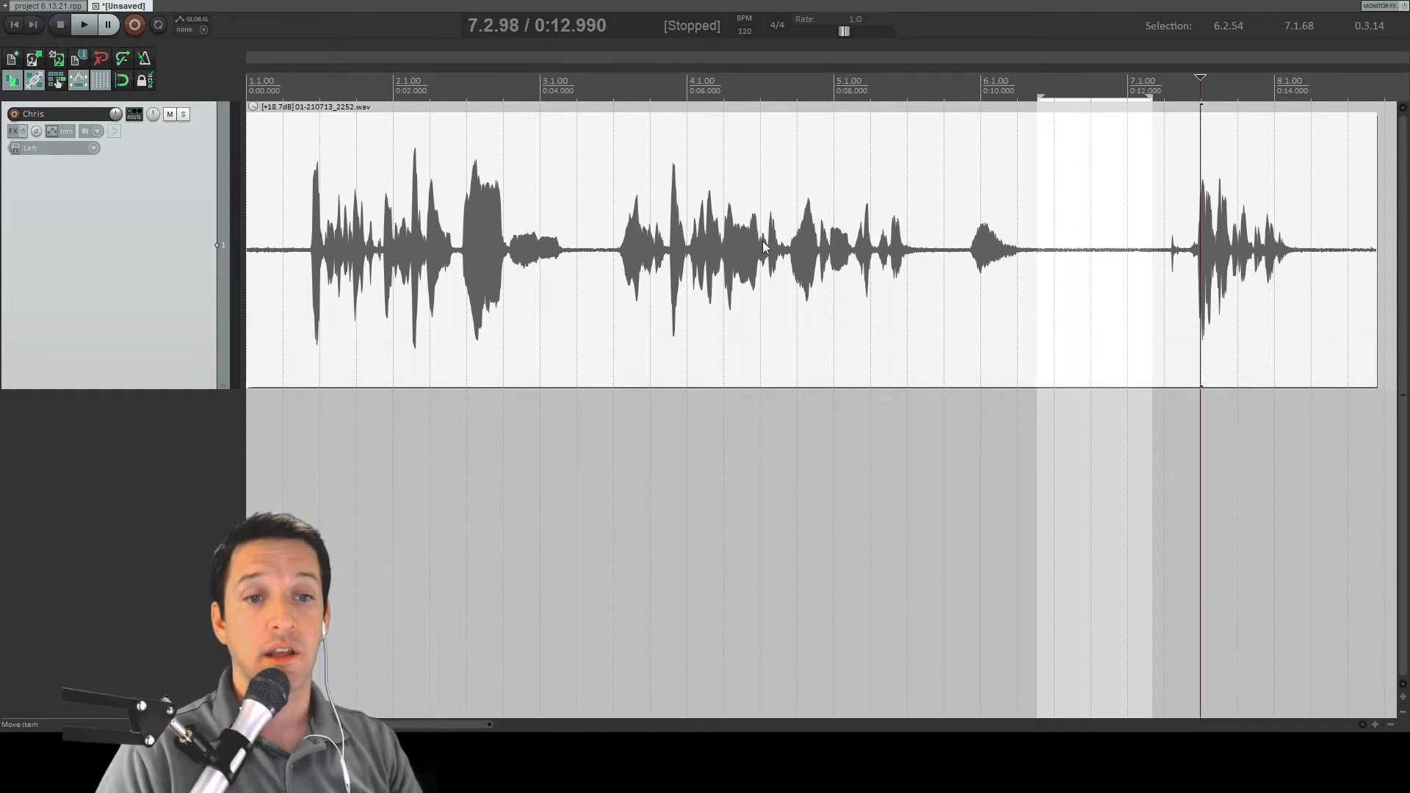
drag(762, 247, 818, 250)
click(733, 248)
click(708, 241)
mouse_move(709, 239)
mouse_down()
mouse_move(672, 237)
mouse_move(716, 238)
mouse_up()
click(735, 239)
click(802, 241)
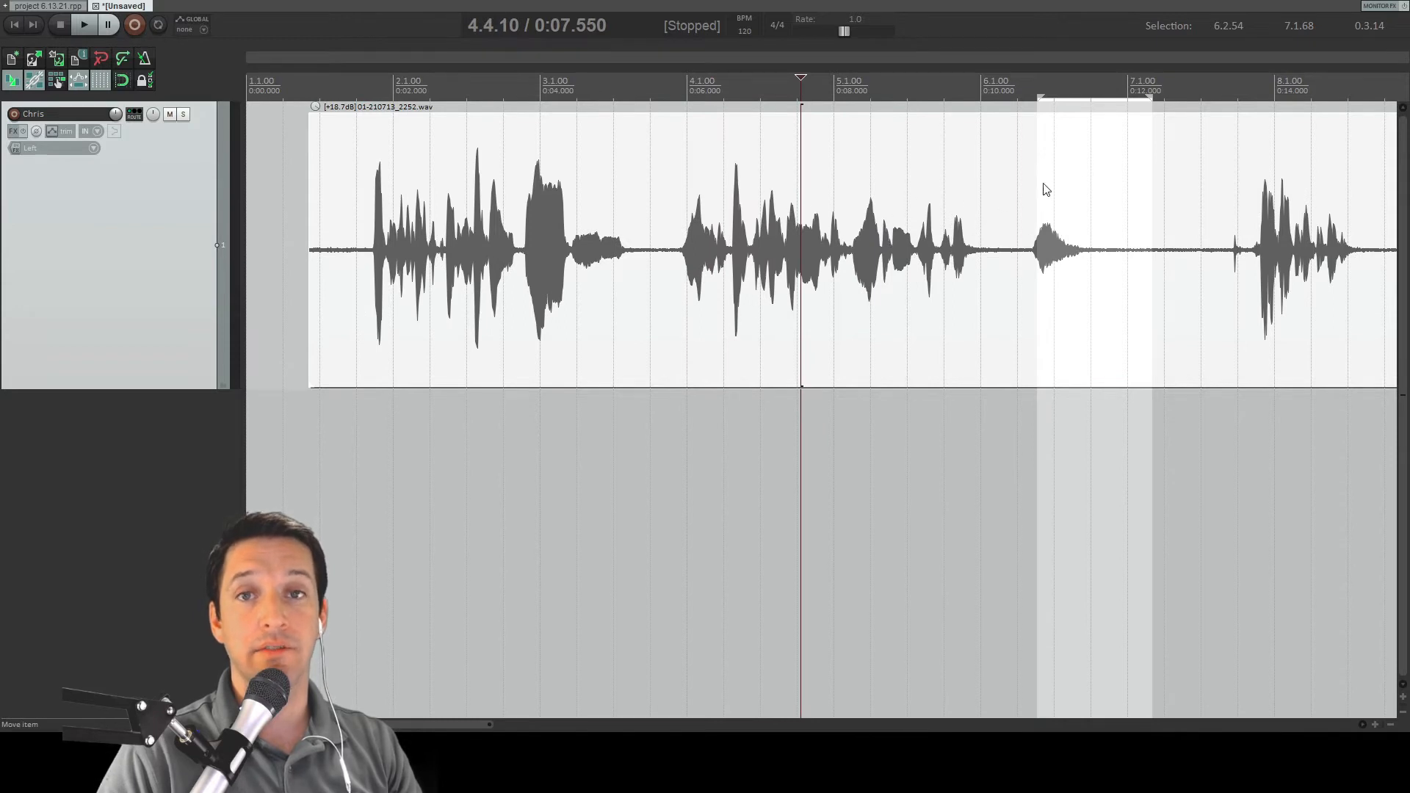
drag(1204, 222, 976, 211)
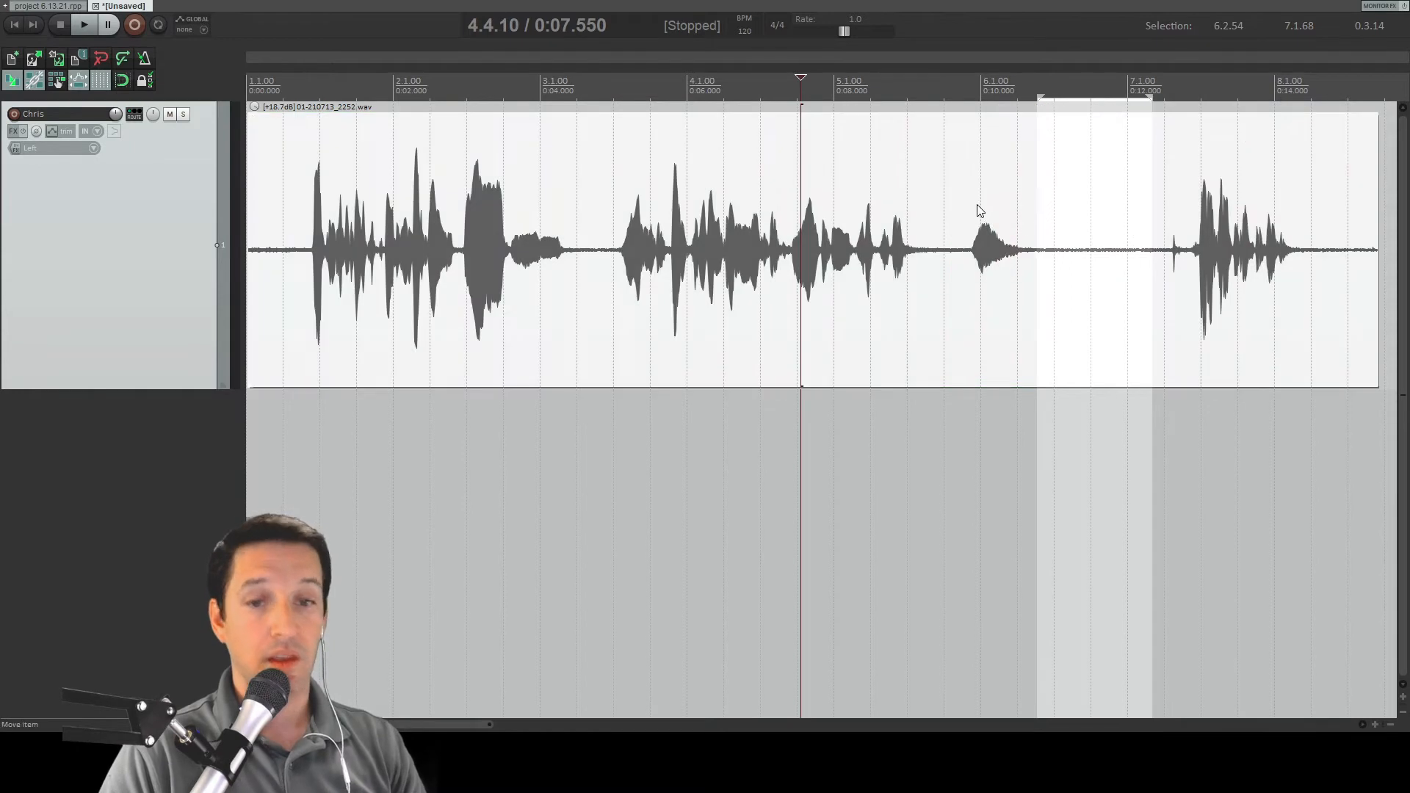
Step: Place the edit cursor at several phrases and quiet gaps to compare their waveform levels, ending at 6.2.92
click(978, 212)
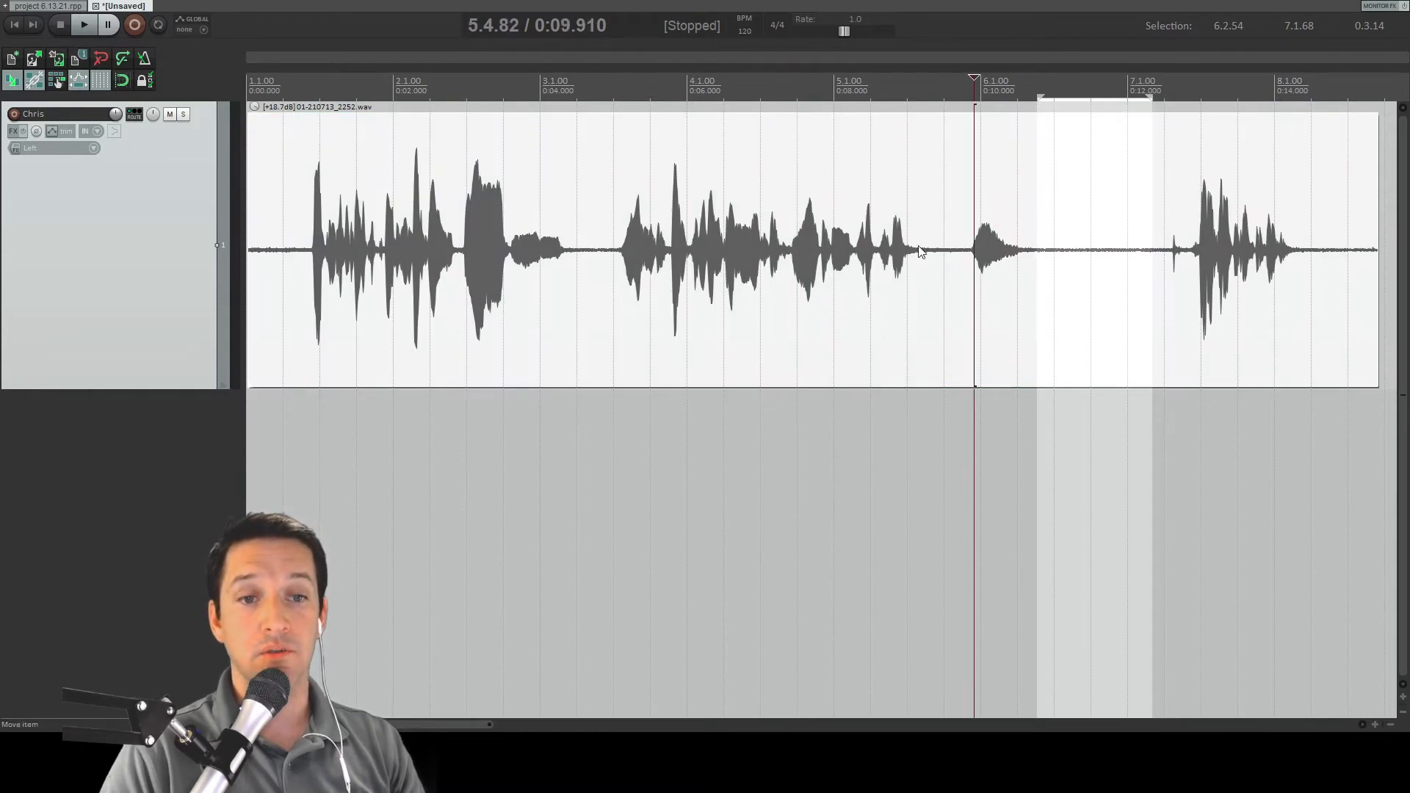
click(751, 255)
click(839, 252)
click(898, 249)
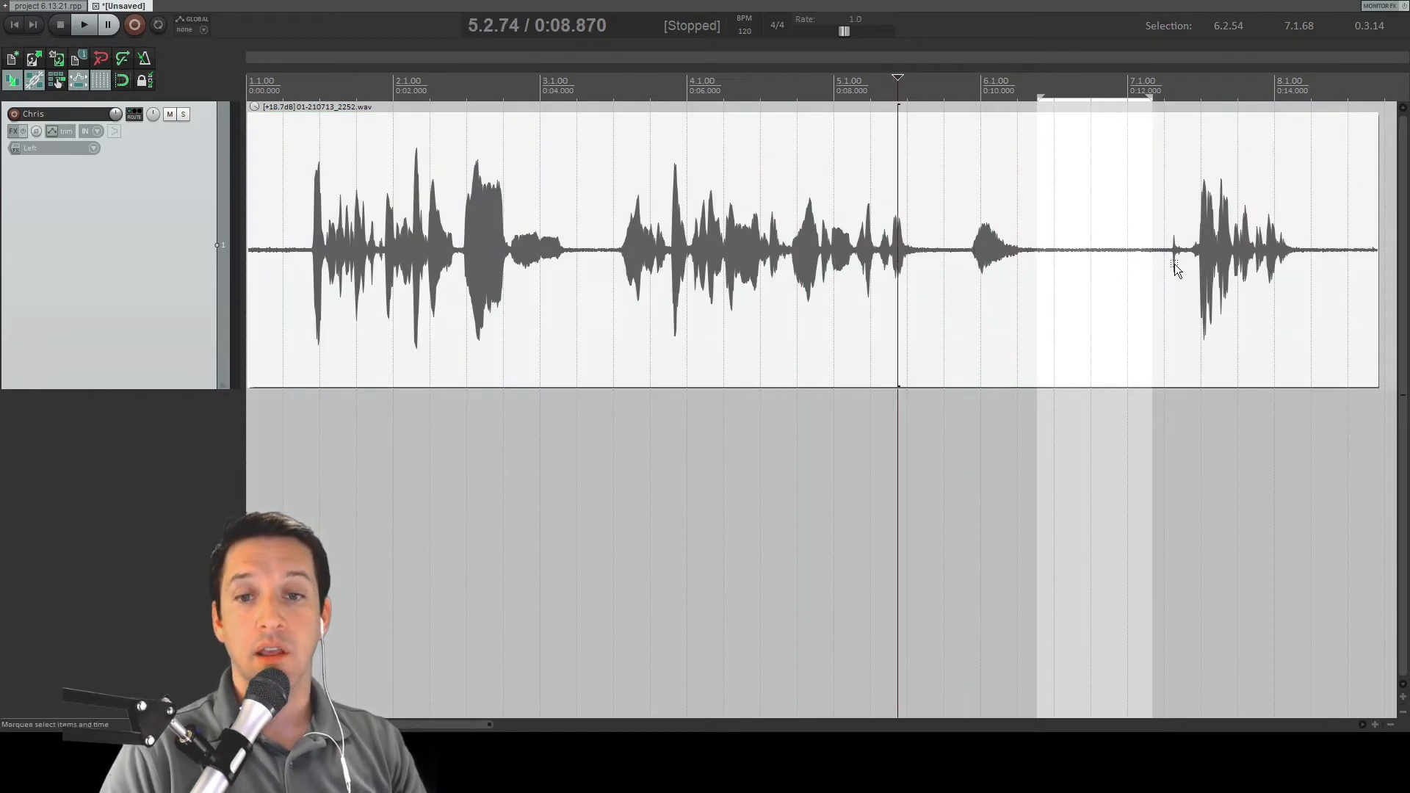
click(1109, 269)
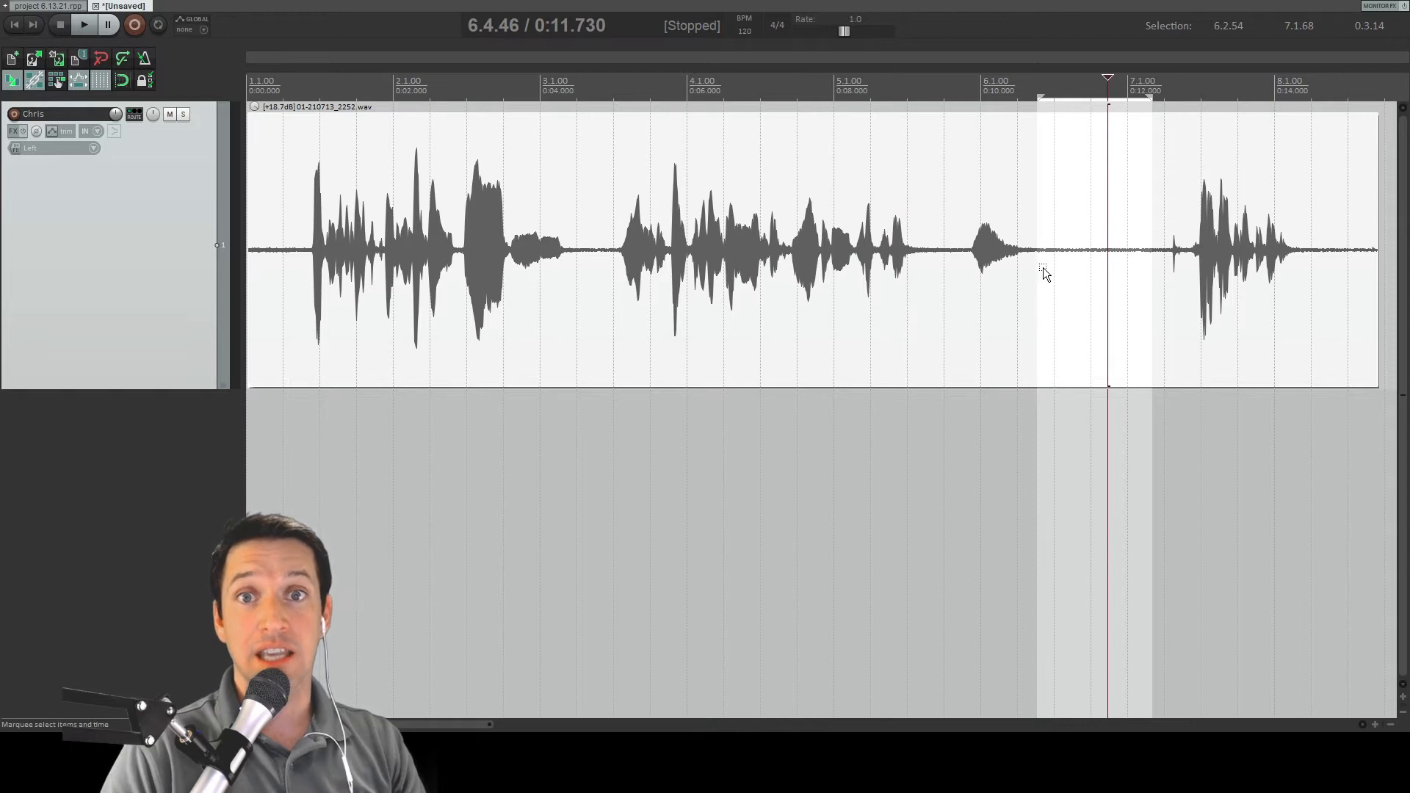
click(1042, 270)
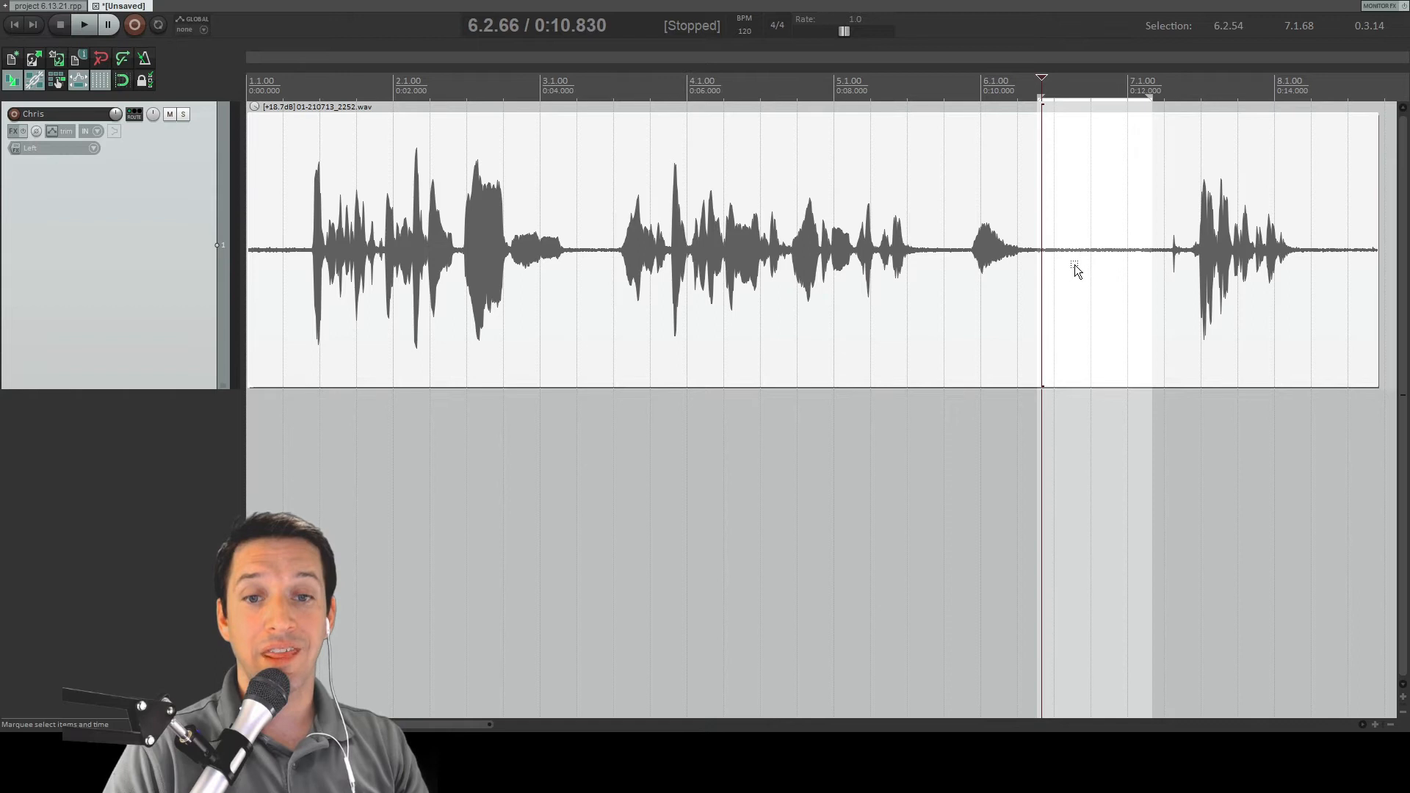
click(1052, 269)
Step: Reselect the quiet gap before the last phrase, from about 6.2.50 to 7.1.94
drag(1030, 279, 1159, 275)
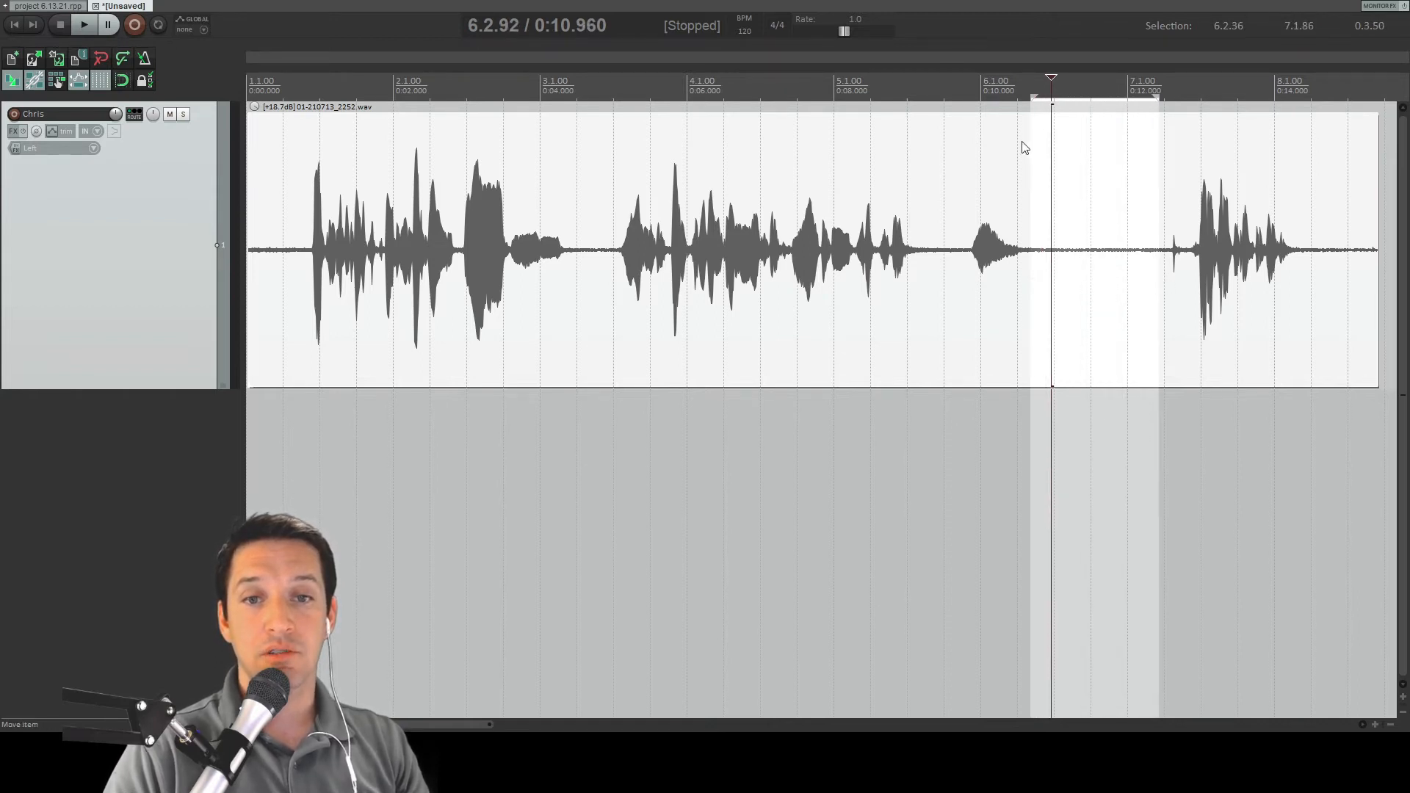
drag(1034, 97, 1173, 94)
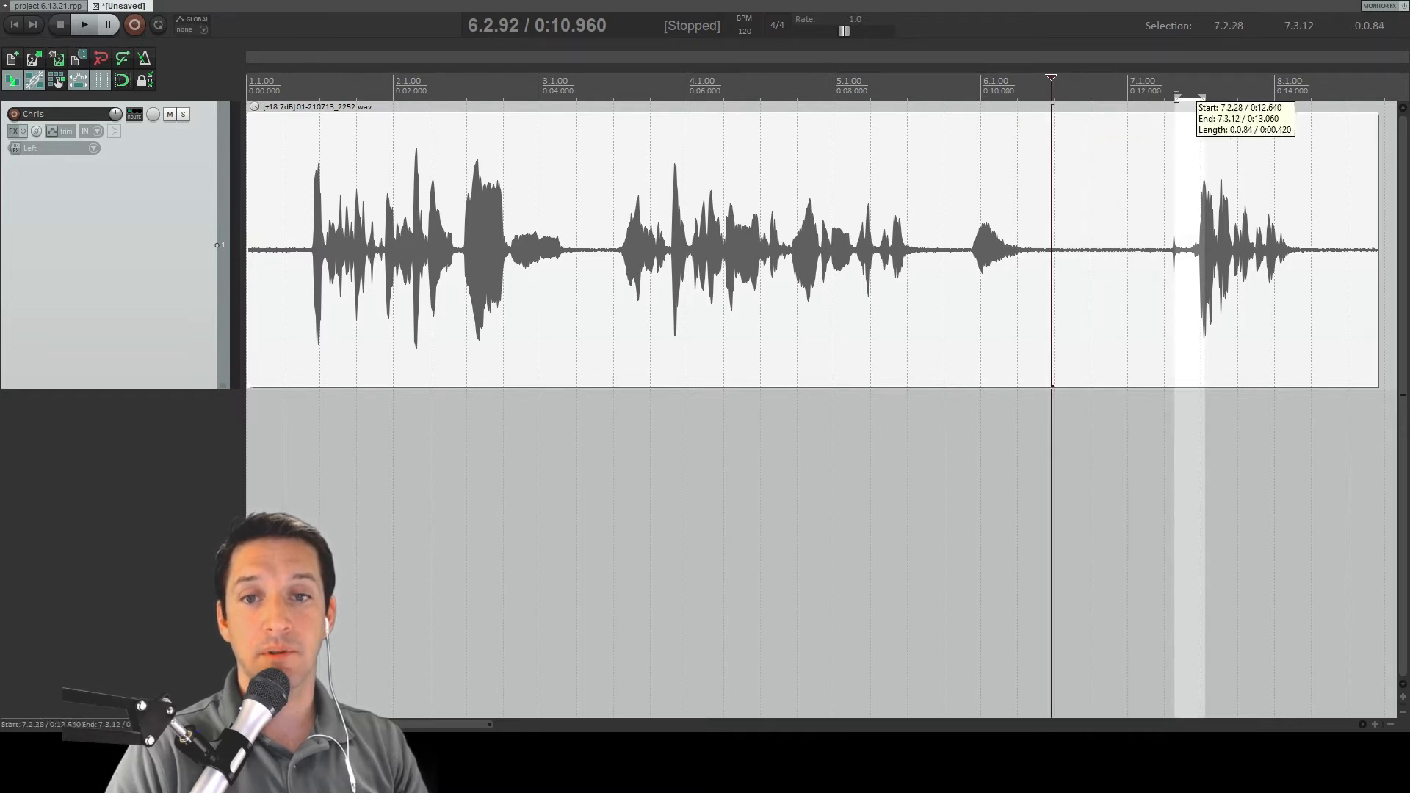
drag(1044, 94, 1172, 94)
drag(1038, 94, 1164, 96)
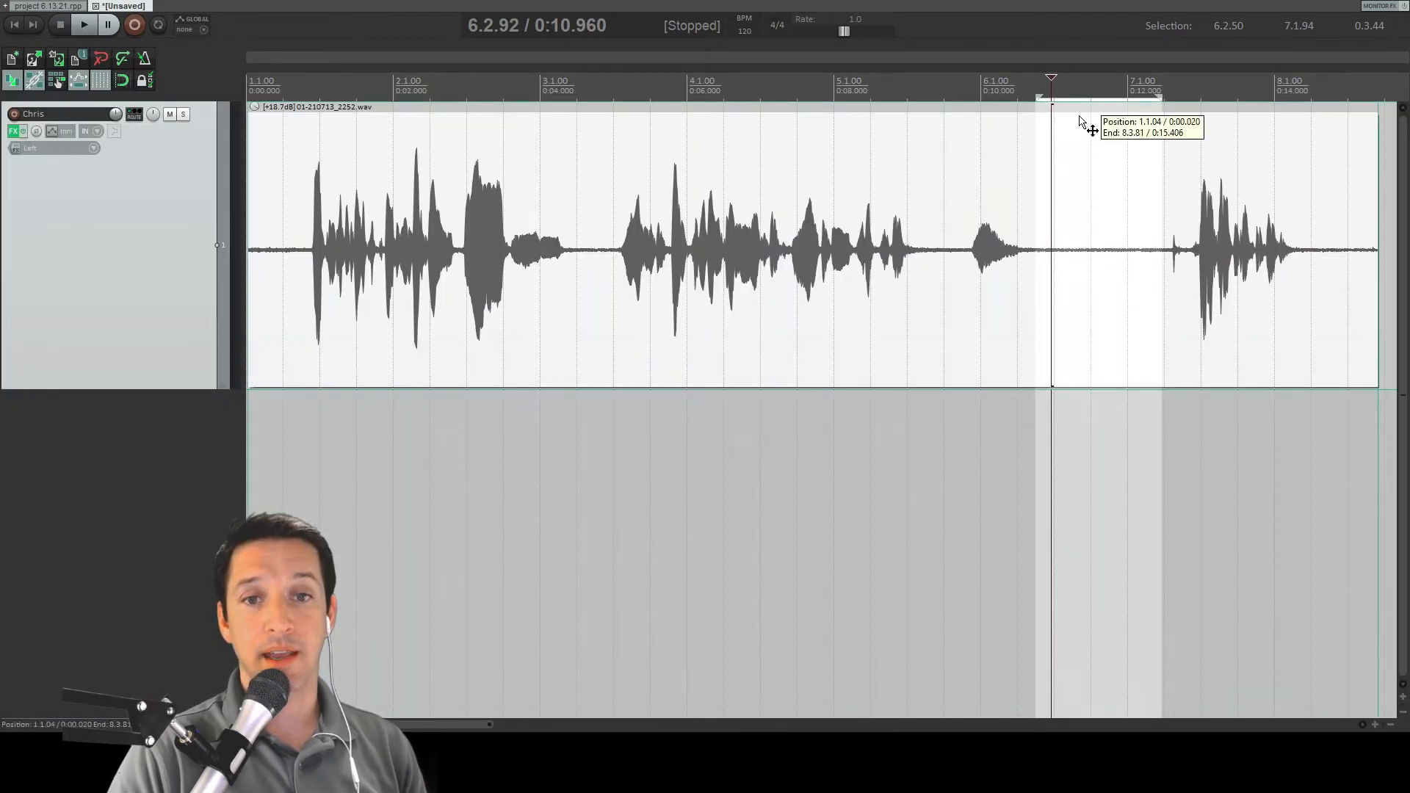
Step: Place the edit cursor at 6.4.08 inside the quiet gap, turn on repeat and listen to the gap's background noise
click(1080, 123)
click(1058, 206)
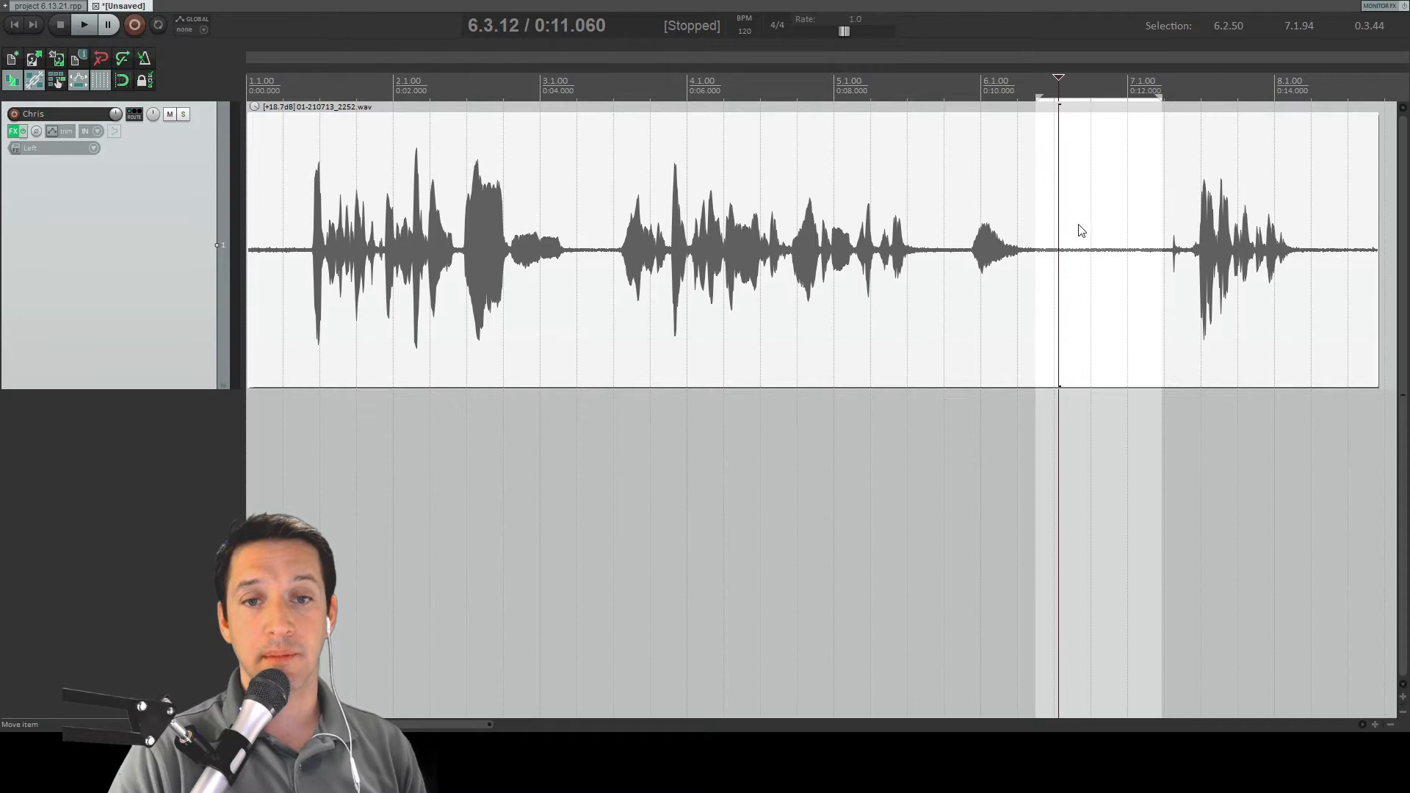
click(1095, 234)
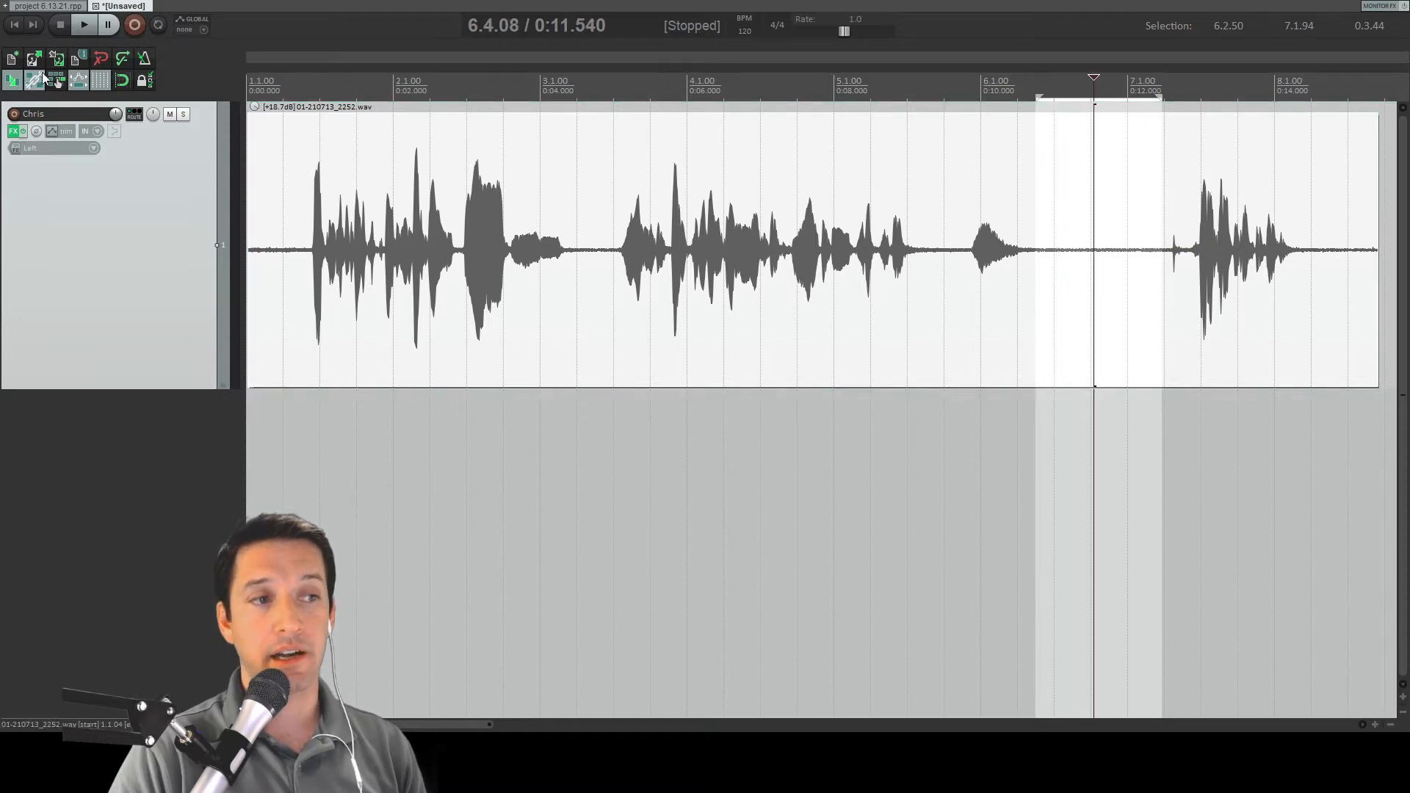
click(158, 26)
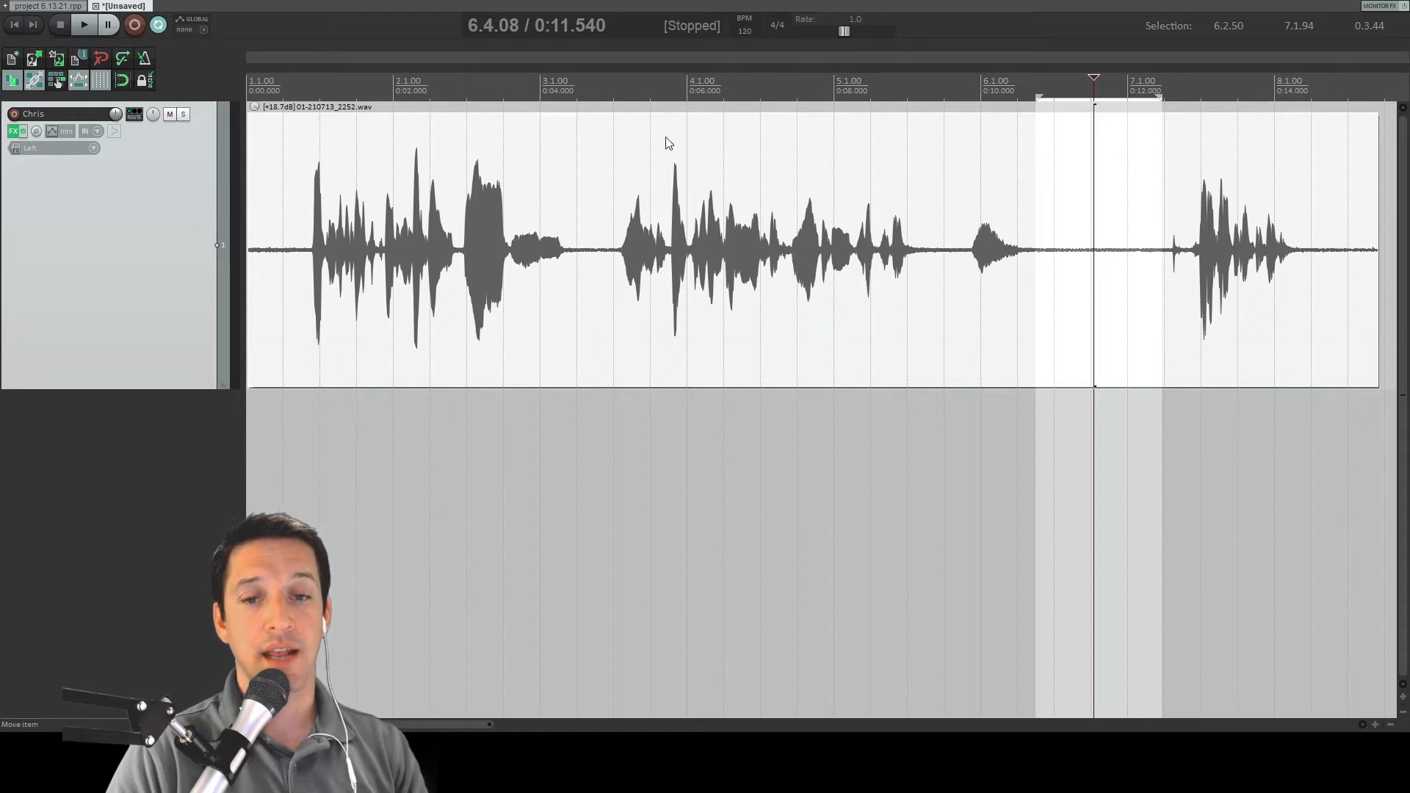
key(space)
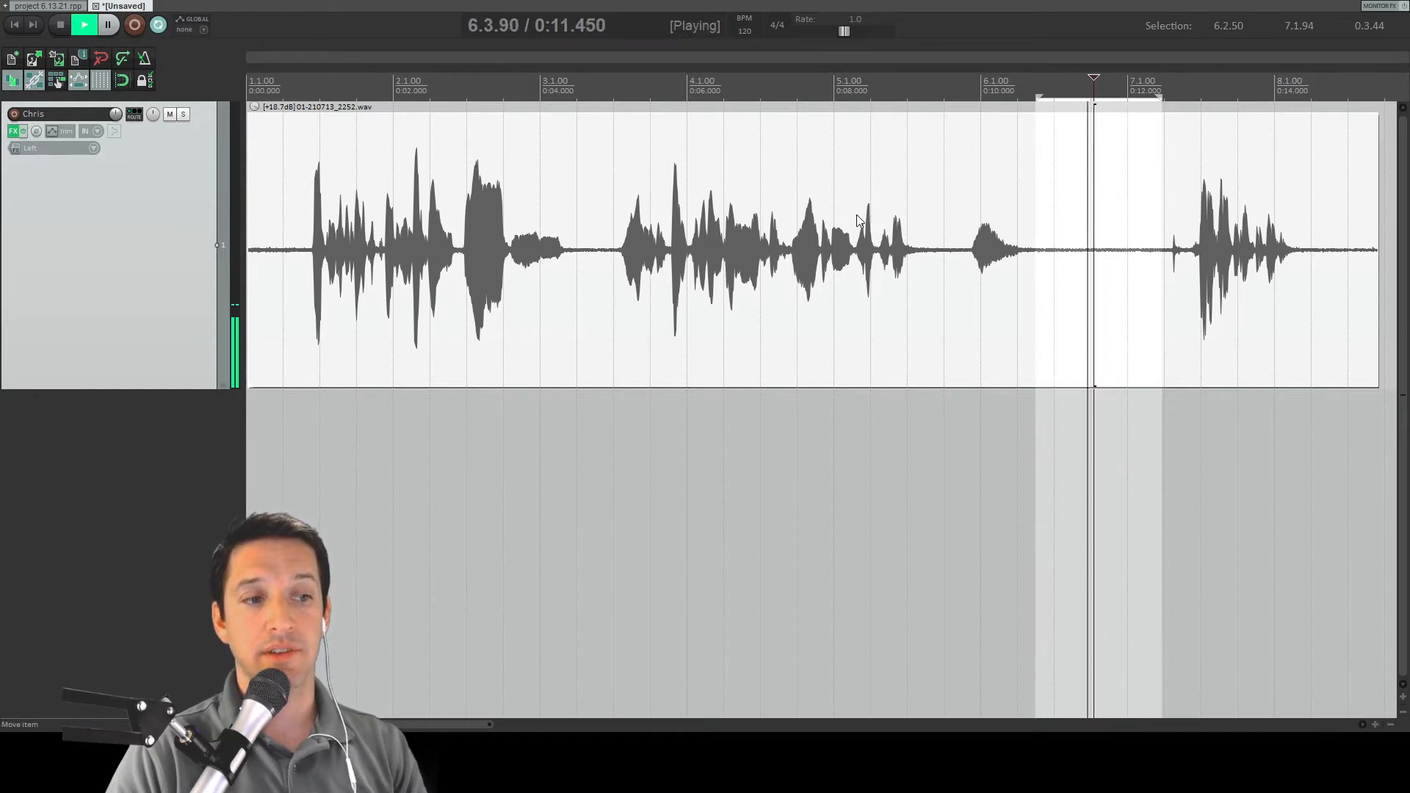
key(space)
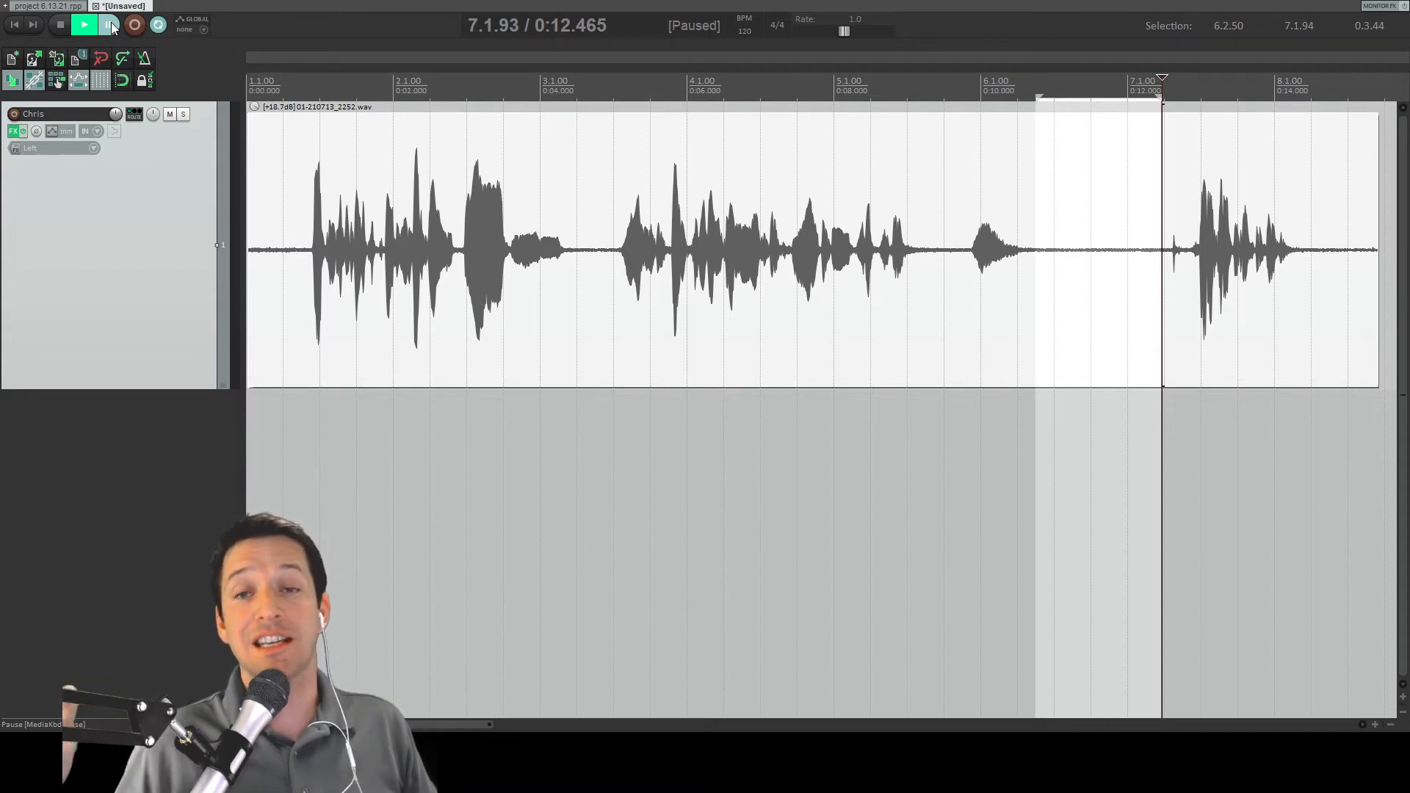
Step: Play the recording without repeat from 0:00.800 through the last phrase and stop playback
click(306, 254)
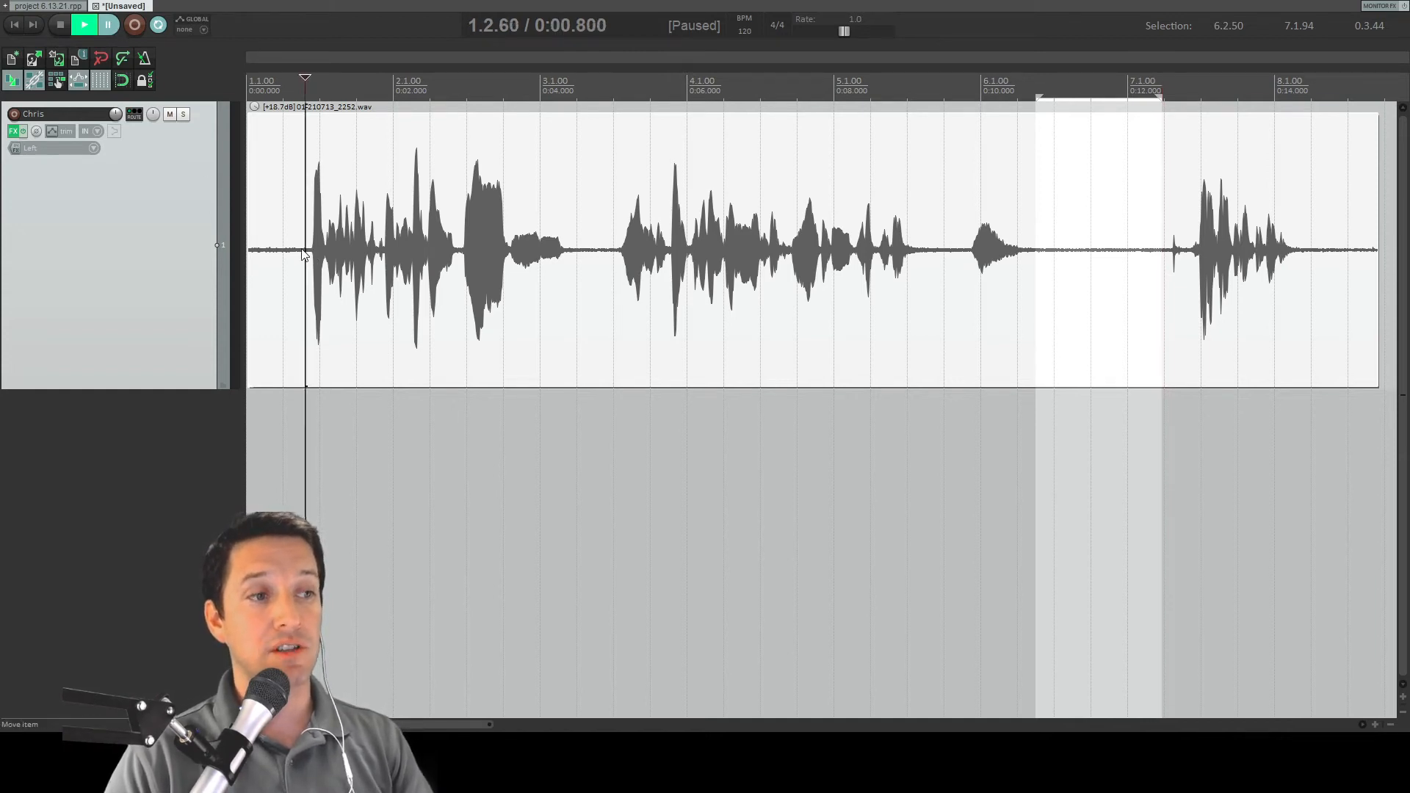
key(space)
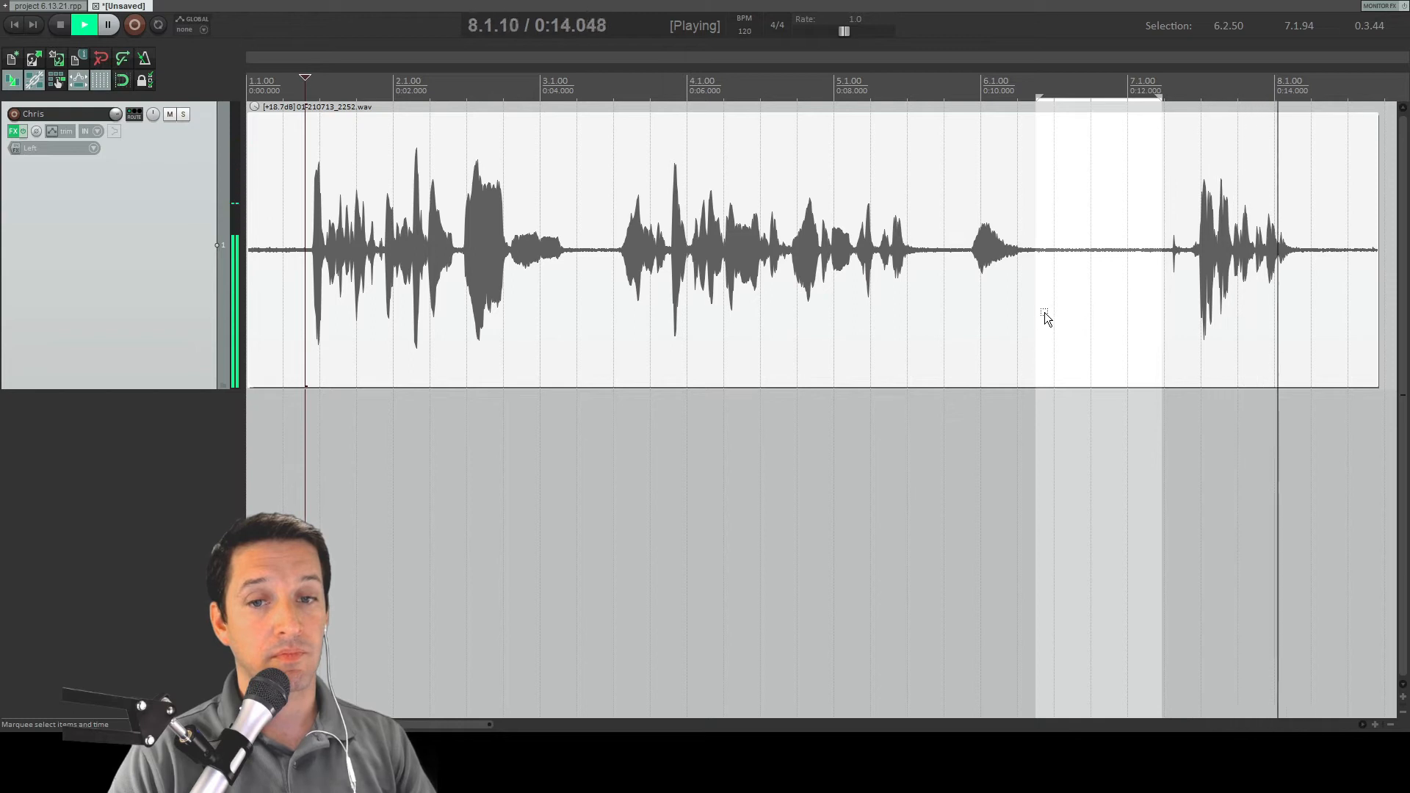
key(space)
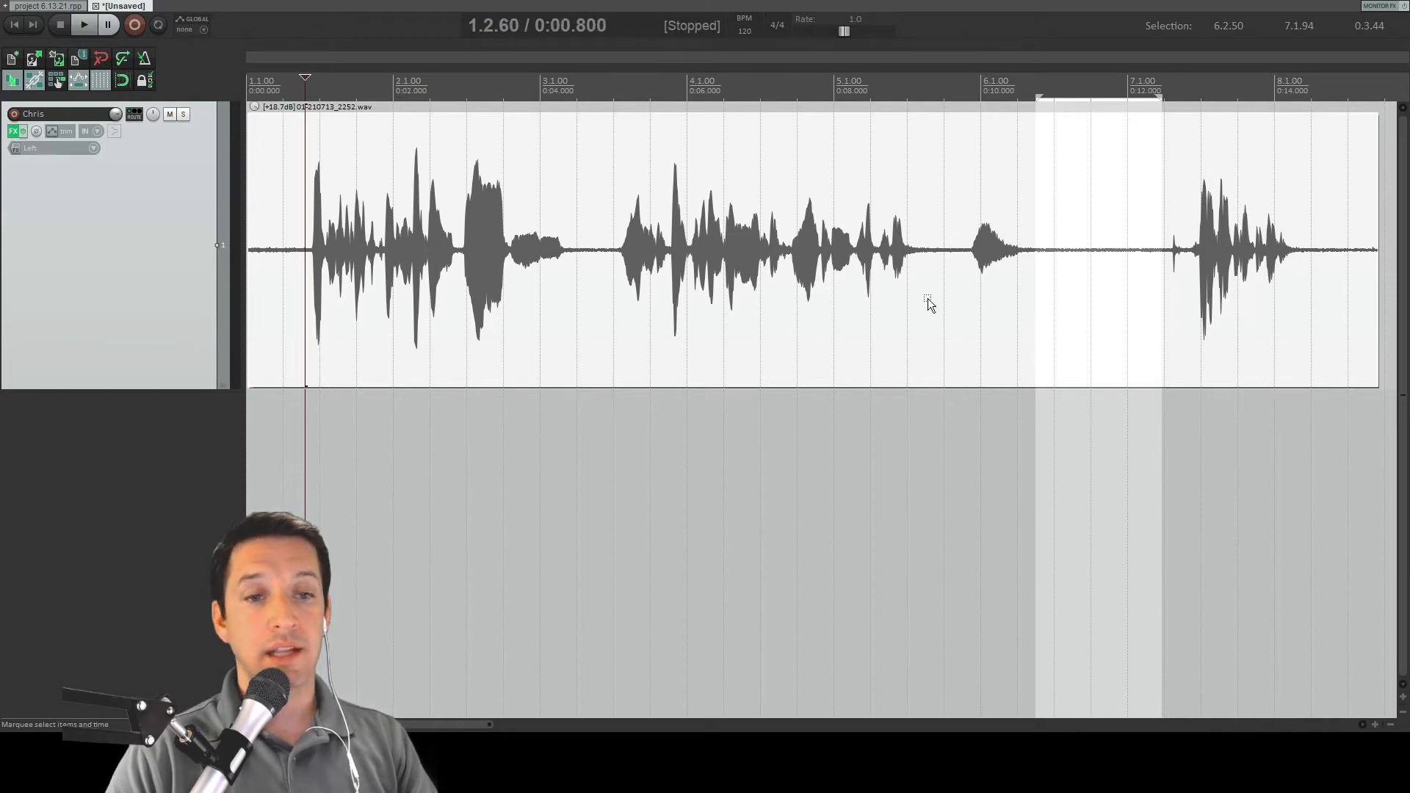
Step: Loop the last phrase from about 7.2.72 to 8.3.36 and compare it with the track effects bypassed and re-enabled
drag(1191, 295, 1361, 291)
click(1253, 298)
click(157, 25)
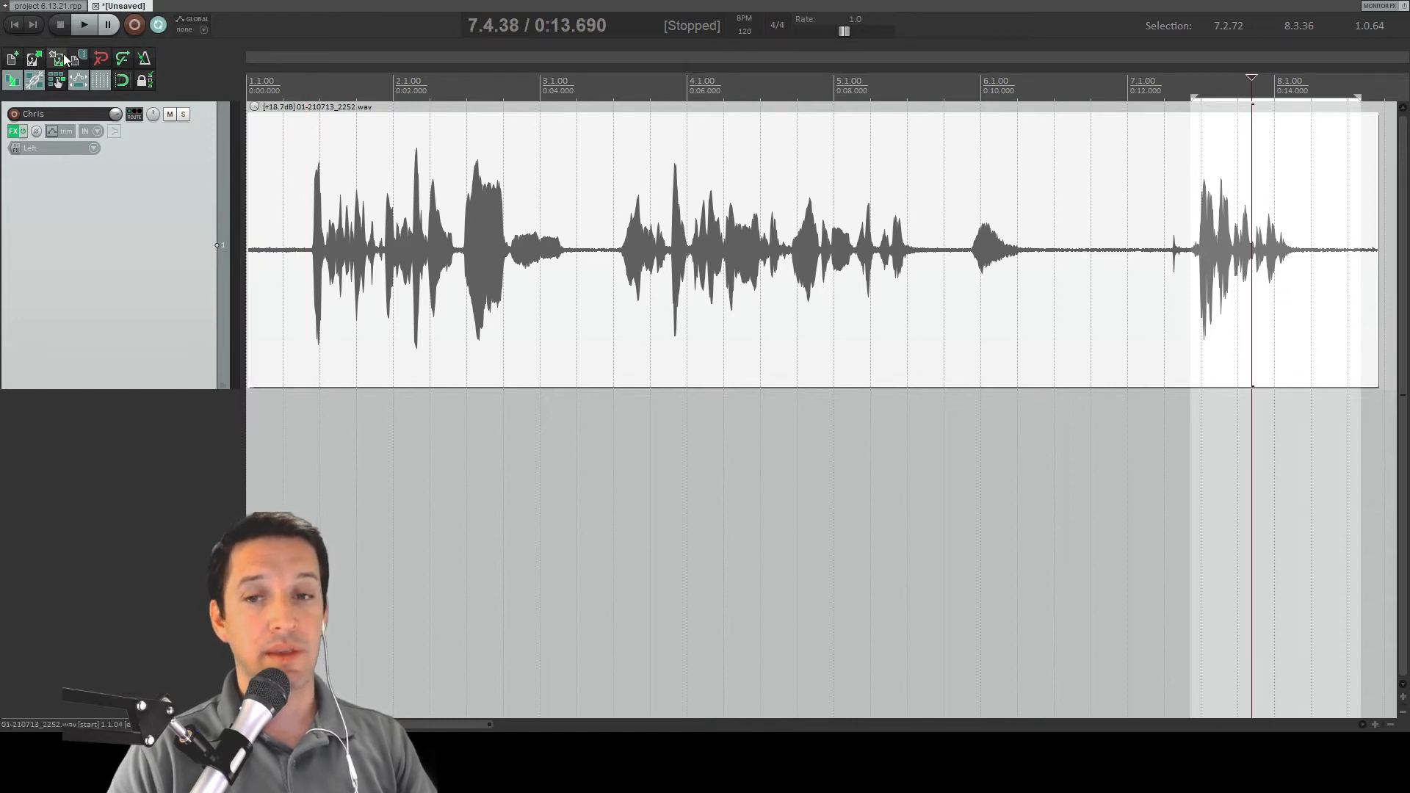
key(space)
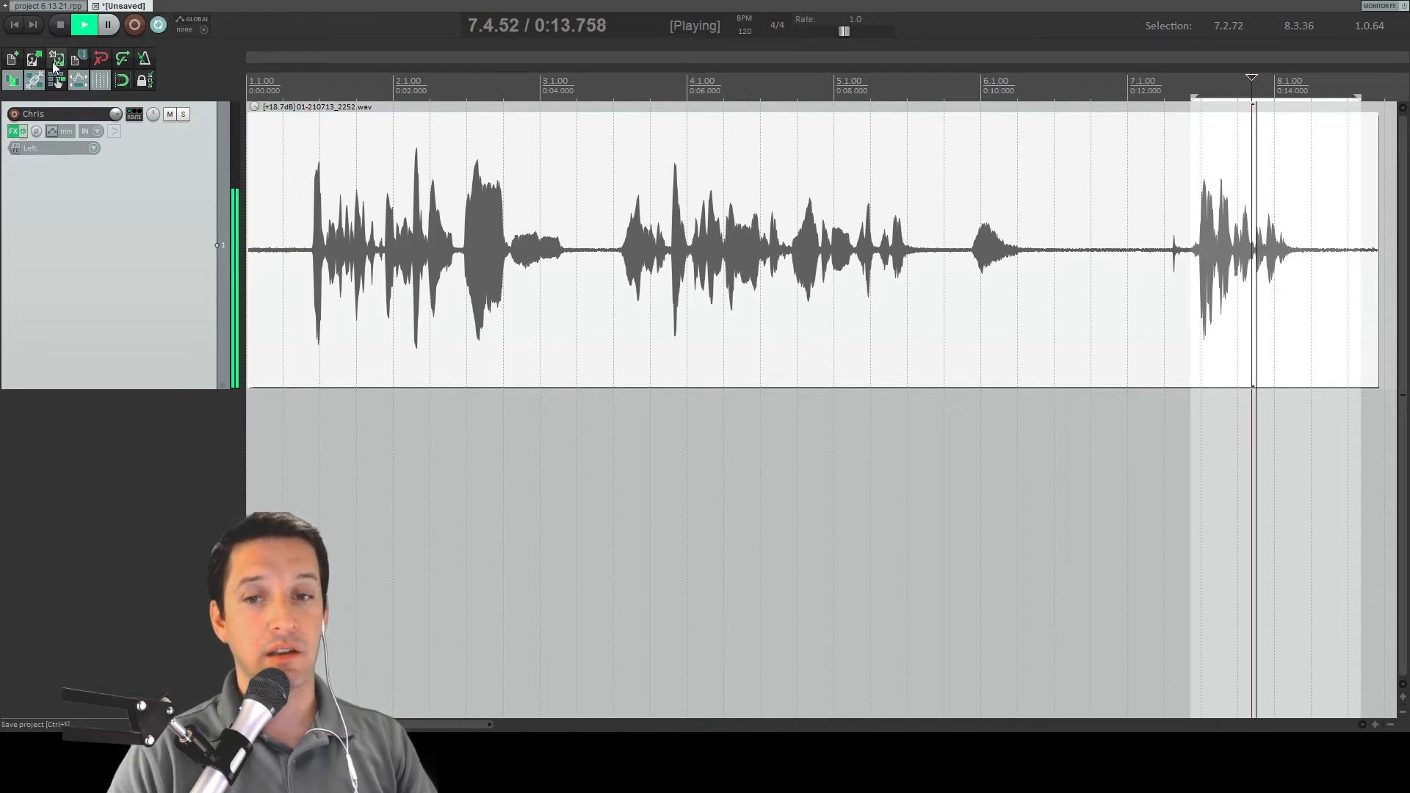
click(23, 132)
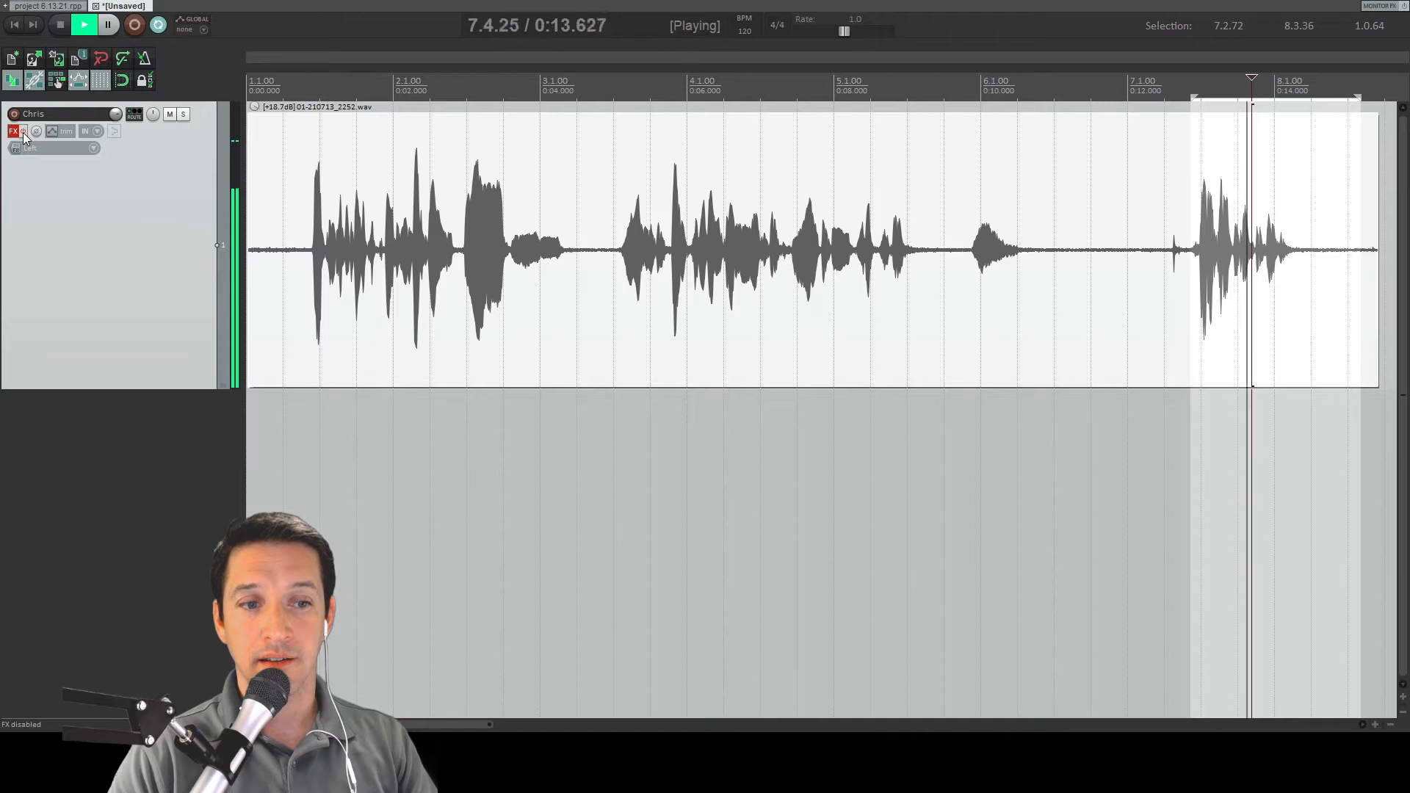
click(24, 133)
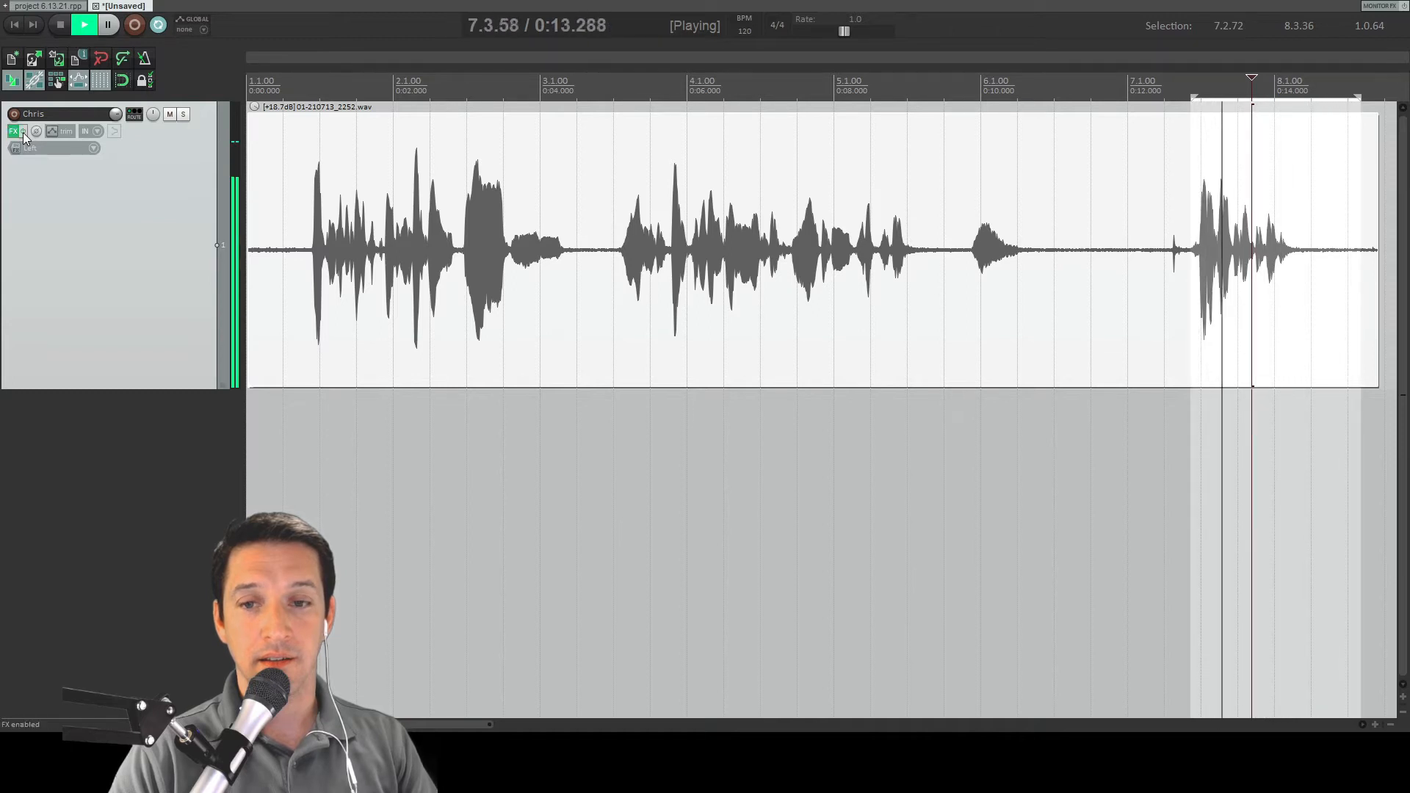
Step: Listen to the opening phrase looped from 1.2.62 to 2.4.30 and stop playback
key(space)
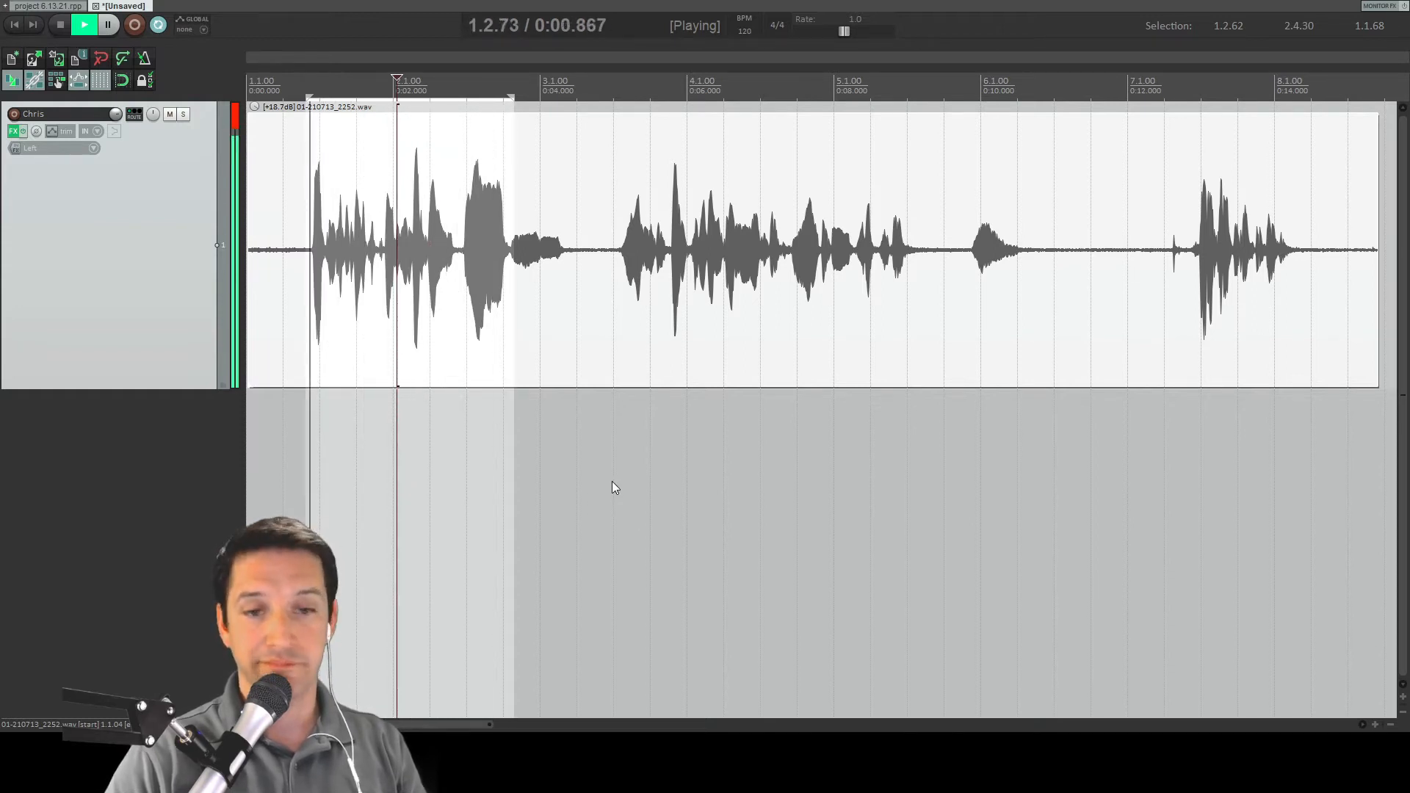
key(space)
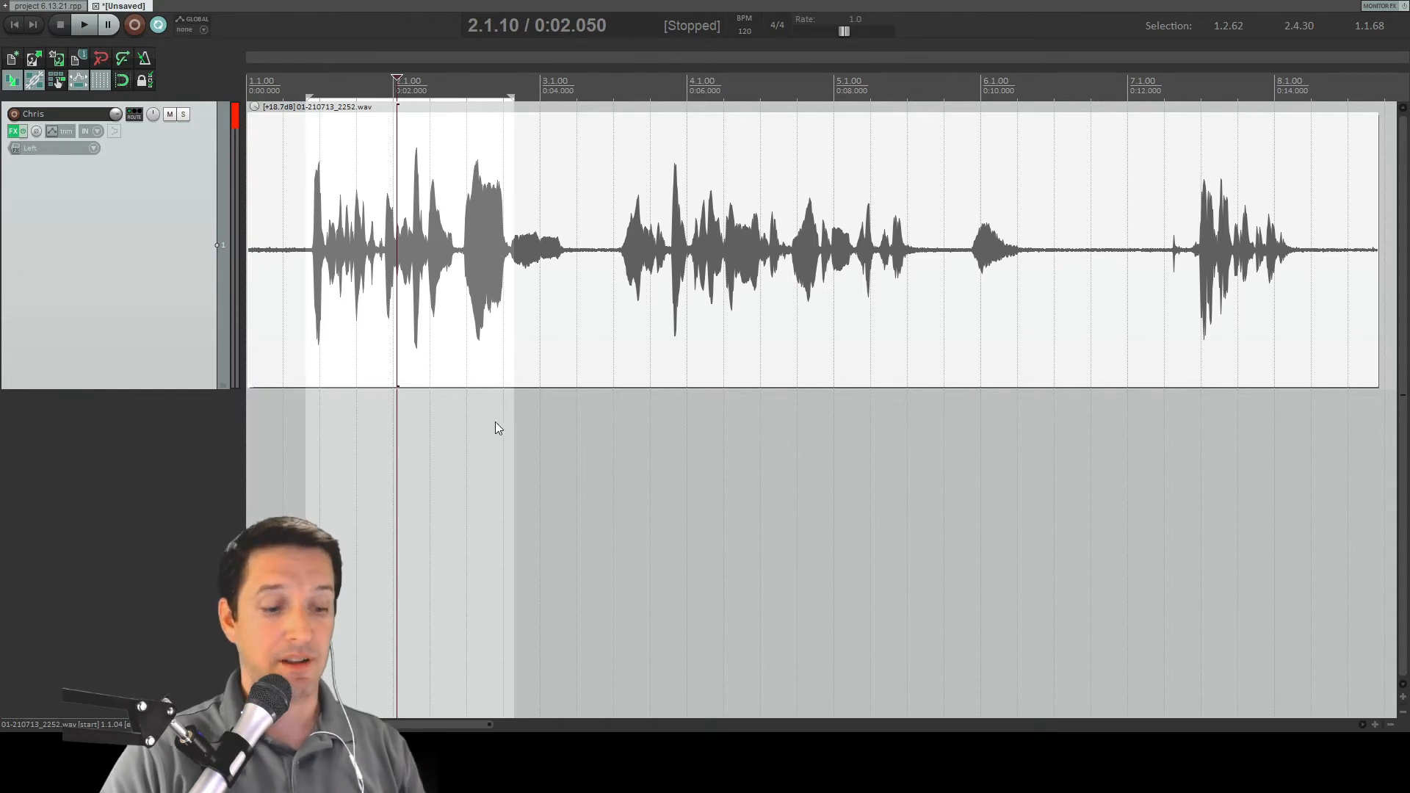
key(alt+Tab)
key(alt+Tab)
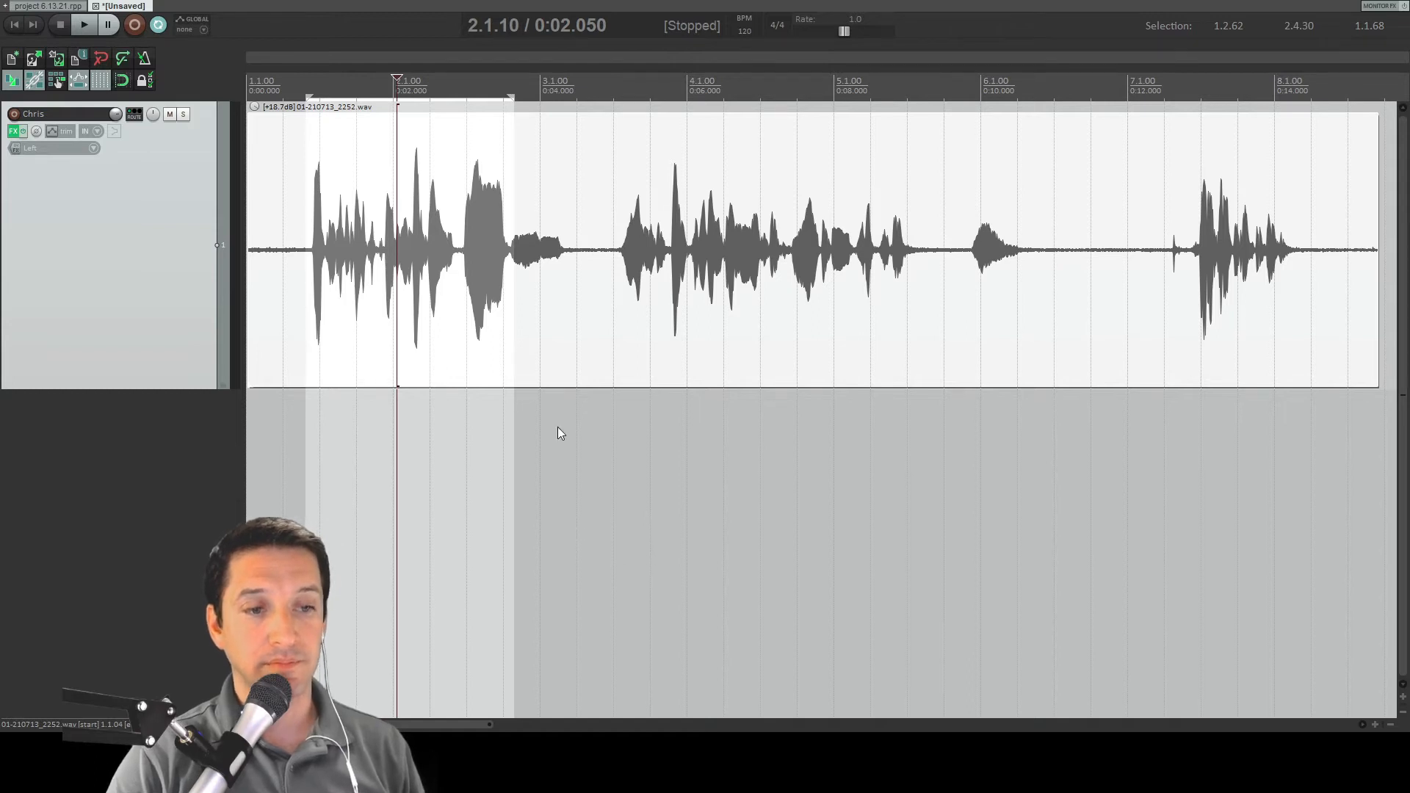
Step: Play the opening section looped from 1.2.62 to 3.2.70, move the edit cursor to 0:00.960 and stop playback
click(340, 234)
key(space)
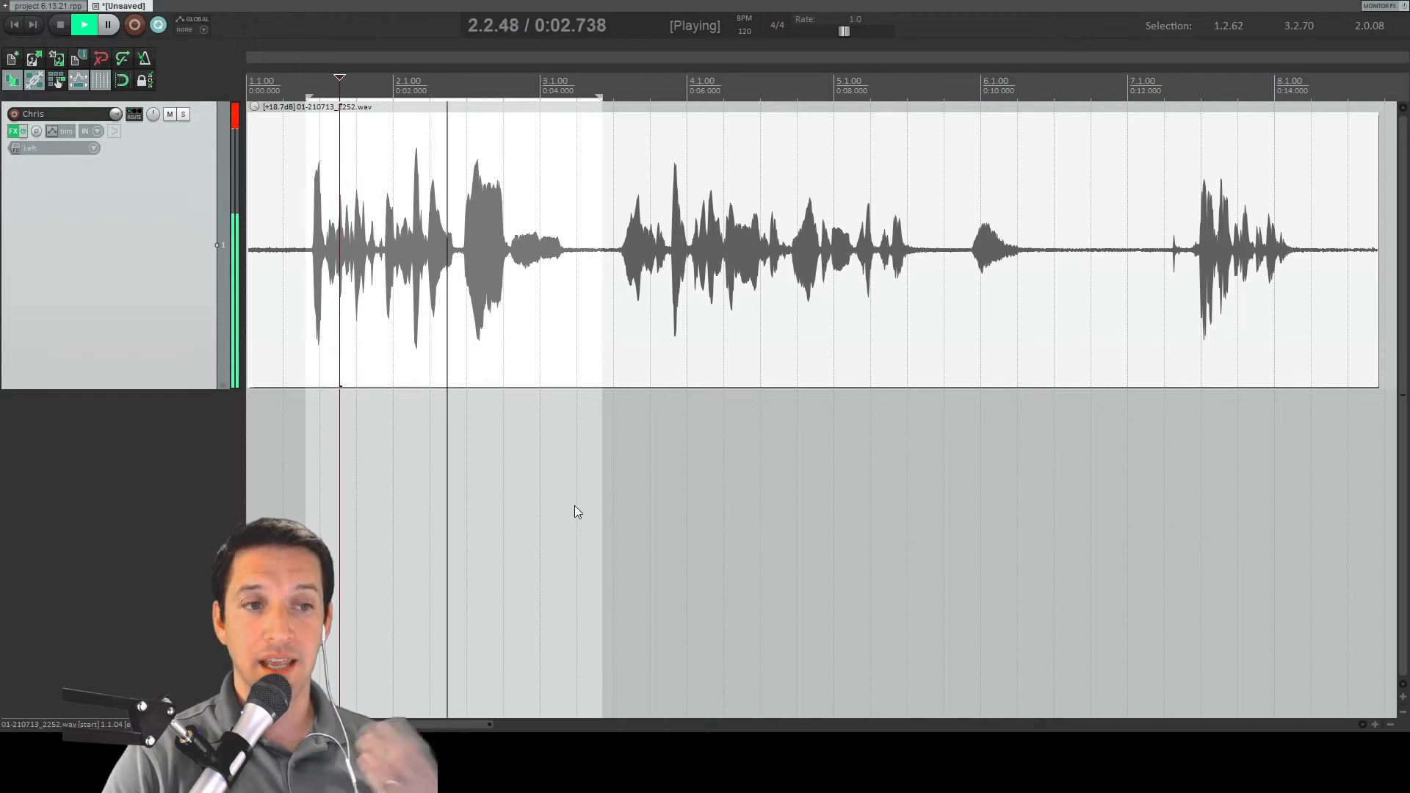
click(475, 183)
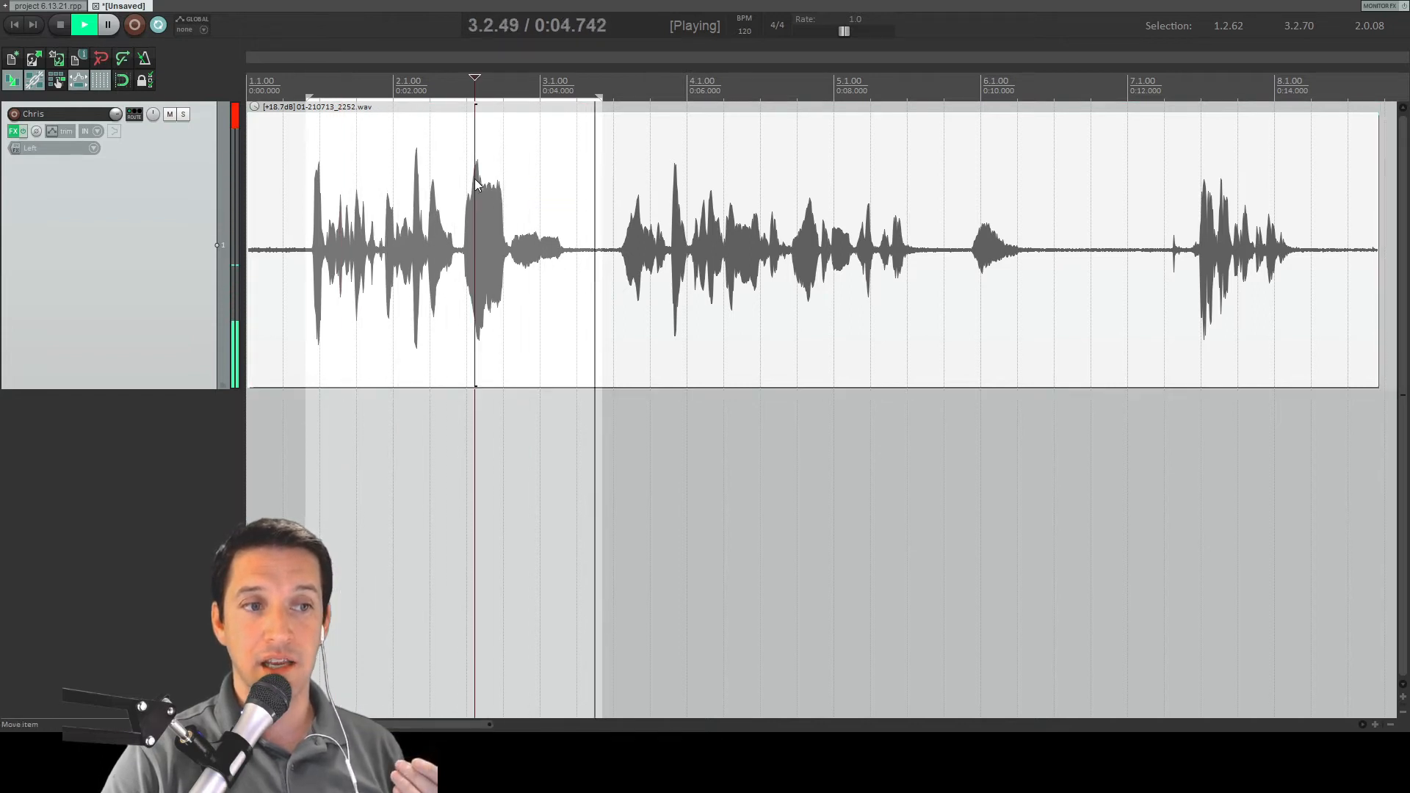
click(316, 185)
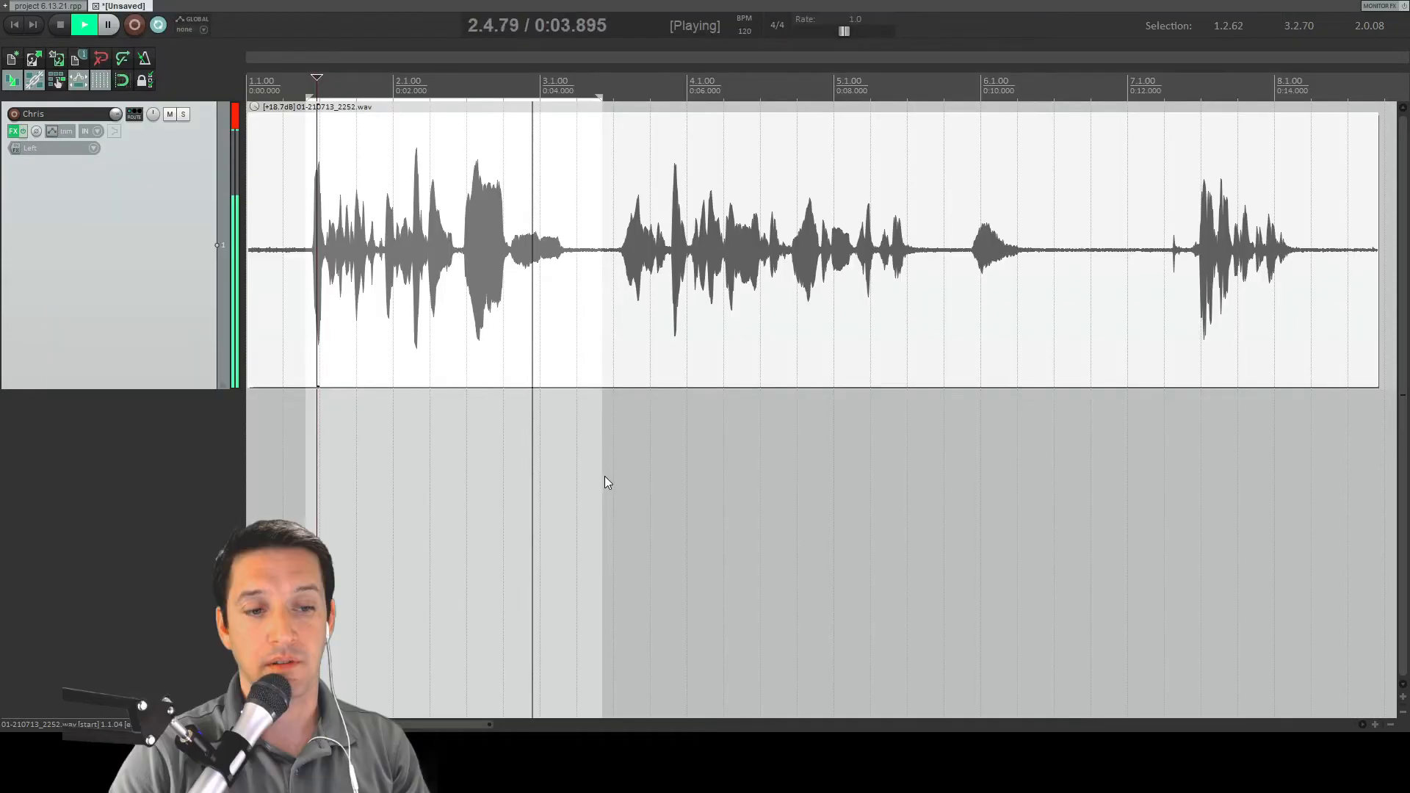
key(space)
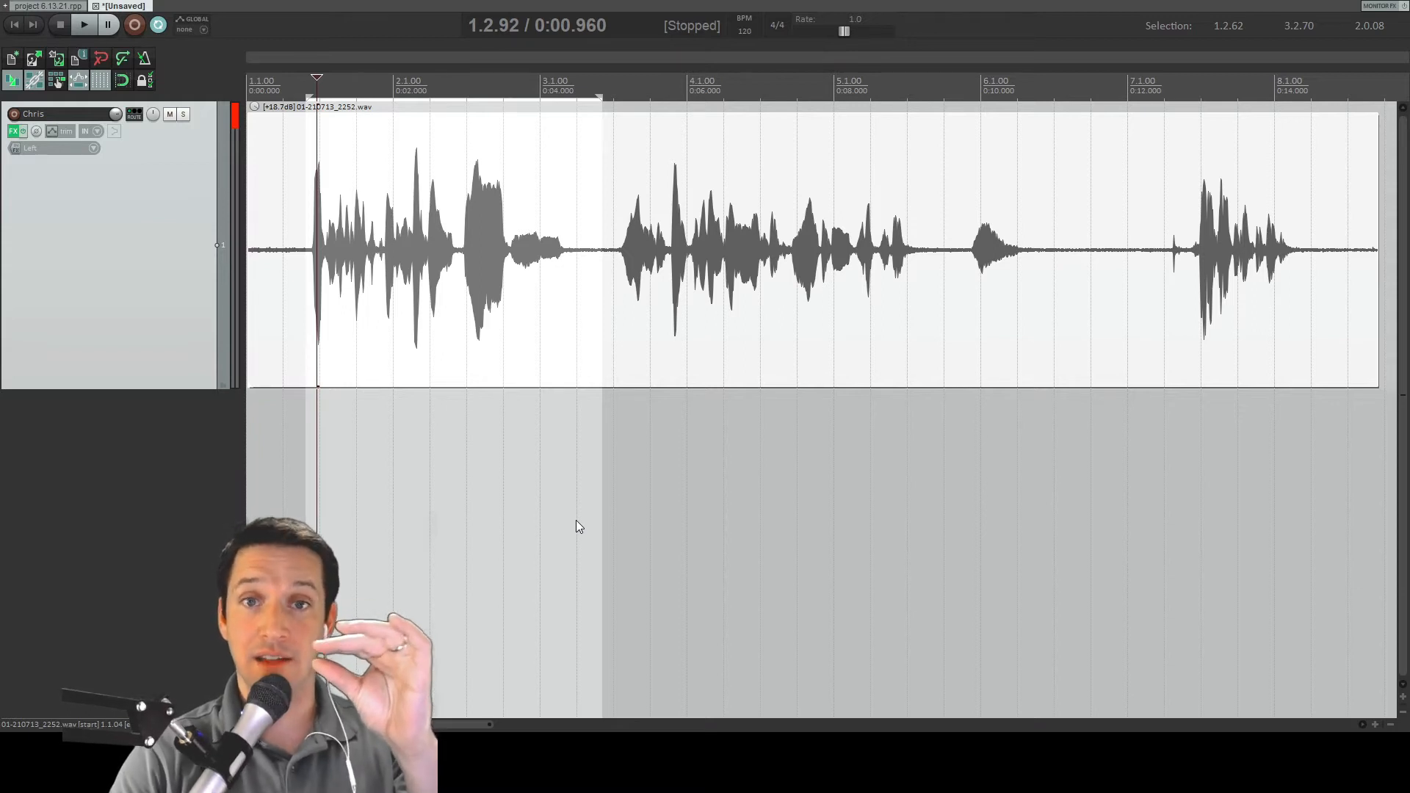
Step: Listen to the looped opening section twice more from 0:00.960, stopping playback each time
key(space)
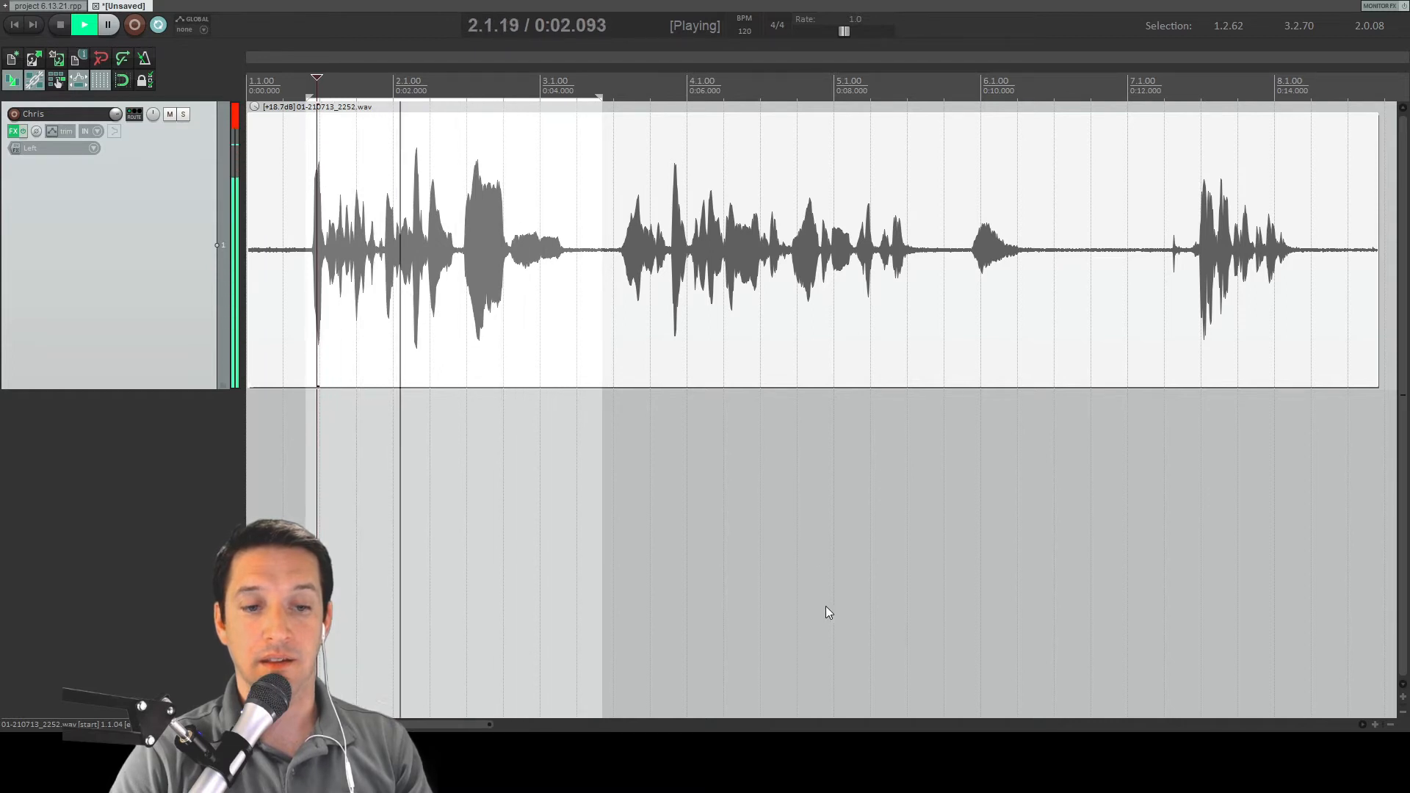
key(space)
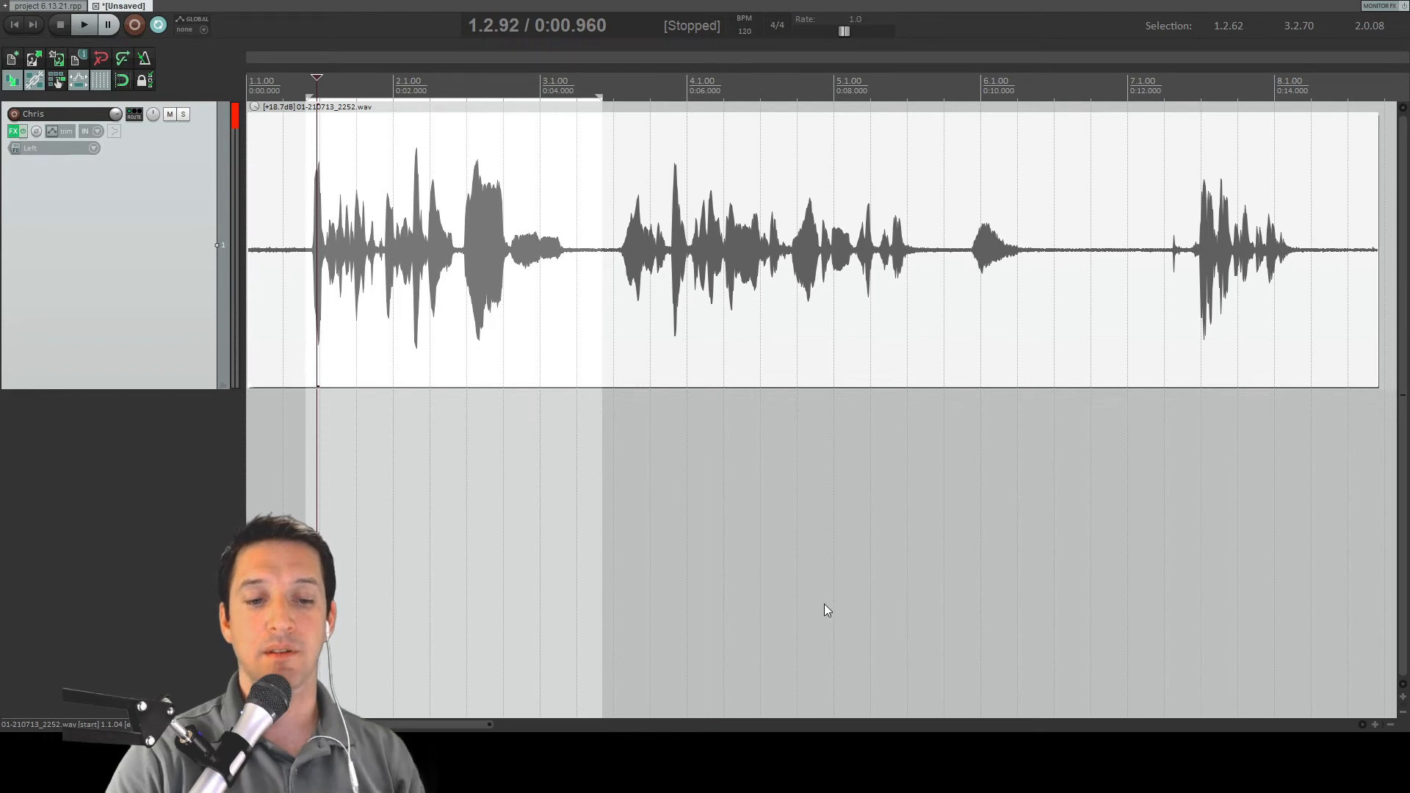
key(space)
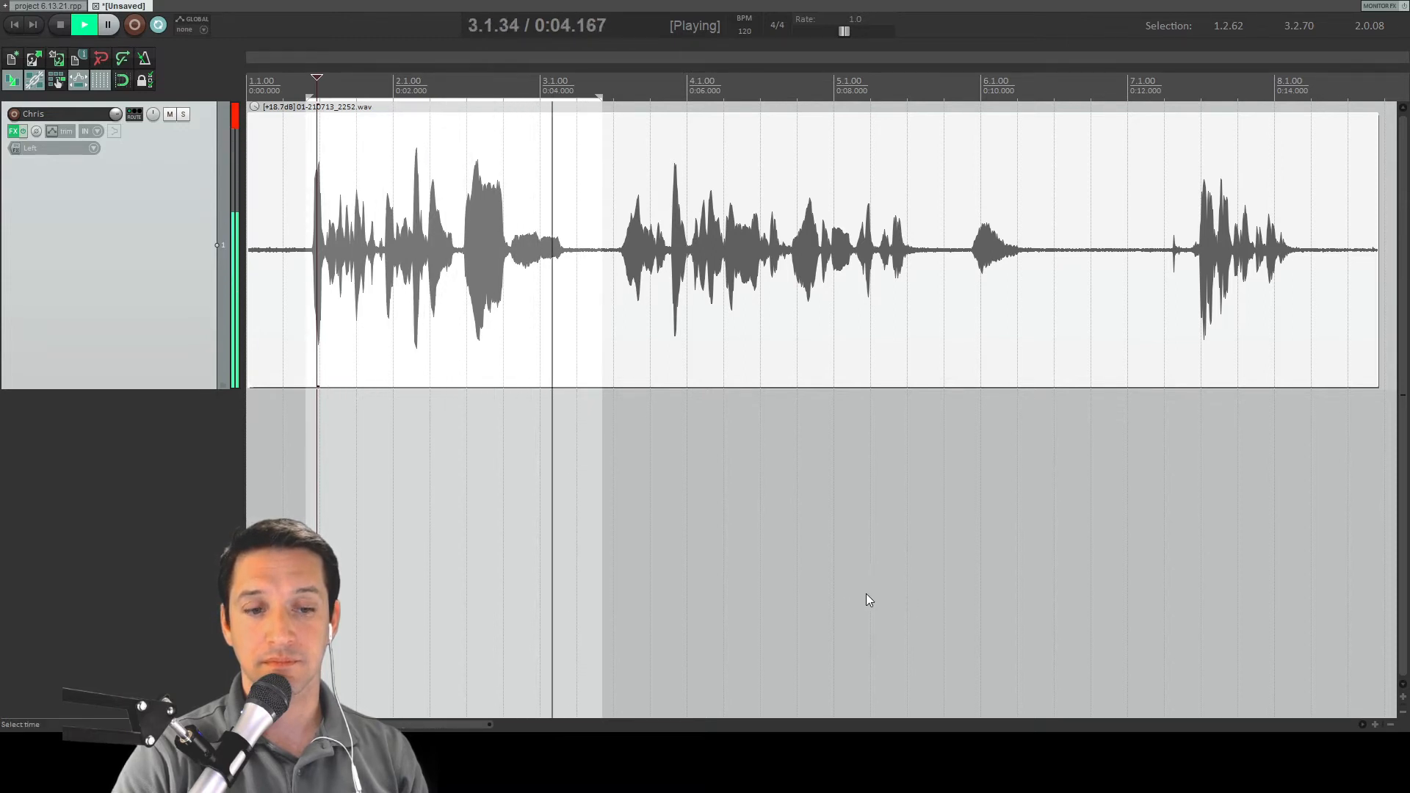
key(space)
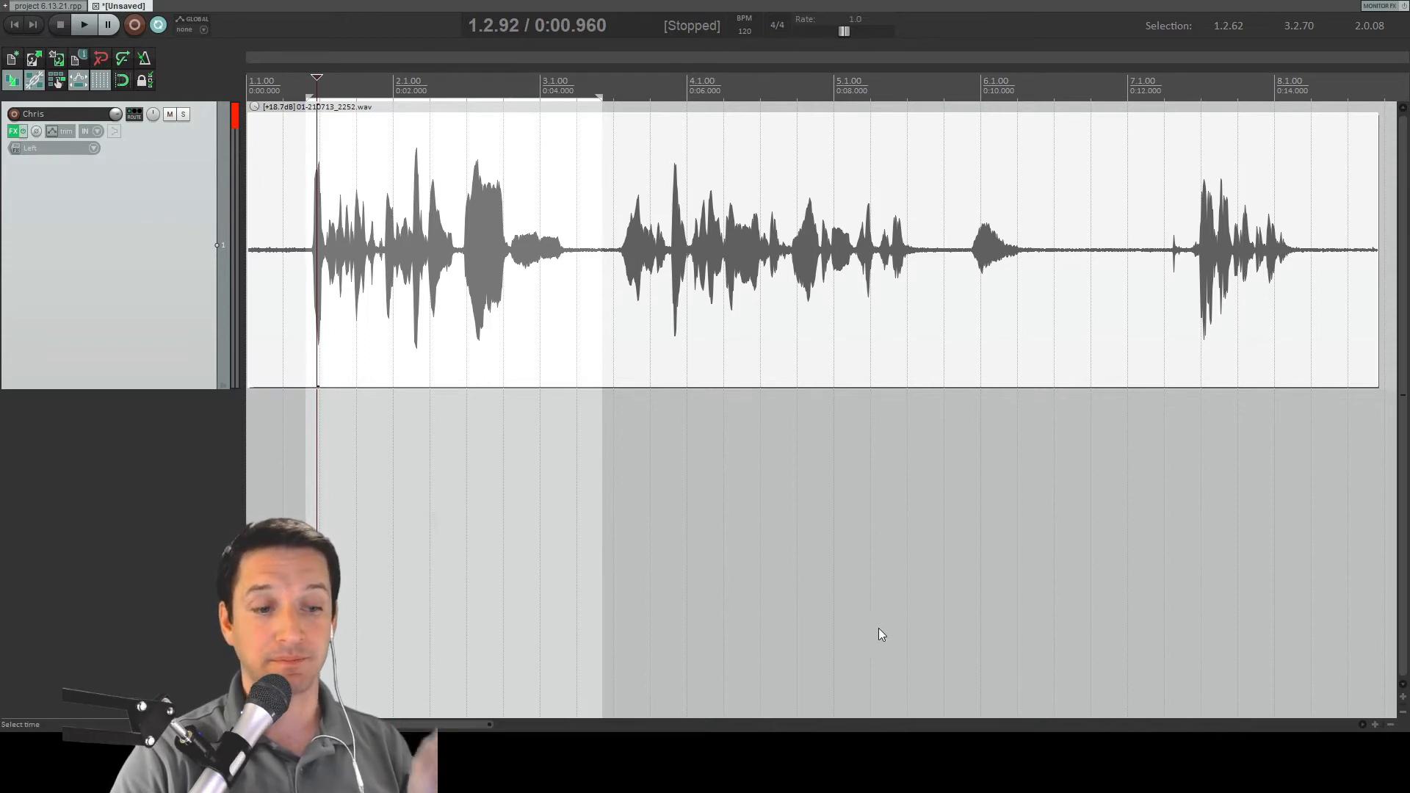
Step: Place the edit cursor just before the first phrase at 0:00.830 and turn off repeat
key(alt+Tab)
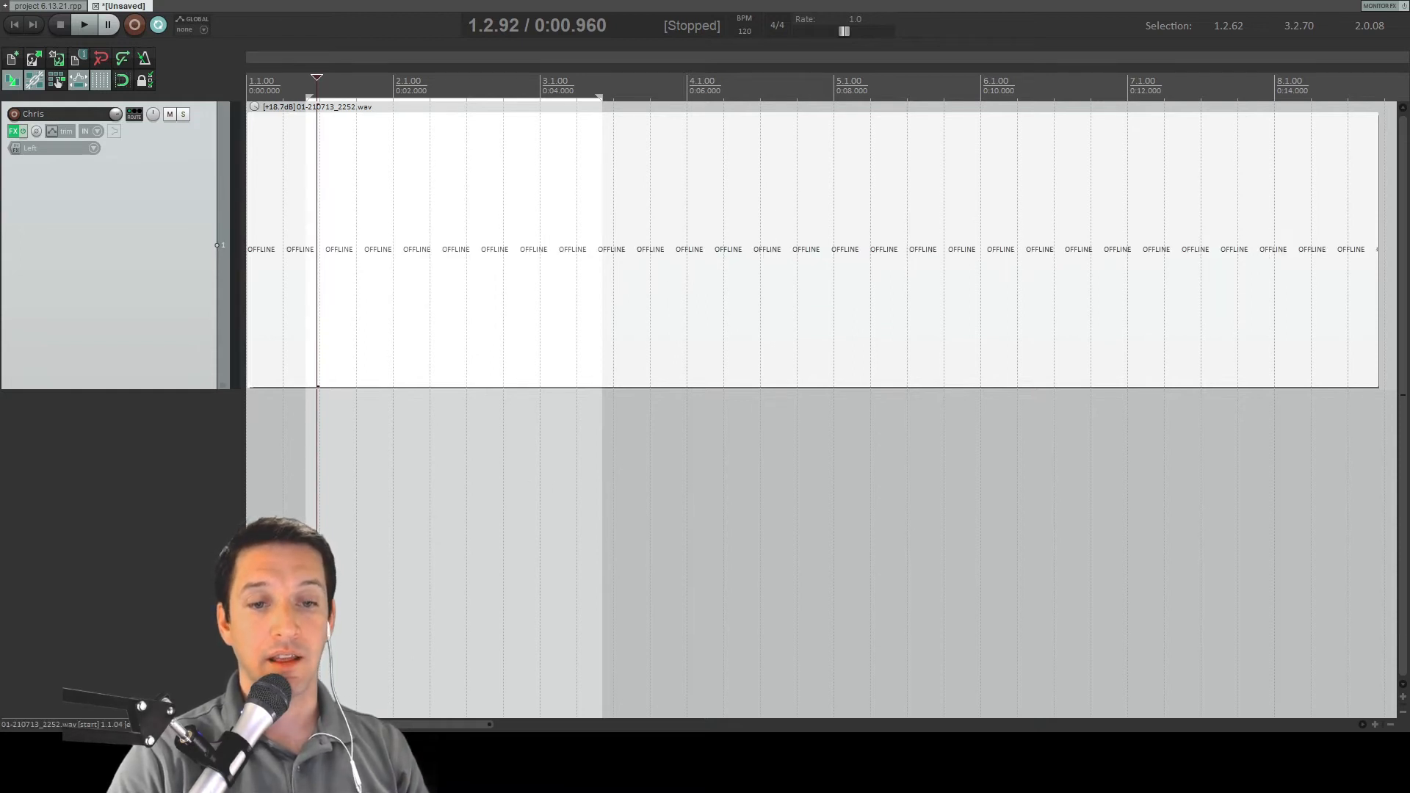
key(alt+Tab)
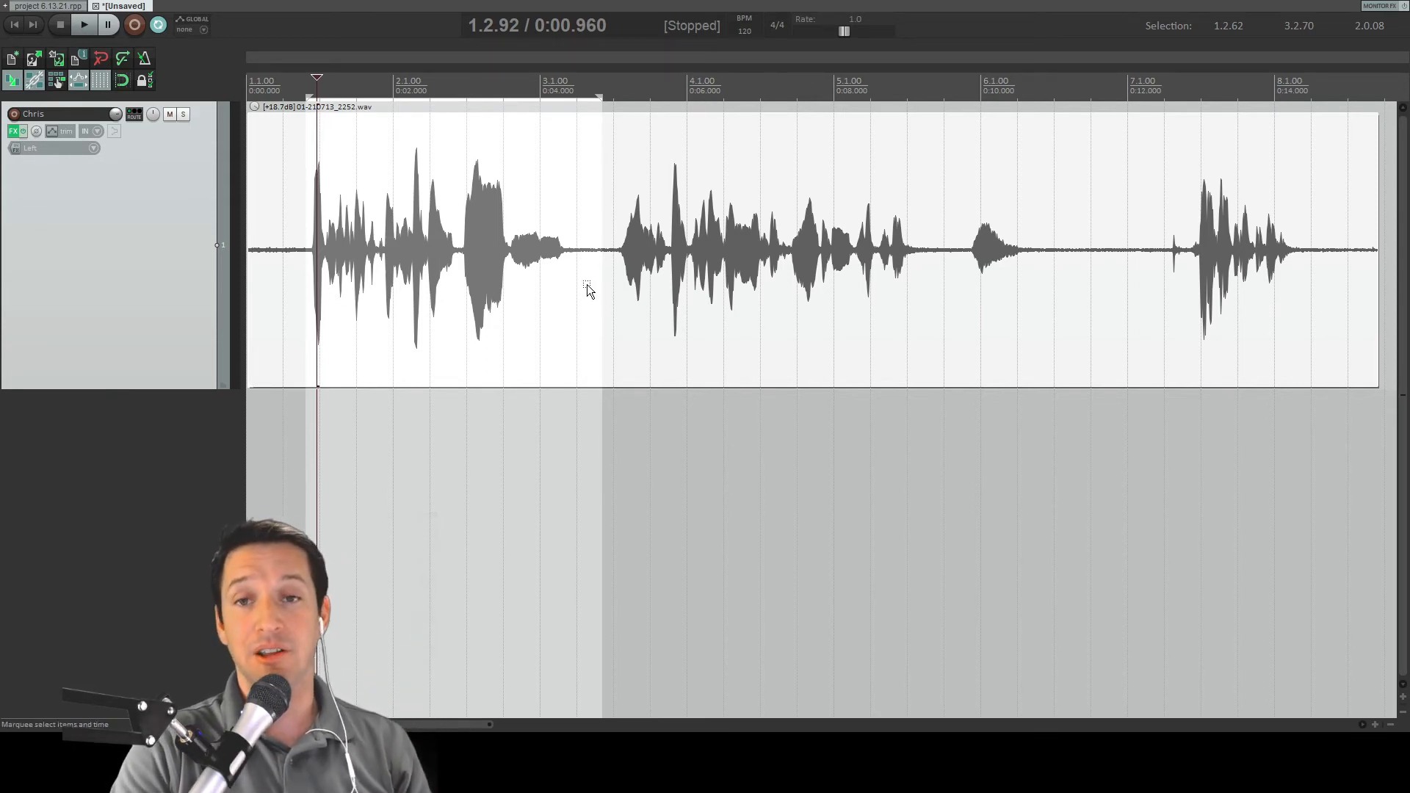
click(309, 162)
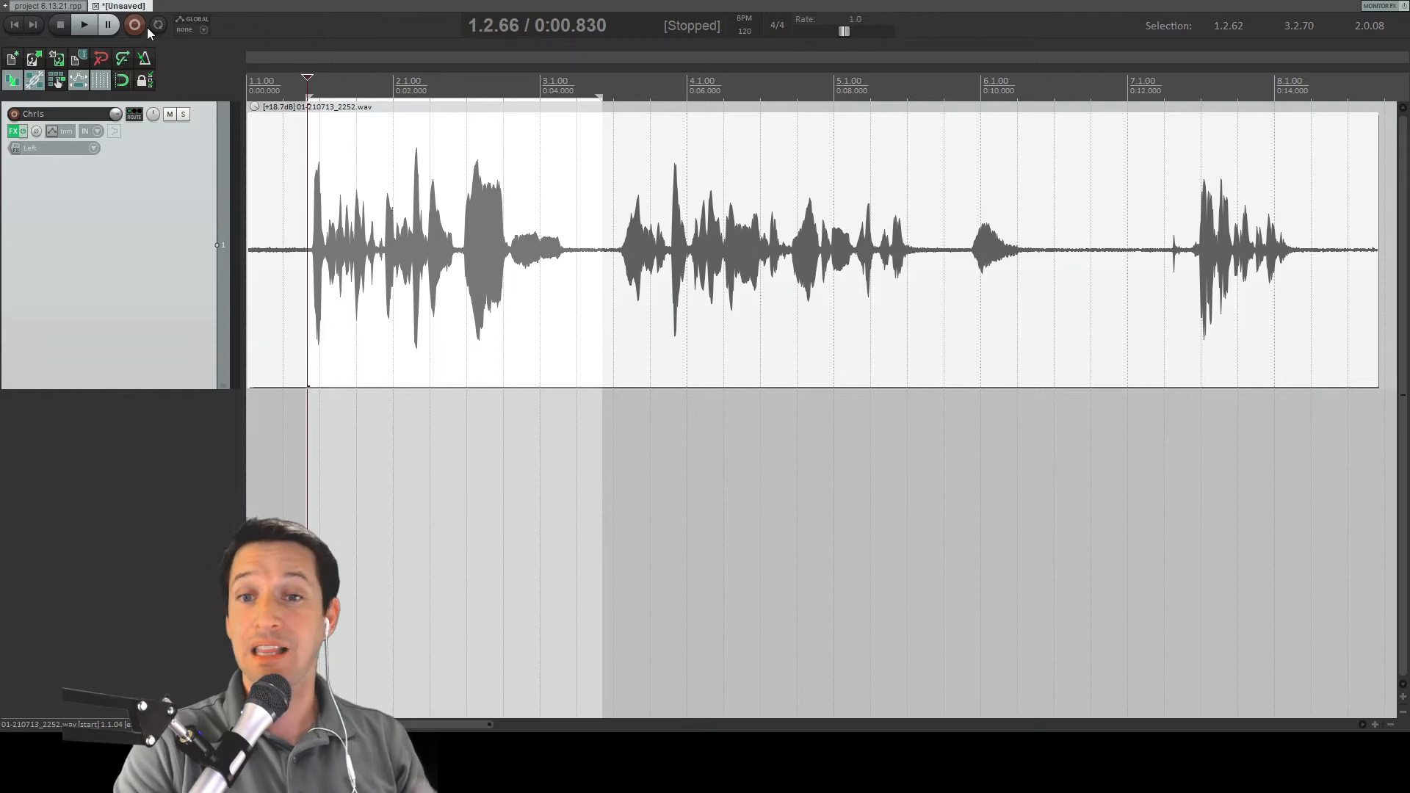
Step: Play the recording from 0:00.830 without looping, stop playback and check the item's volume
key(space)
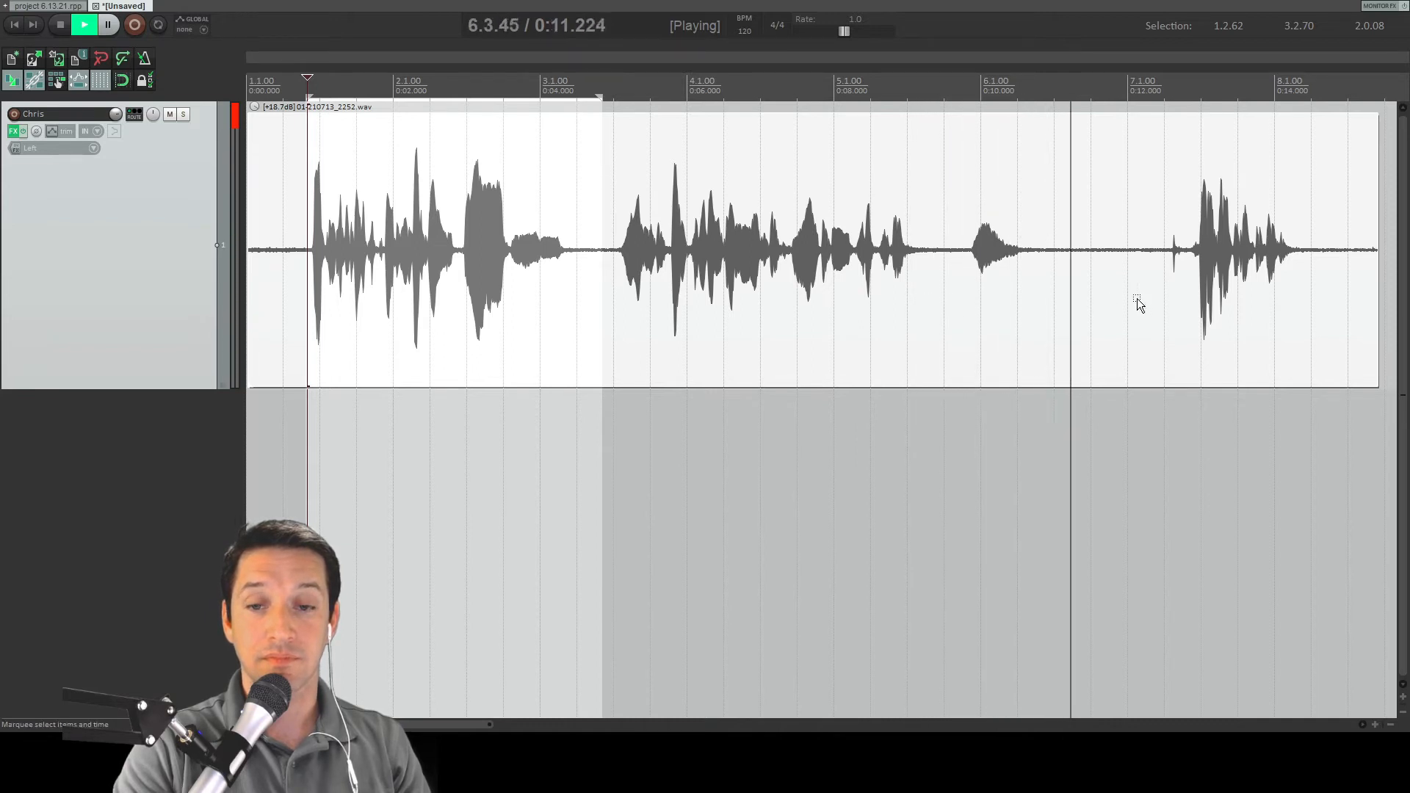
key(space)
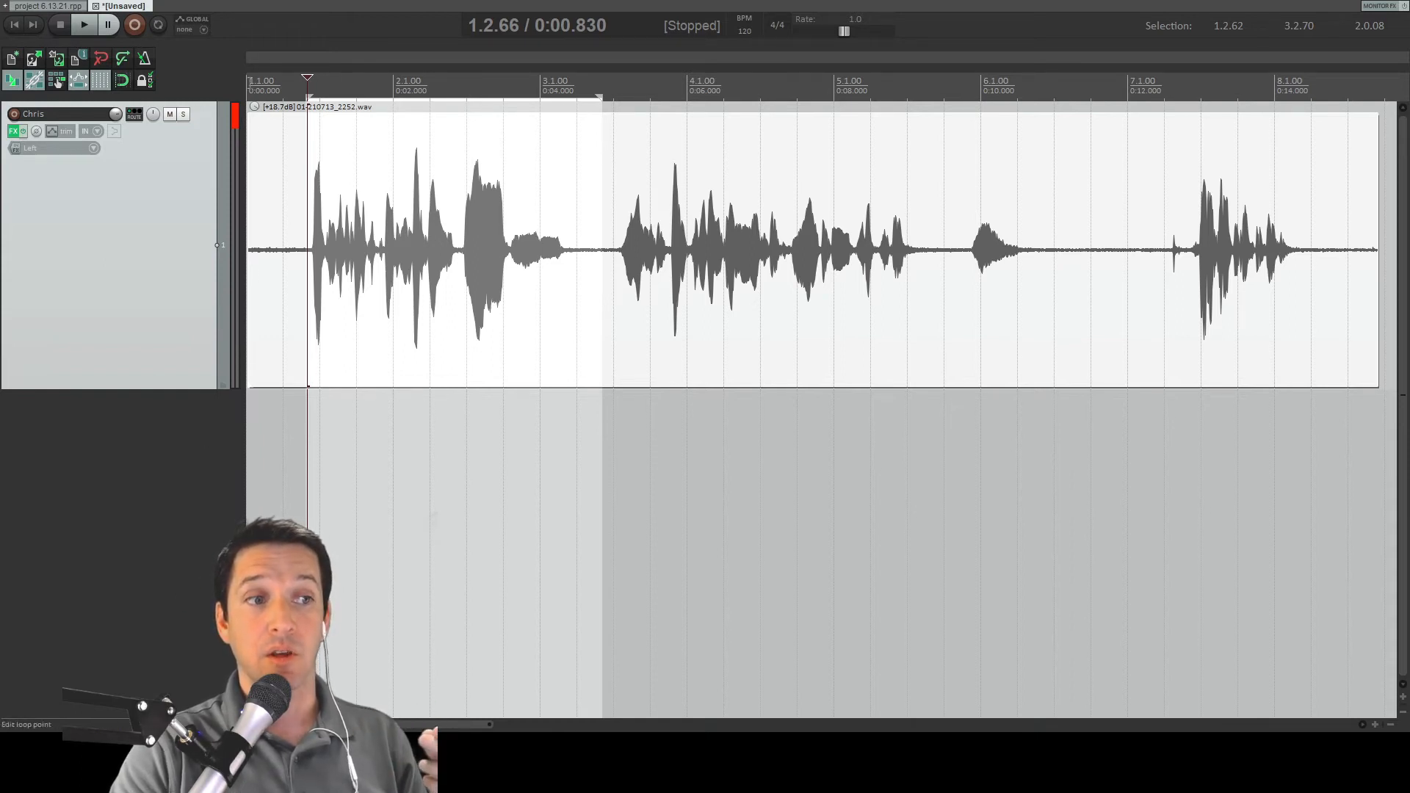
mouse_move(253, 110)
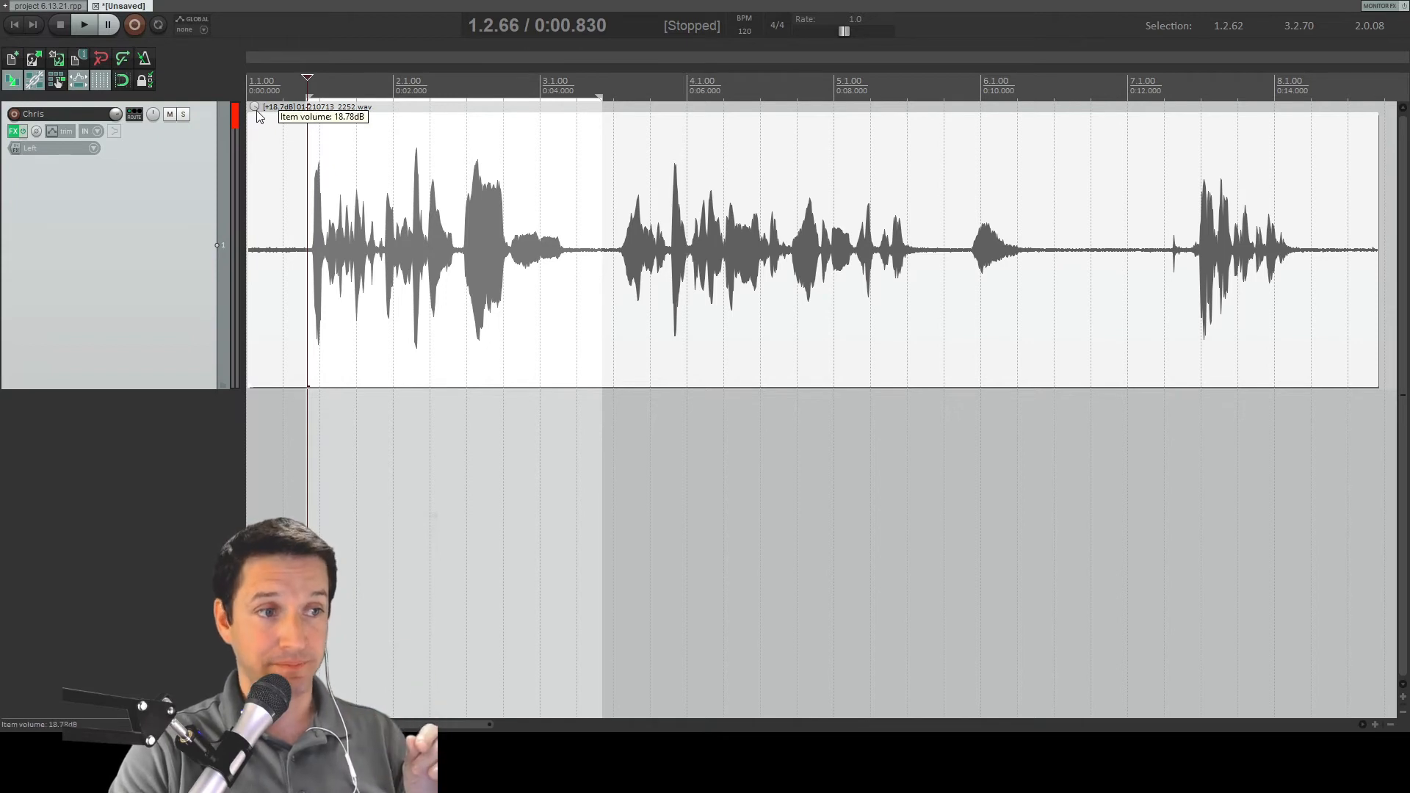
Step: Place the edit cursor at 0:02.420 with repeat on and clear the track meter's clip indicator
click(425, 248)
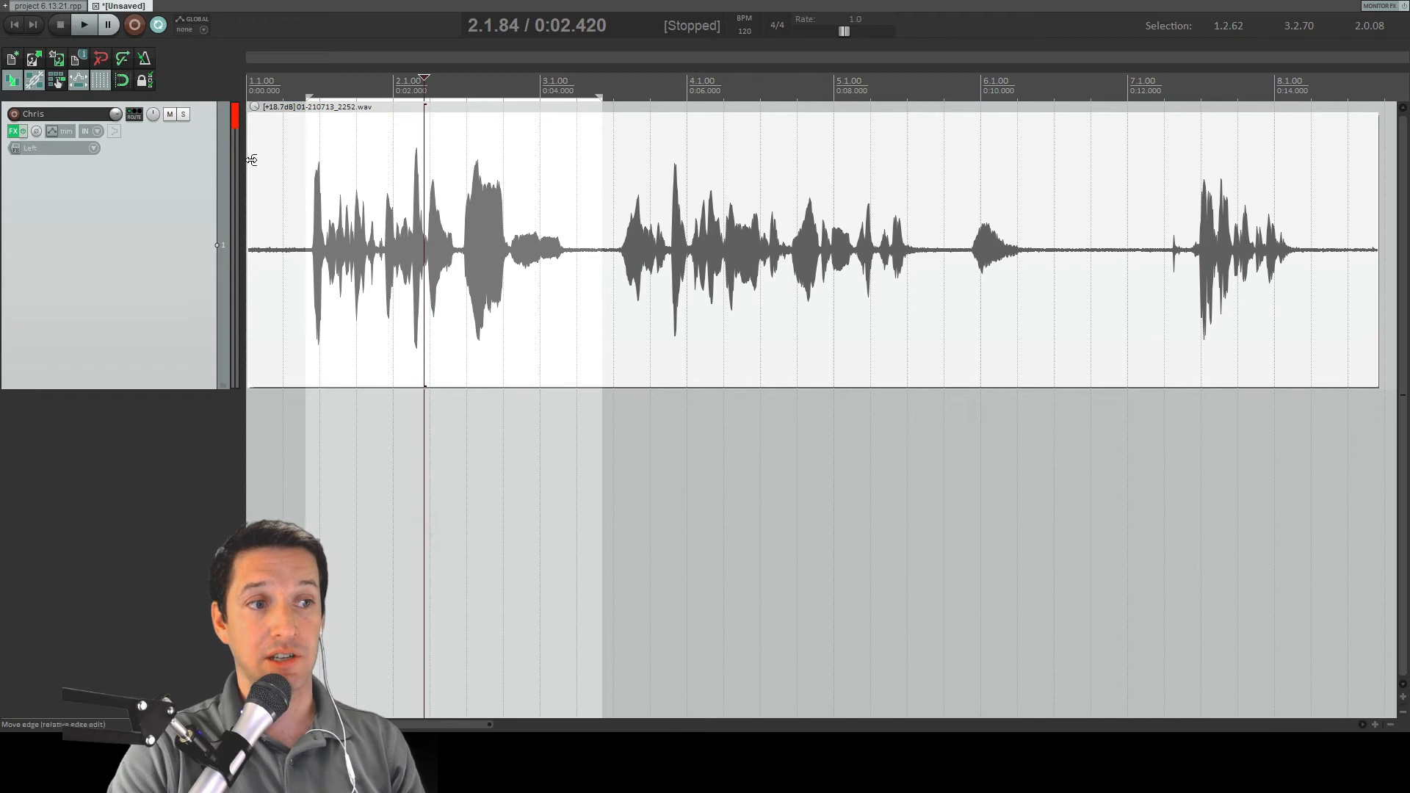
click(236, 121)
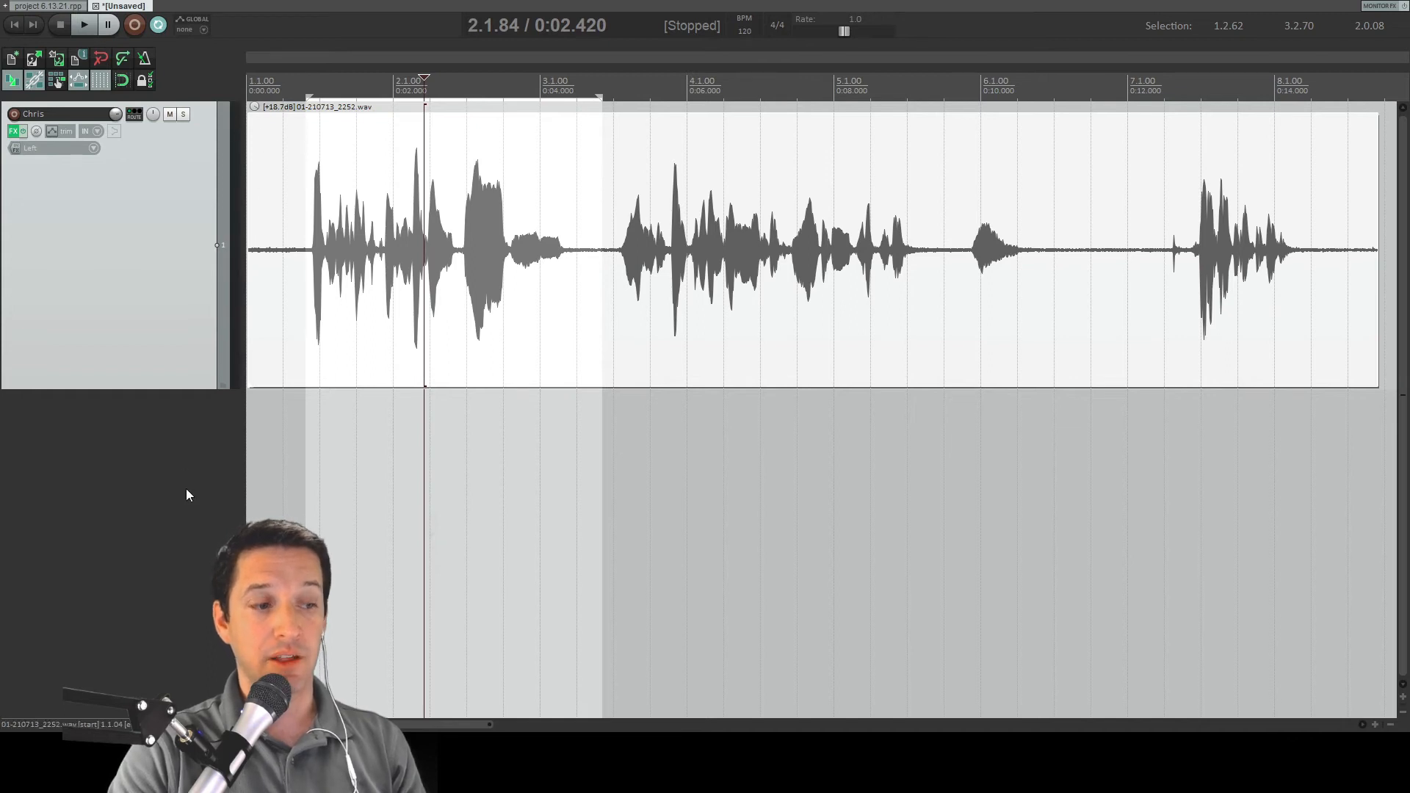
click(63, 589)
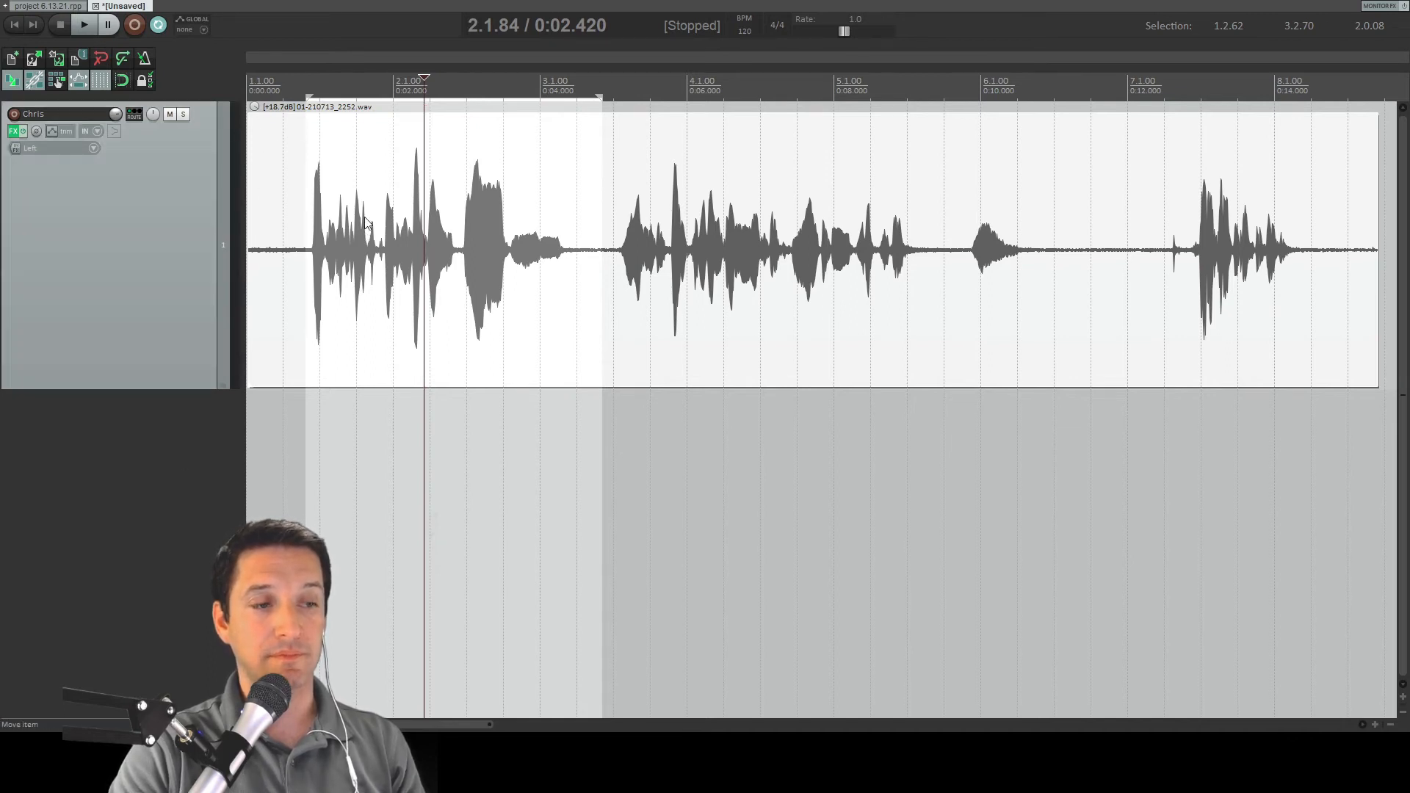
Step: Try item volumes of -3.22 dB and -27.10 dB, resetting the item volume to 0 dB each time
drag(250, 109, 247, 272)
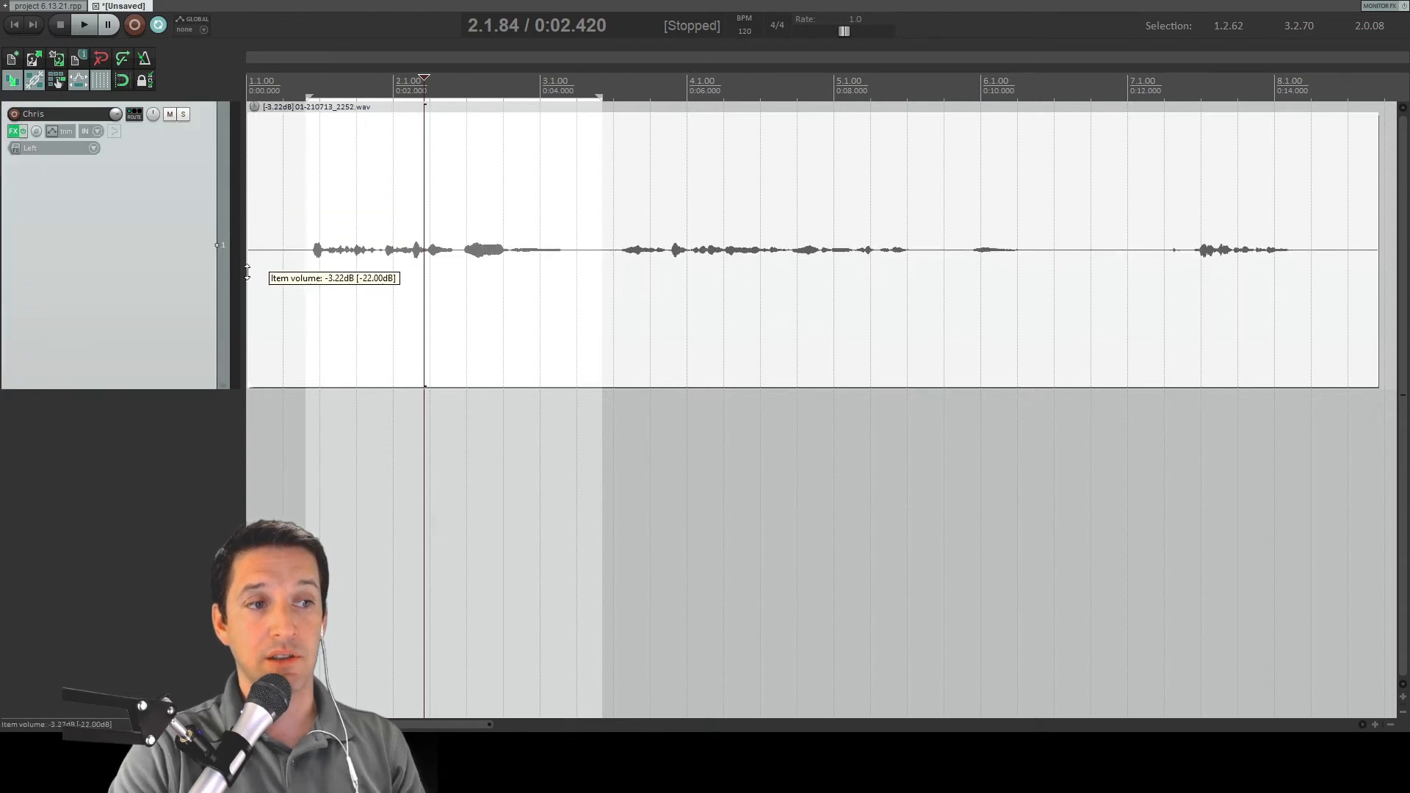
double_click(253, 104)
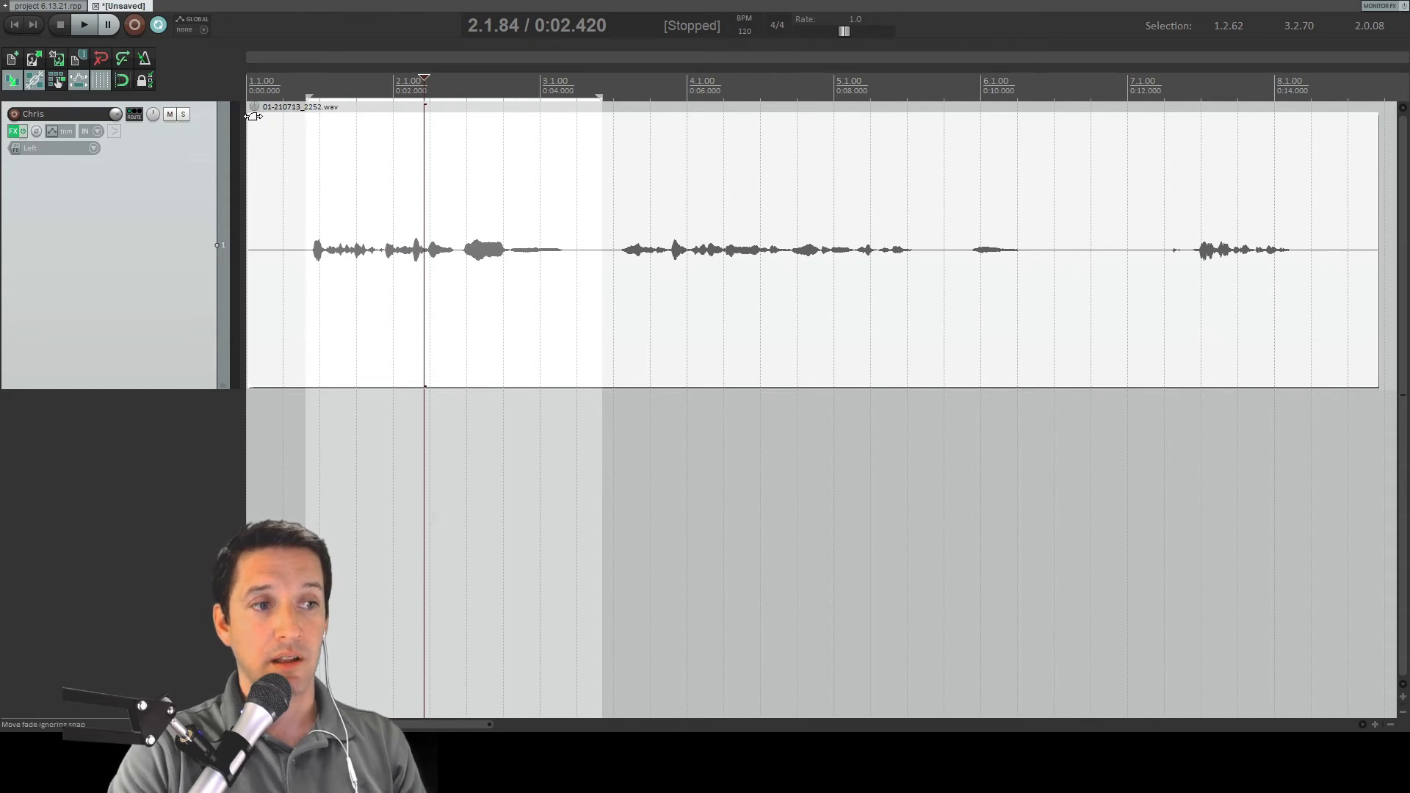
drag(253, 105, 265, 309)
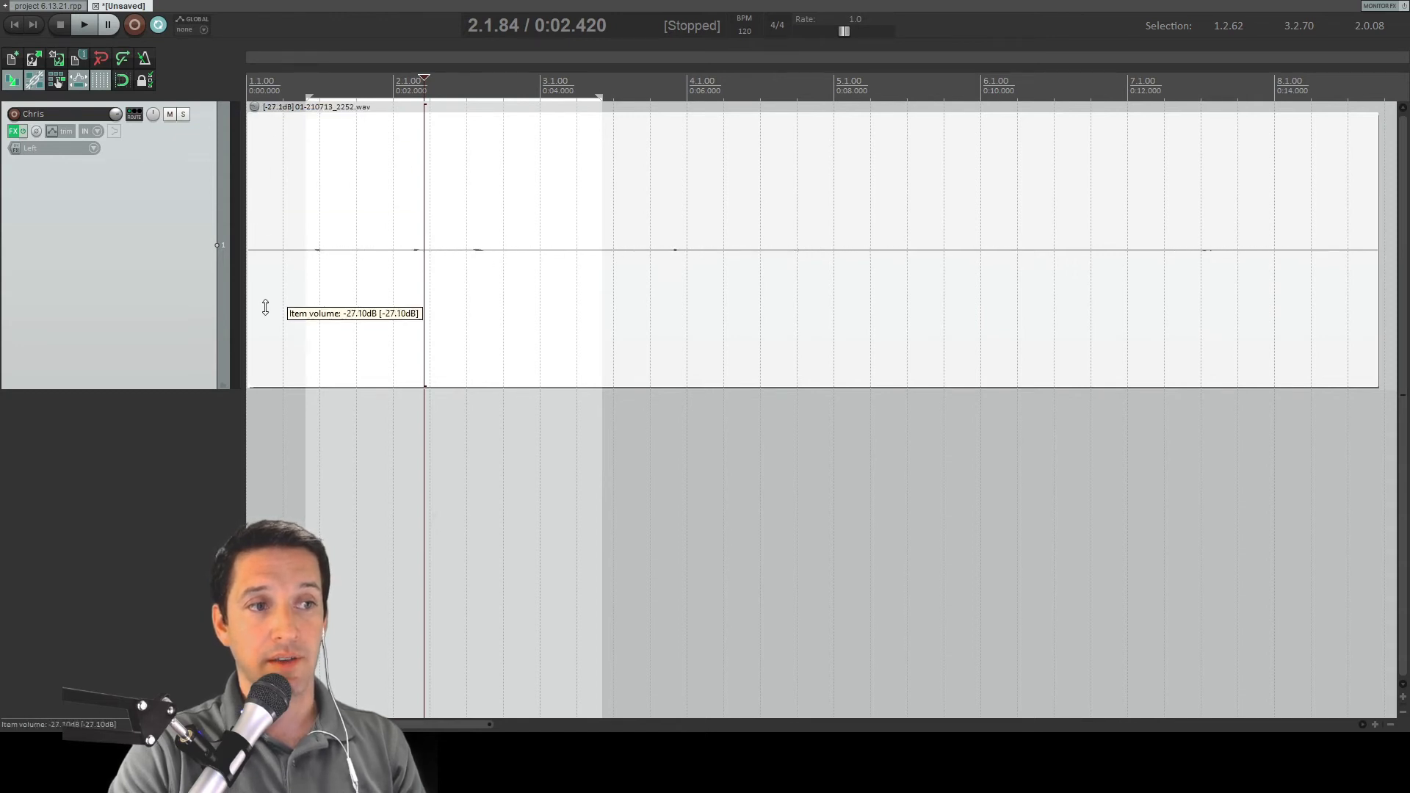
double_click(254, 106)
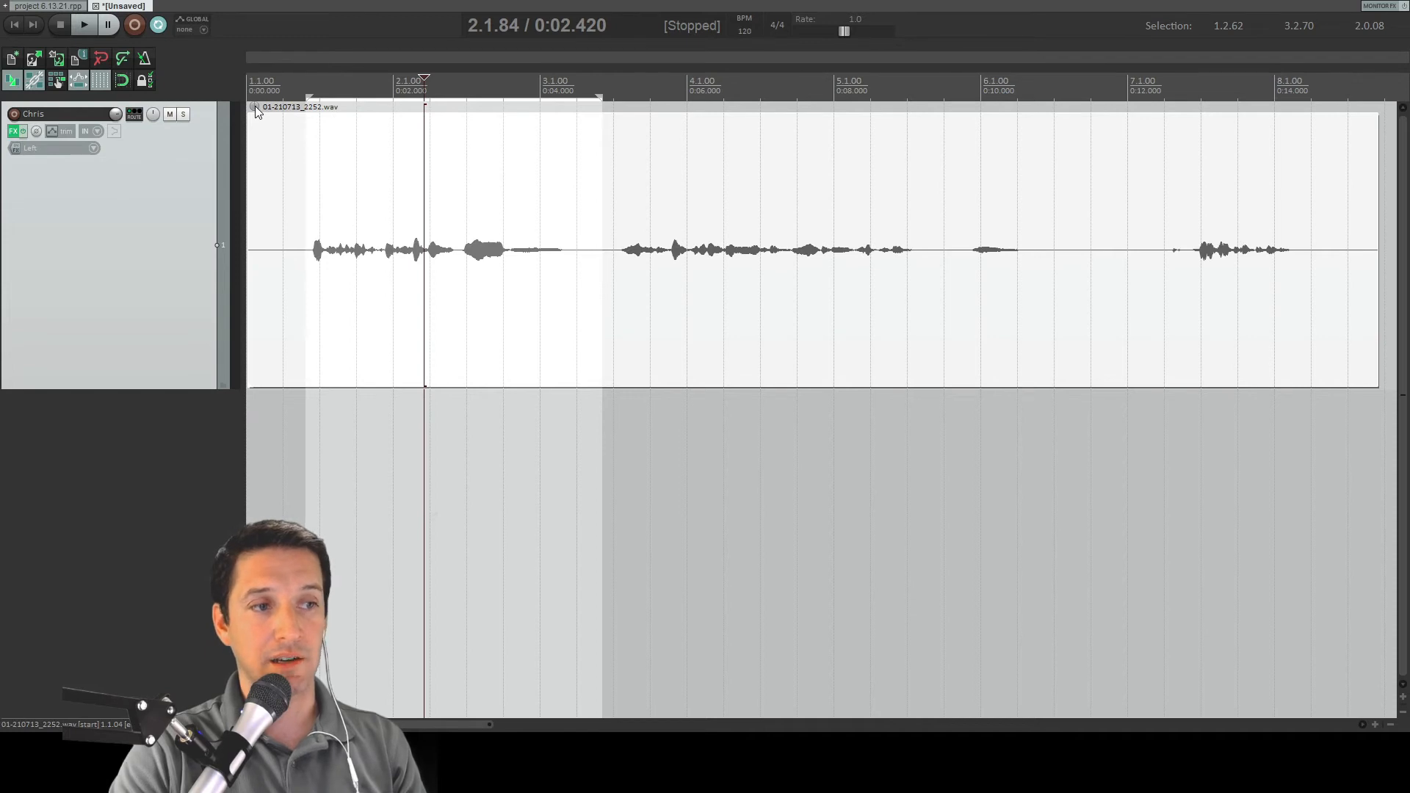
Step: Raise the item volume in stages to +5.10, +8.00 and +11.1 dB while the opening section loops, and stop playback
key(space)
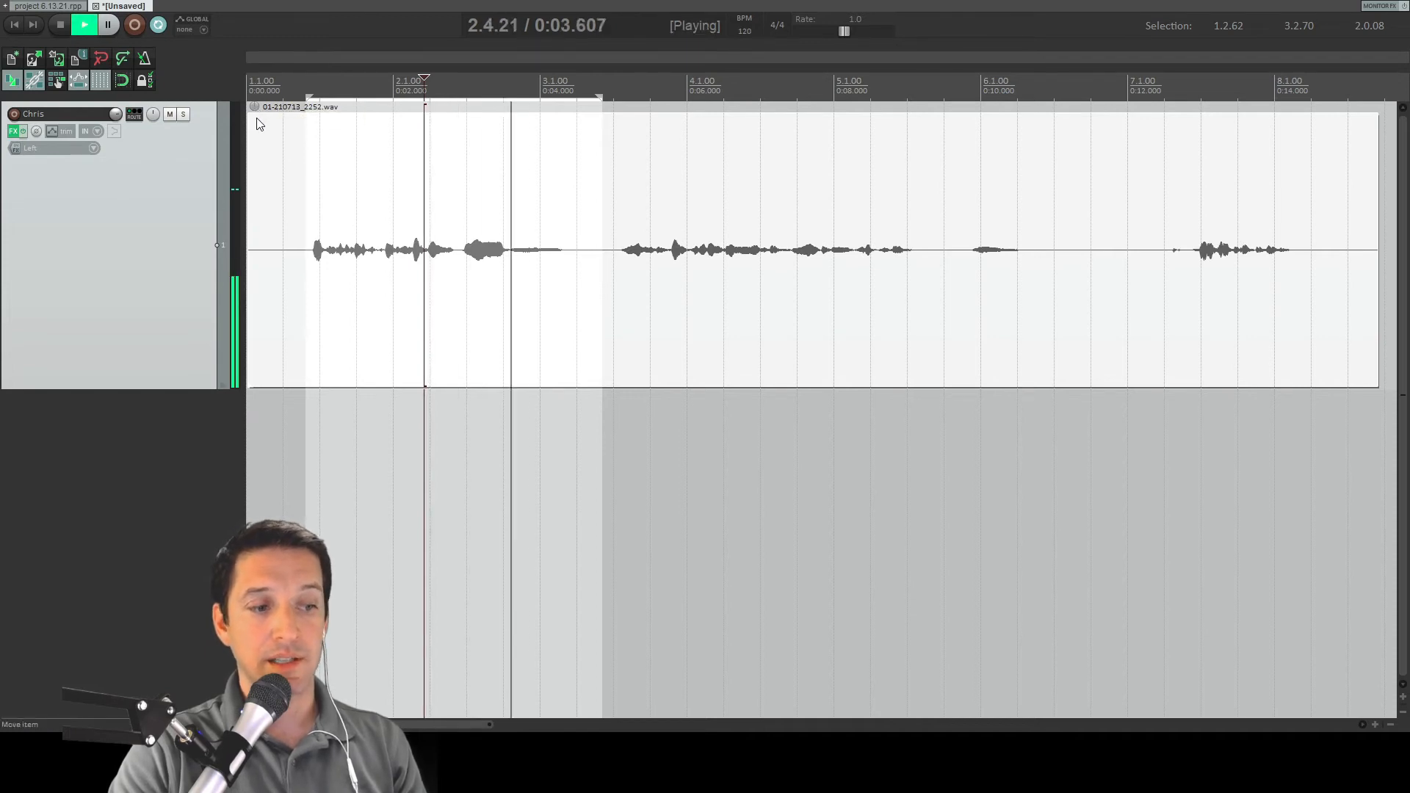
click(259, 118)
drag(254, 105, 255, 99)
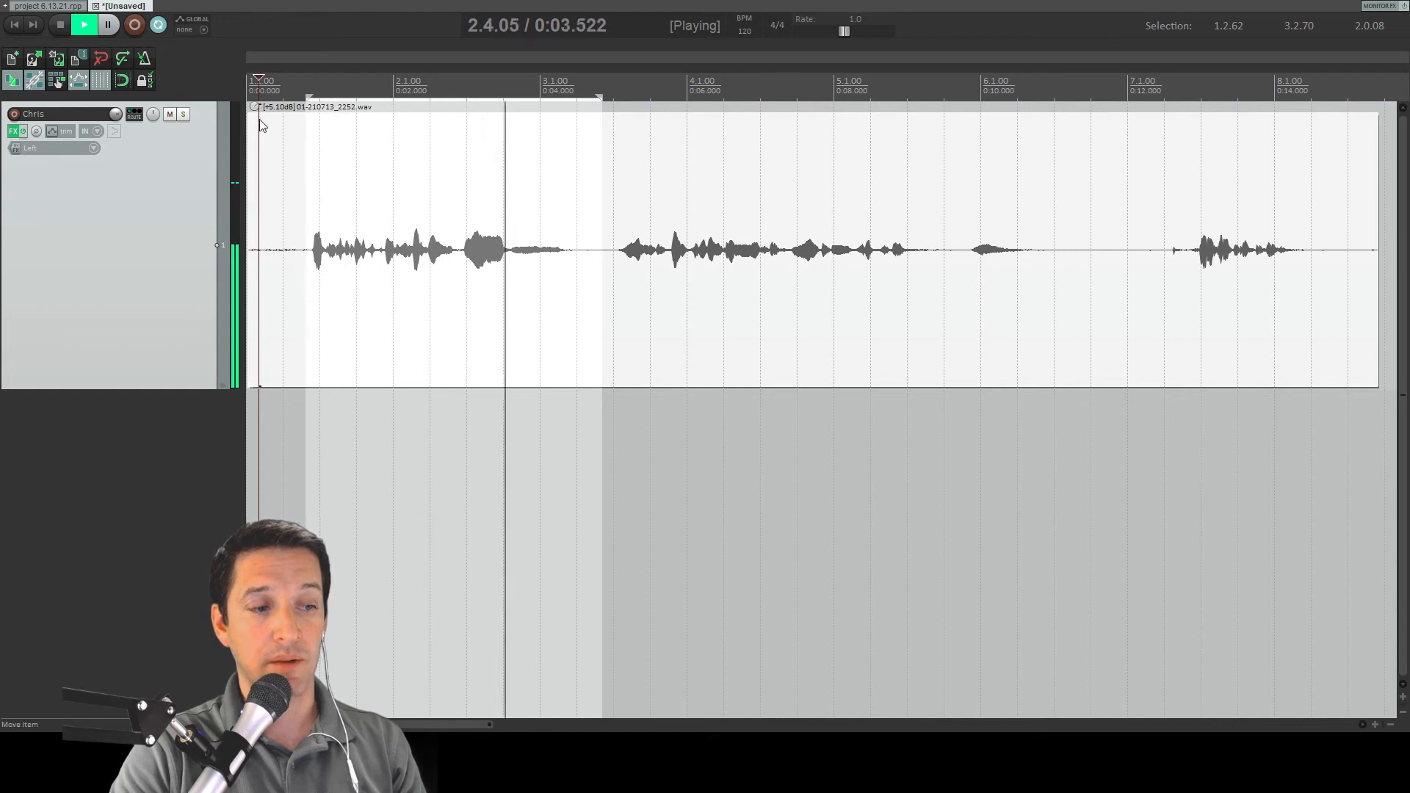
mouse_move(257, 109)
drag(257, 110, 257, 101)
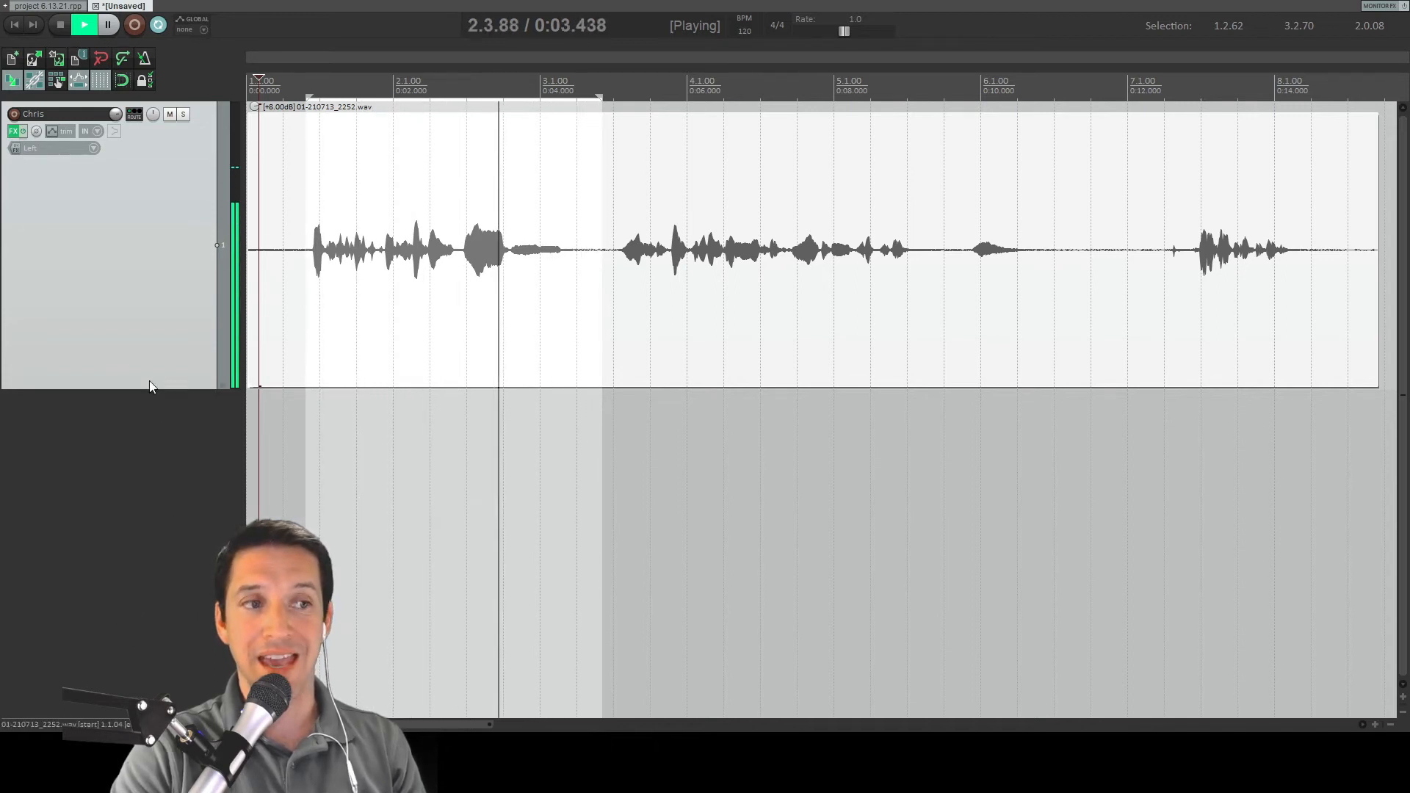
mouse_move(255, 108)
drag(255, 108, 255, 91)
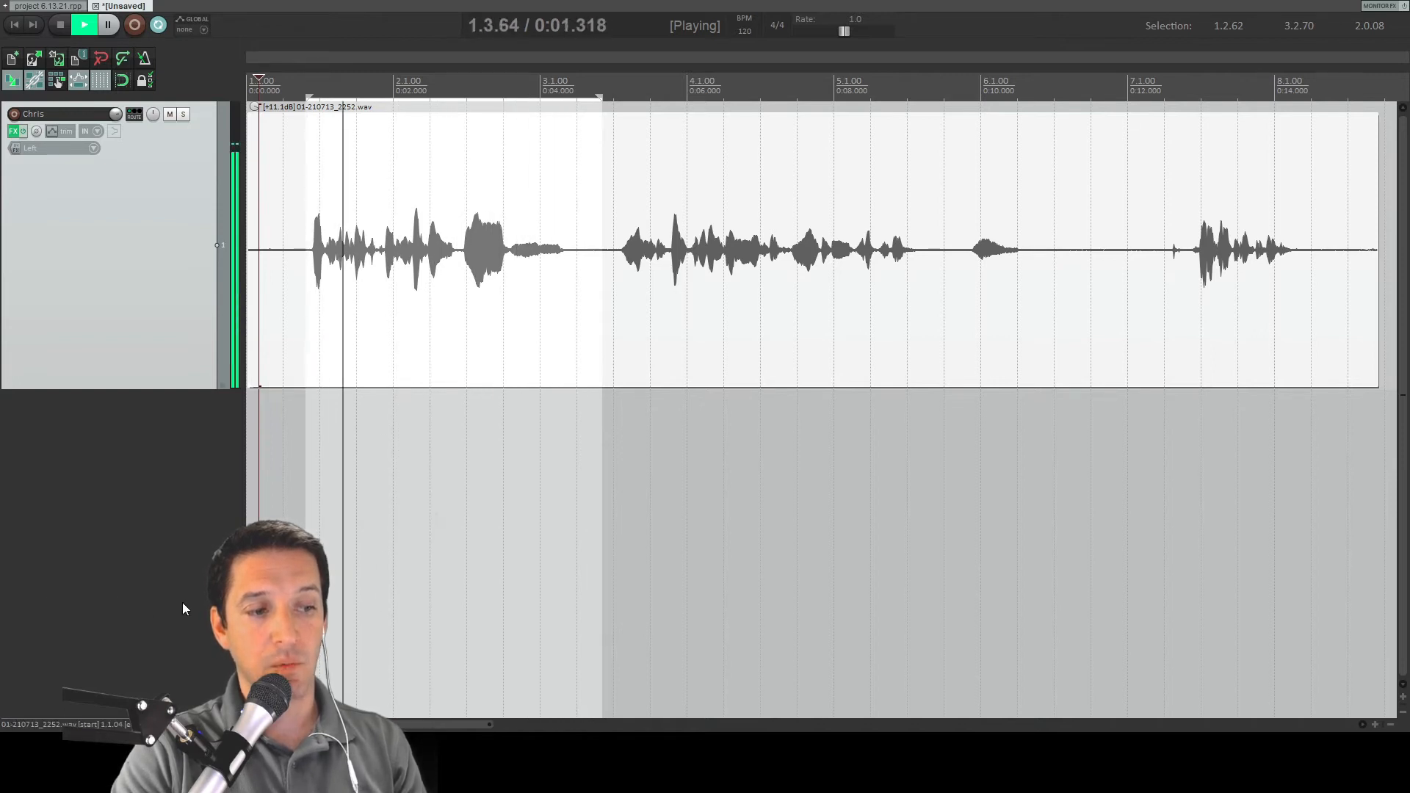
key(space)
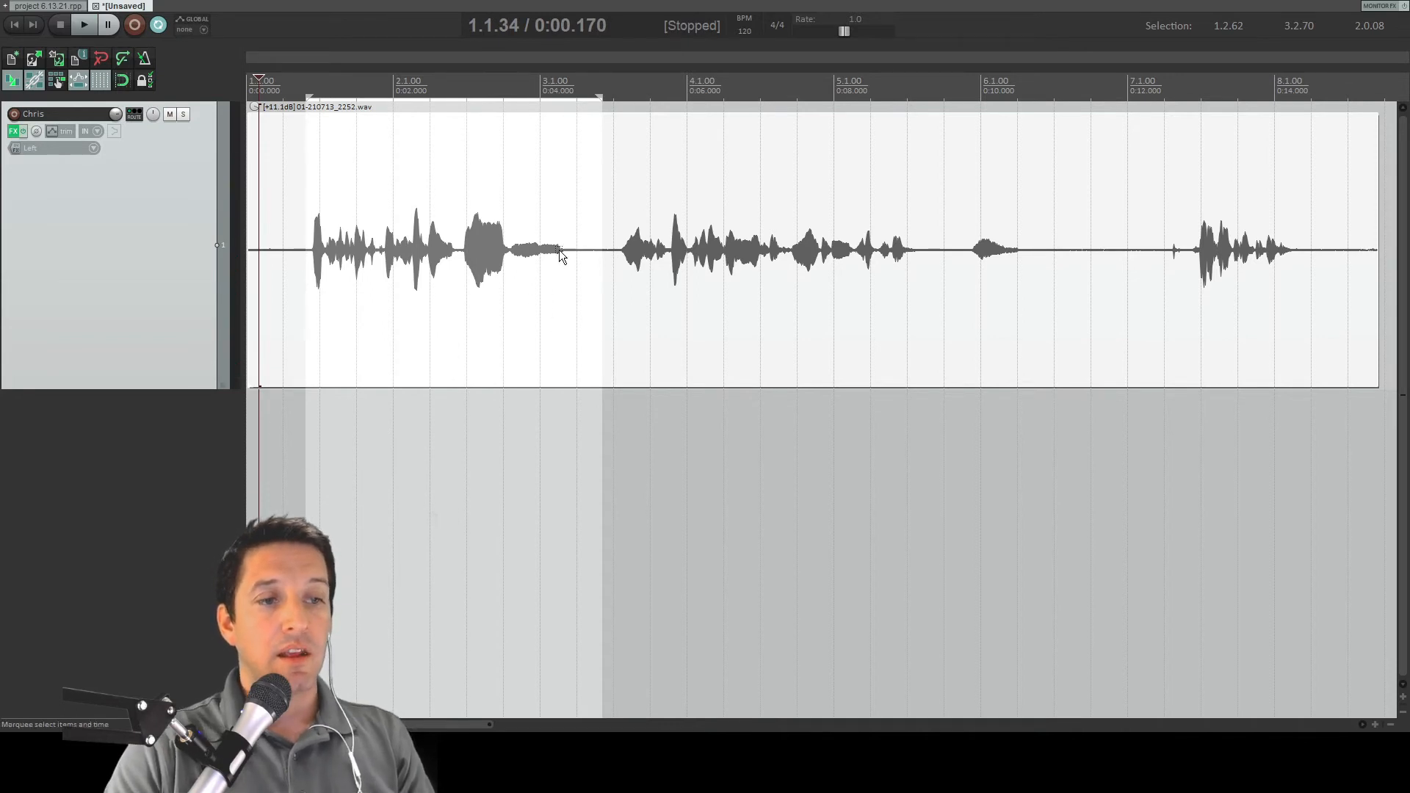
Step: Make a time selection around the short sound near 0:10, narrowed to 5.4.44 through 6.2.16, and examine its waveform
click(617, 315)
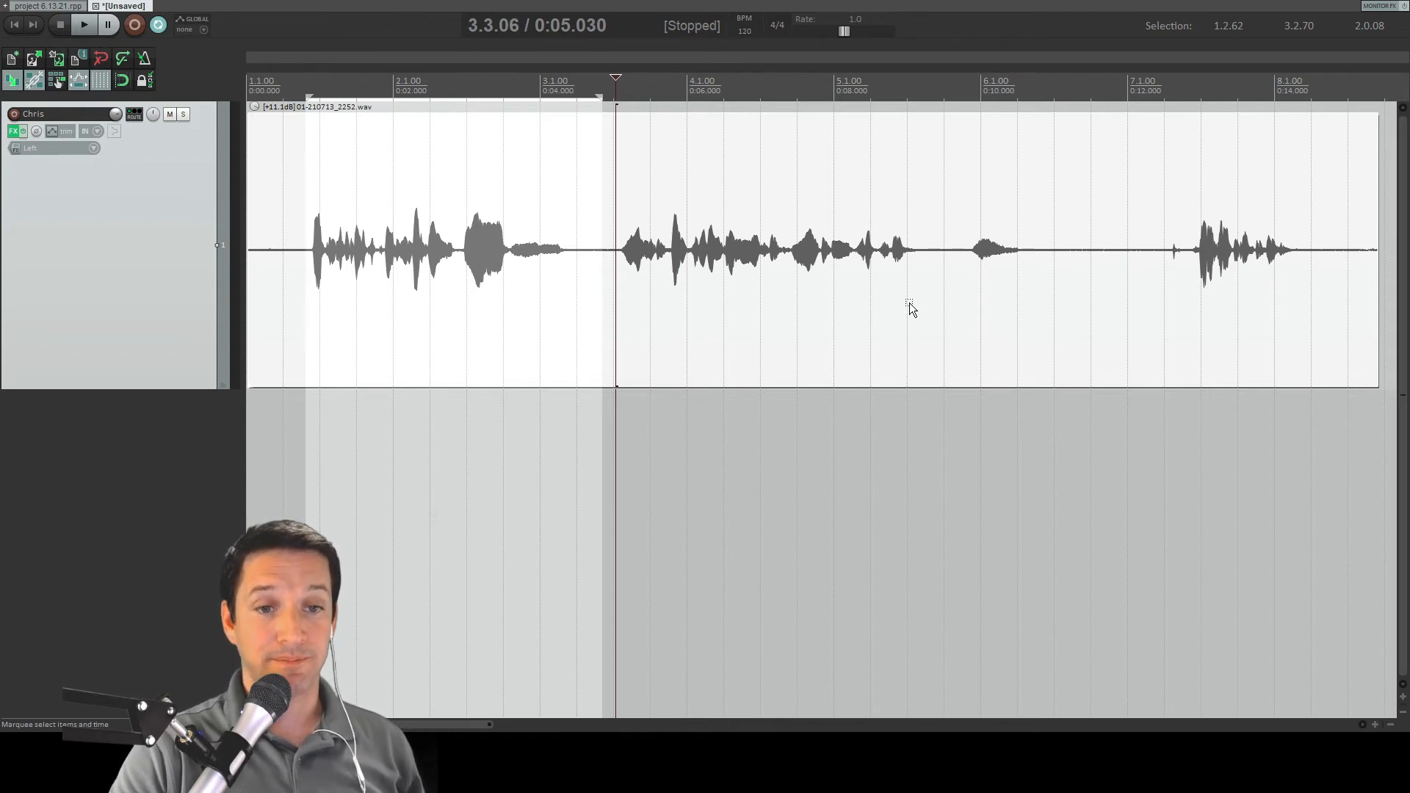
drag(931, 289, 1038, 290)
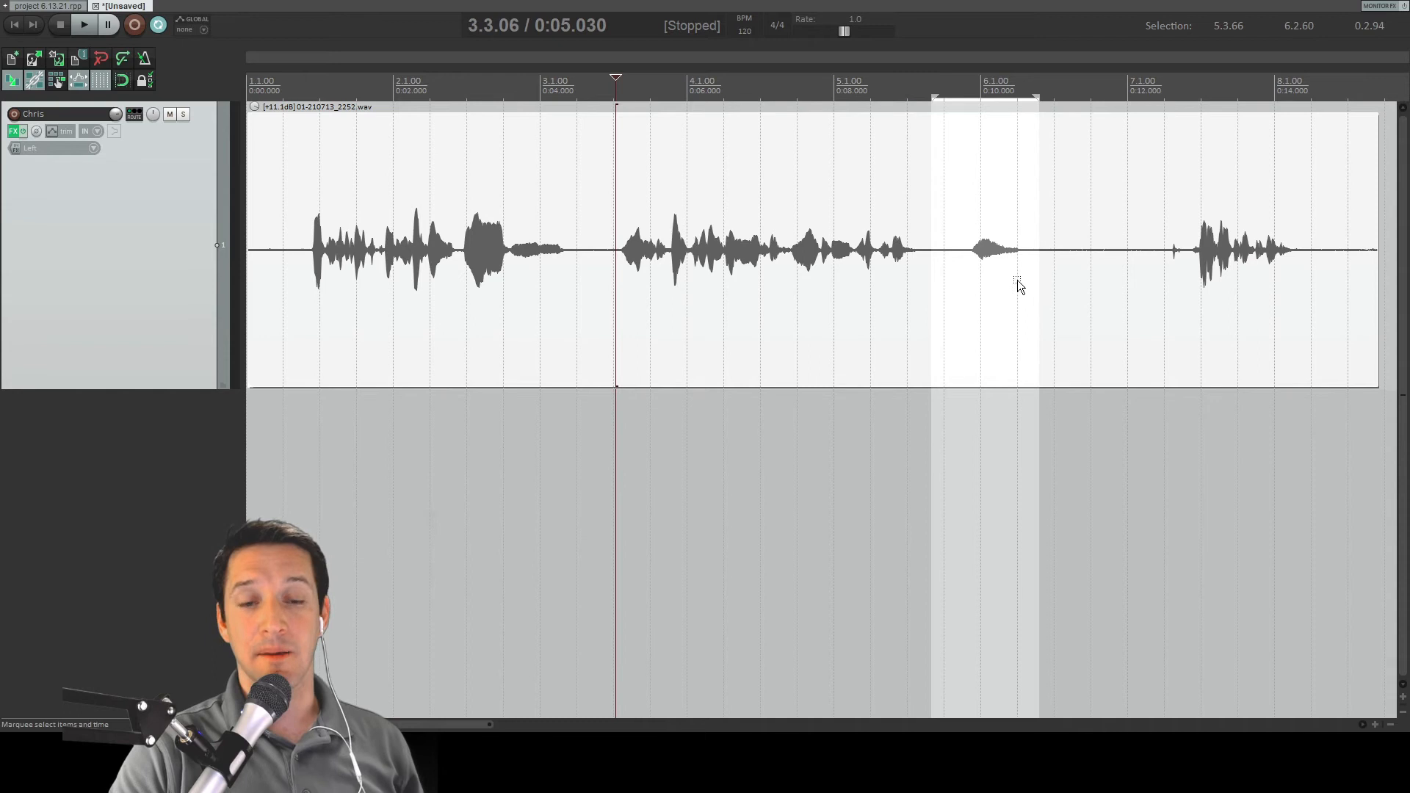
click(990, 261)
drag(960, 259, 1023, 267)
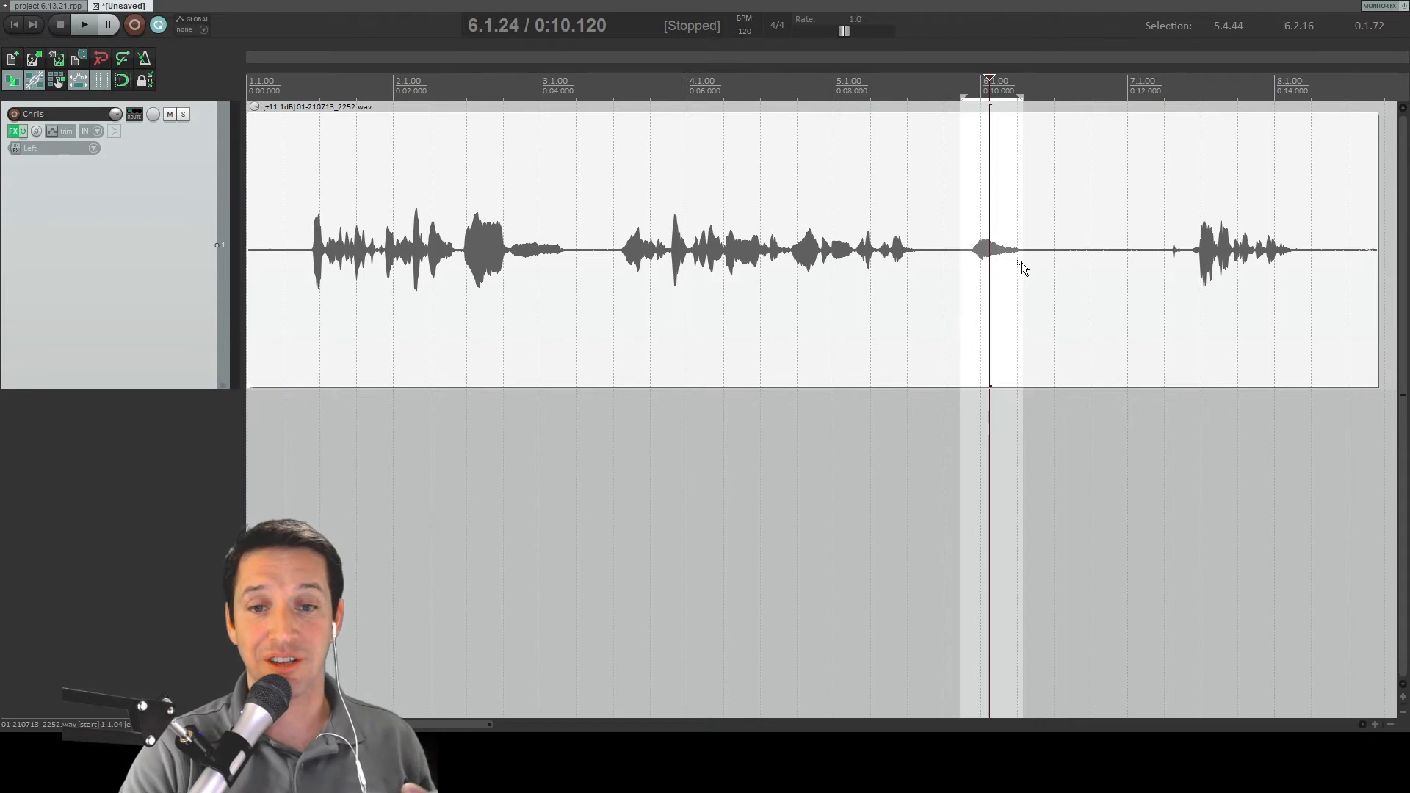
scroll(952, 291, up, 6)
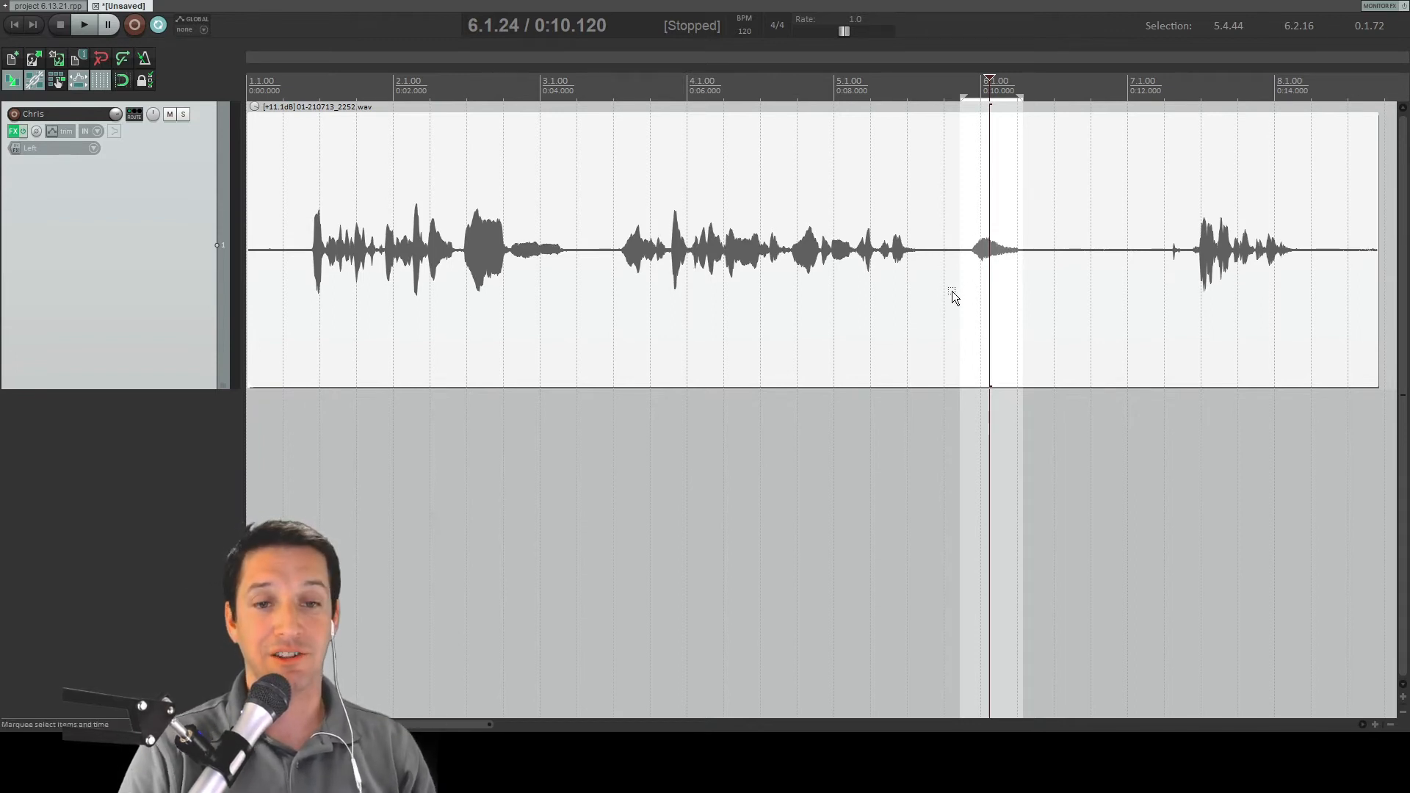
scroll(952, 298, up, 2)
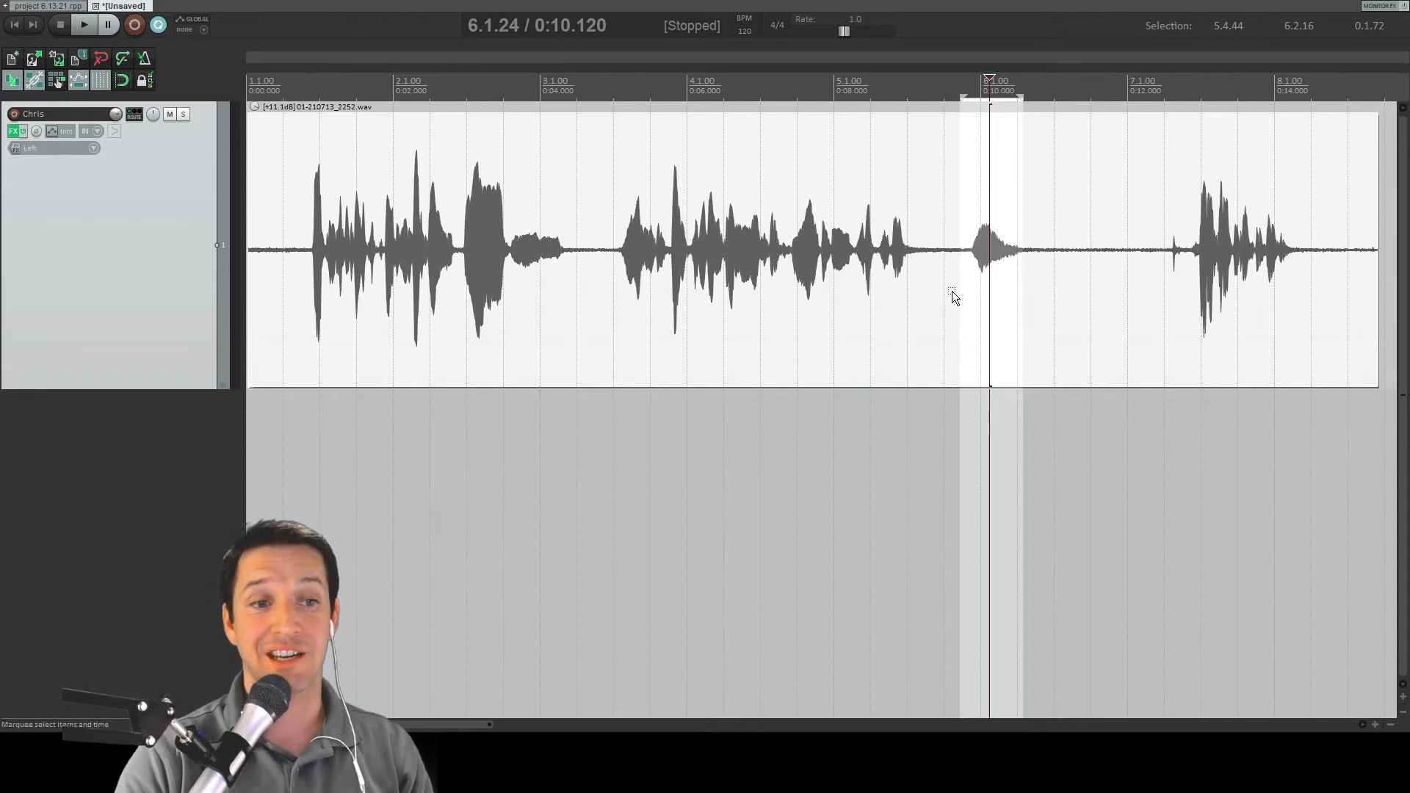
Step: Place the edit cursor before the second phrase at 0:05.090, play through the short sound near 0:10 and stop playback
drag(618, 266, 650, 259)
drag(808, 261, 566, 280)
click(619, 283)
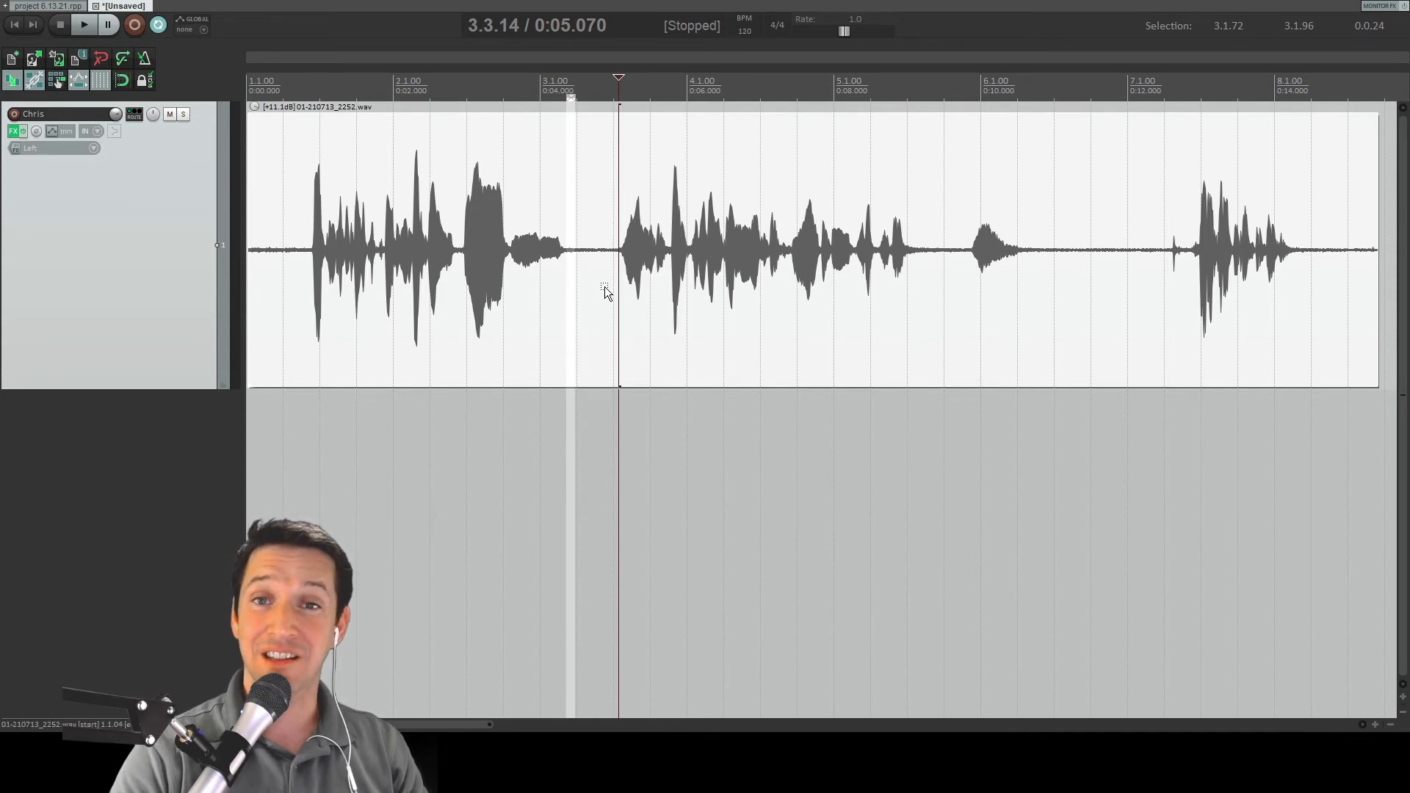
click(620, 284)
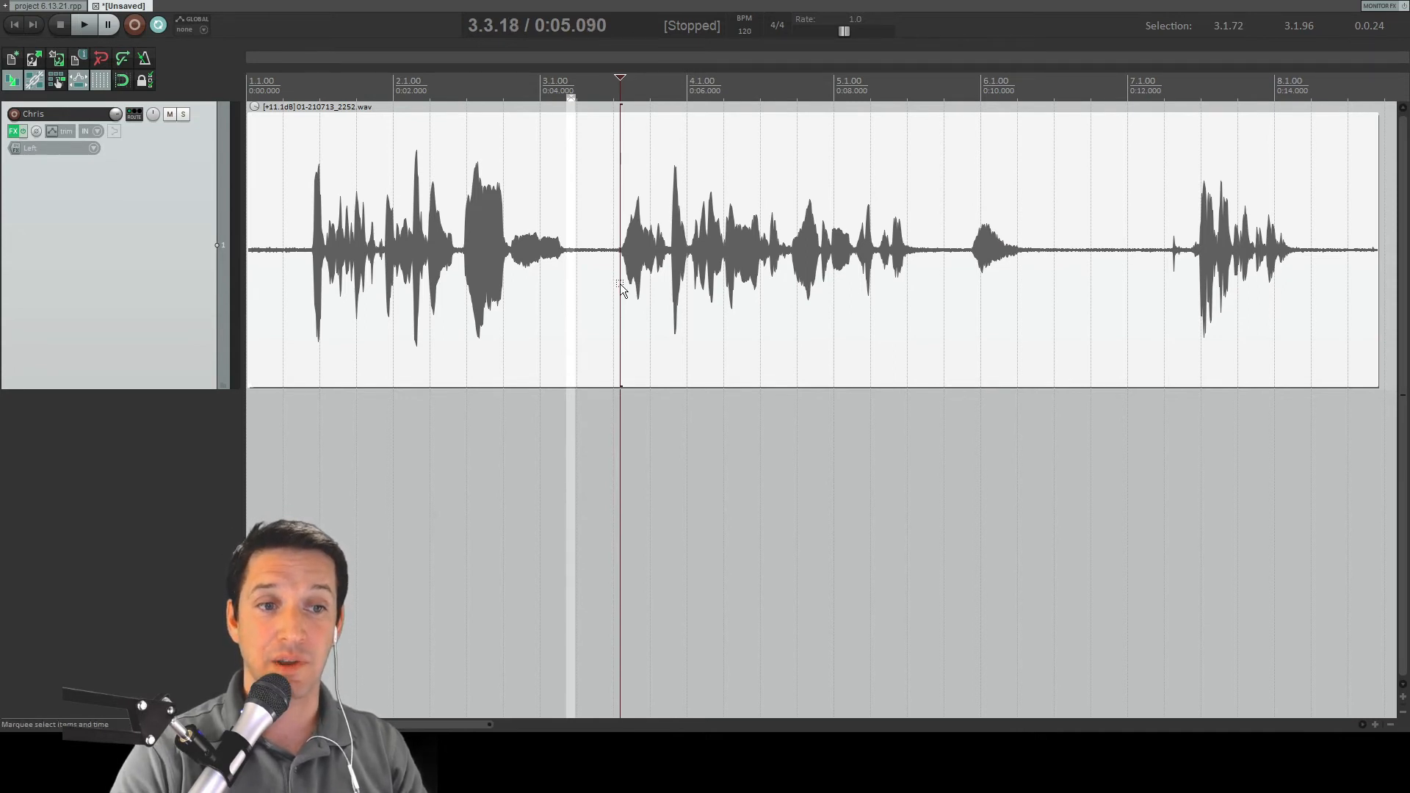
key(space)
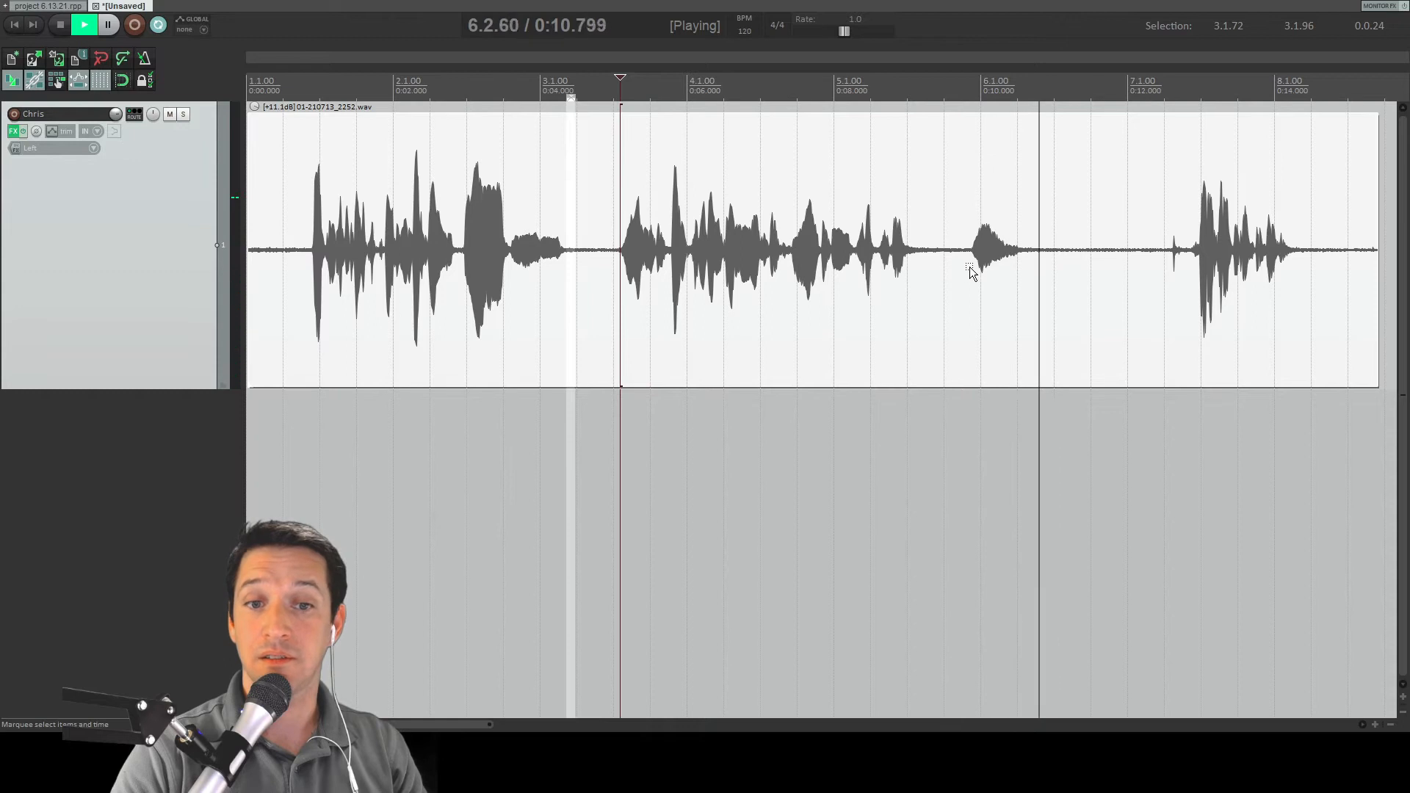
key(space)
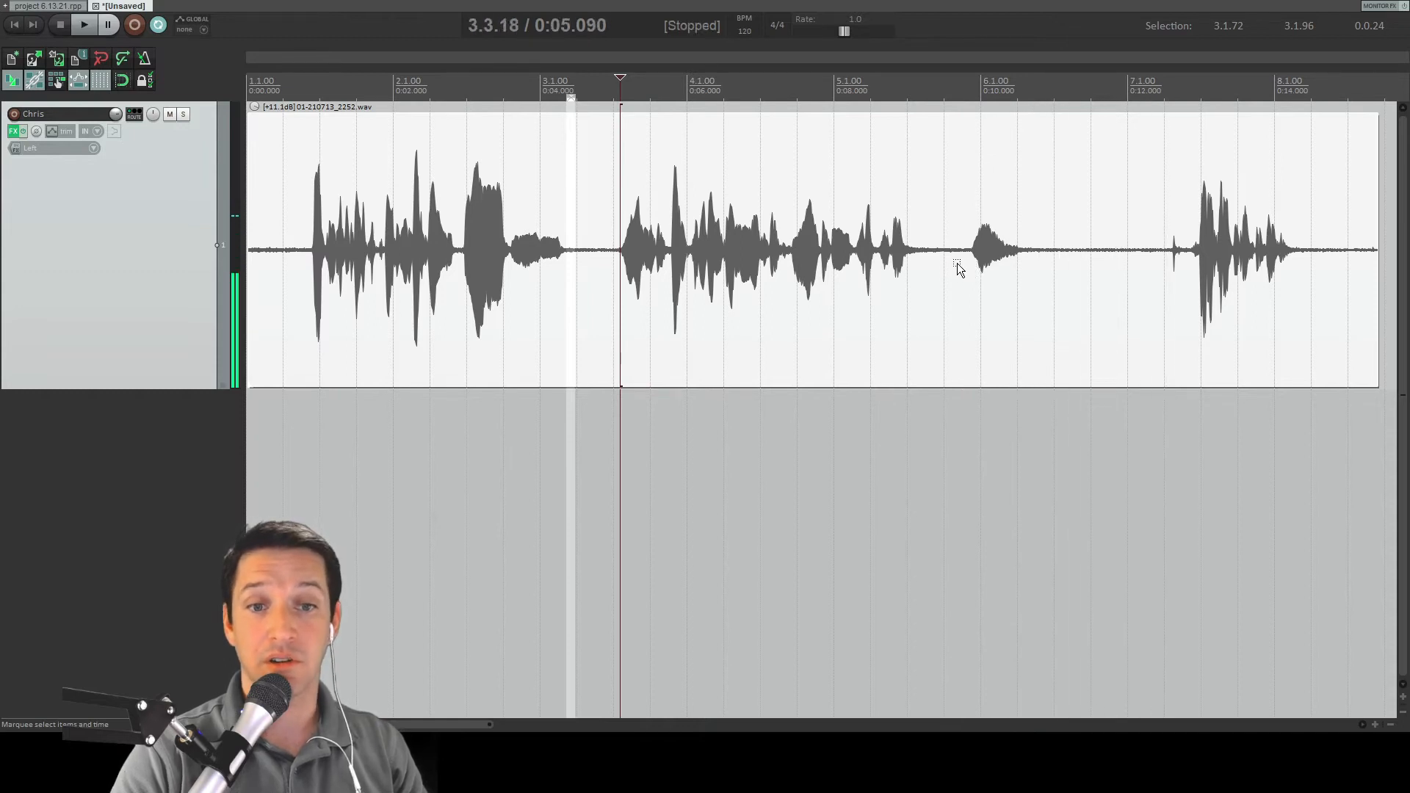
Step: Split the recording at 0:09.250, in the gap before the short sound, and select the two pieces alternately
click(926, 269)
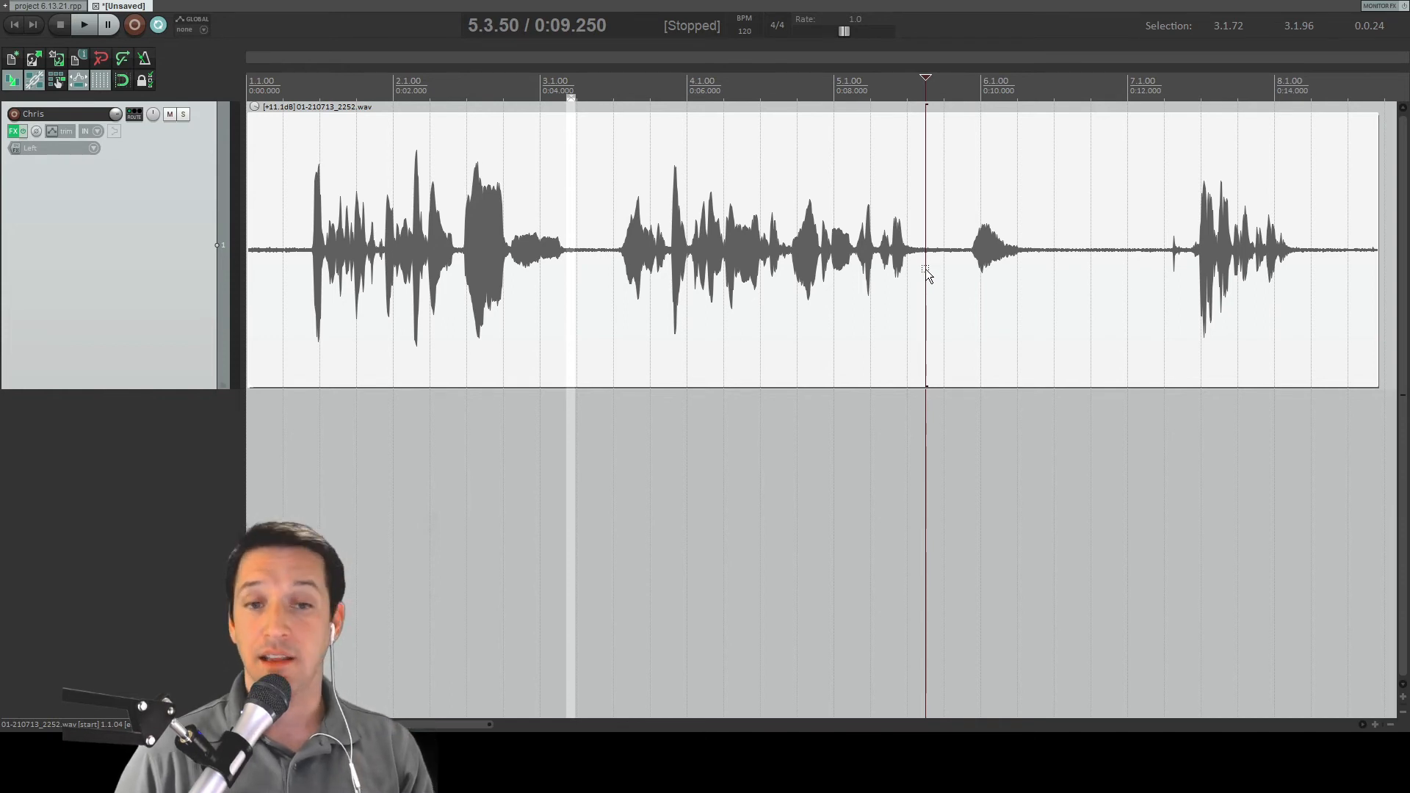
drag(925, 269, 927, 268)
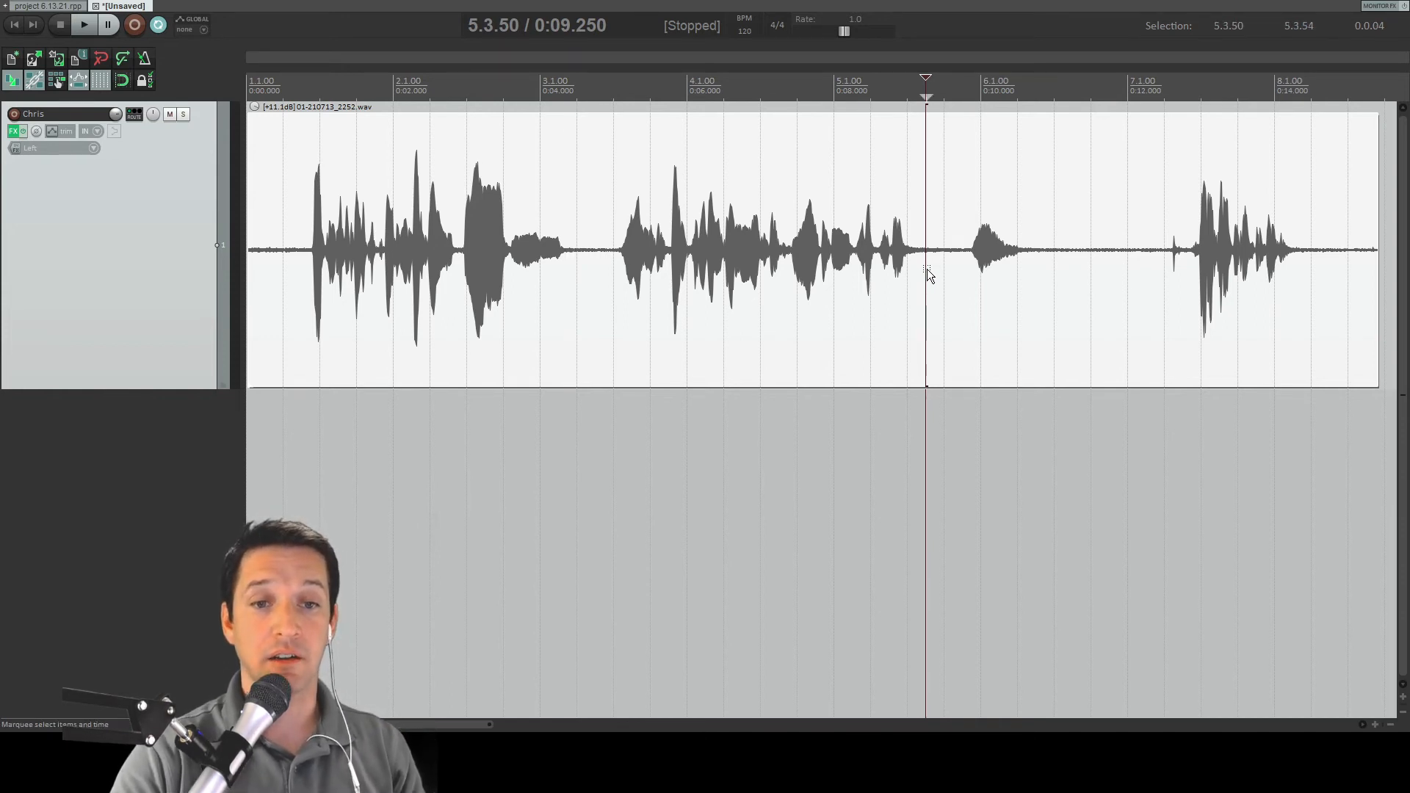
key(s)
click(938, 279)
click(857, 233)
click(1048, 220)
click(828, 213)
click(1013, 210)
click(781, 214)
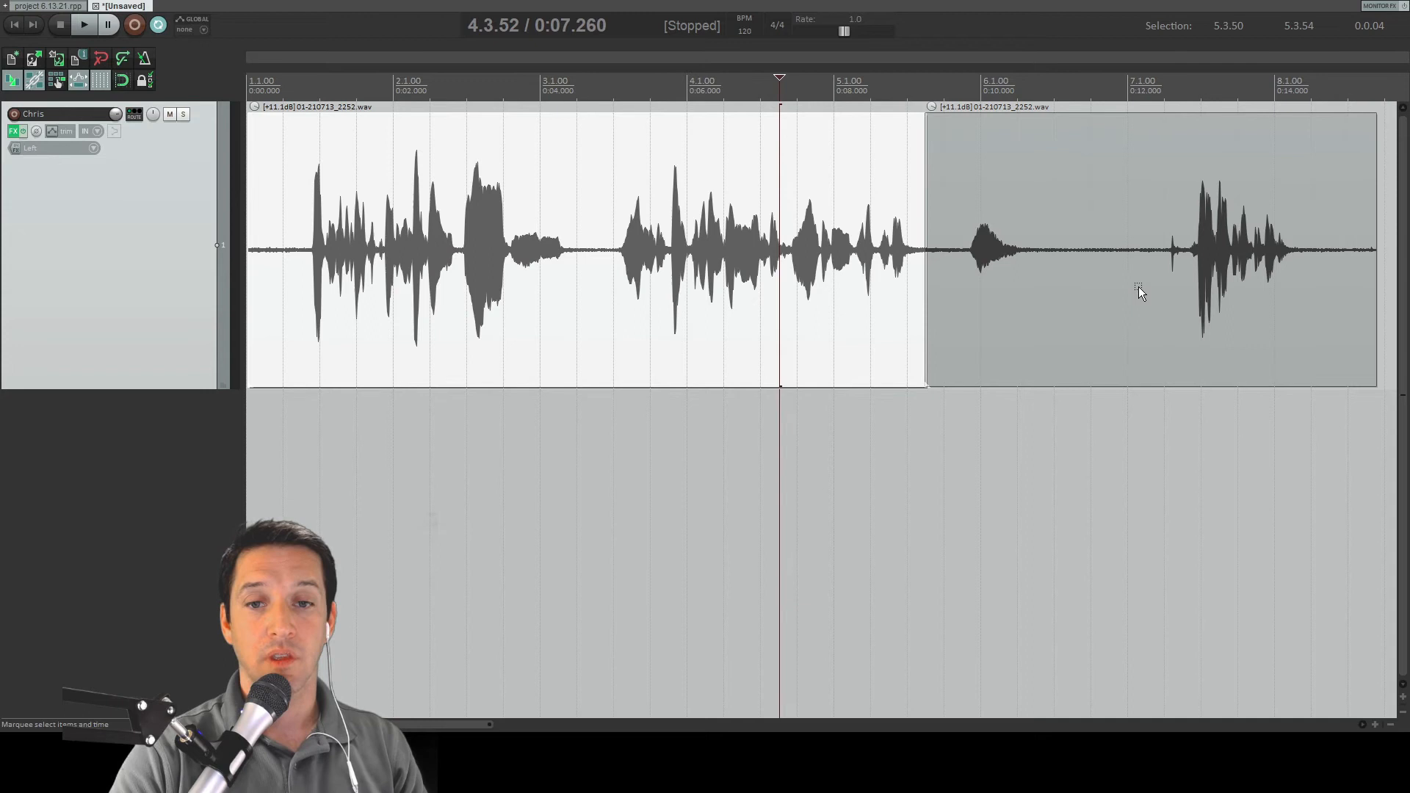
Step: Split the second piece at about 0:12.130, in the gap after the short sound
click(1138, 286)
drag(1137, 288, 1138, 288)
key(s)
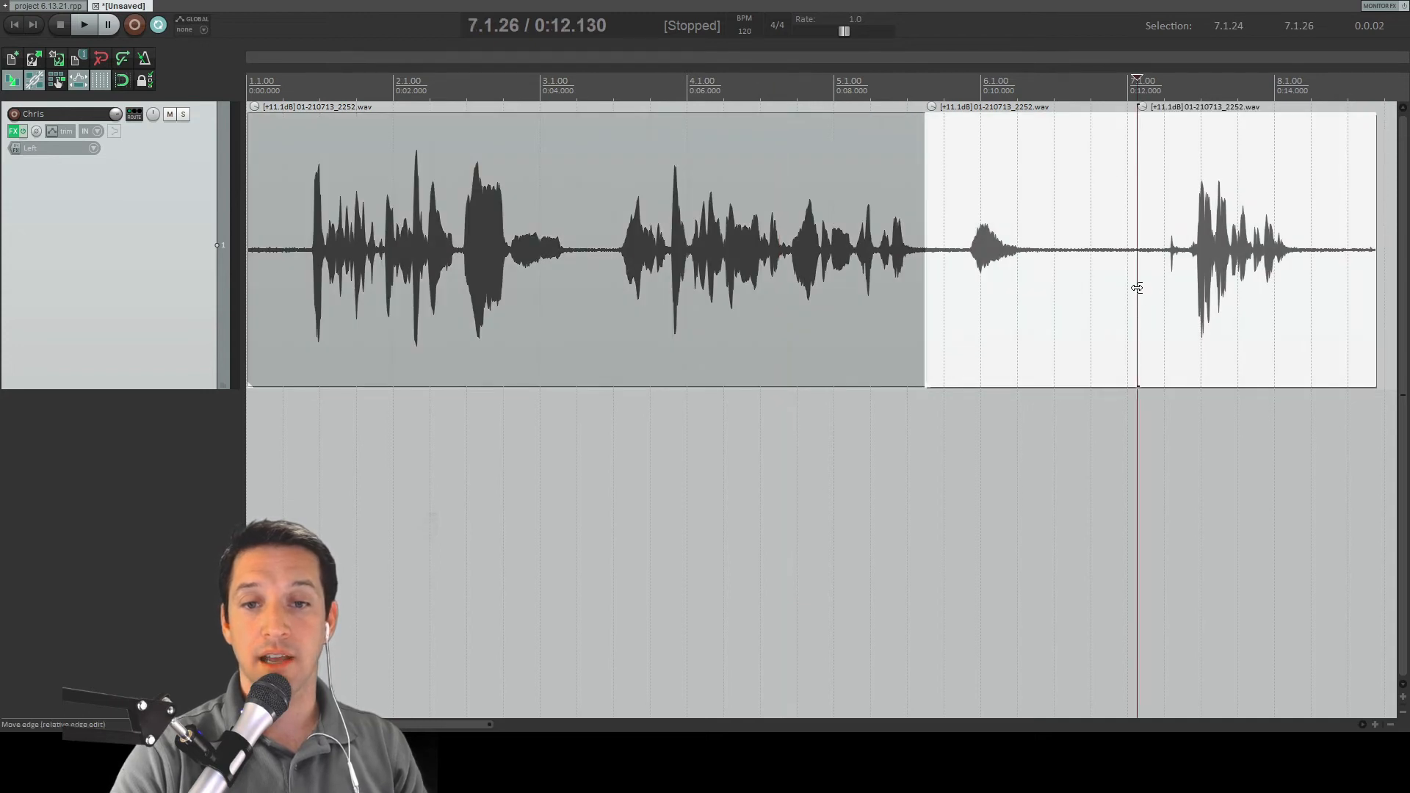
Step: Select the middle piece containing the short sound near 0:10 and delete it
click(1106, 305)
click(1168, 298)
click(1071, 309)
click(863, 312)
click(1004, 317)
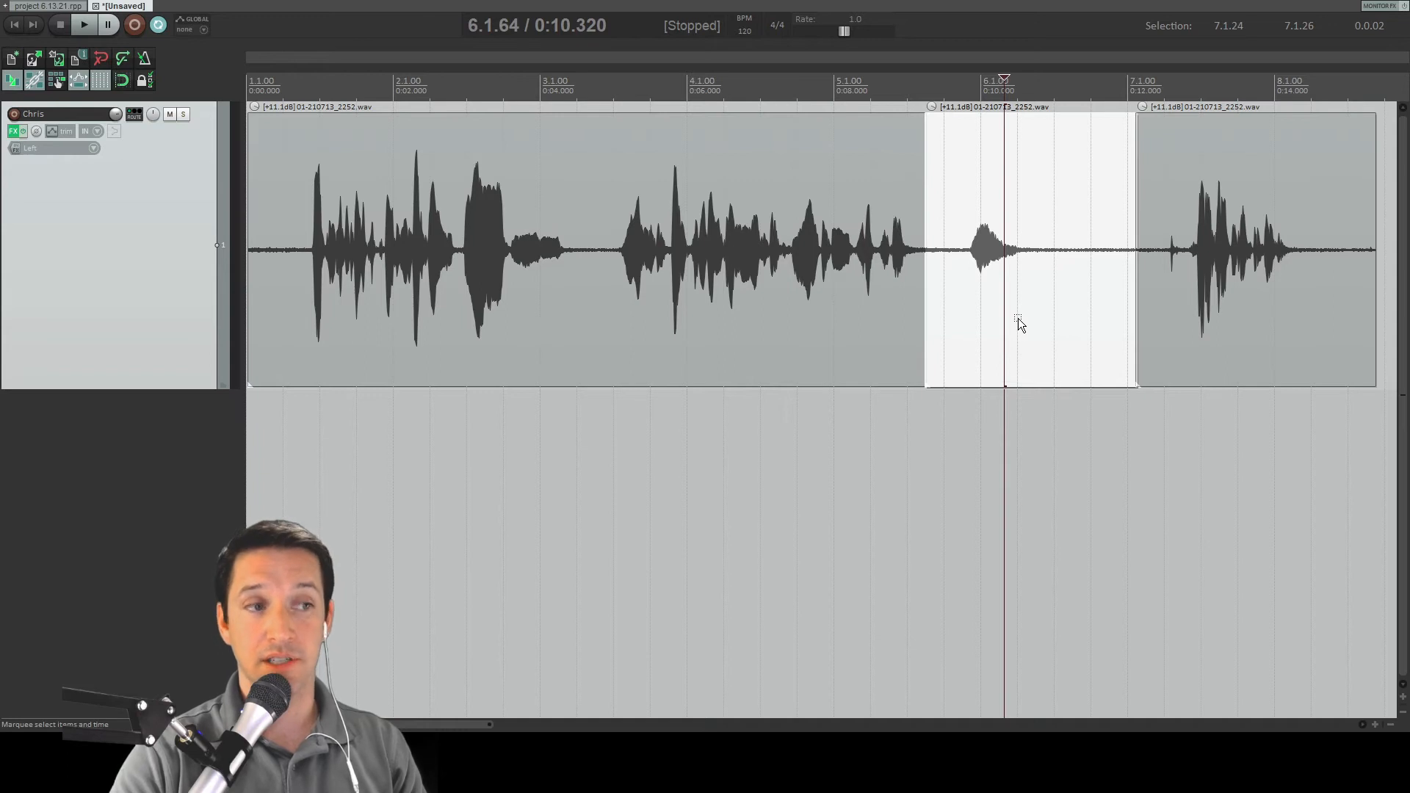
key(Delete)
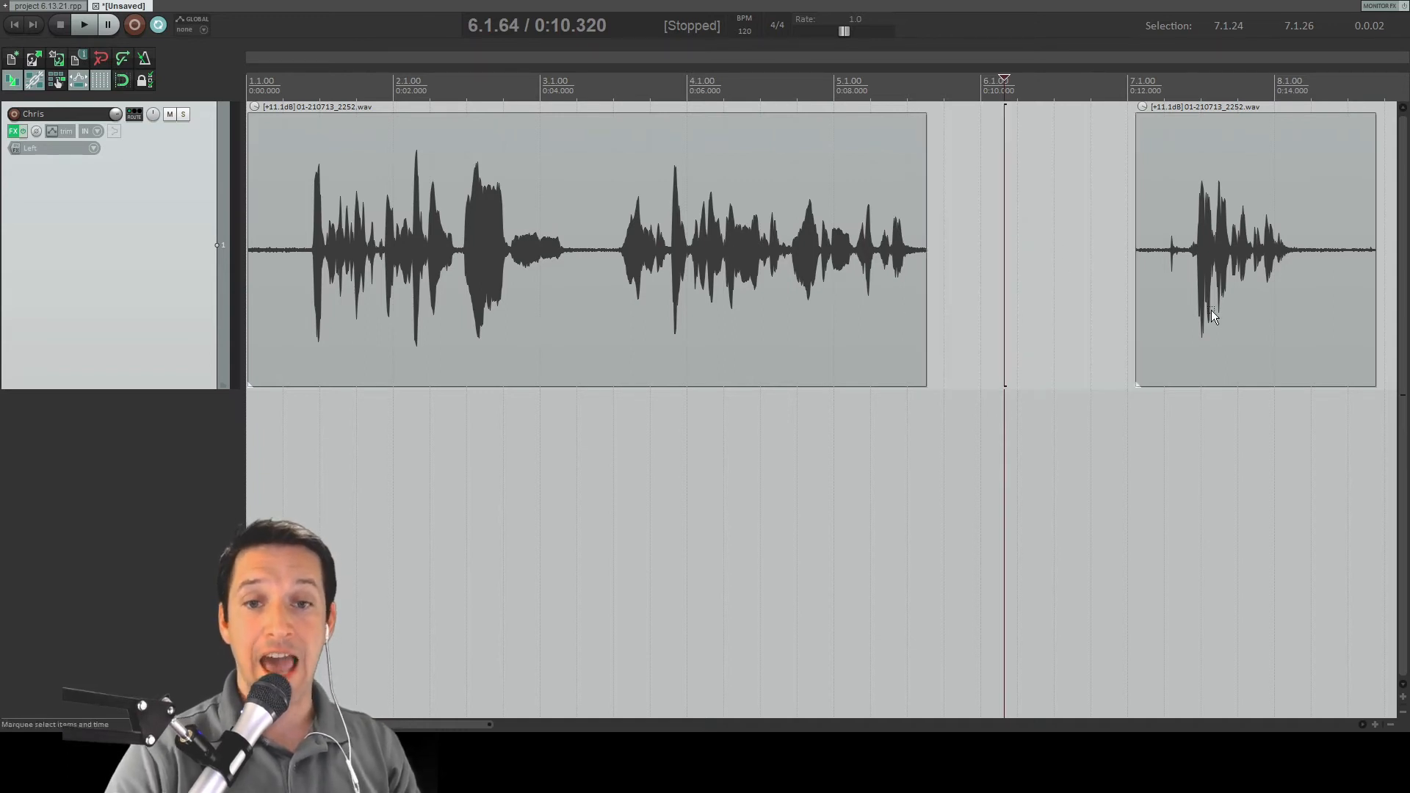
Step: Try moving the last piece to overlap the end of the first one, adjust its overlap, and undo the moves
drag(1271, 170, 1059, 234)
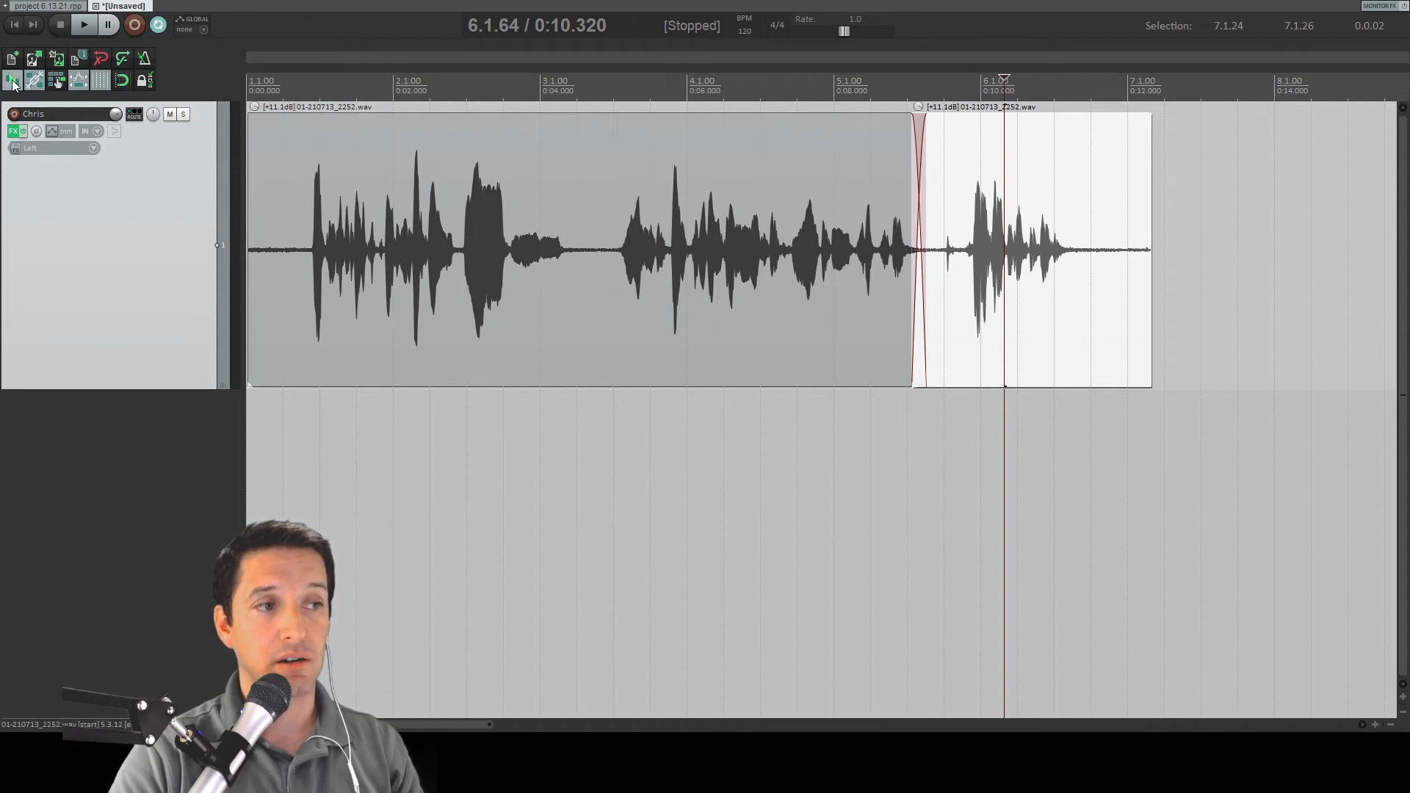
mouse_move(981, 157)
mouse_down()
mouse_move(1066, 168)
mouse_move(997, 179)
mouse_up()
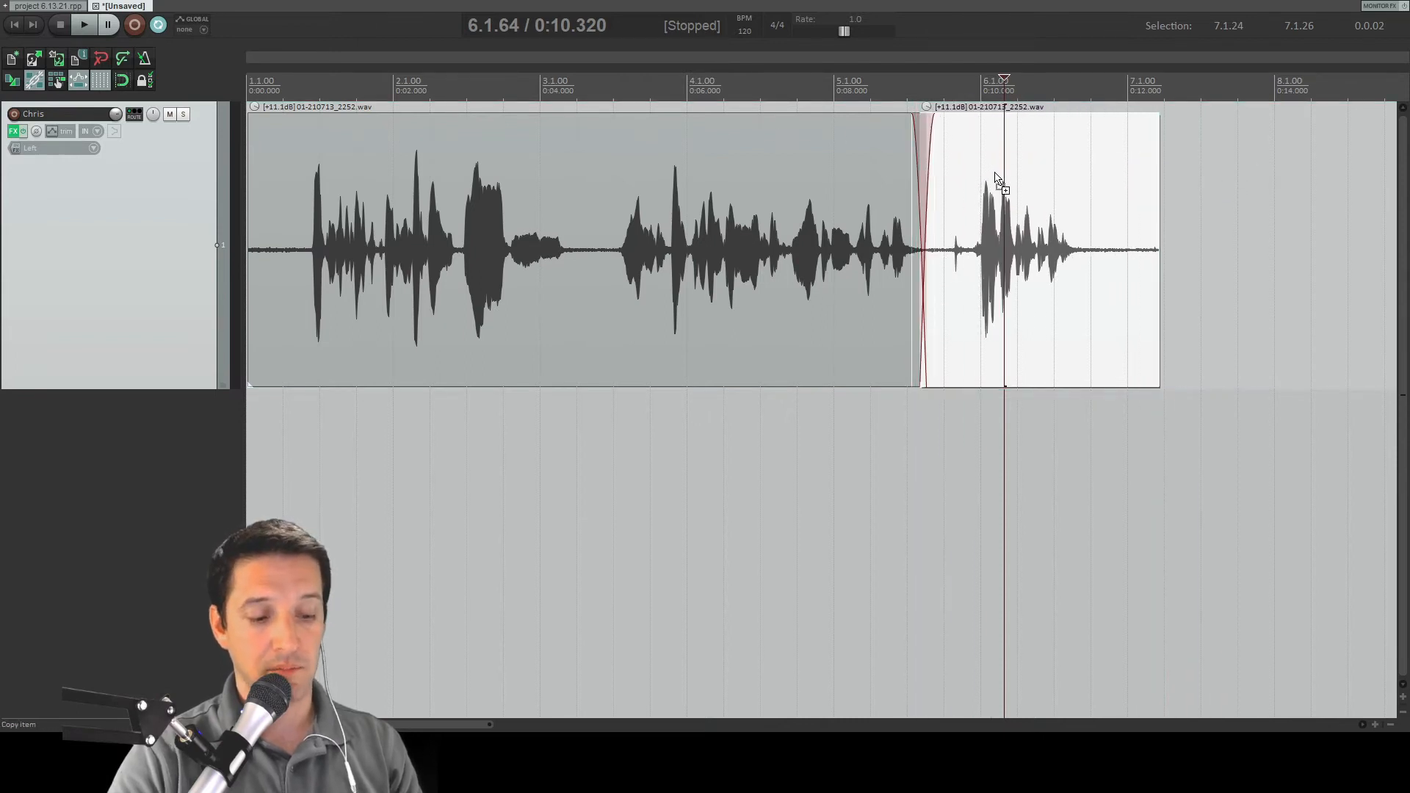
key(ctrl+z)
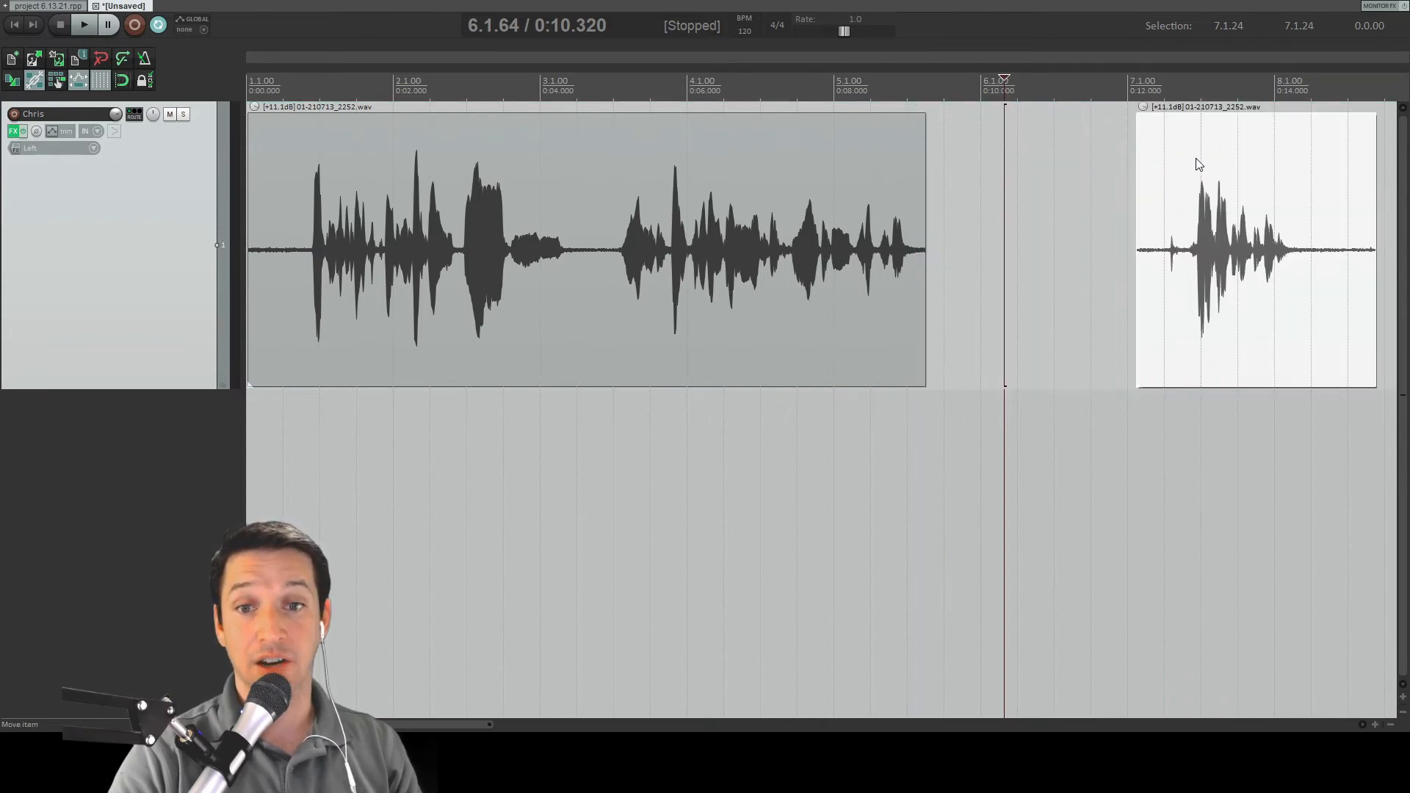
Step: Move the last piece earlier to close the gap, overlapping the end of the first piece slightly in a crossfade
drag(1196, 157, 1022, 185)
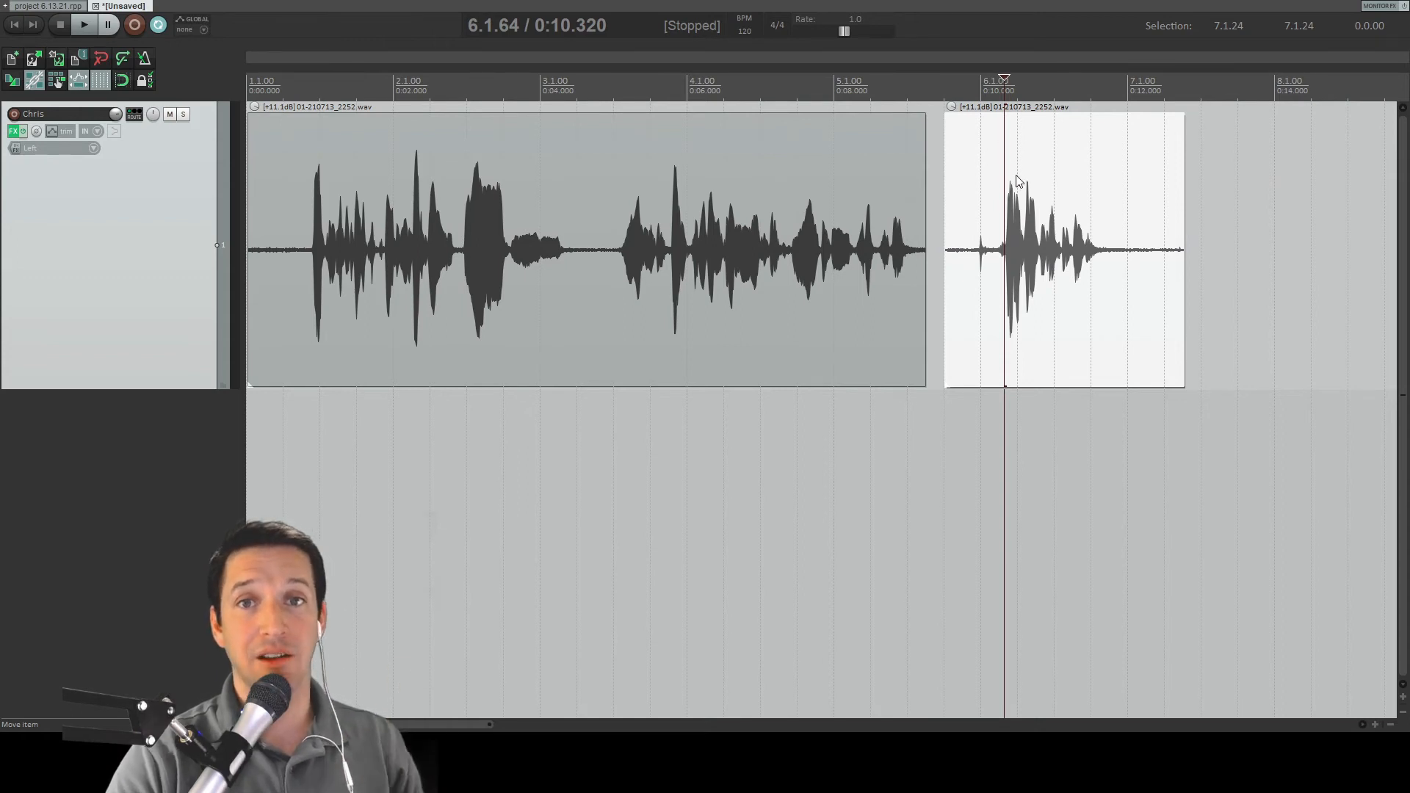
drag(1019, 184, 954, 157)
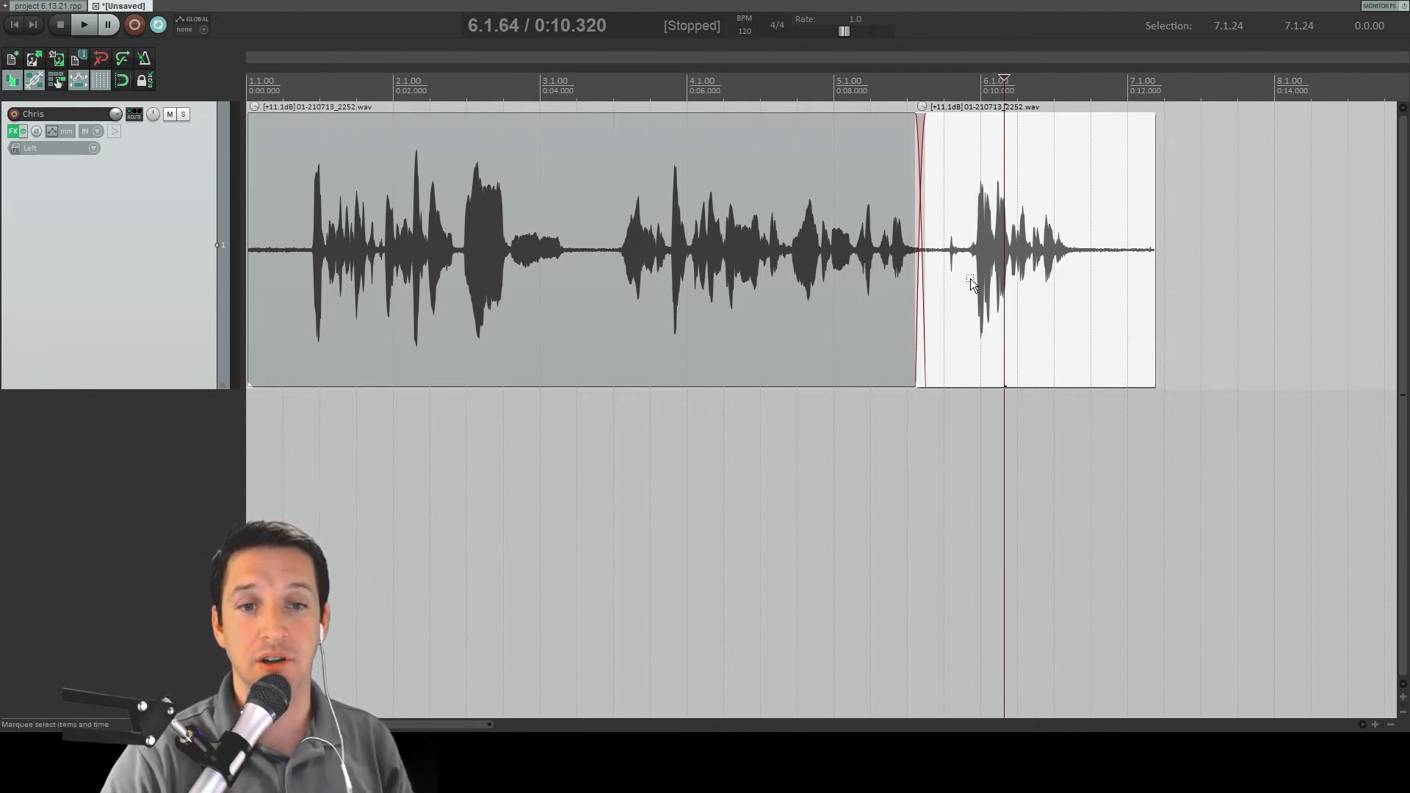
Step: Shift the last piece slightly later, then undo the piece moves and the deletion of the middle piece
drag(1036, 142, 1045, 139)
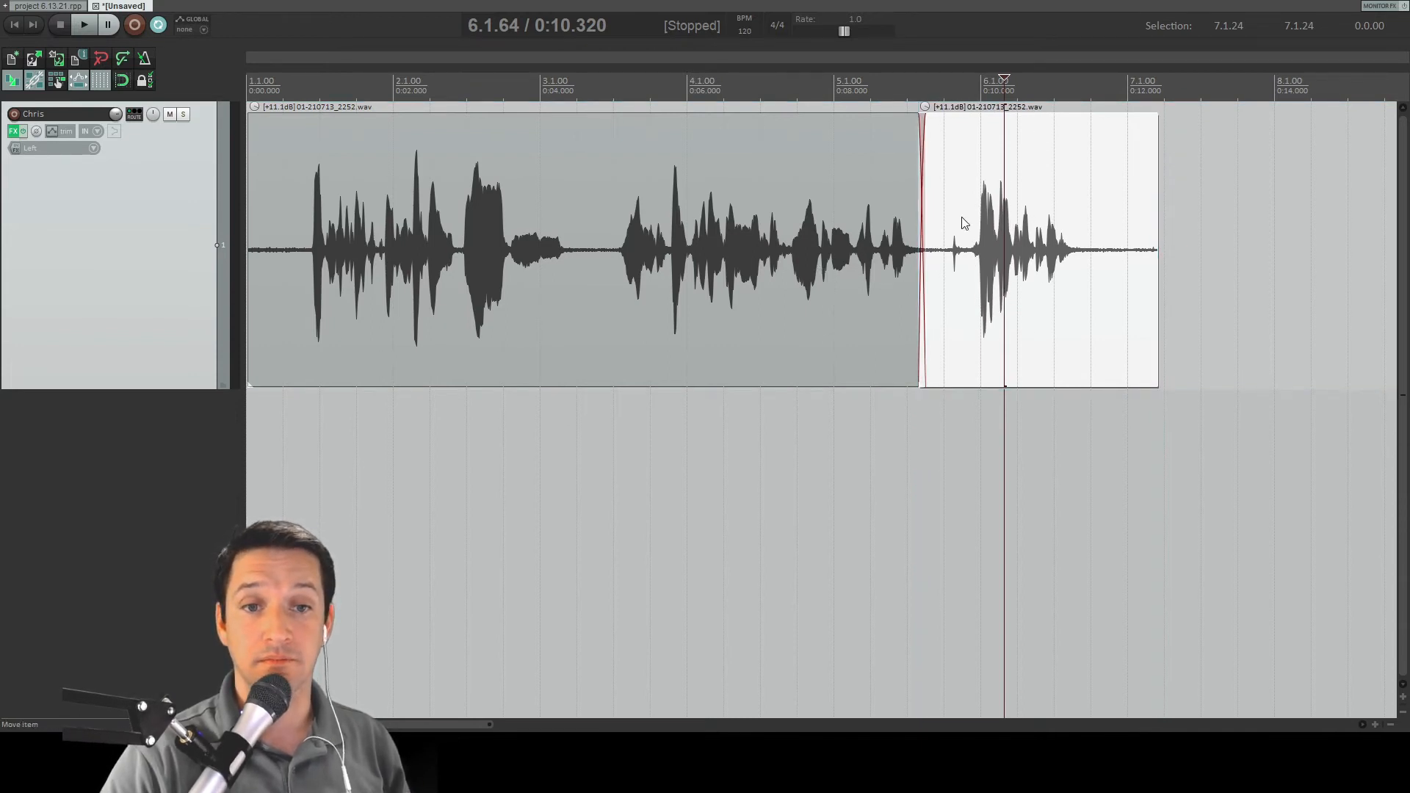
key(ctrl+z)
key(ctrl+z)
key(ctrl+z)
key(ctrl+z)
key(ctrl+z)
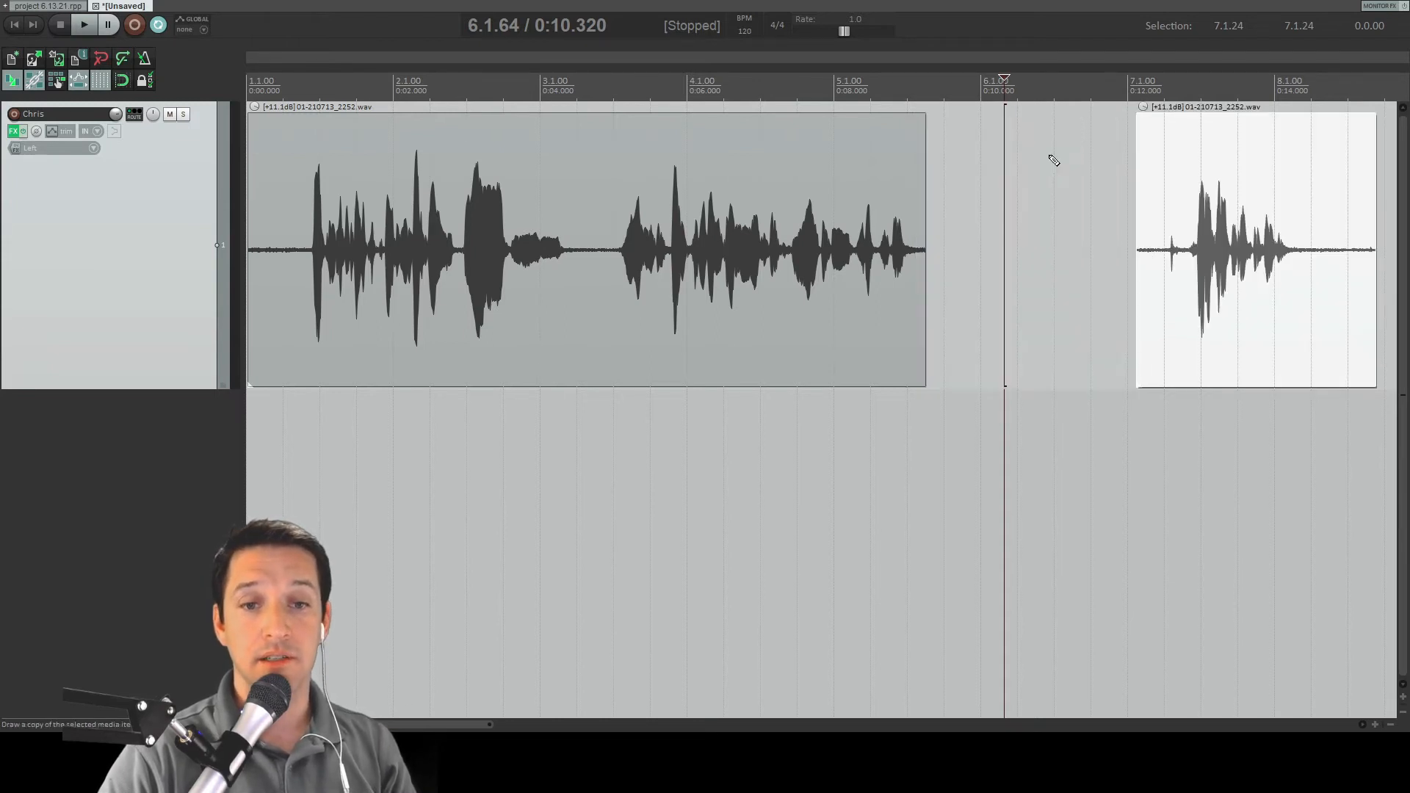
key(ctrl+z)
key(ctrl+z)
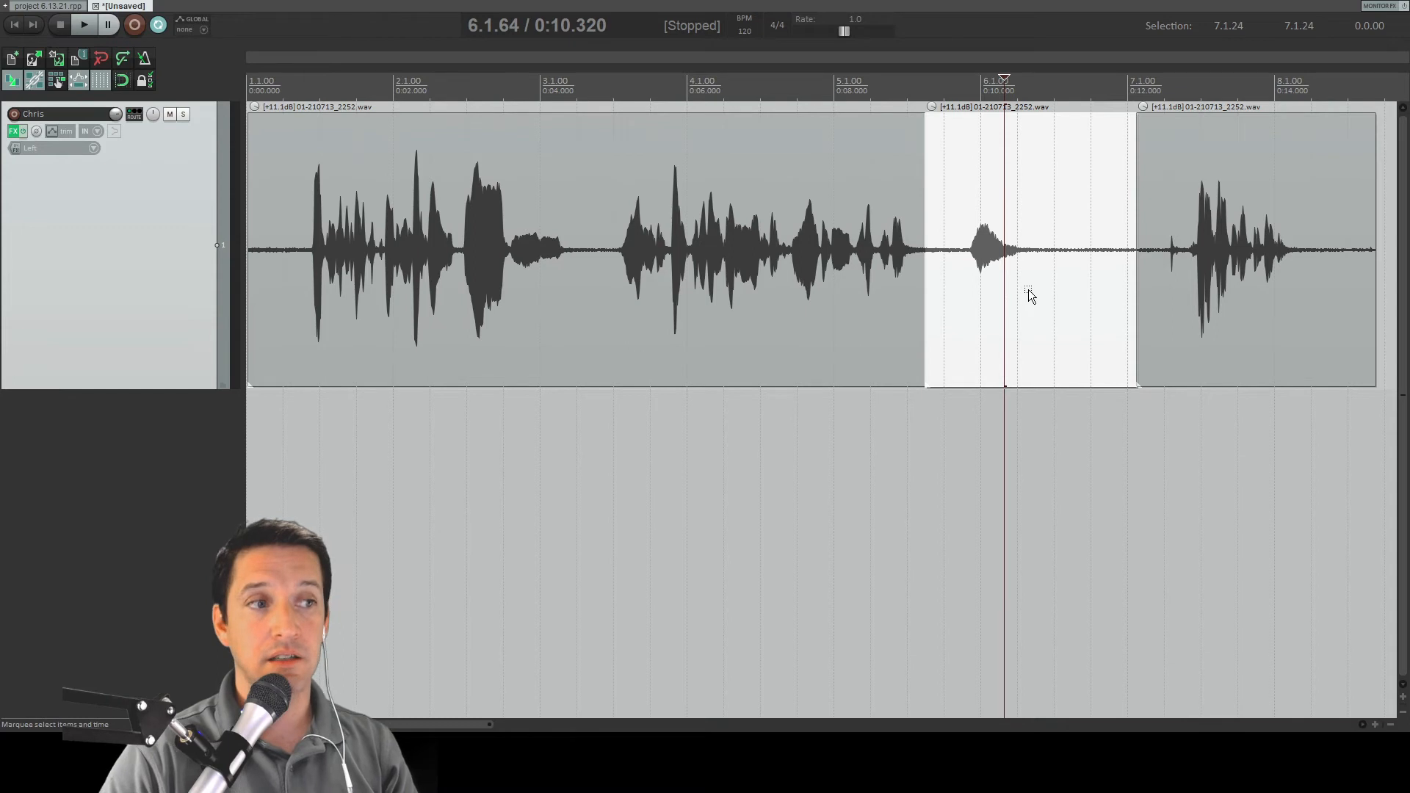
Step: Turn on per-track ripple editing and delete the selected middle piece so the last piece closes the gap
click(59, 85)
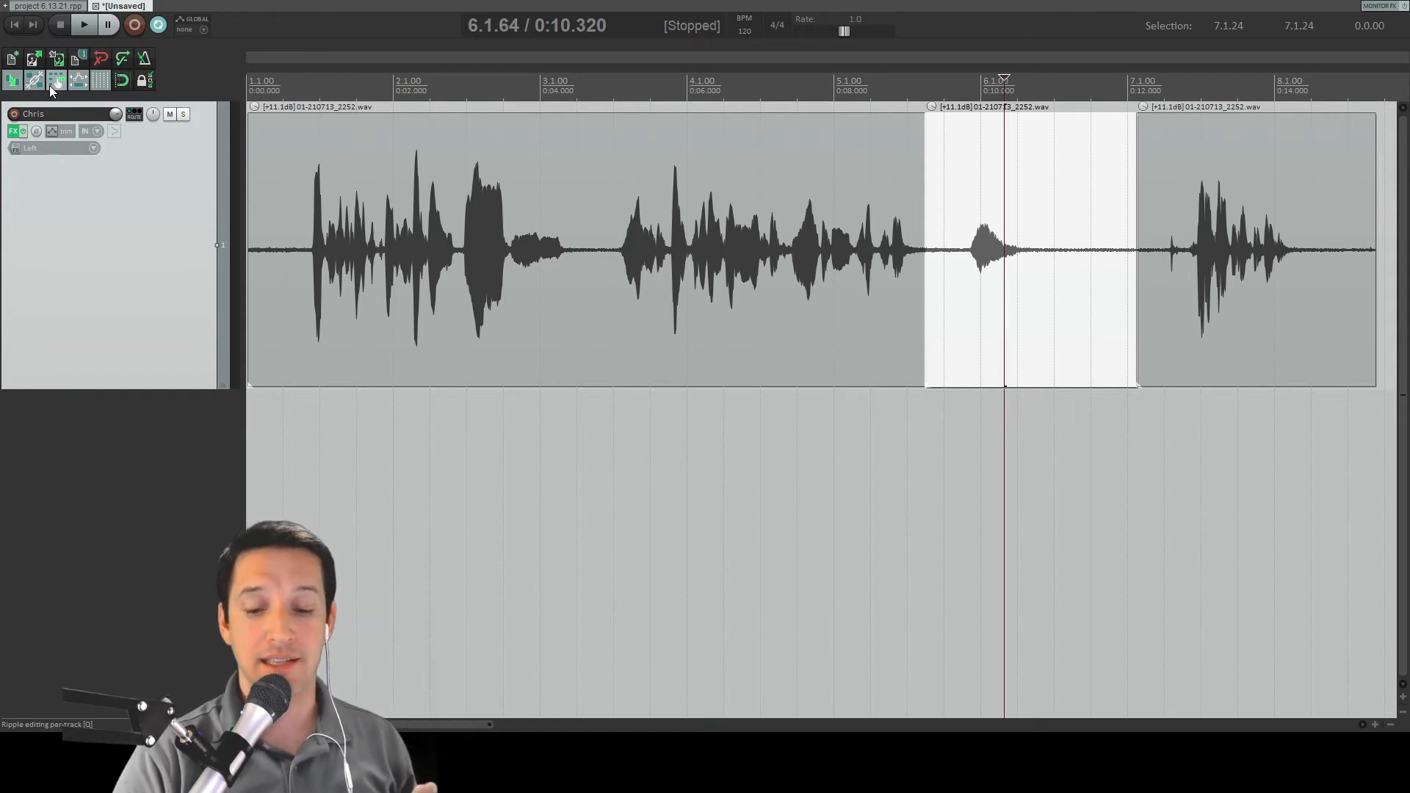
key(Delete)
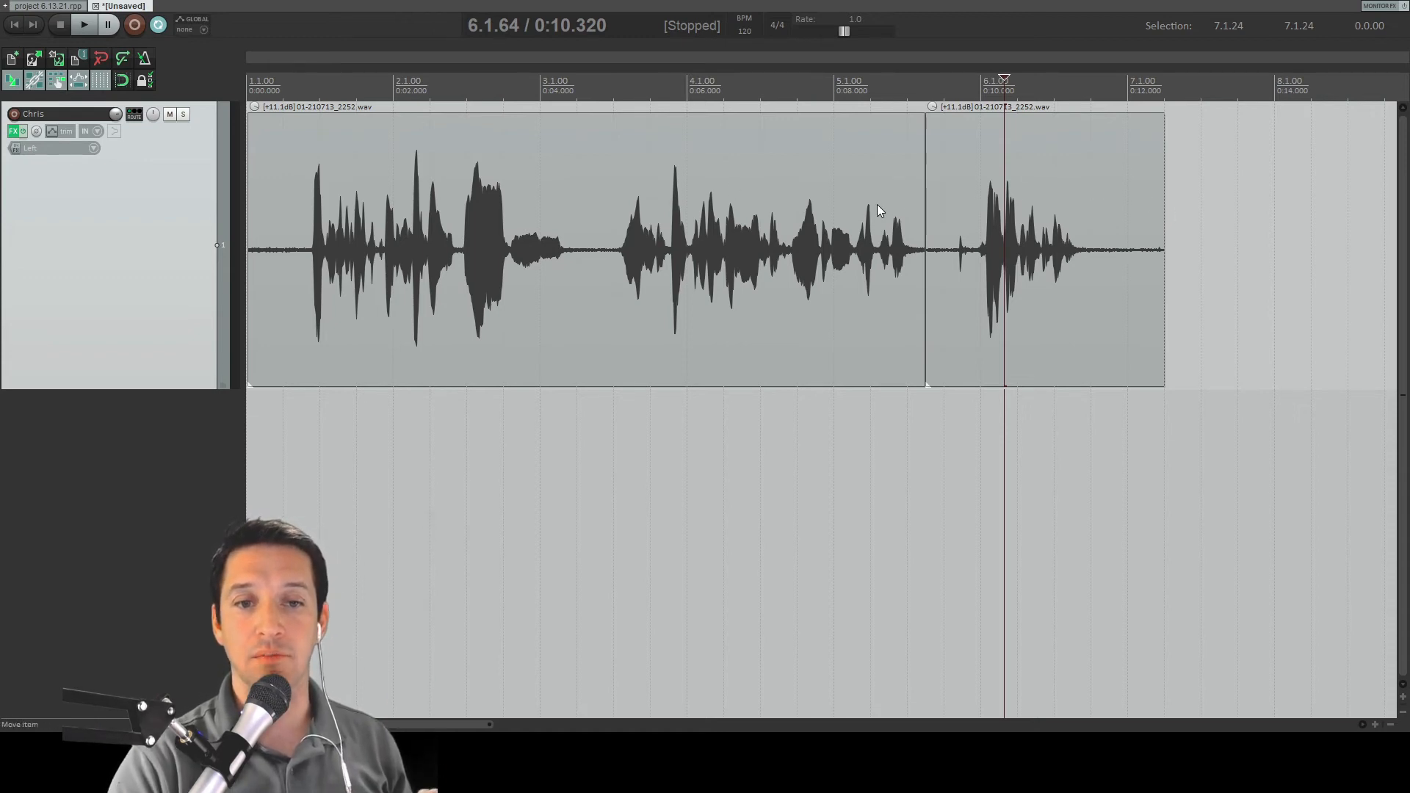
Step: Try overlapping the last piece slightly with the first one in a crossfade, and undo the move and the ripple deletion
click(923, 183)
scroll(918, 205, up, 10)
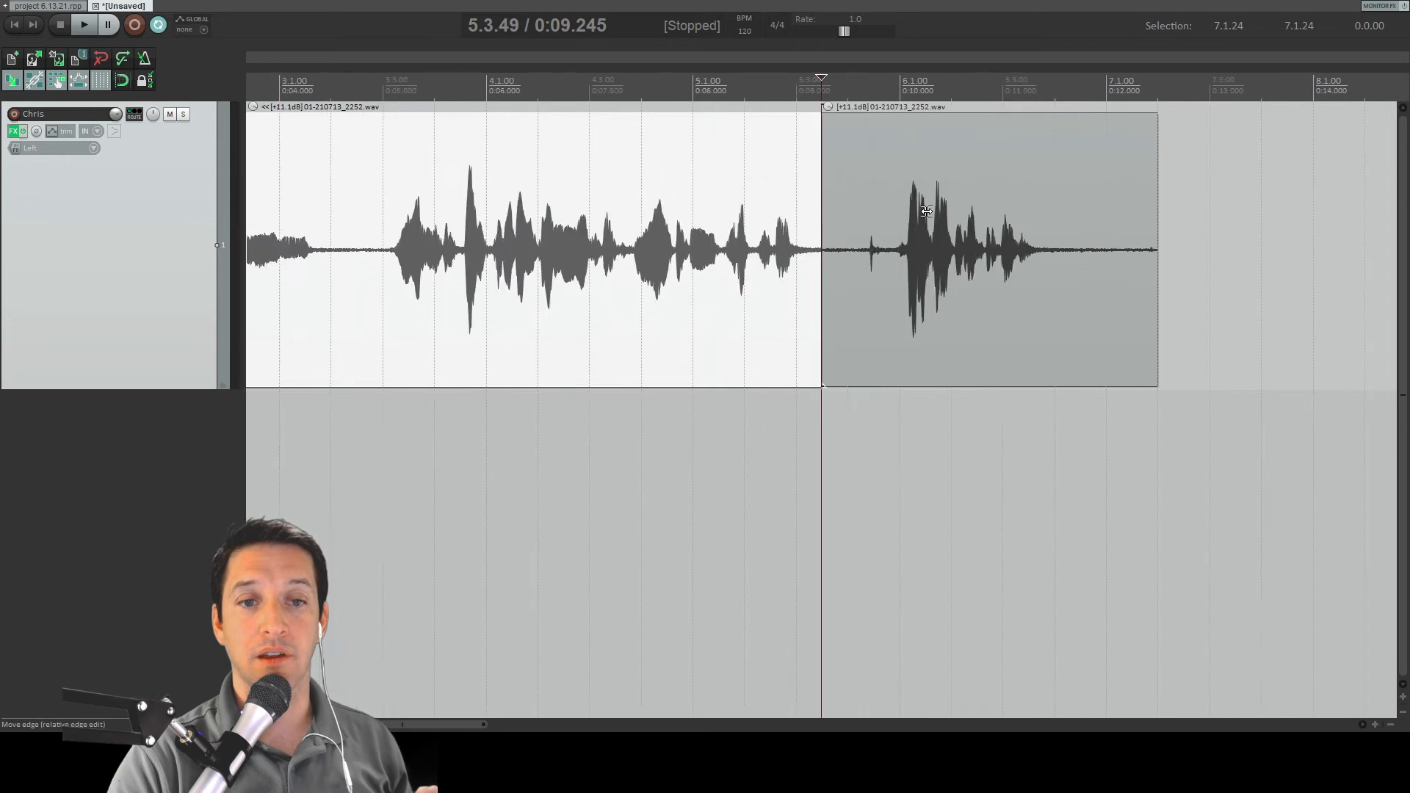
scroll(889, 207, down, 8)
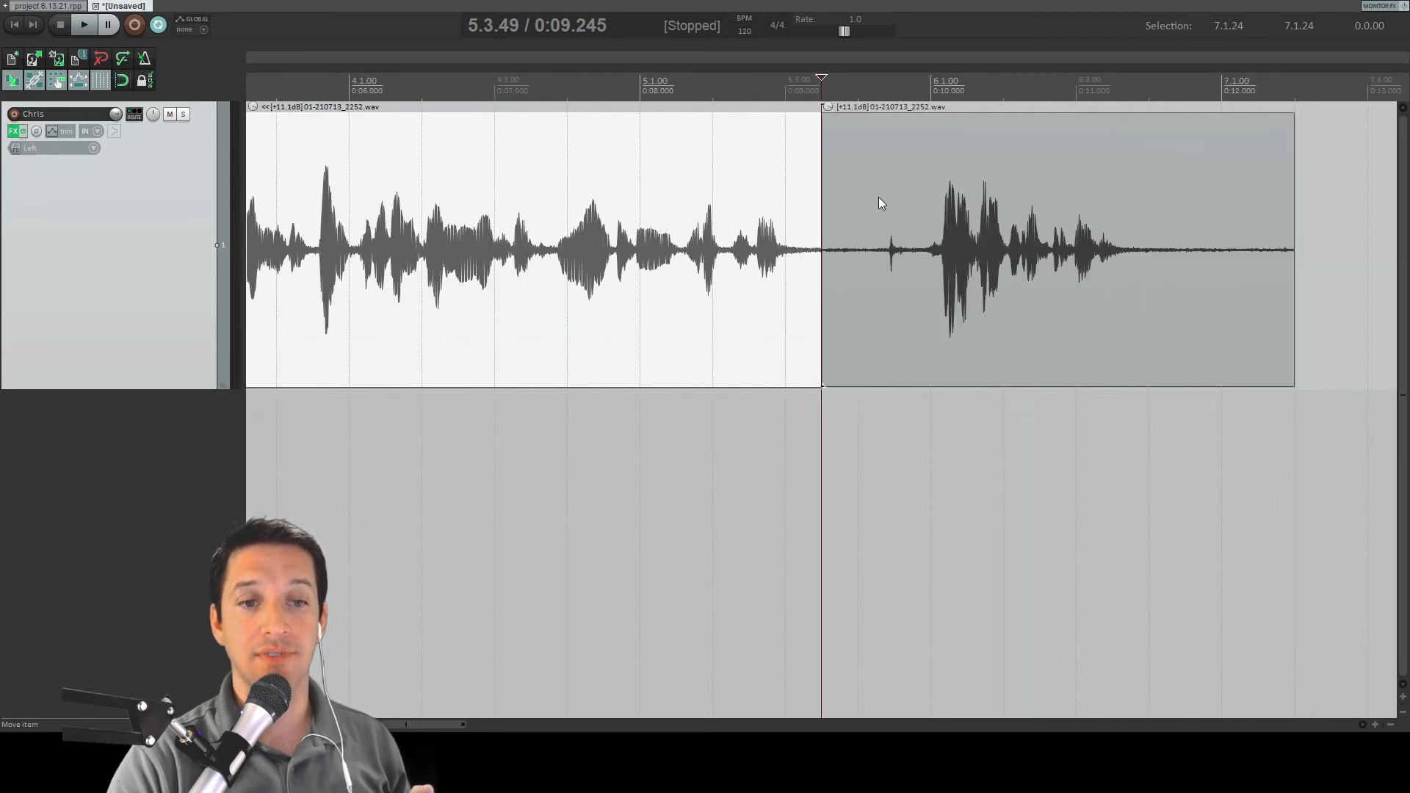
click(944, 152)
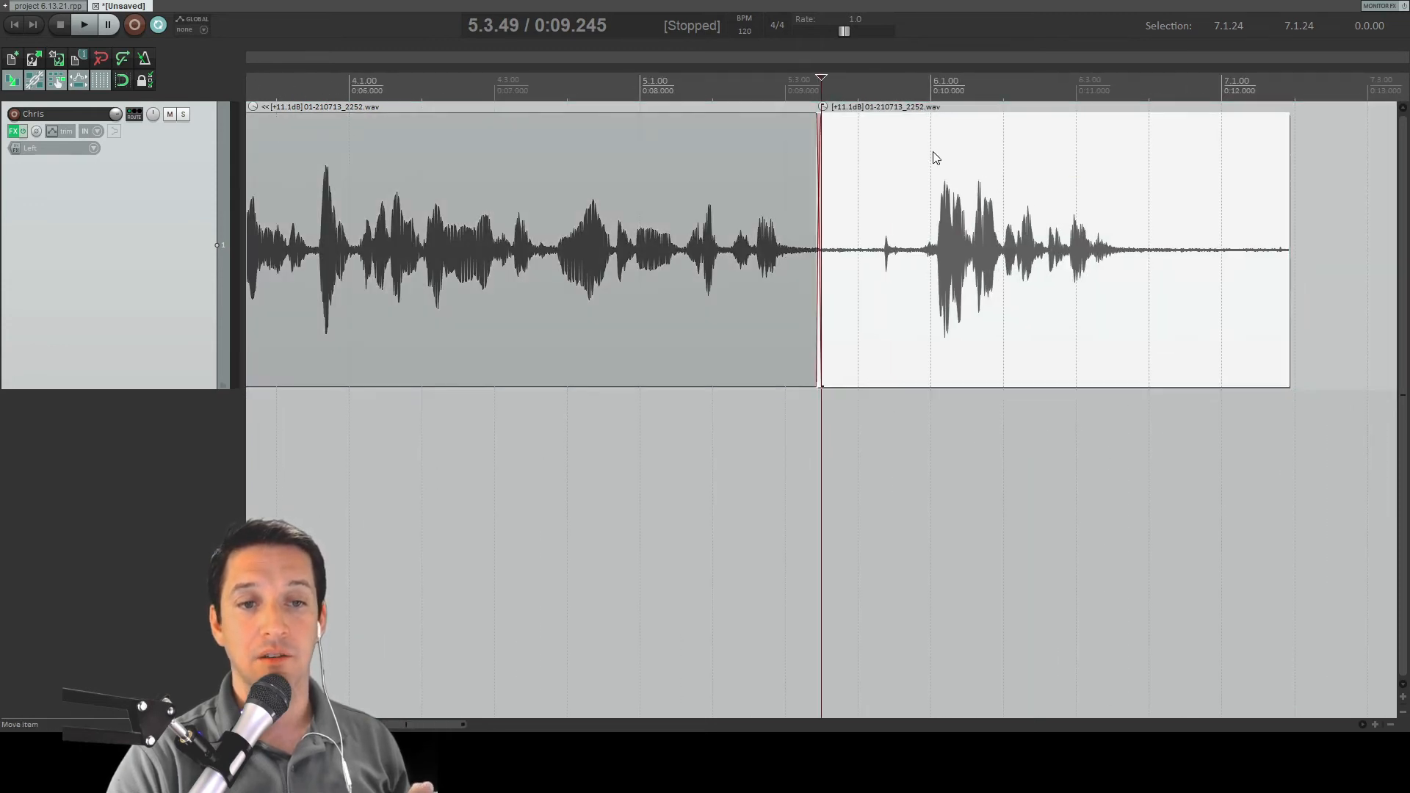
scroll(933, 165, down, 4)
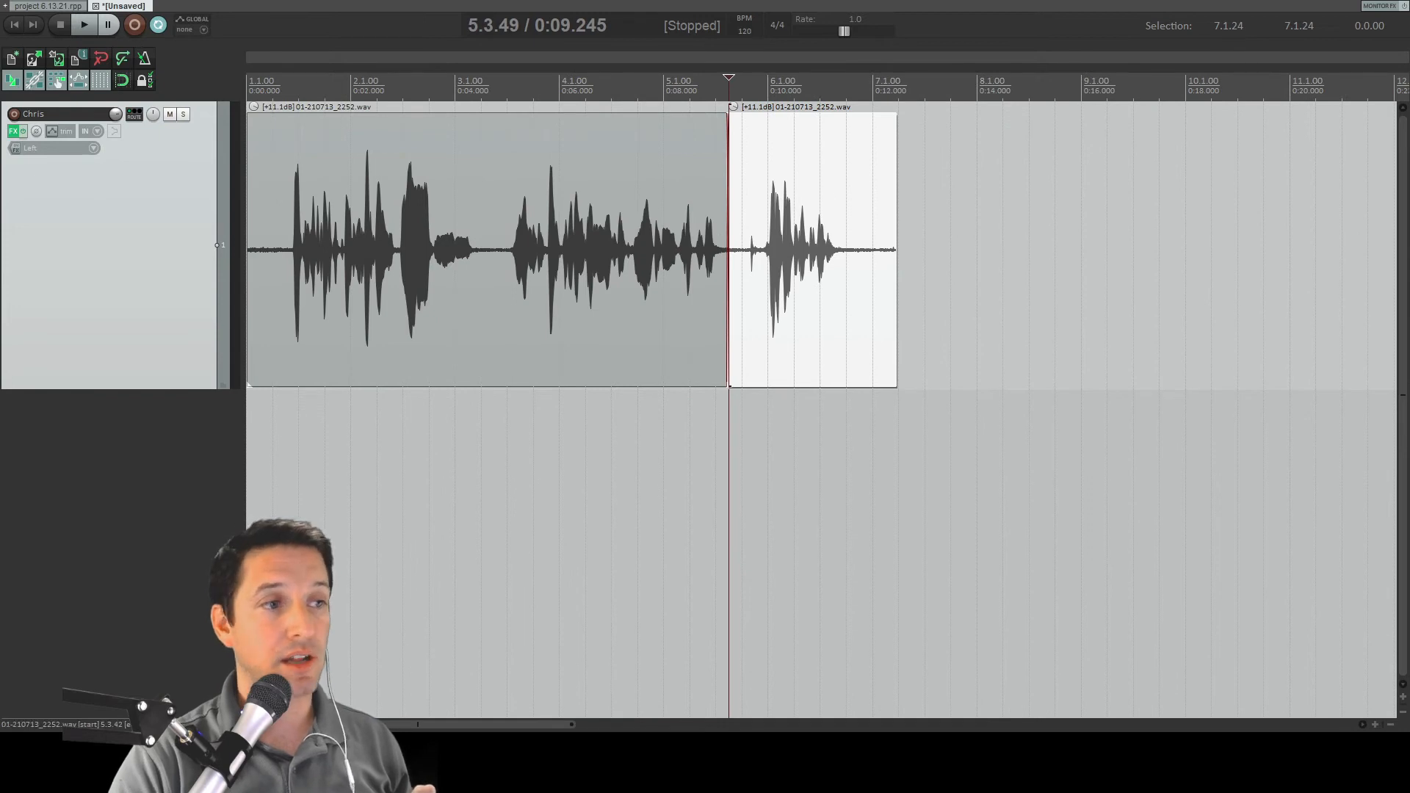
click(52, 82)
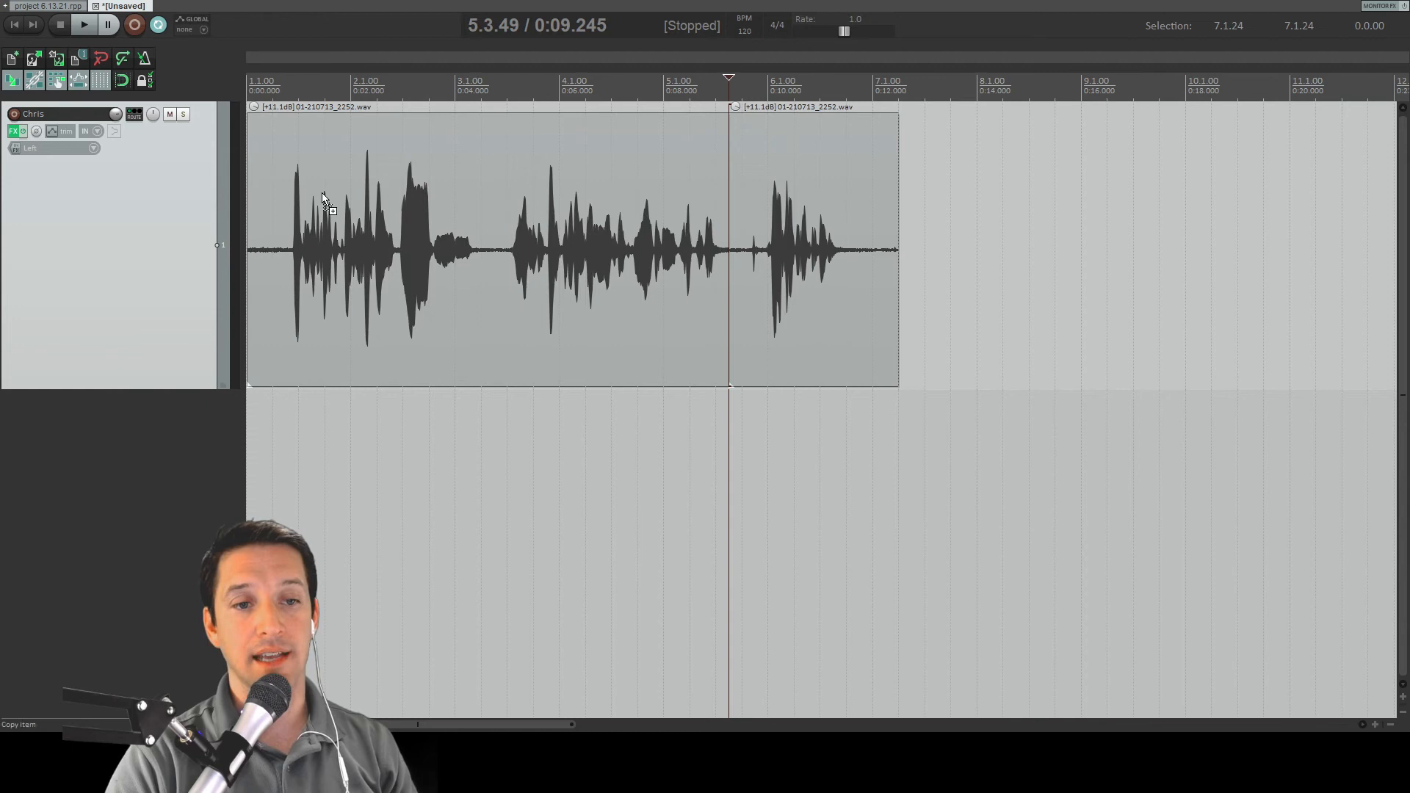
key(ctrl+v)
Step: Add a second track, record a short voice take on it from 0:07.952, and disarm the track
click(664, 455)
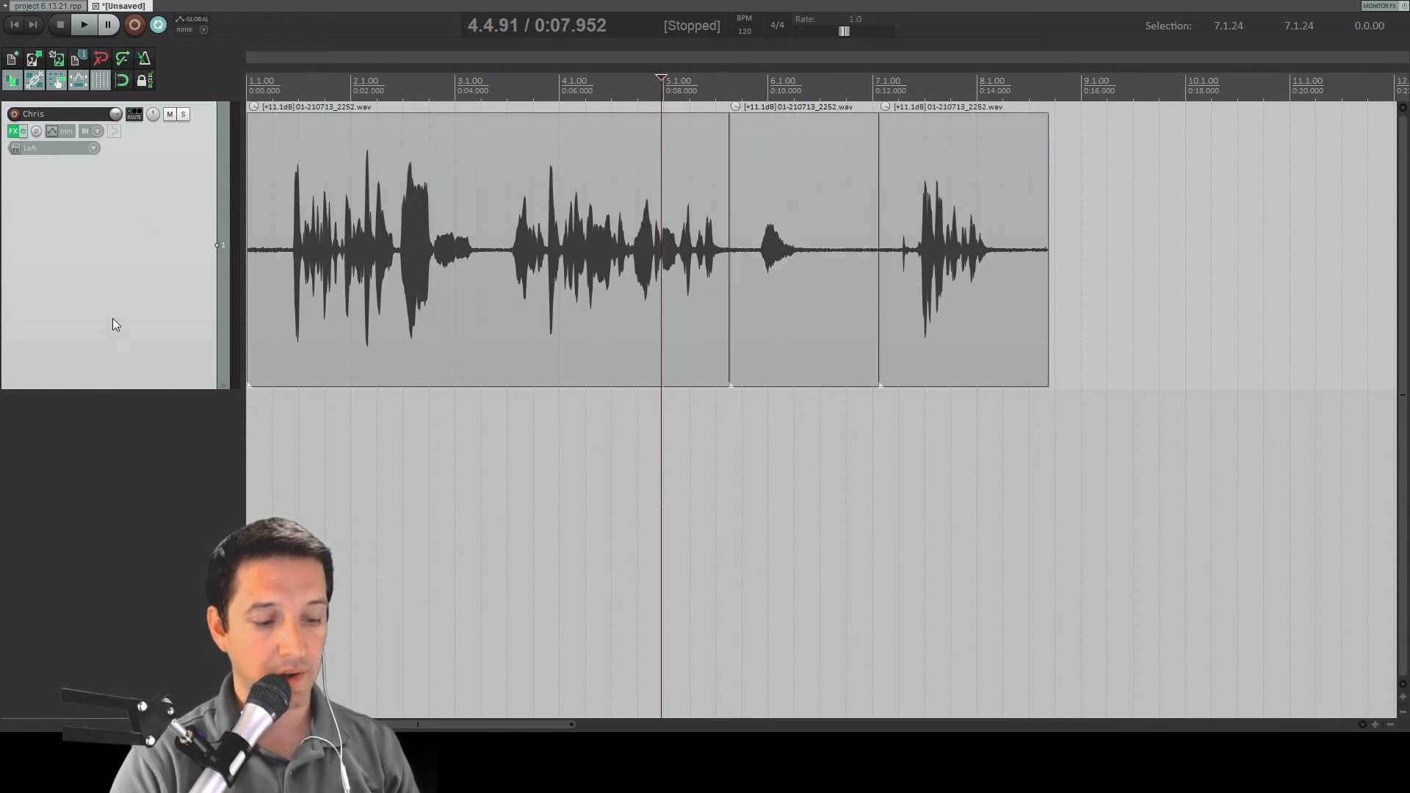
key(ctrl+t)
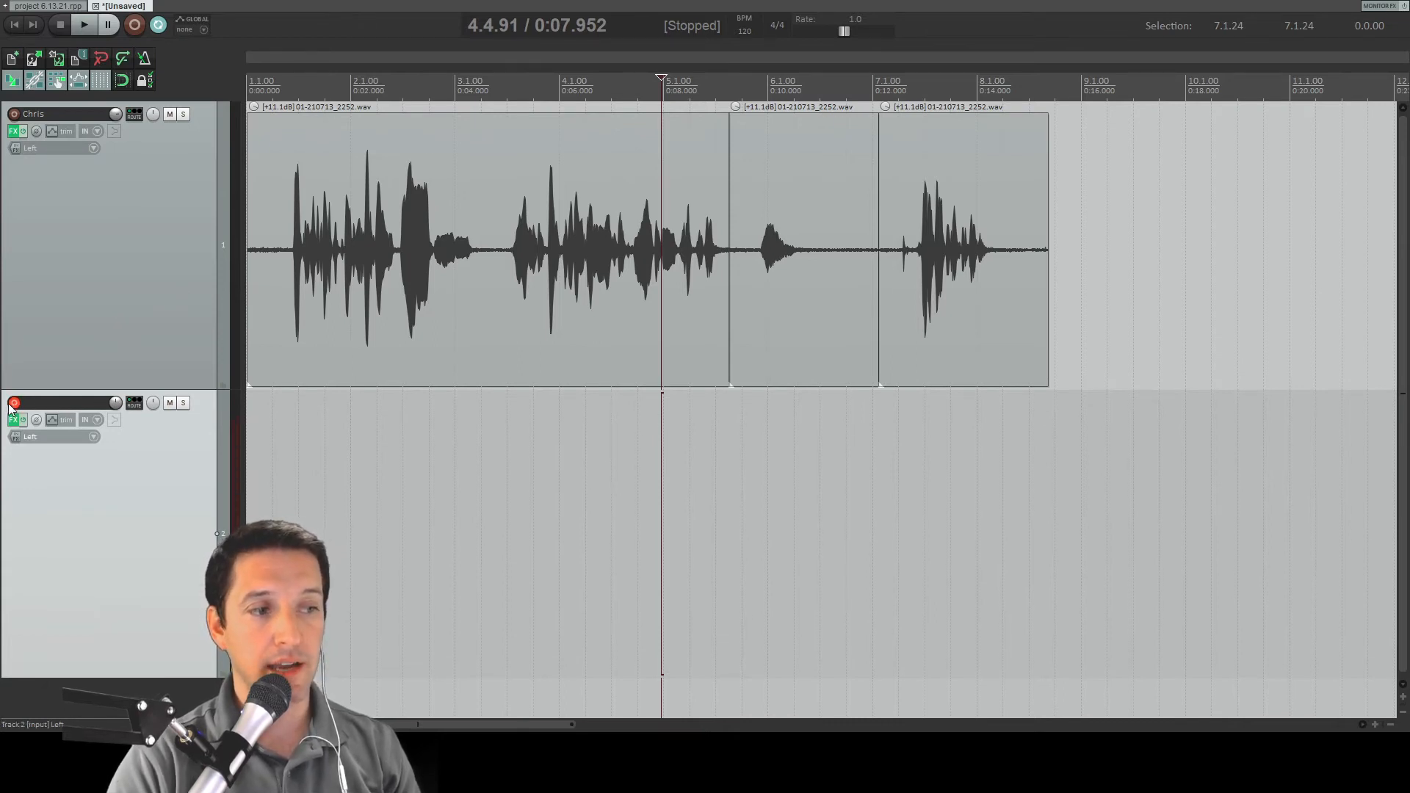
click(136, 29)
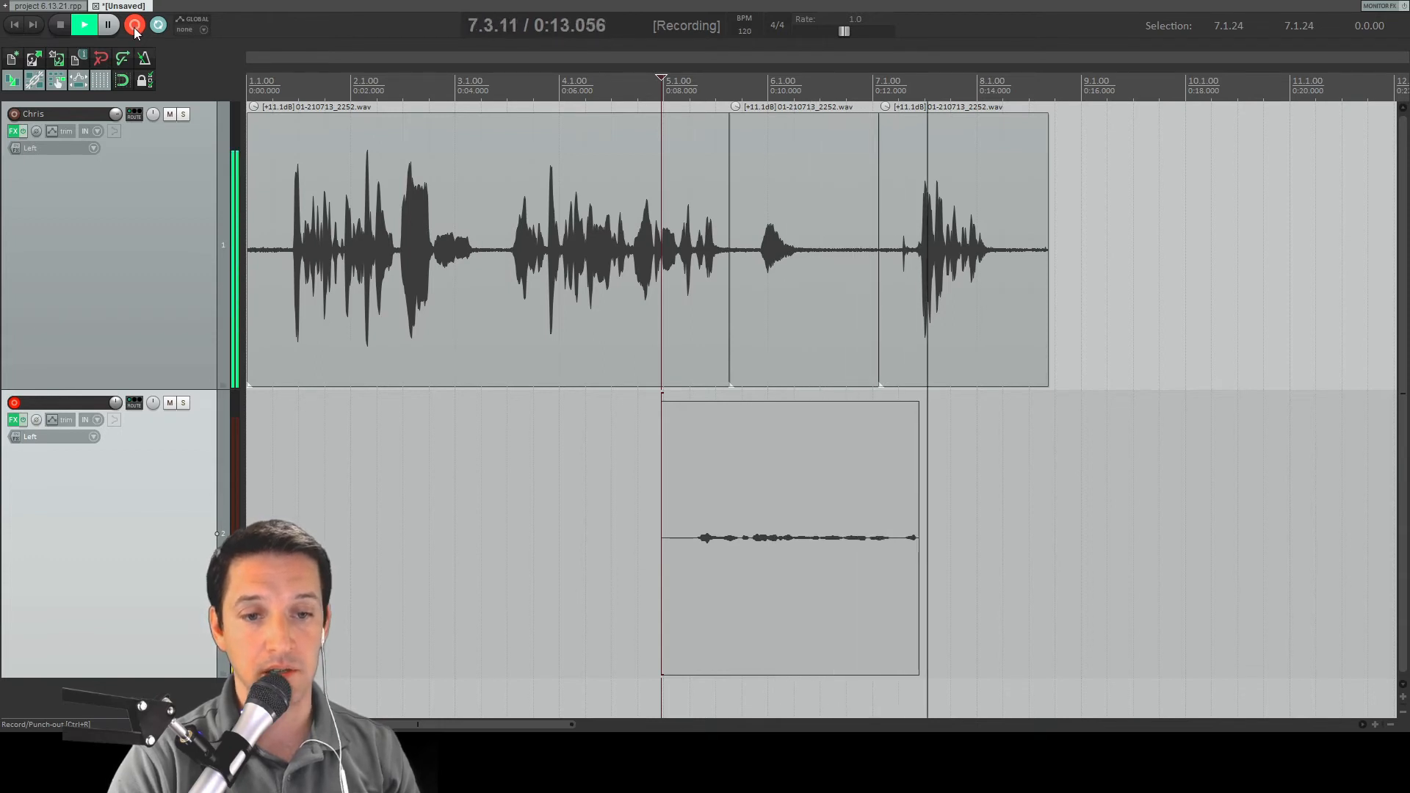
click(135, 31)
key(space)
click(14, 403)
Step: Play both tracks from 0:08.431 and raise the new take's item volume to +20.5 dB
click(686, 297)
key(space)
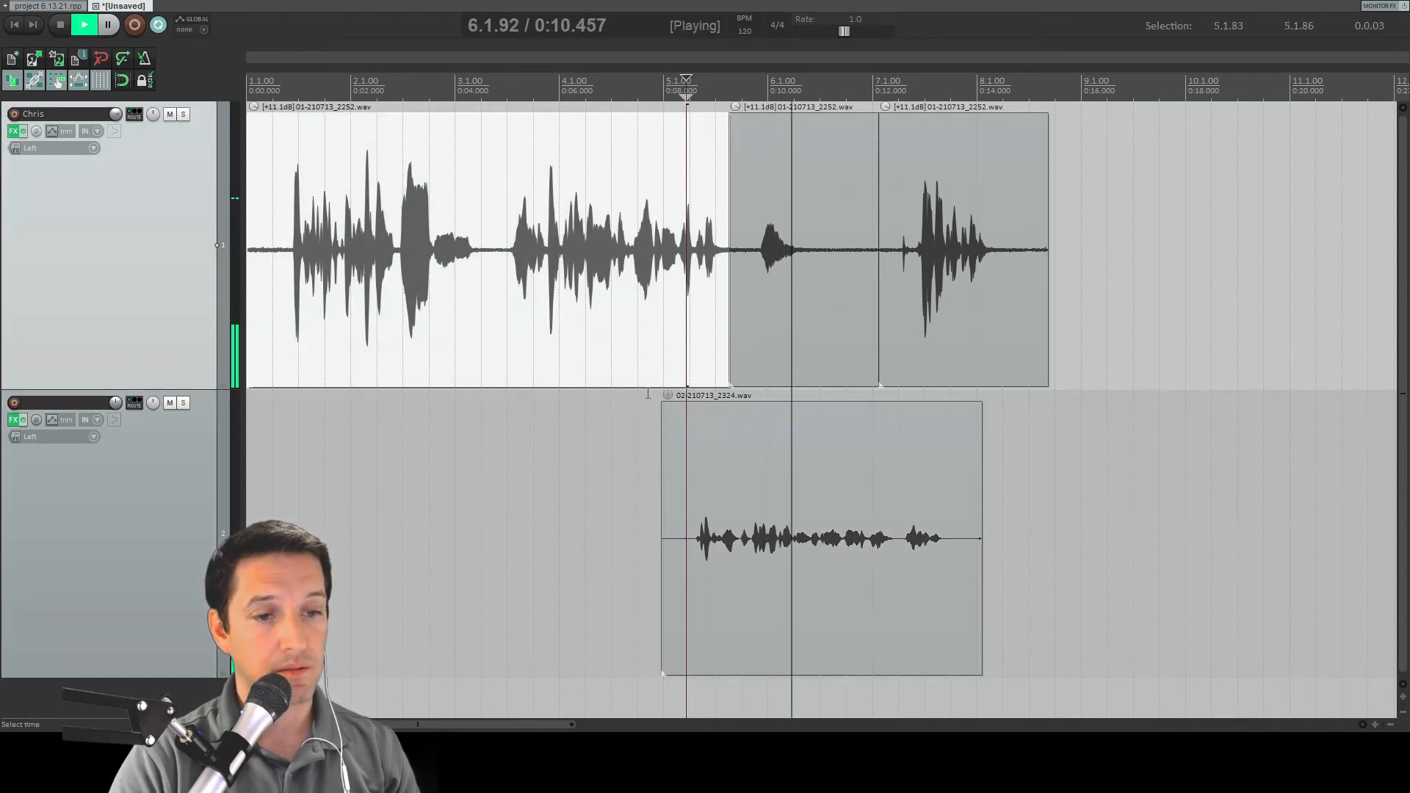
drag(667, 395, 669, 327)
key(space)
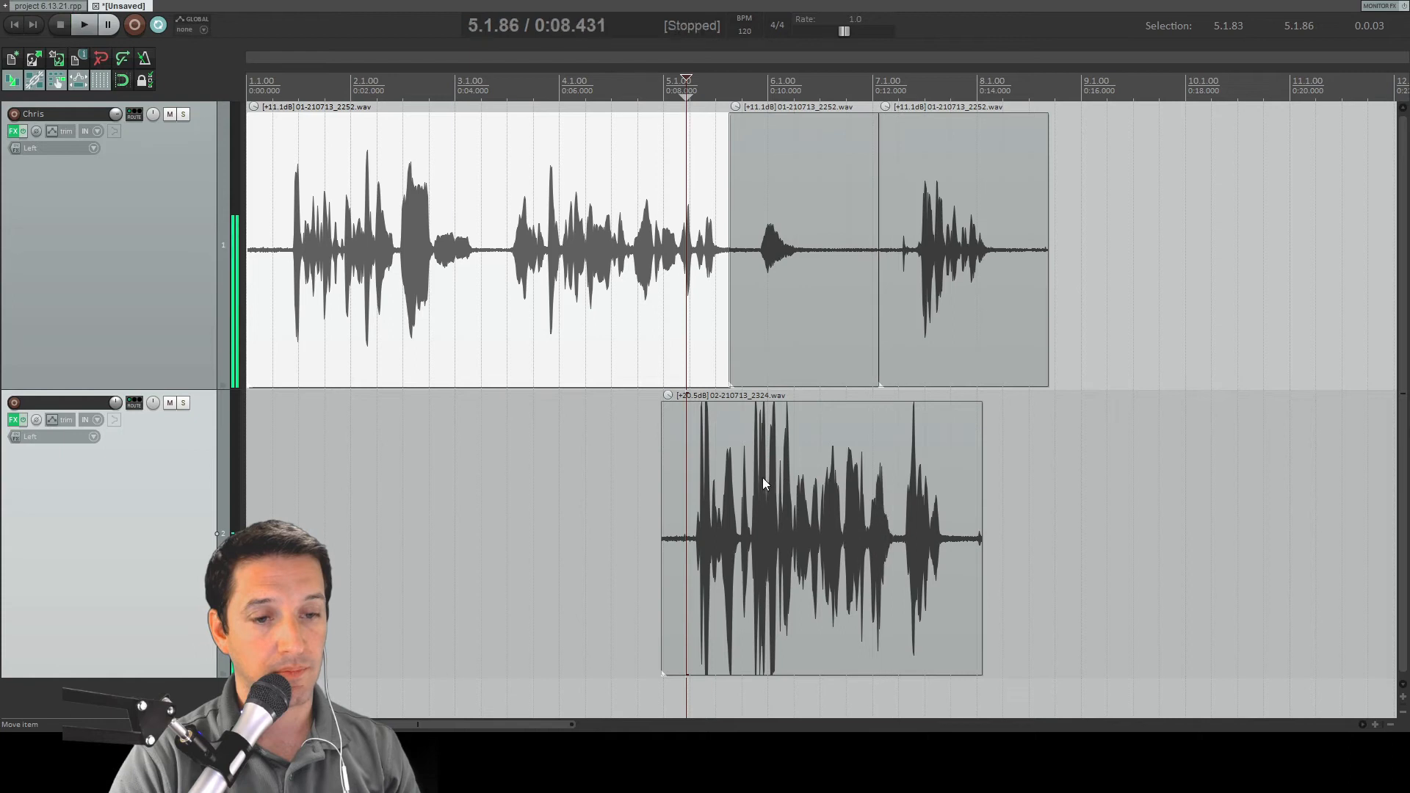
key(space)
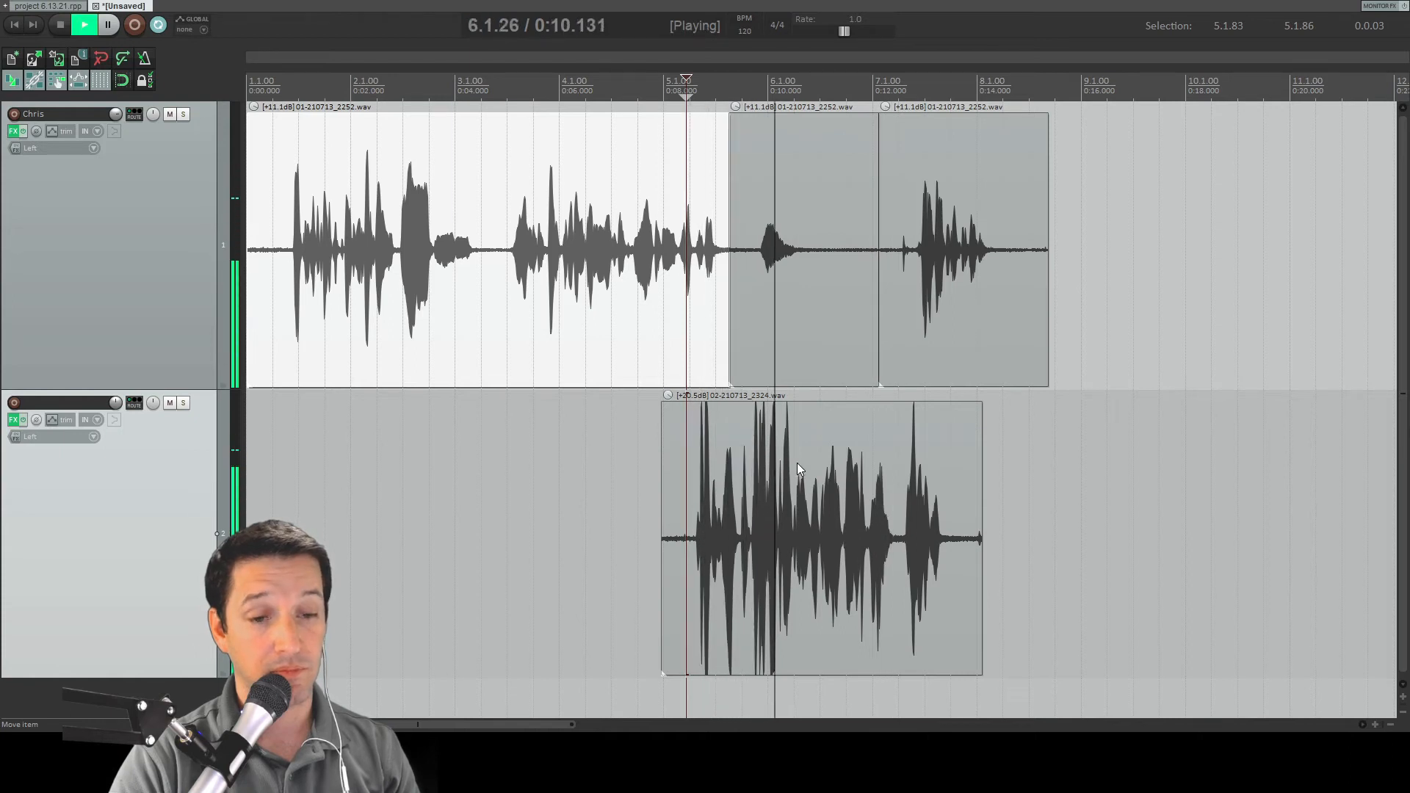
key(space)
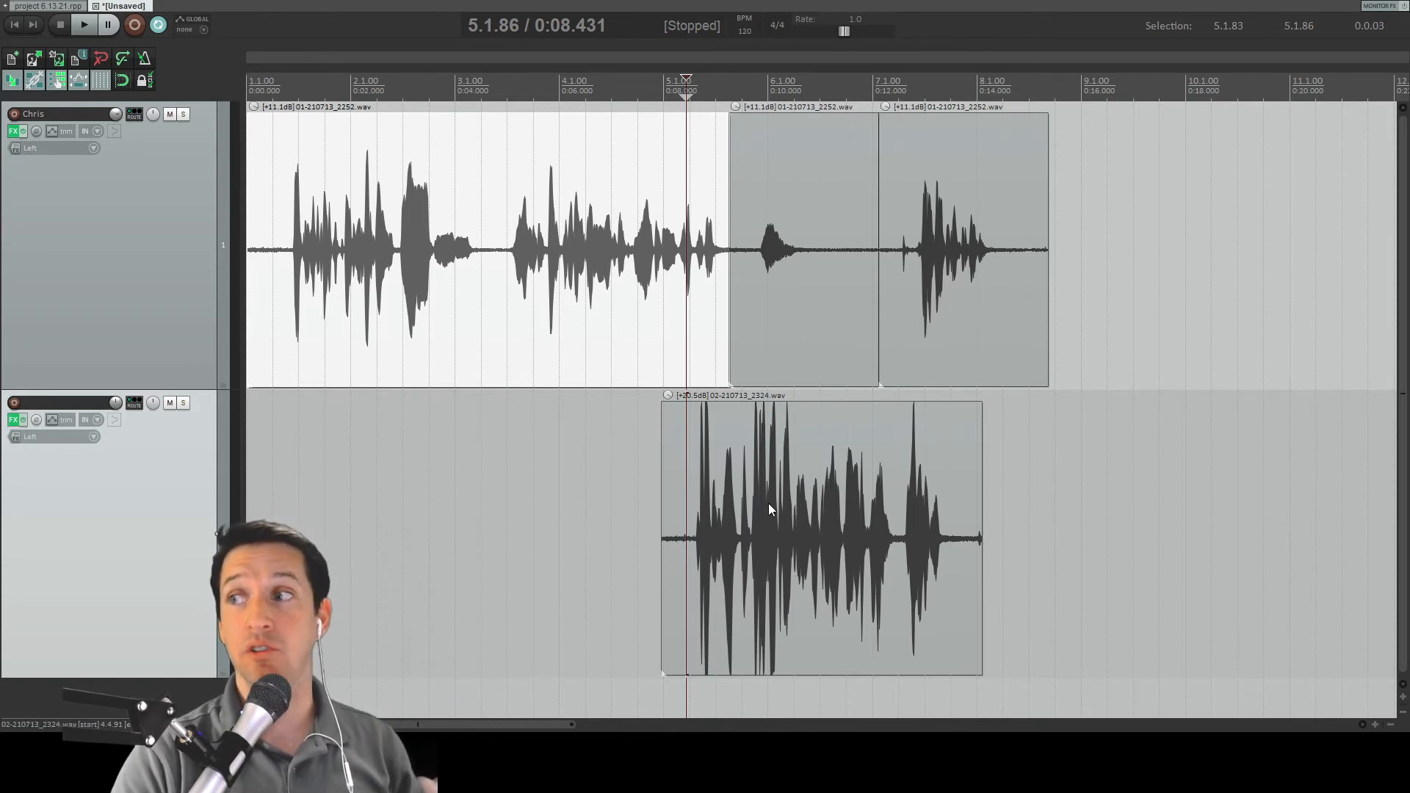
Step: Select the middle piece on the first track and delete it with ripple editing applied to all tracks
click(817, 166)
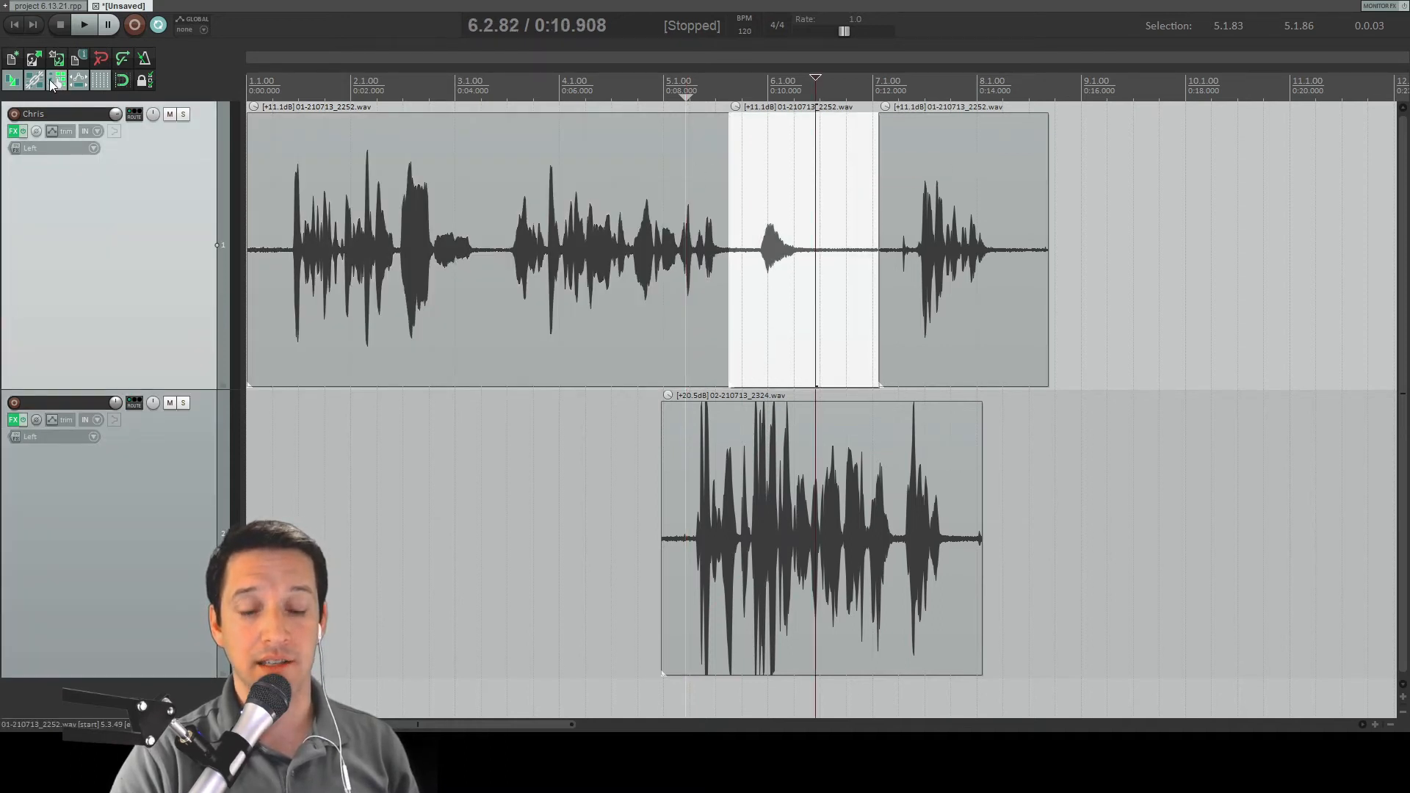
key(Delete)
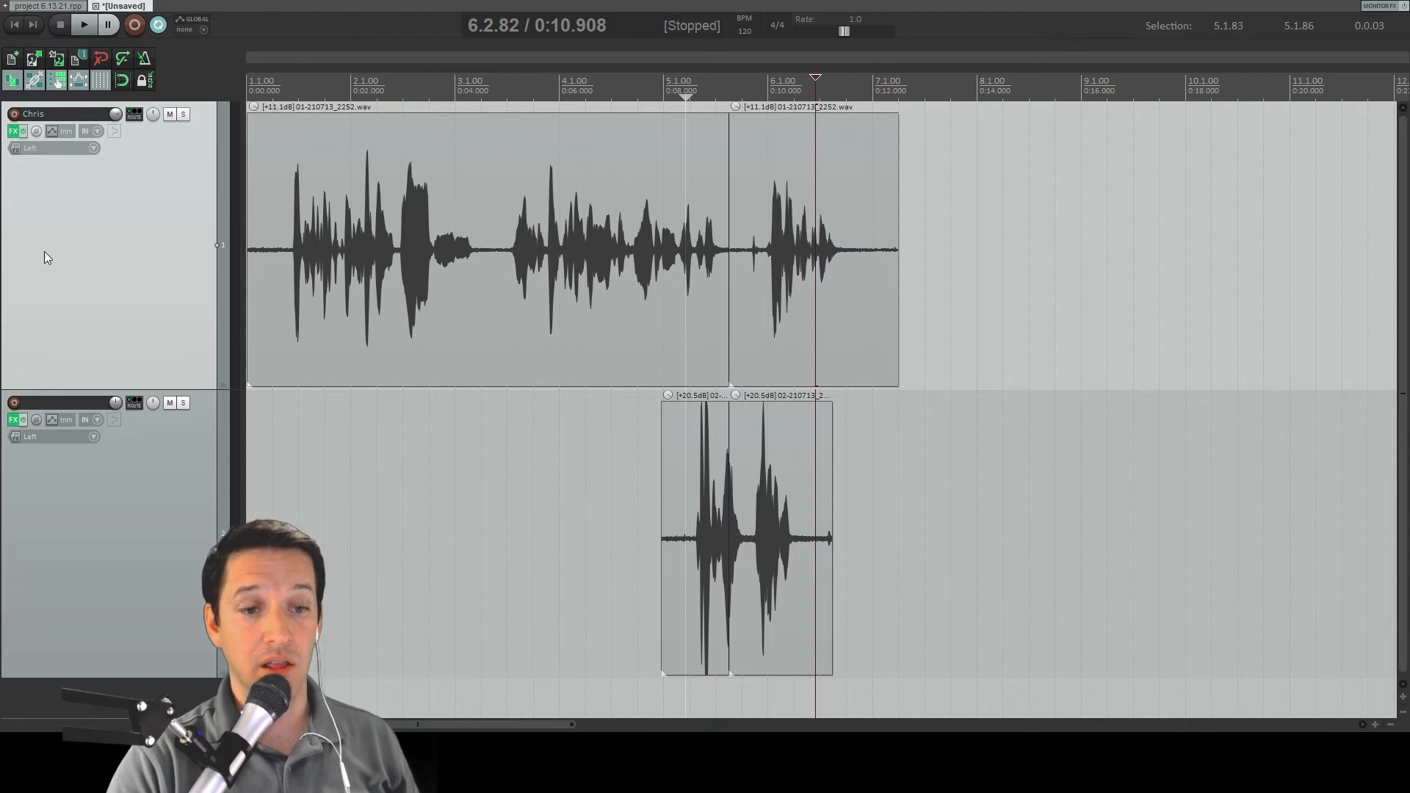
Step: Examine up close how the ripple deletion cut the second track's take at 0:09.245 compared with the first track
click(740, 494)
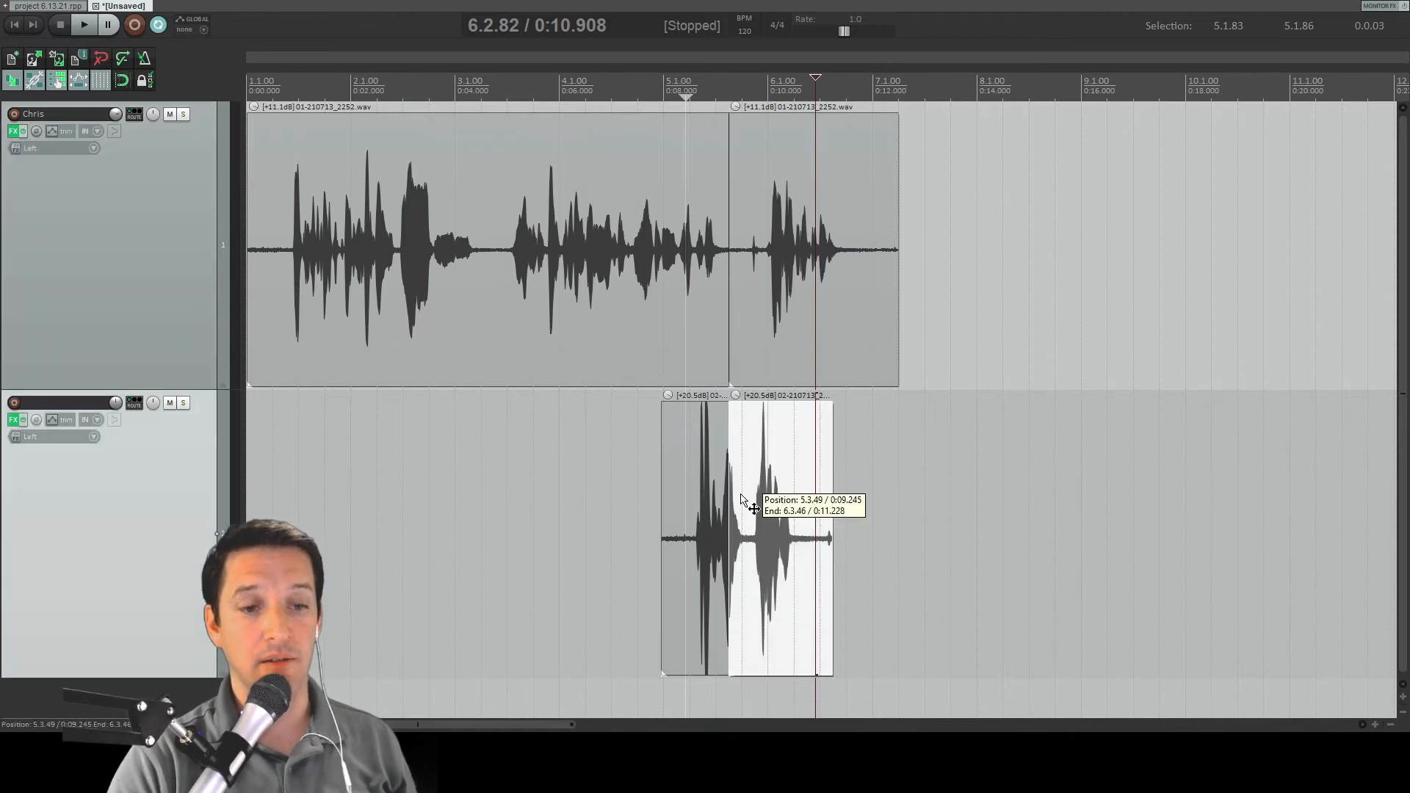
click(699, 459)
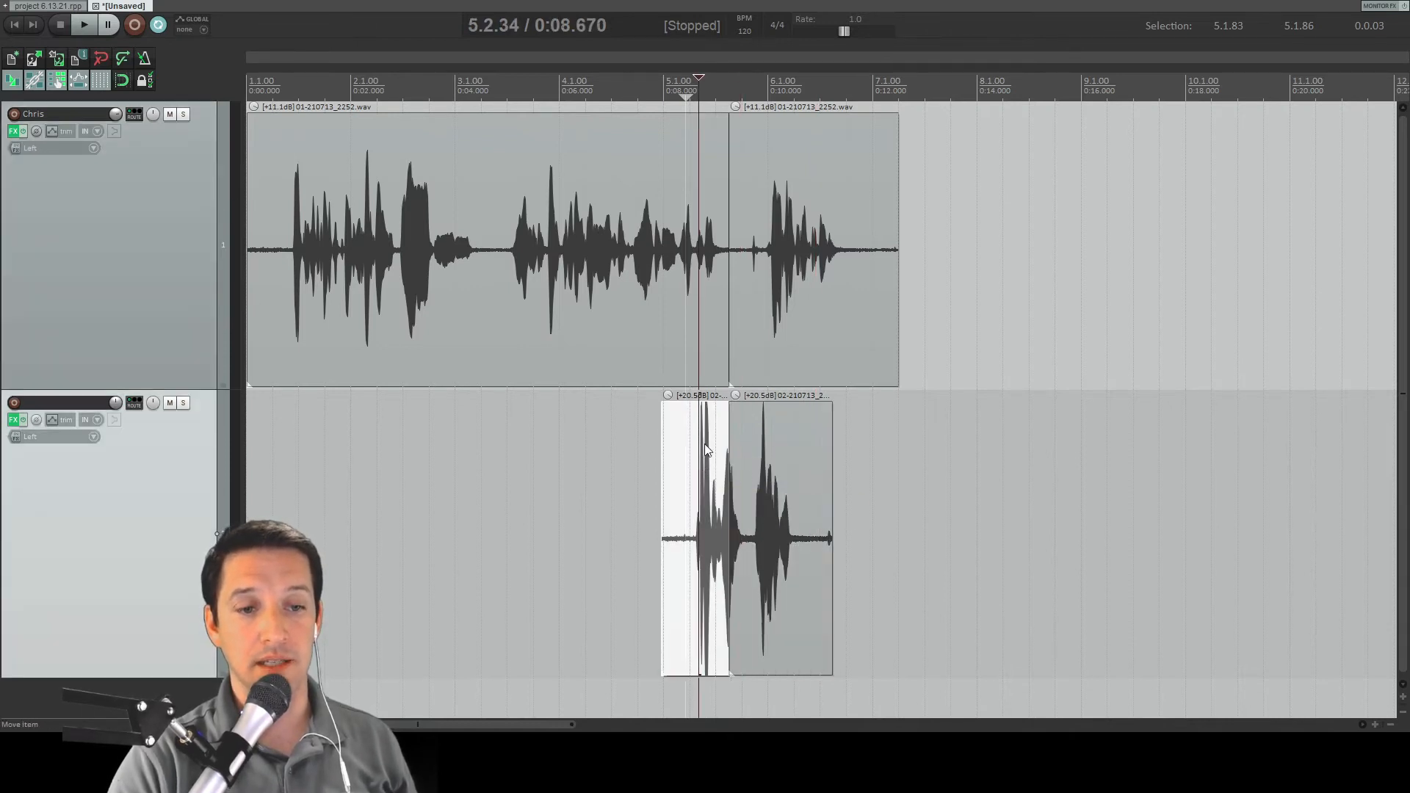
click(727, 365)
scroll(723, 385, up, 15)
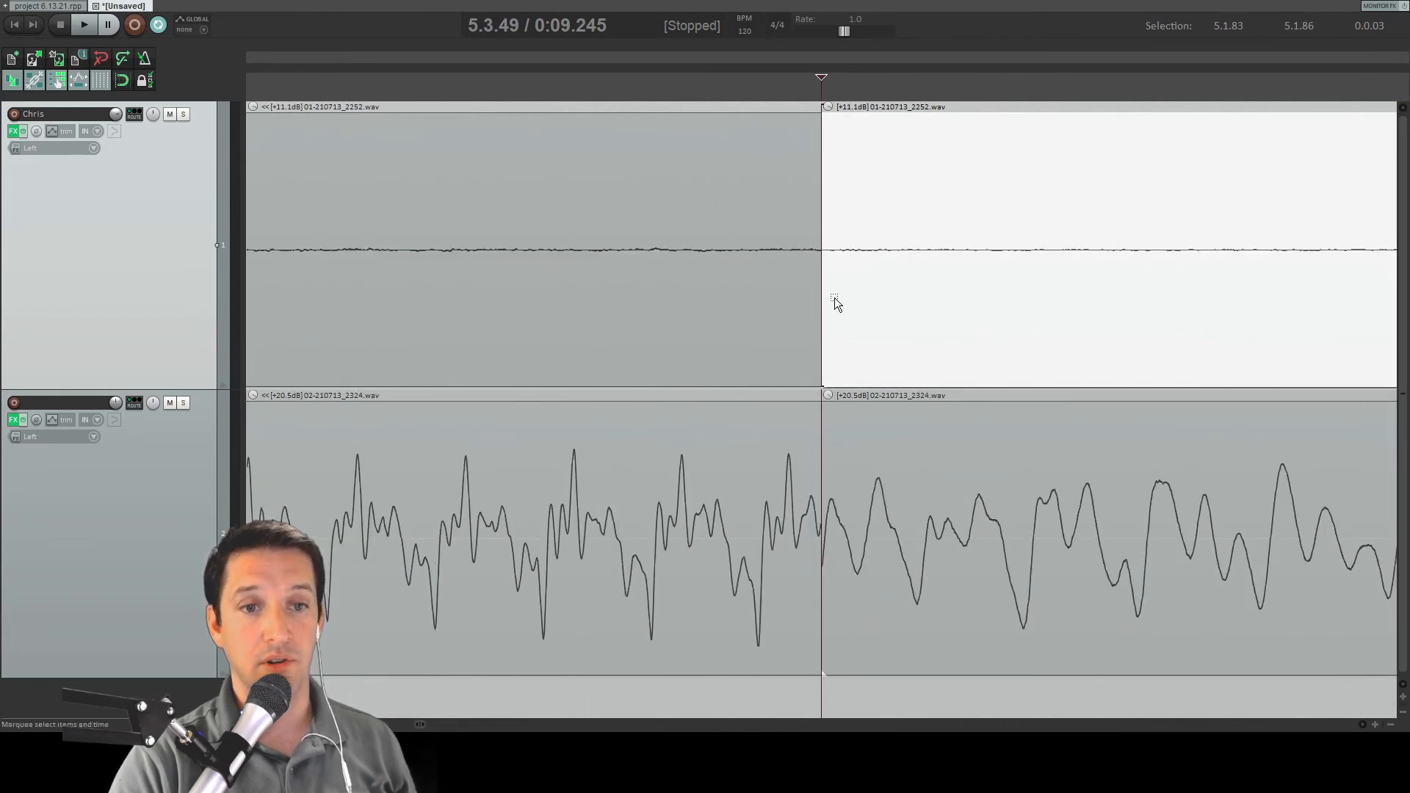
scroll(817, 511, down, 2)
scroll(815, 506, down, 6)
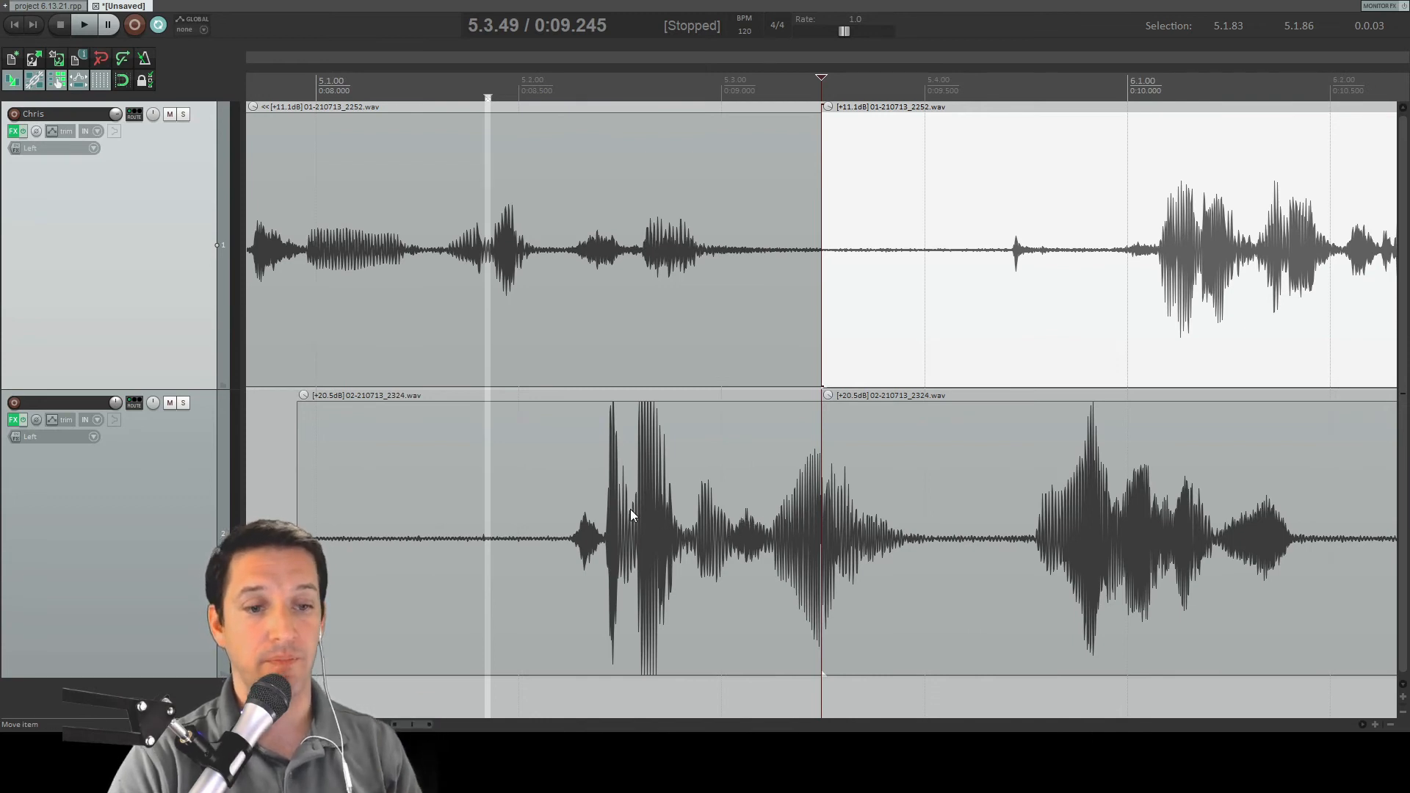
Step: Solo the second track, mark the area around its cut, turn off repeat, and play across it from 0:08.635
click(183, 403)
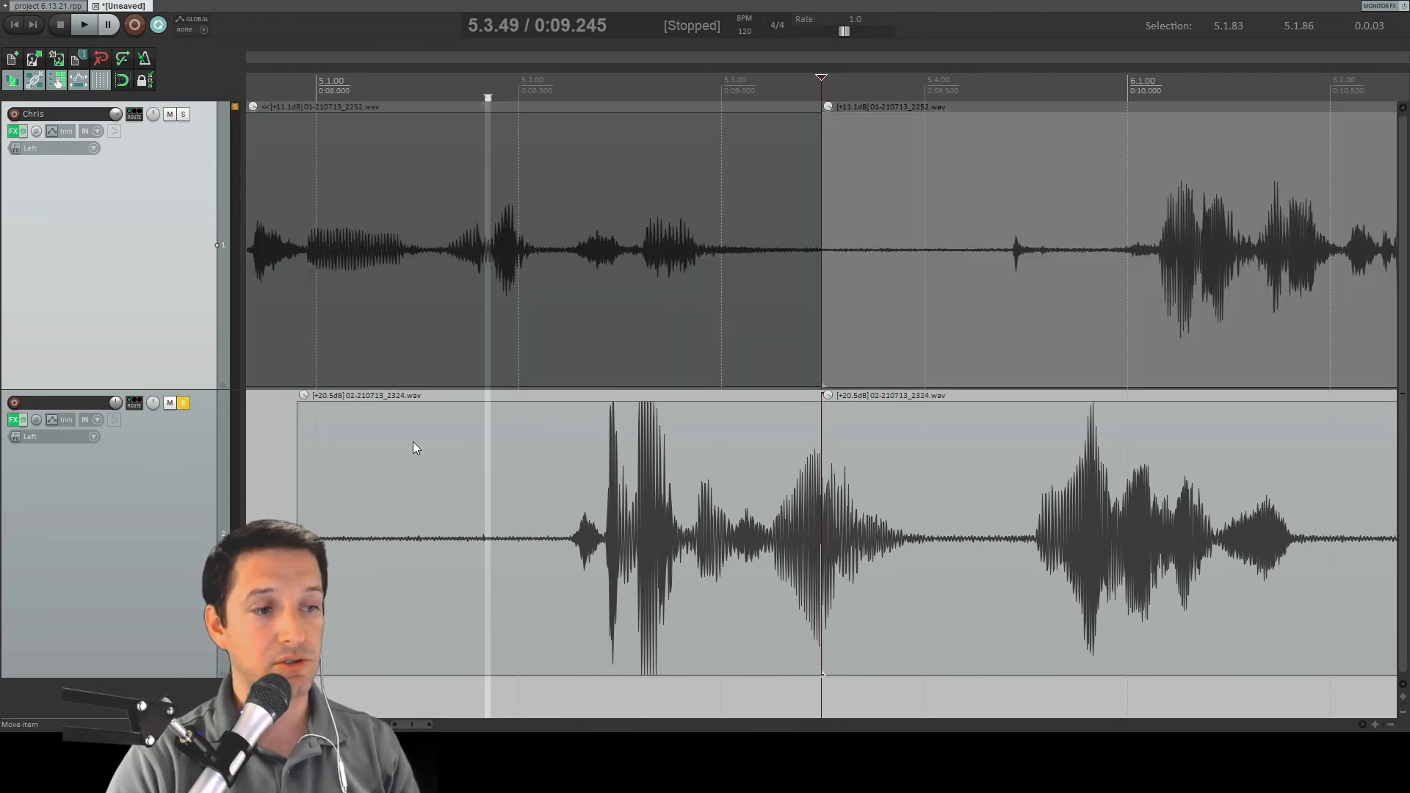
click(577, 525)
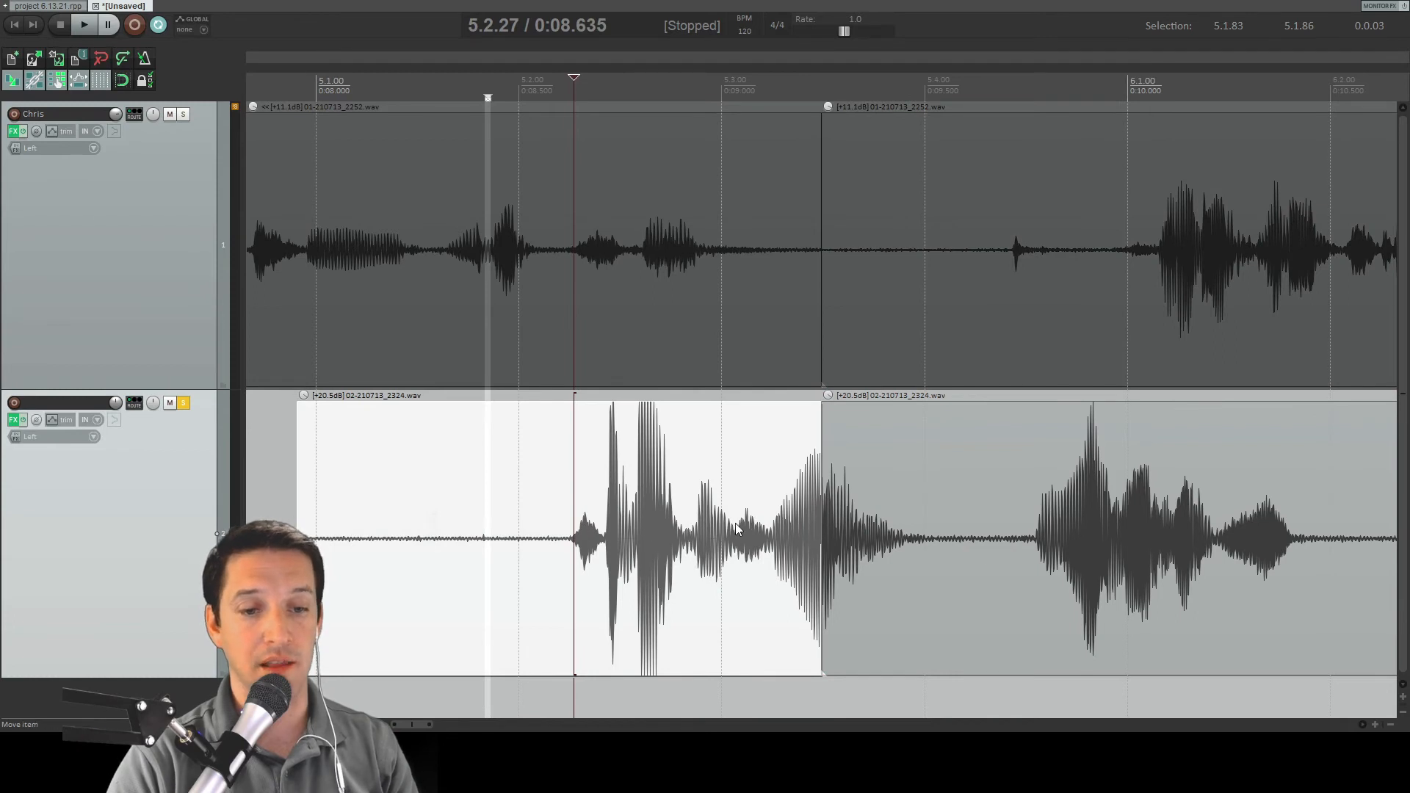
drag(780, 619, 893, 610)
key(space)
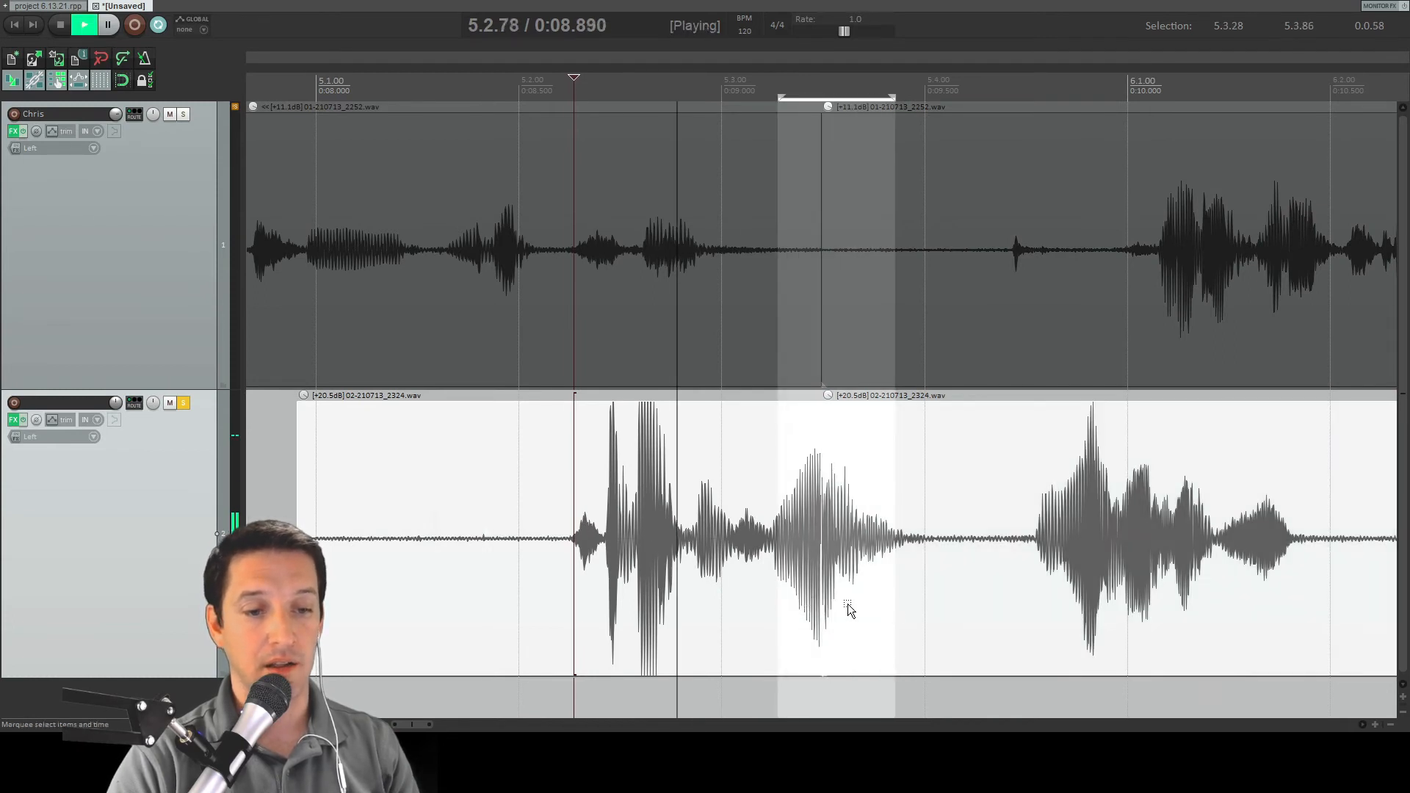
key(space)
click(160, 31)
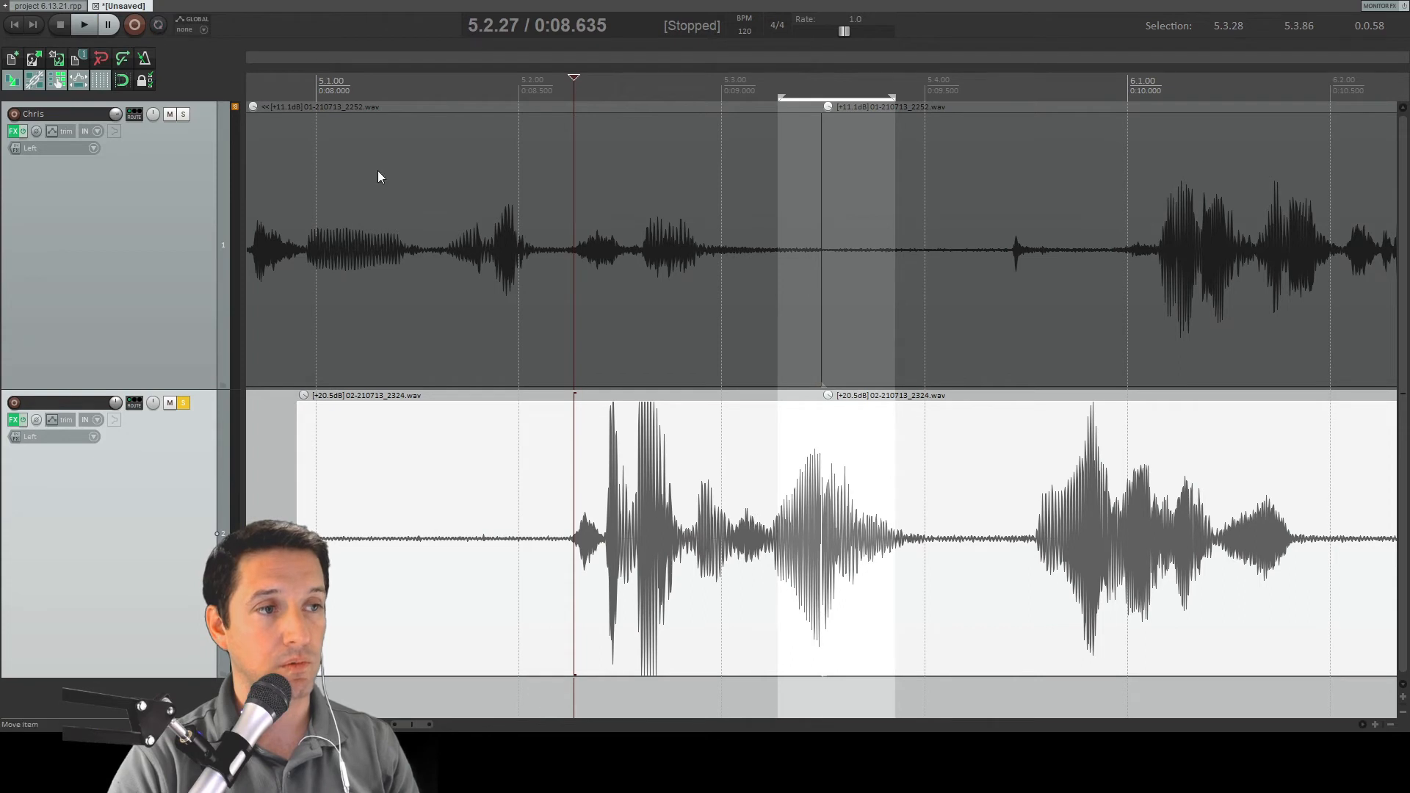
key(space)
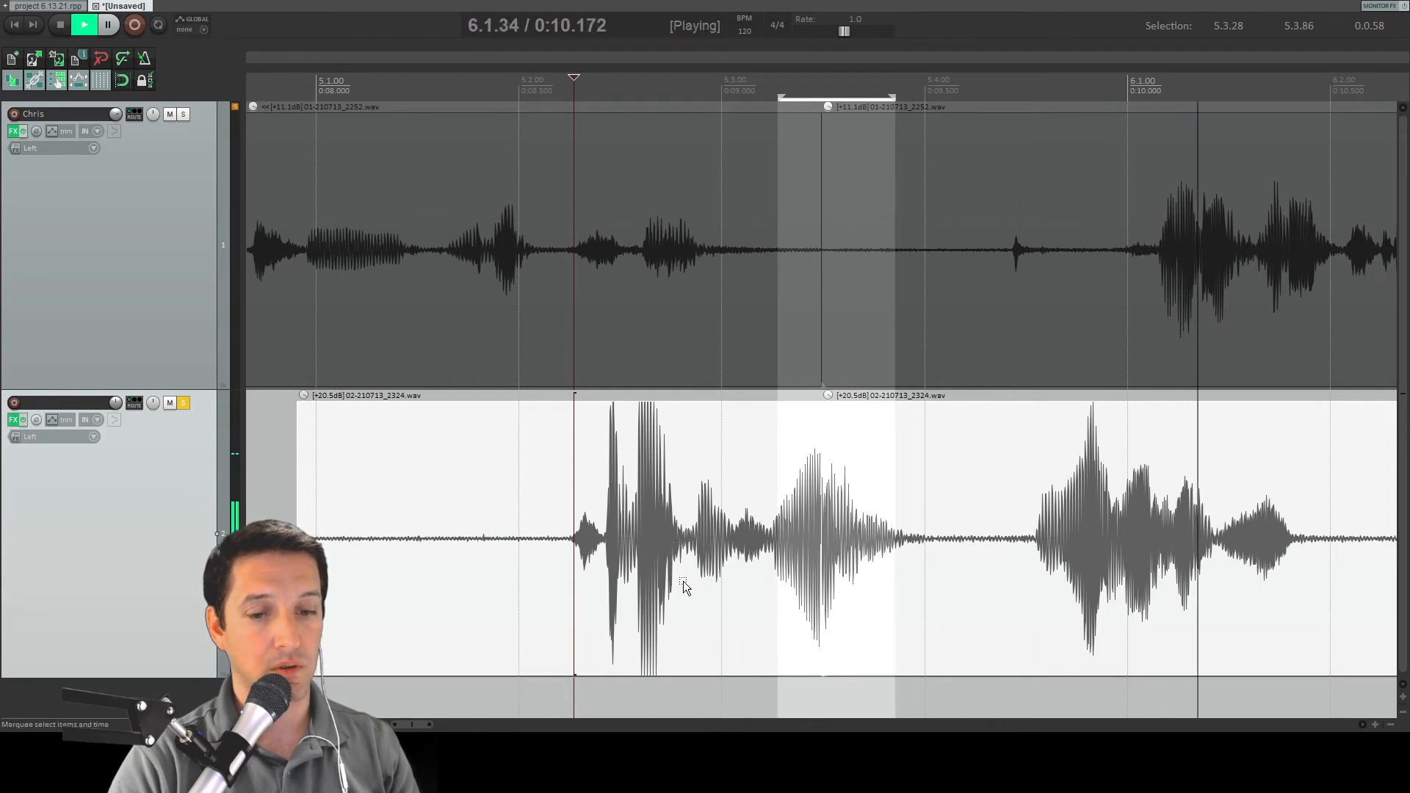
key(space)
Step: Delete the second track with its cut-up take
scroll(683, 558, down, 6)
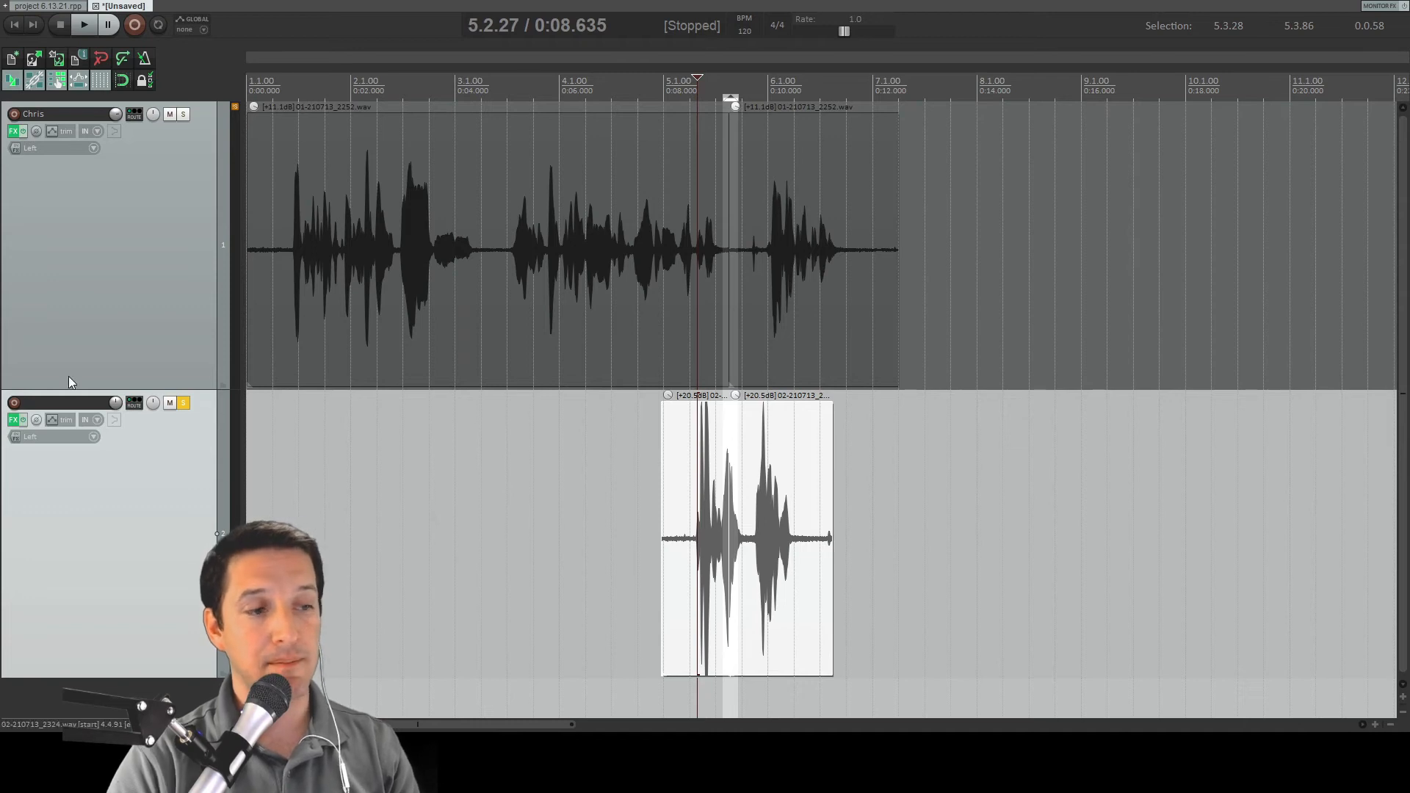
key(Delete)
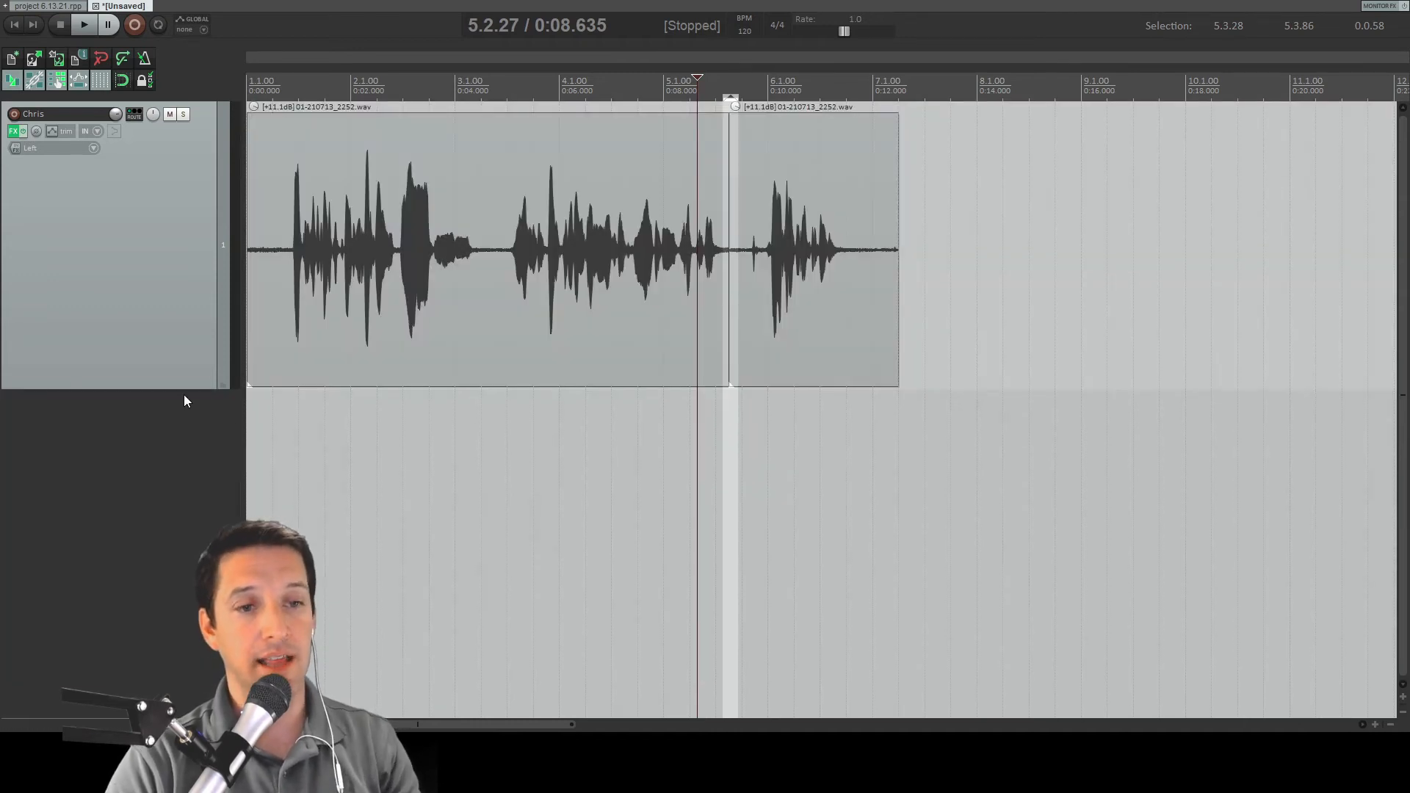
Step: Move the last piece slightly earlier so it overlaps the end of the first piece in a short crossfade
click(827, 357)
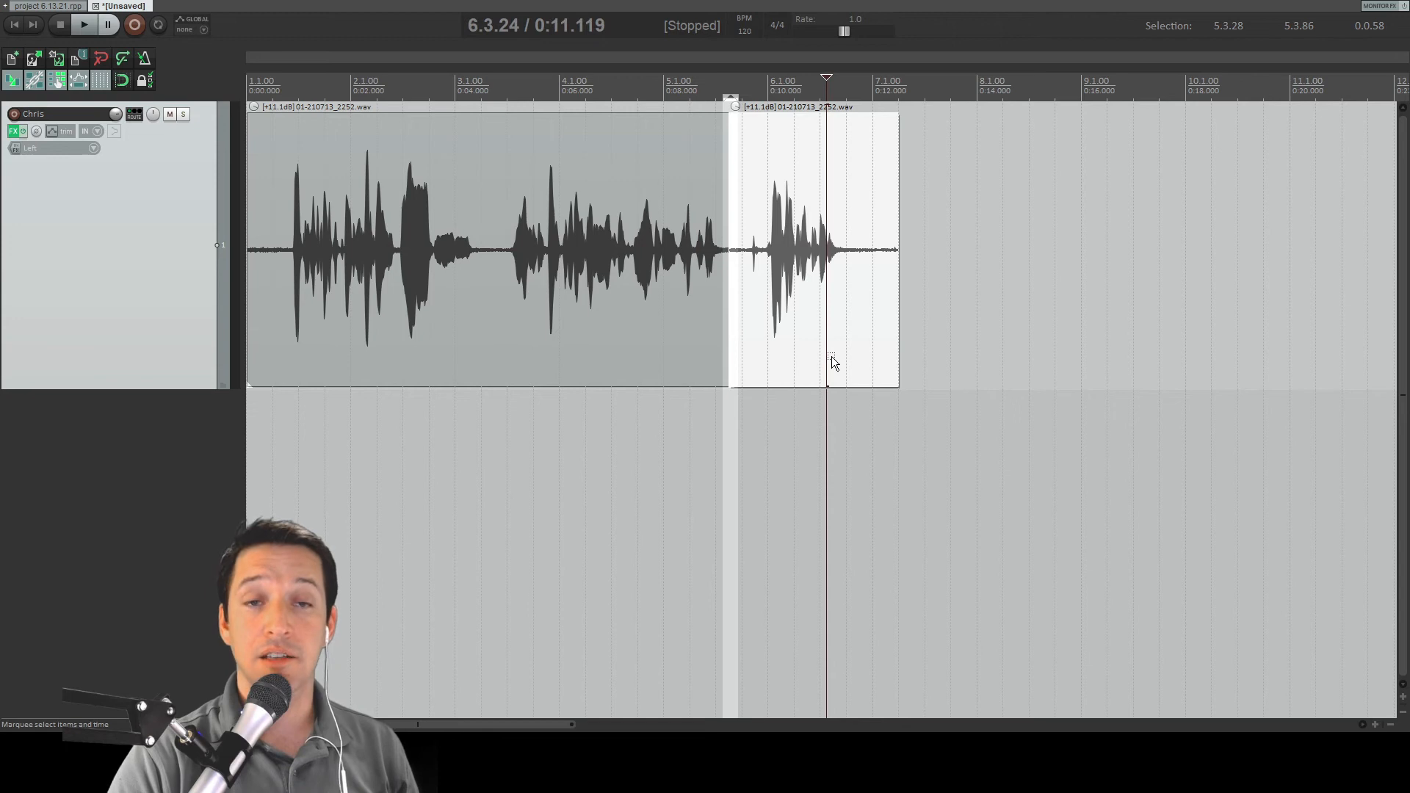
drag(805, 354, 798, 344)
drag(938, 347, 946, 342)
drag(863, 205, 859, 193)
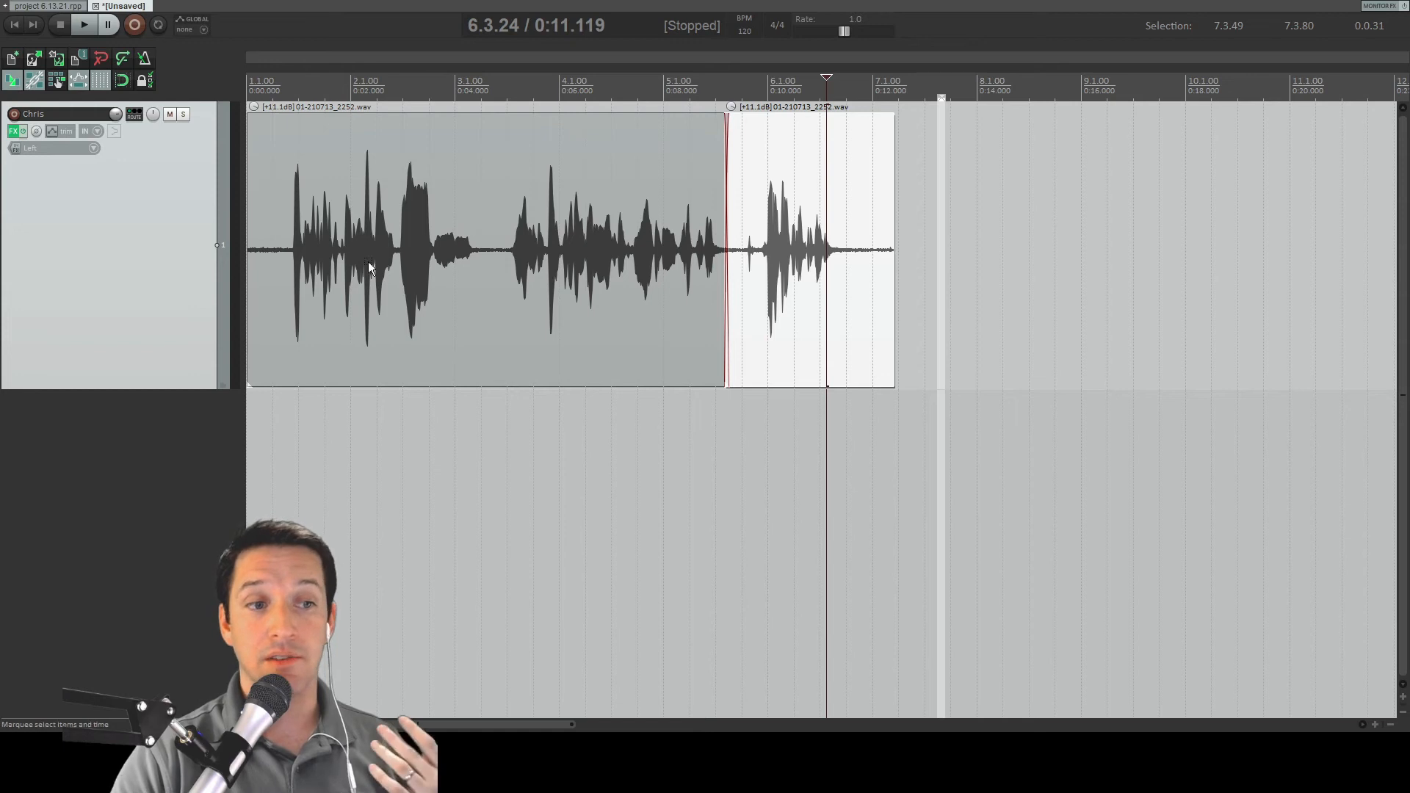
Step: Audition the edited recording from 0:00.351, and stop playback
click(263, 277)
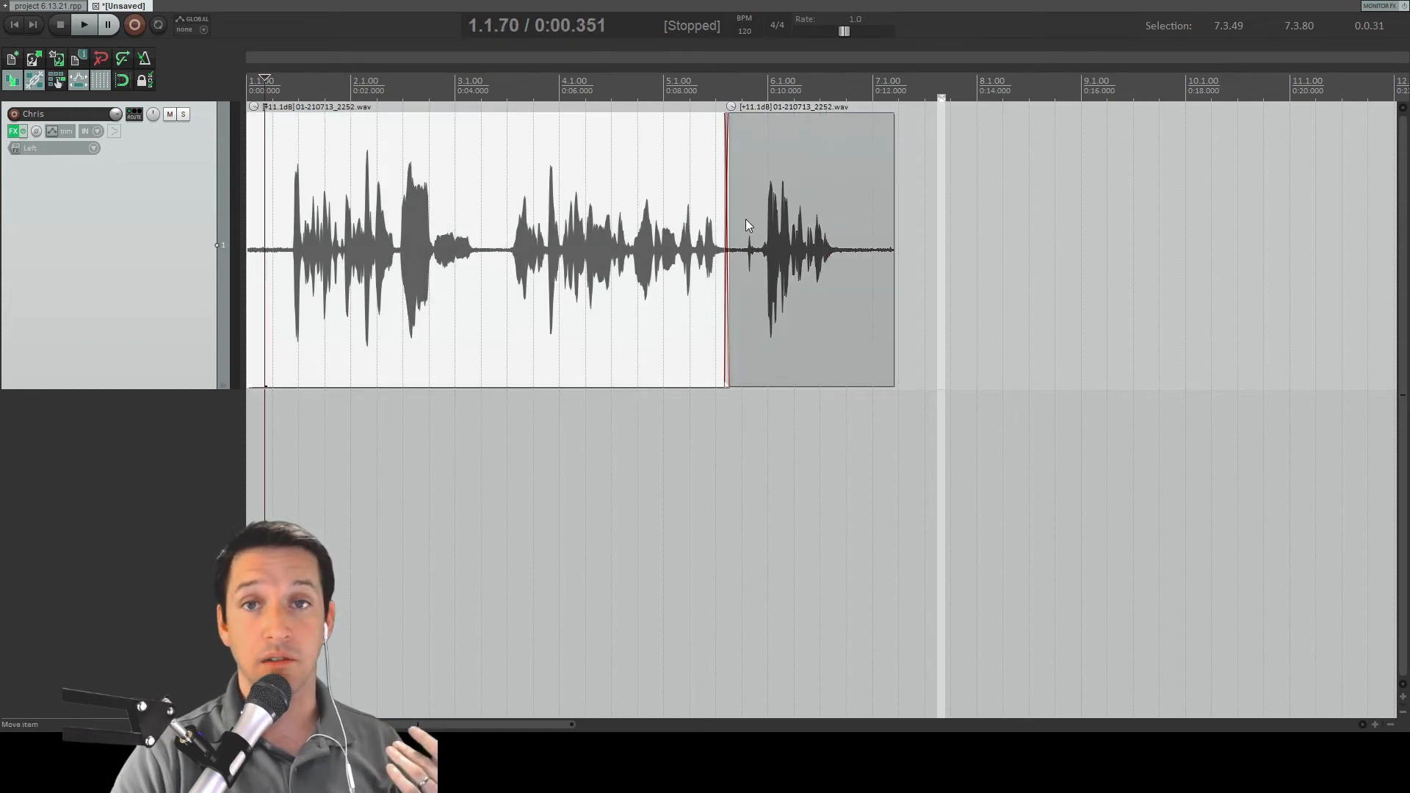
key(space)
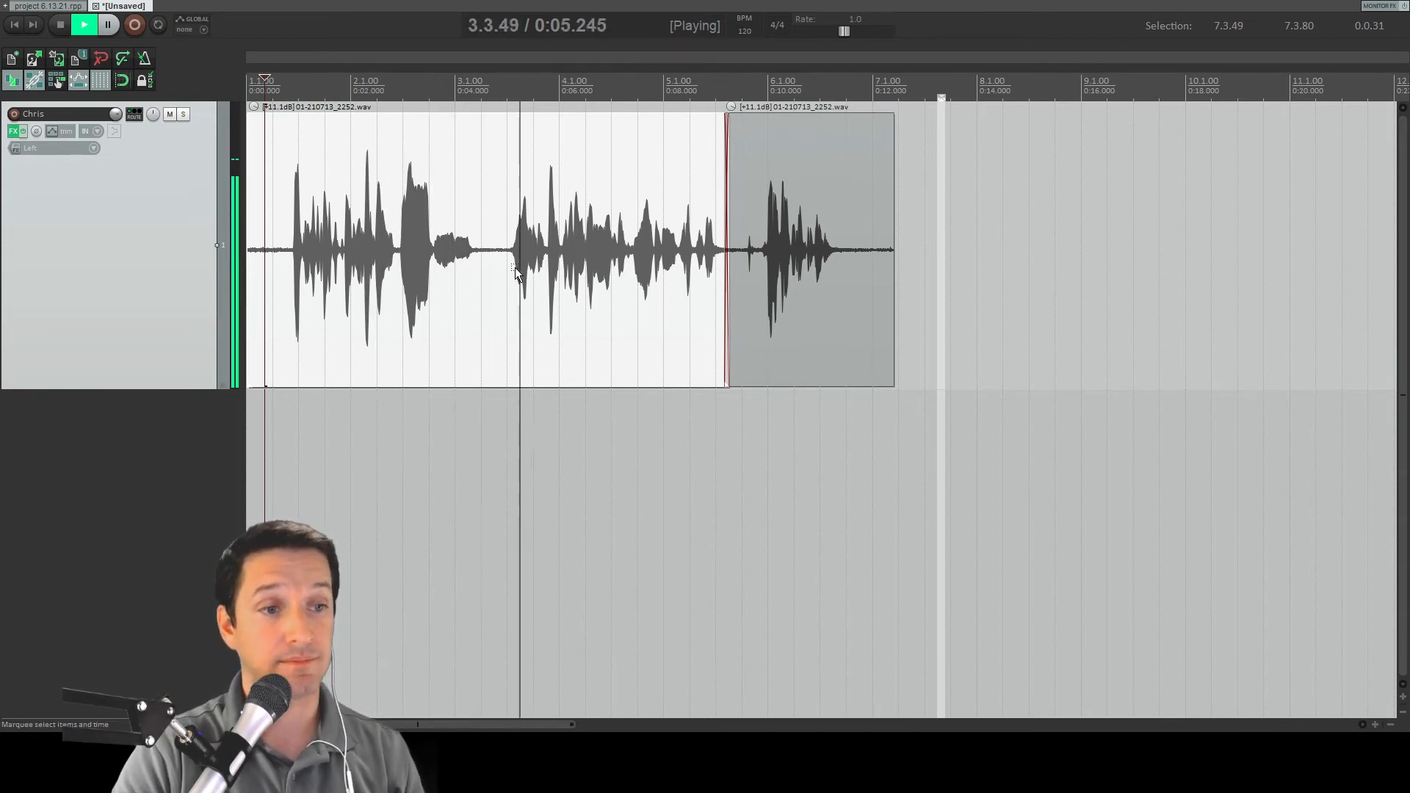
key(space)
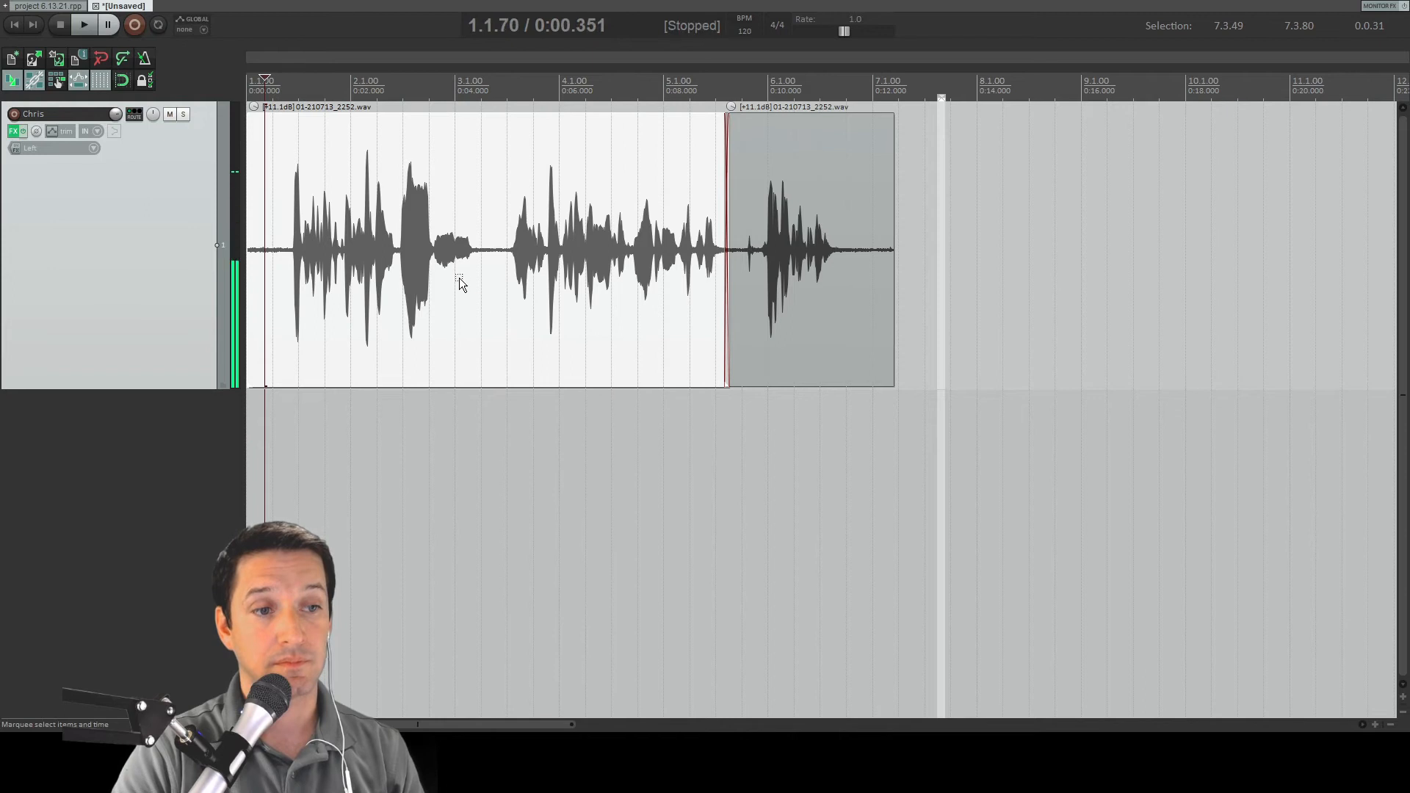
Step: Play the quiet sound around 0:04 in the first piece, stopping just after it
click(424, 266)
click(434, 266)
key(space)
scroll(528, 290, up, 8)
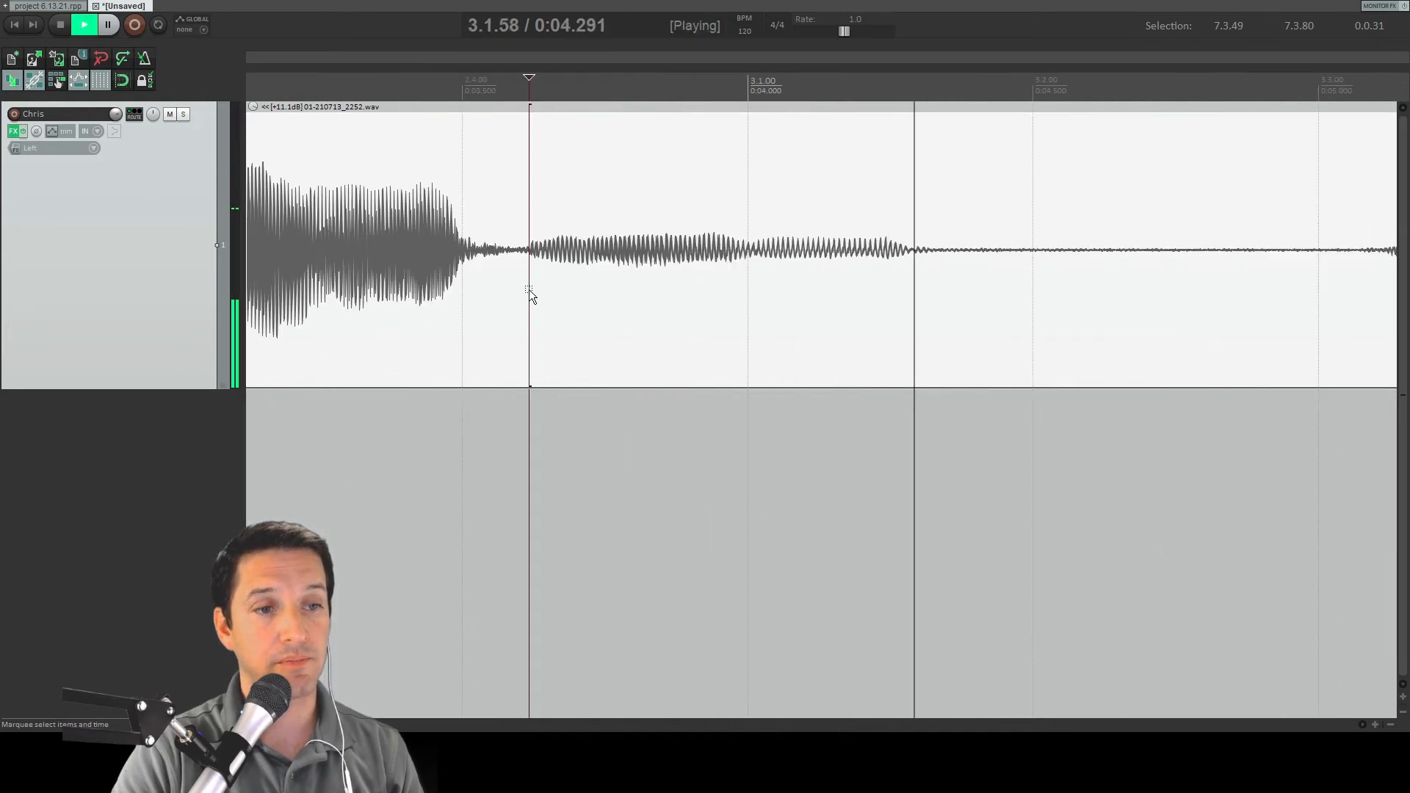
key(space)
Step: Mark the quiet sound from 2.4.15 to 3.3.07, try deleting it with ripple editing on, and undo the deletion
drag(505, 270, 1126, 298)
scroll(1092, 285, down, 8)
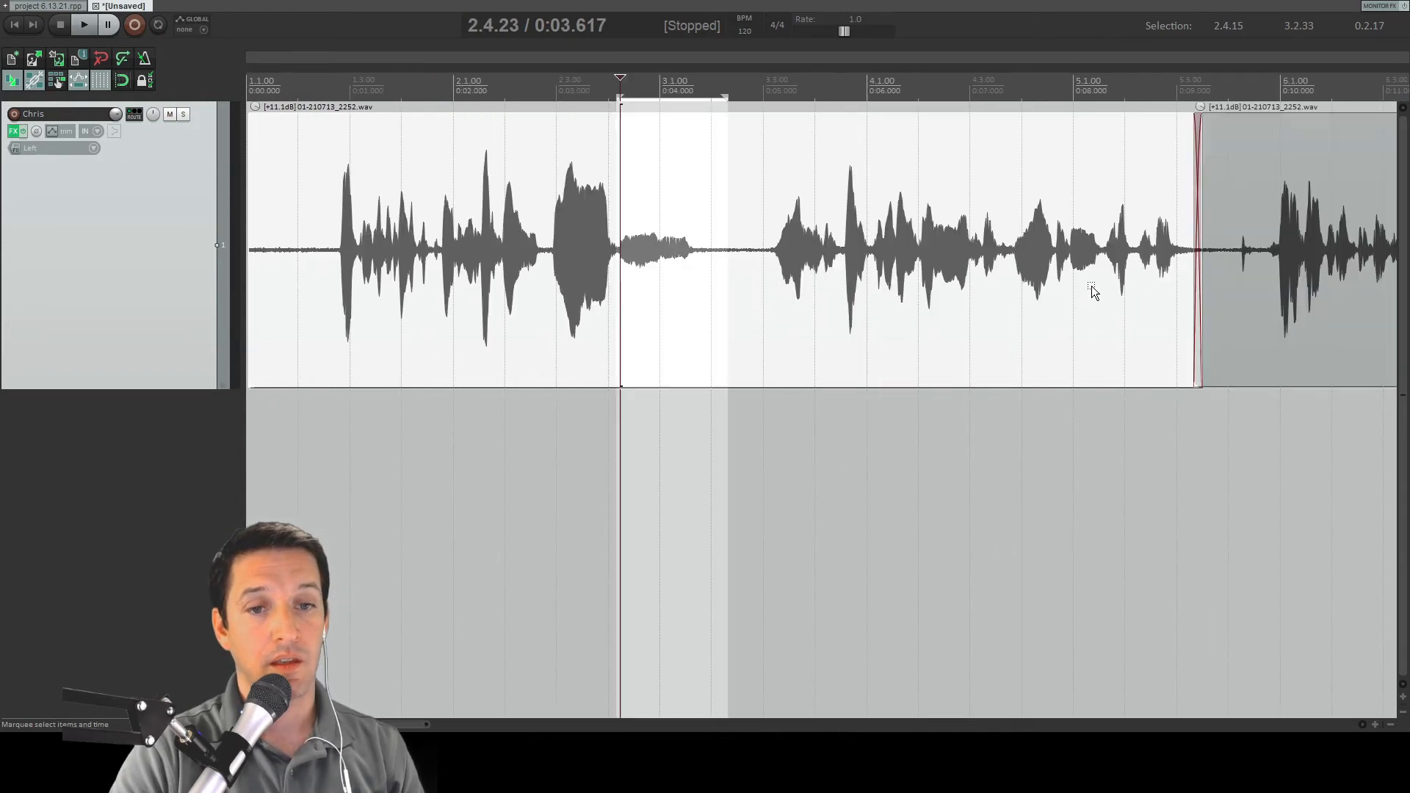
drag(727, 96, 766, 97)
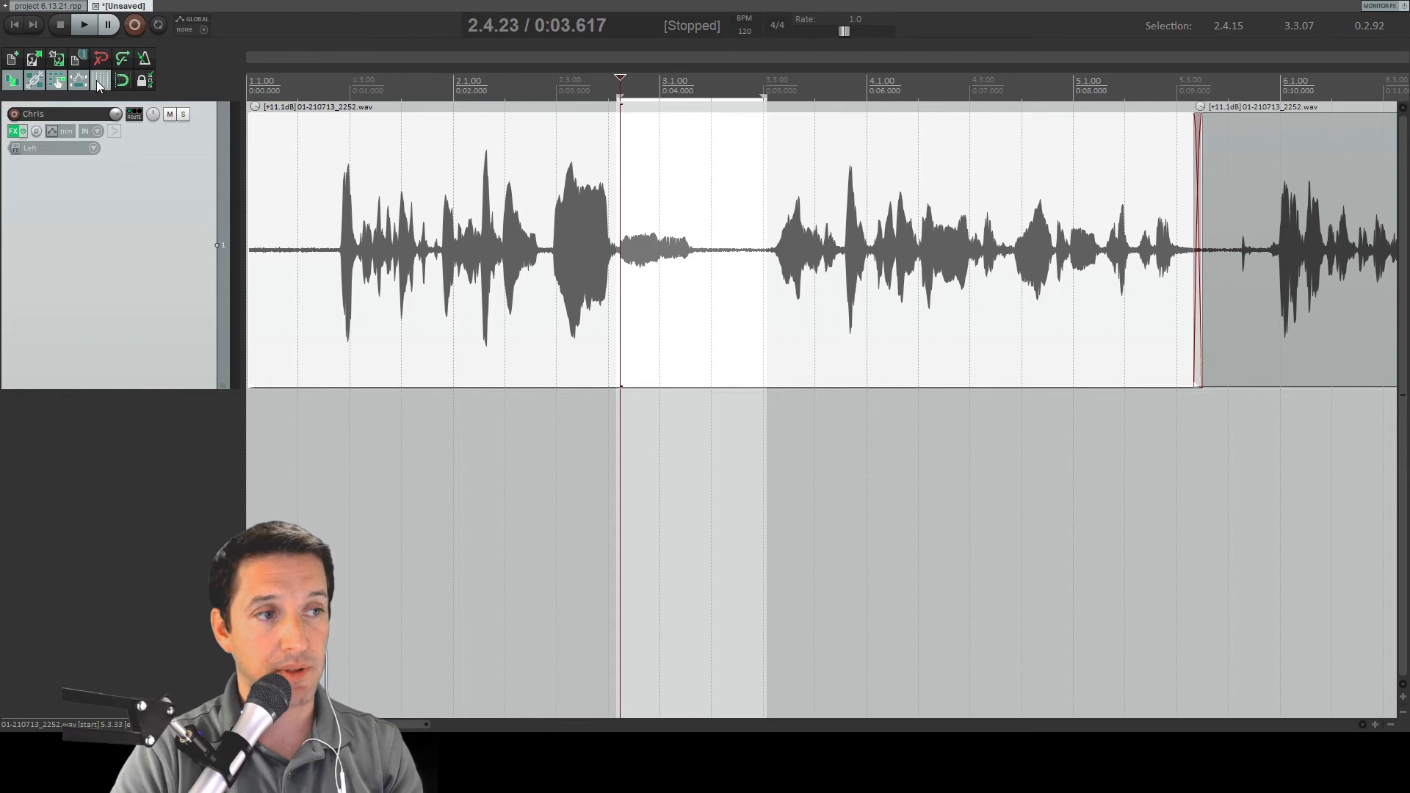
key(Delete)
scroll(656, 226, down, 3)
scroll(655, 224, up, 3)
scroll(655, 224, down, 6)
scroll(655, 224, up, 6)
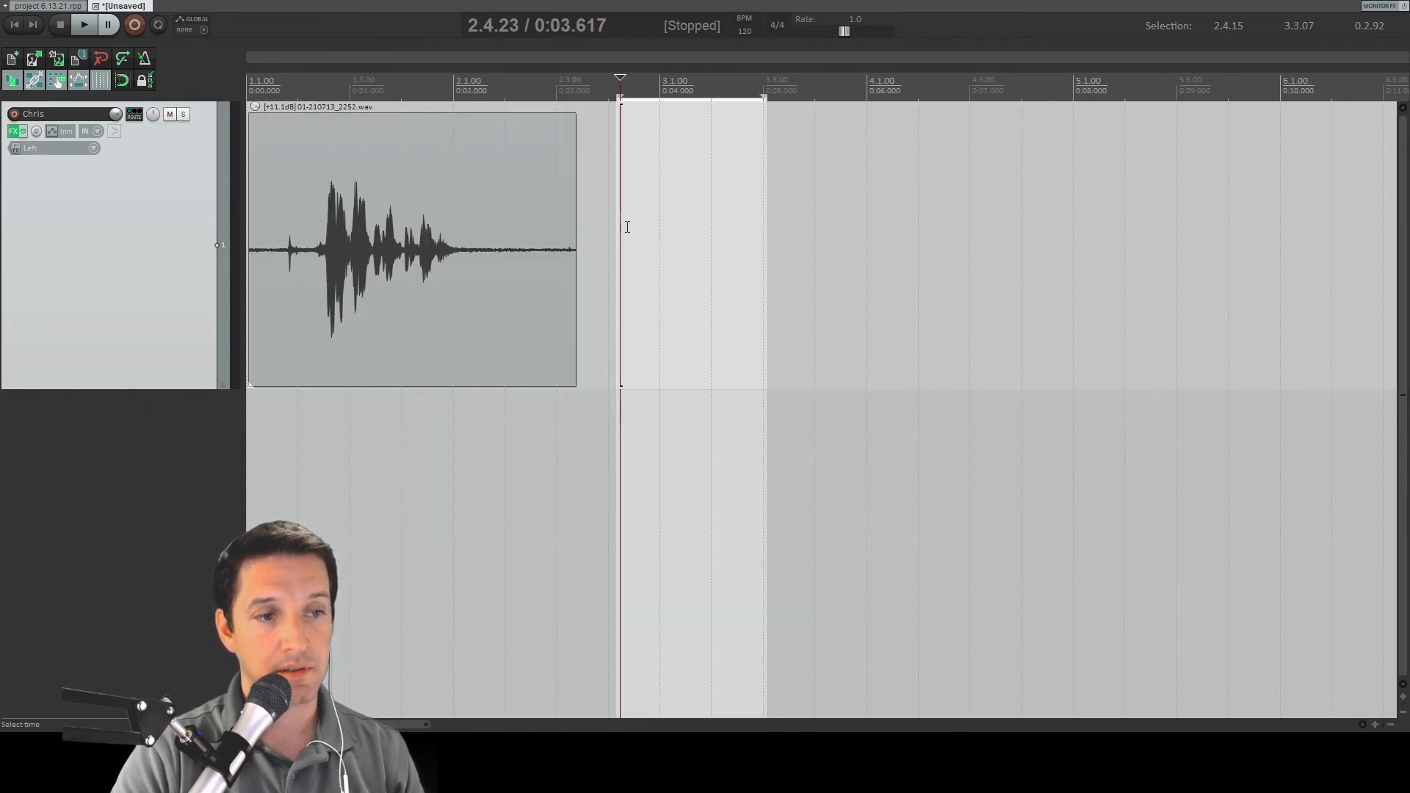
scroll(477, 360, down, 5)
scroll(482, 350, up, 8)
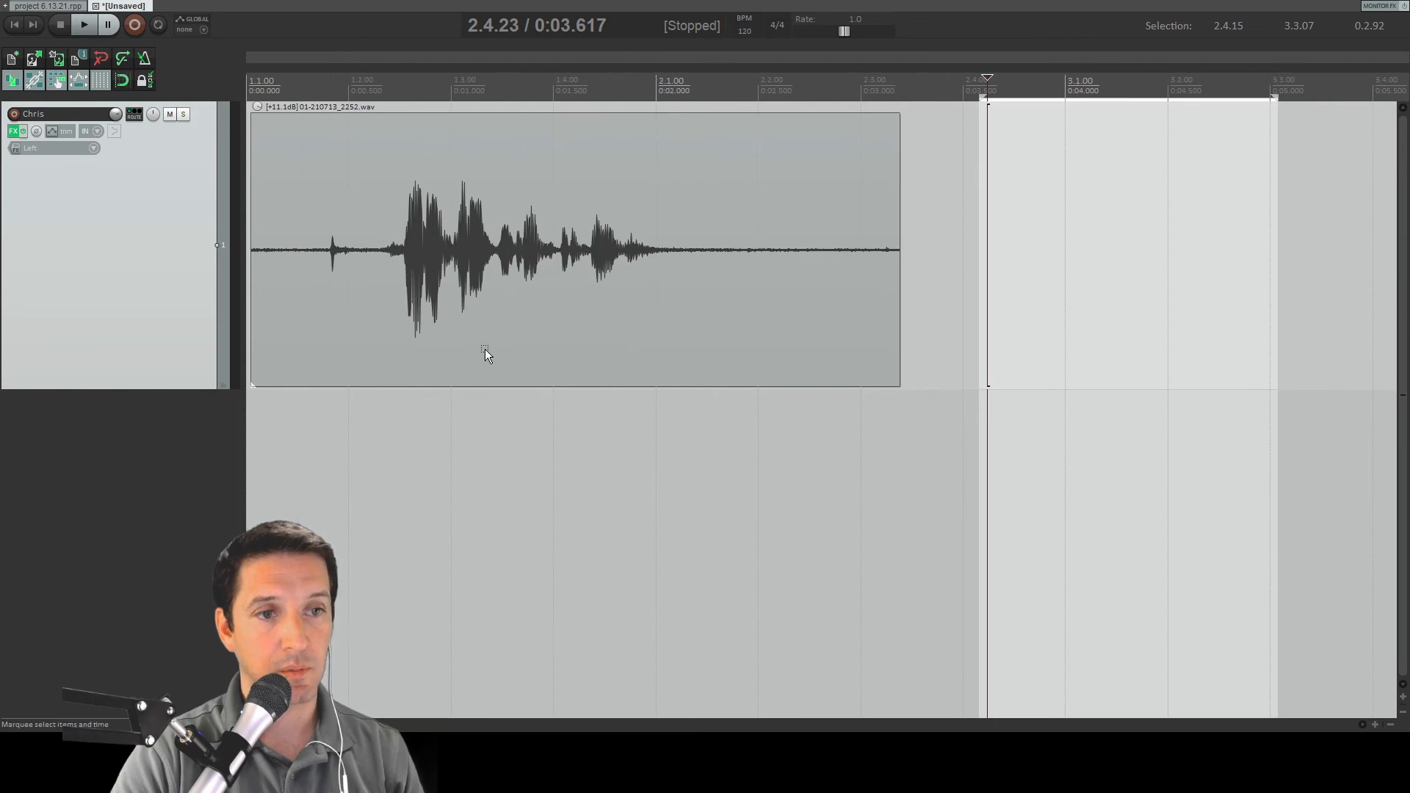
key(ctrl+z)
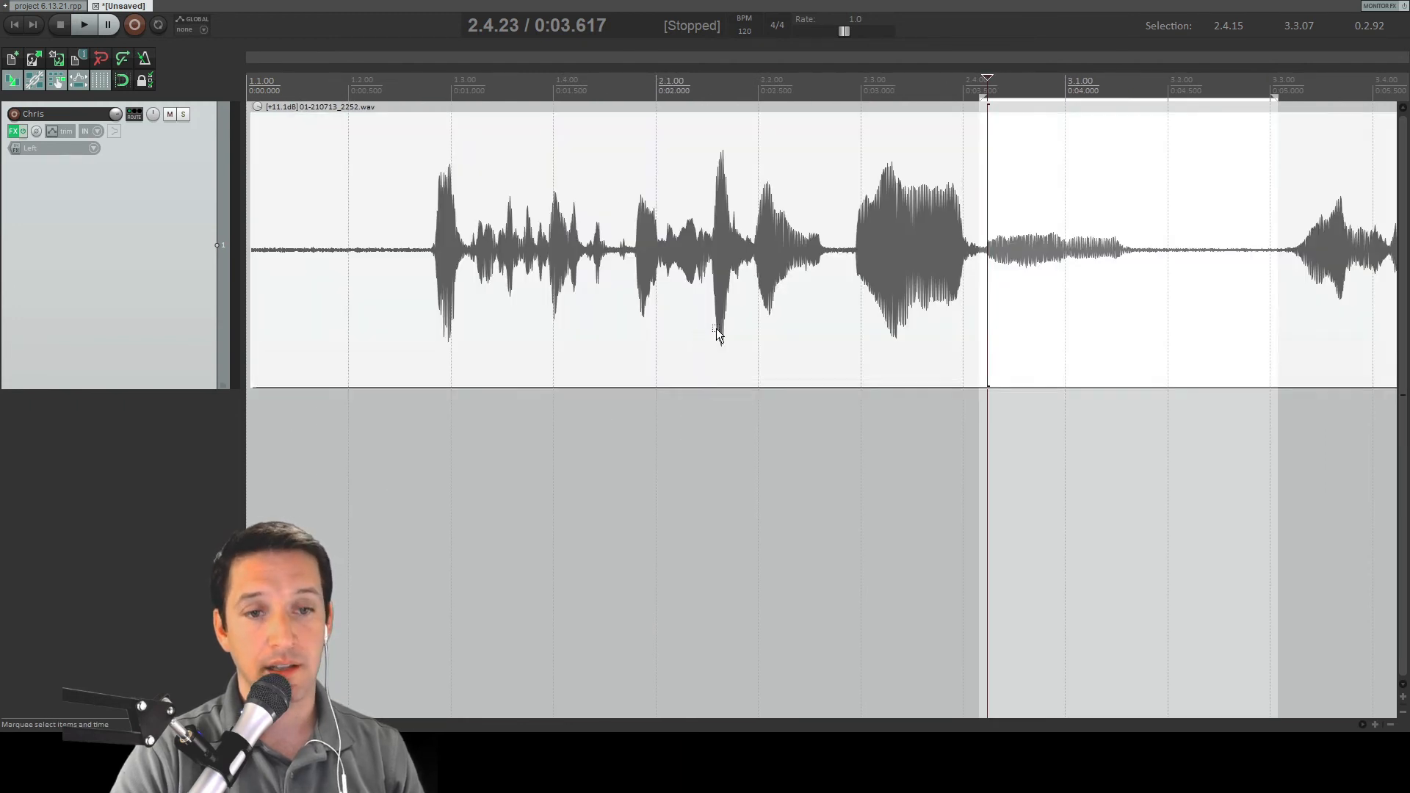
scroll(713, 327, down, 6)
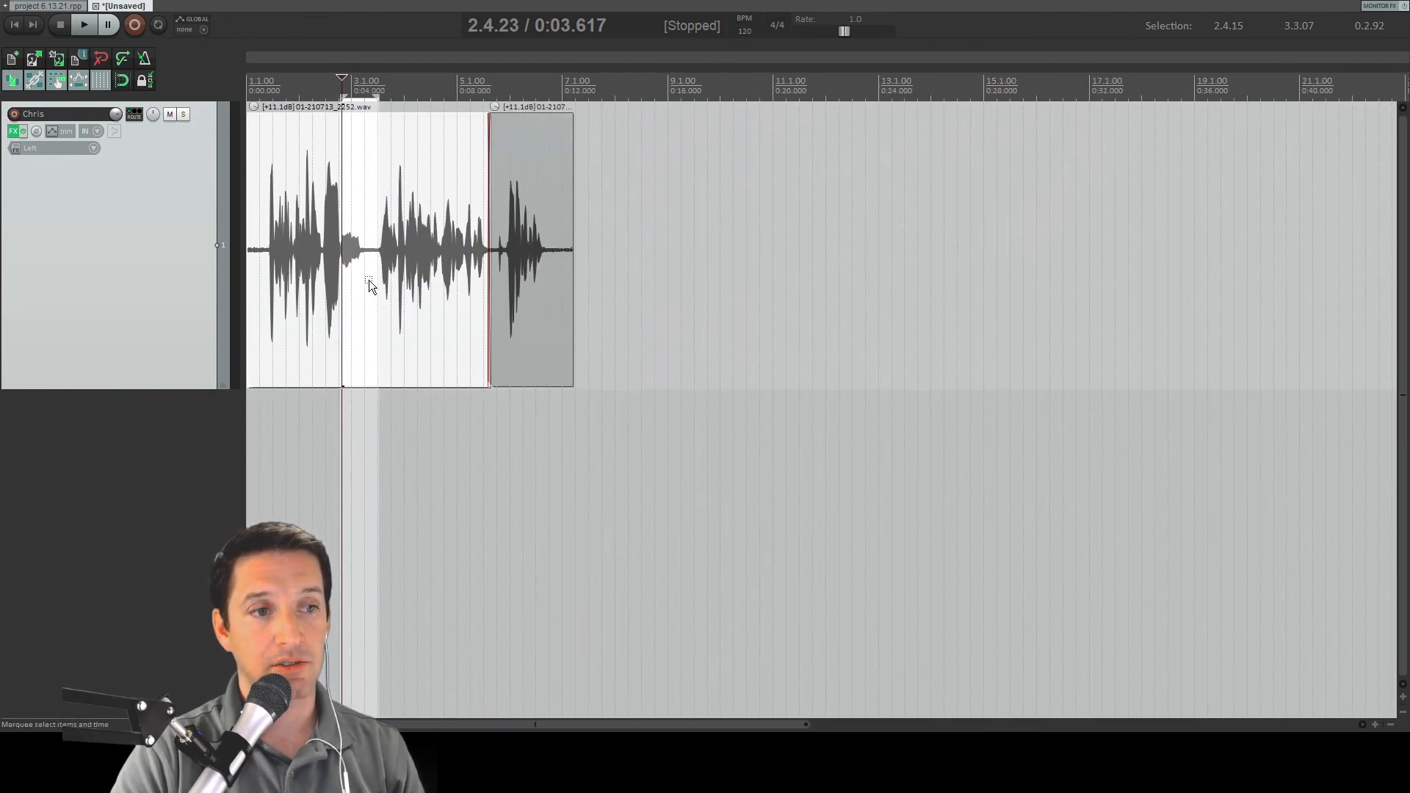
scroll(363, 299, up, 5)
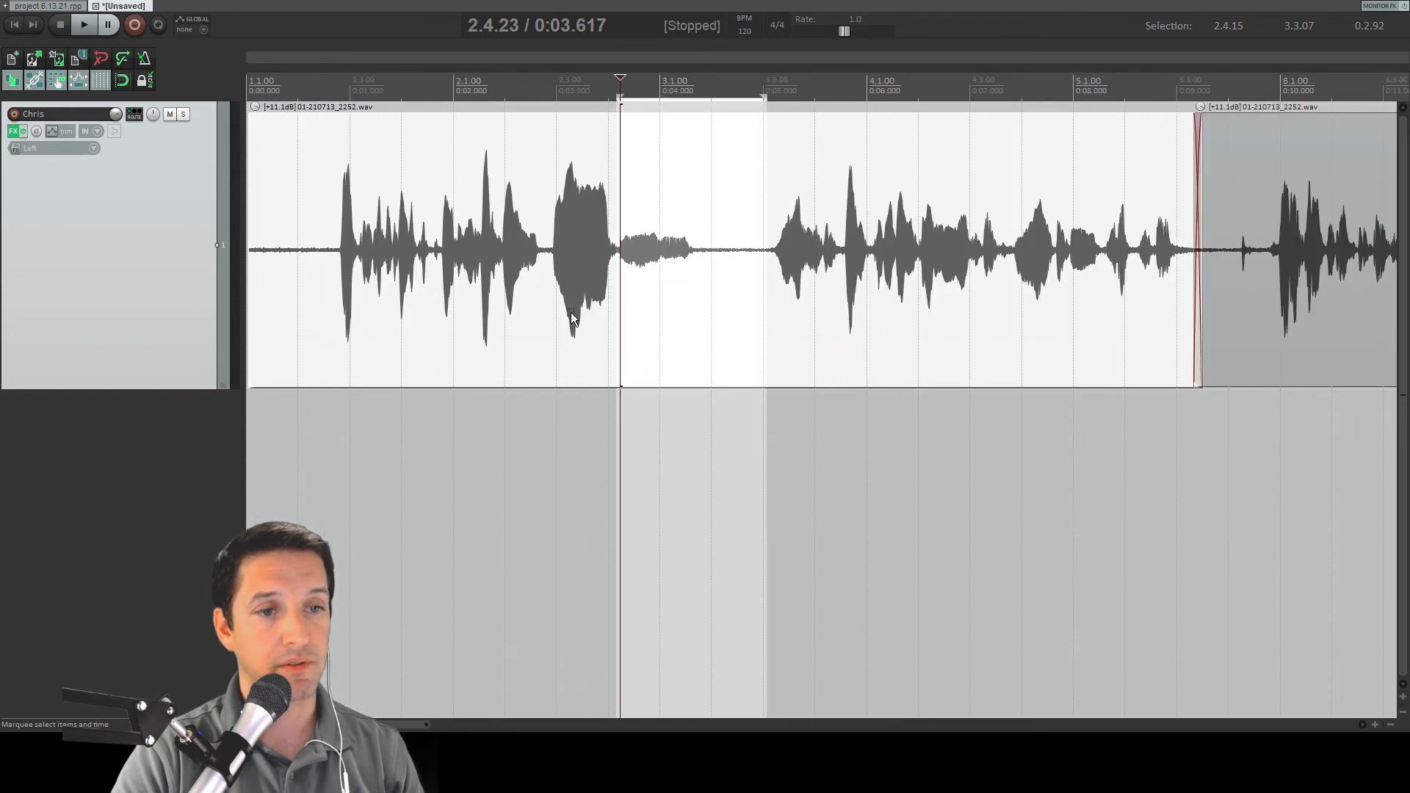
Step: Mark the quiet sound between the two phrases as a time range from 2.4.18 to 3.2.86
click(612, 290)
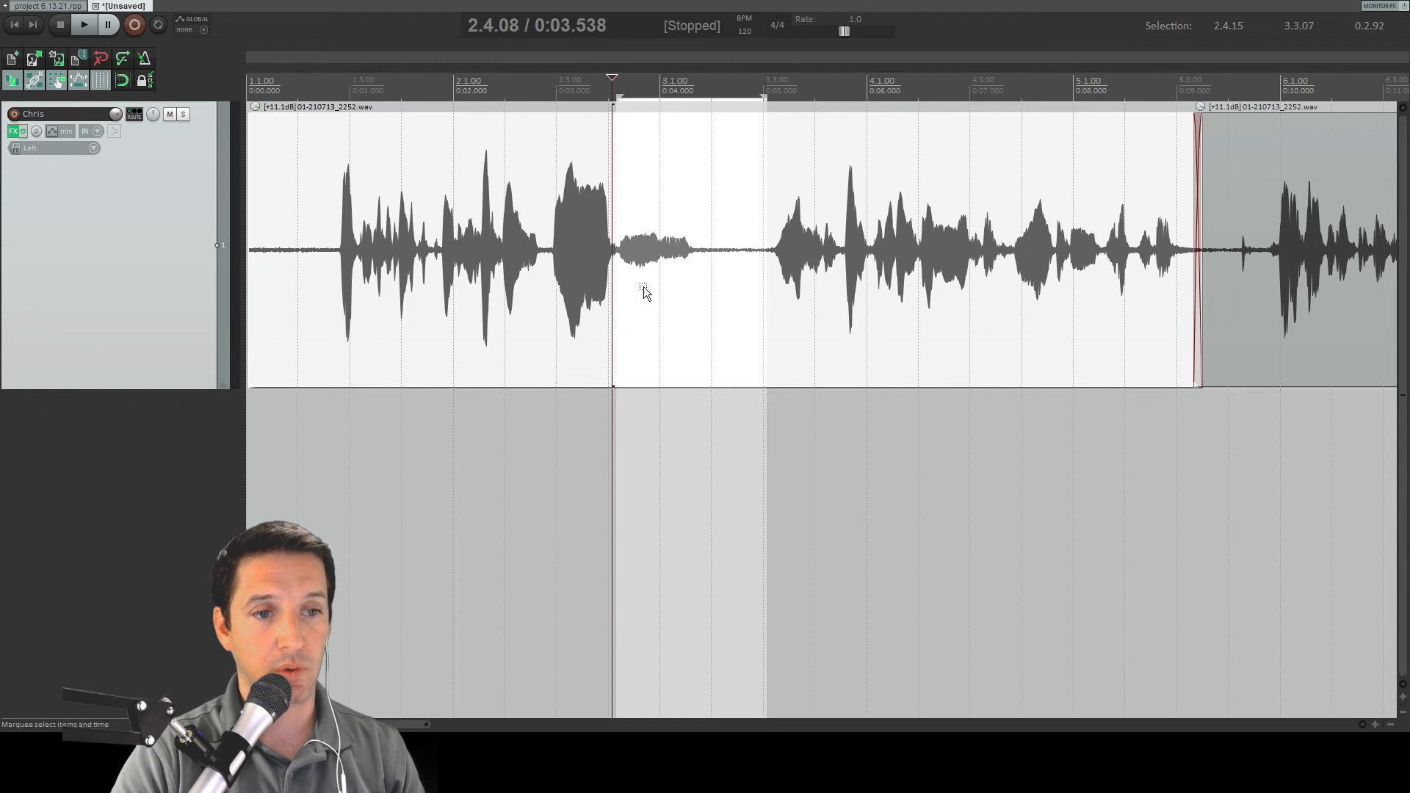
click(759, 277)
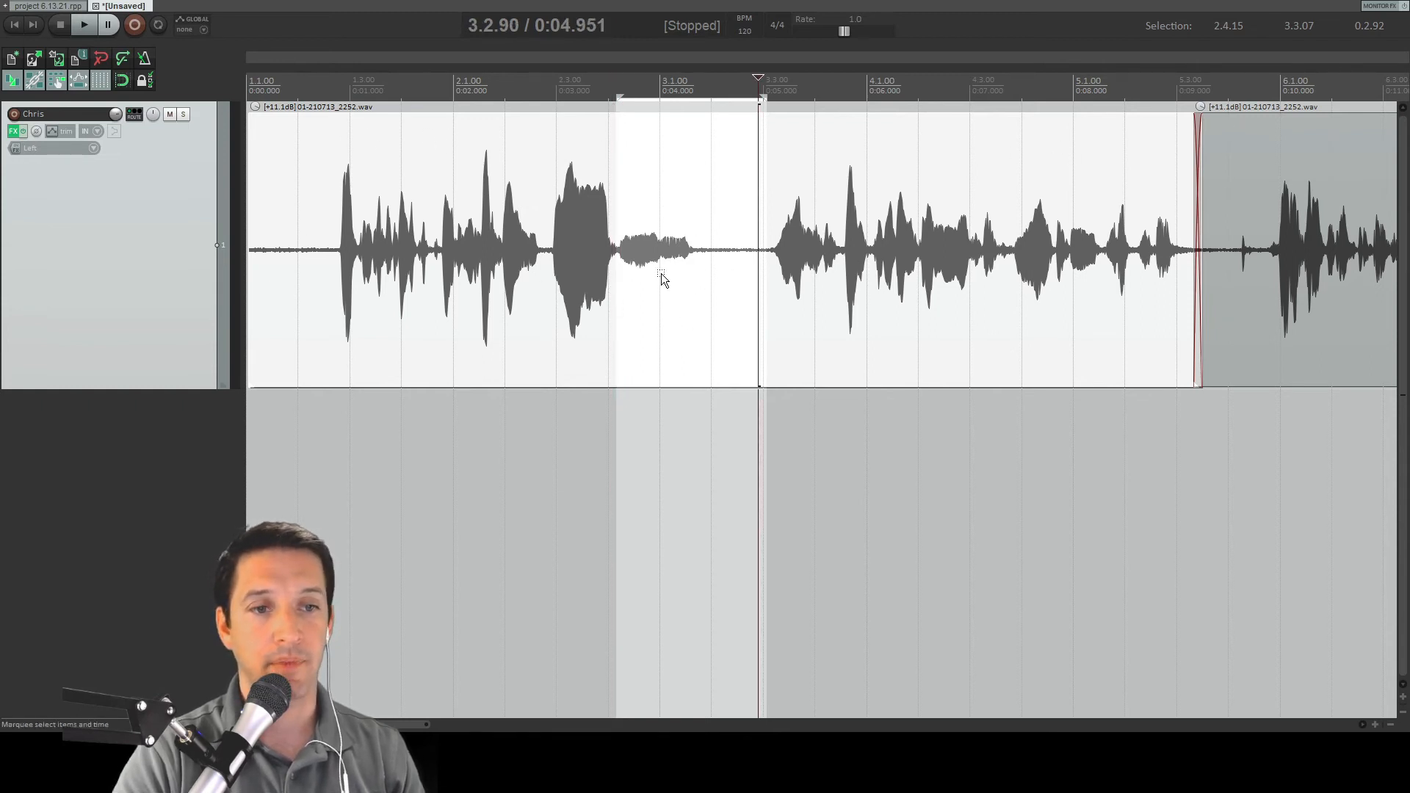
click(621, 297)
click(619, 292)
click(757, 288)
drag(615, 291, 757, 283)
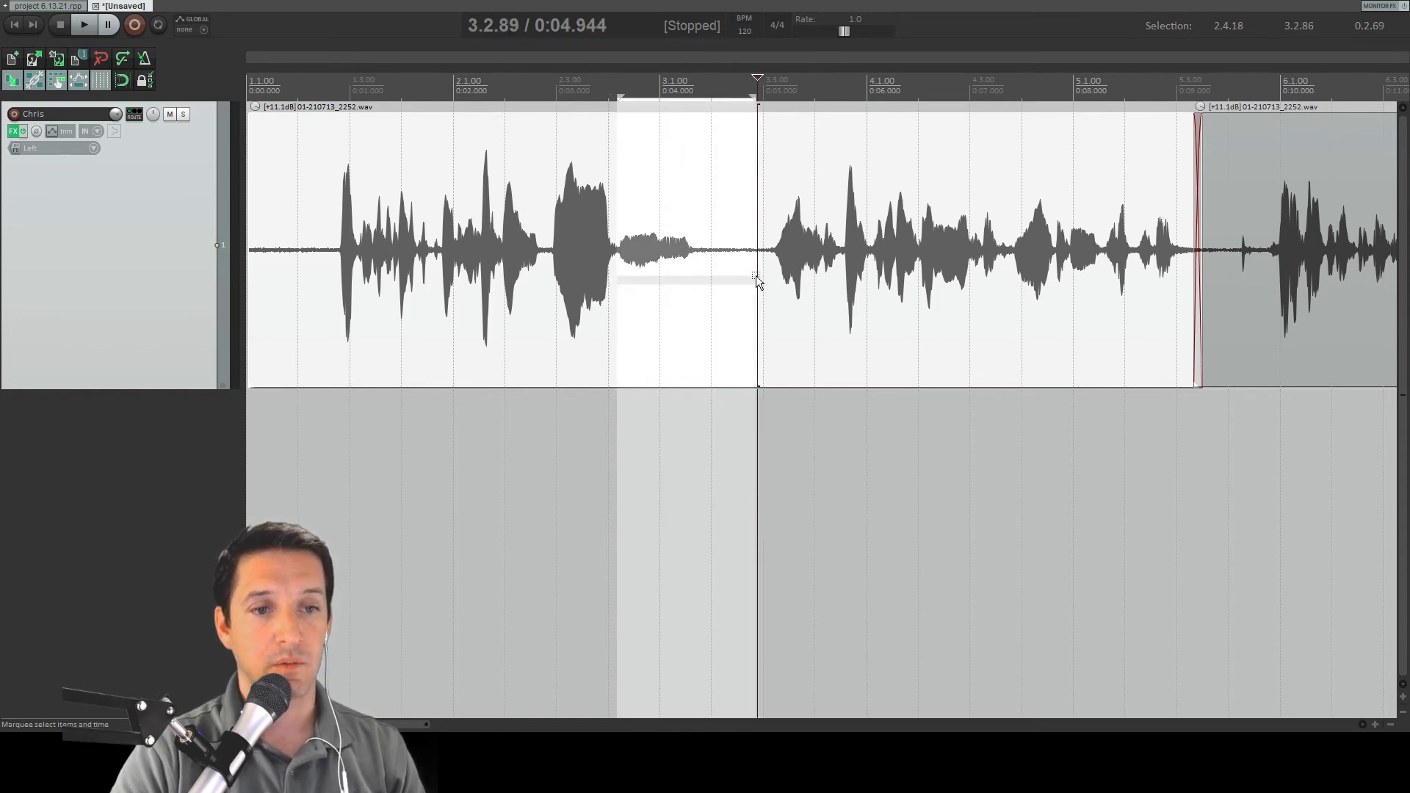
Step: Isolate the quiet sound as its own piece by cutting out slivers from 2.4.12 to 2.4.19 and from 3.2.82 to 3.2.93
click(617, 277)
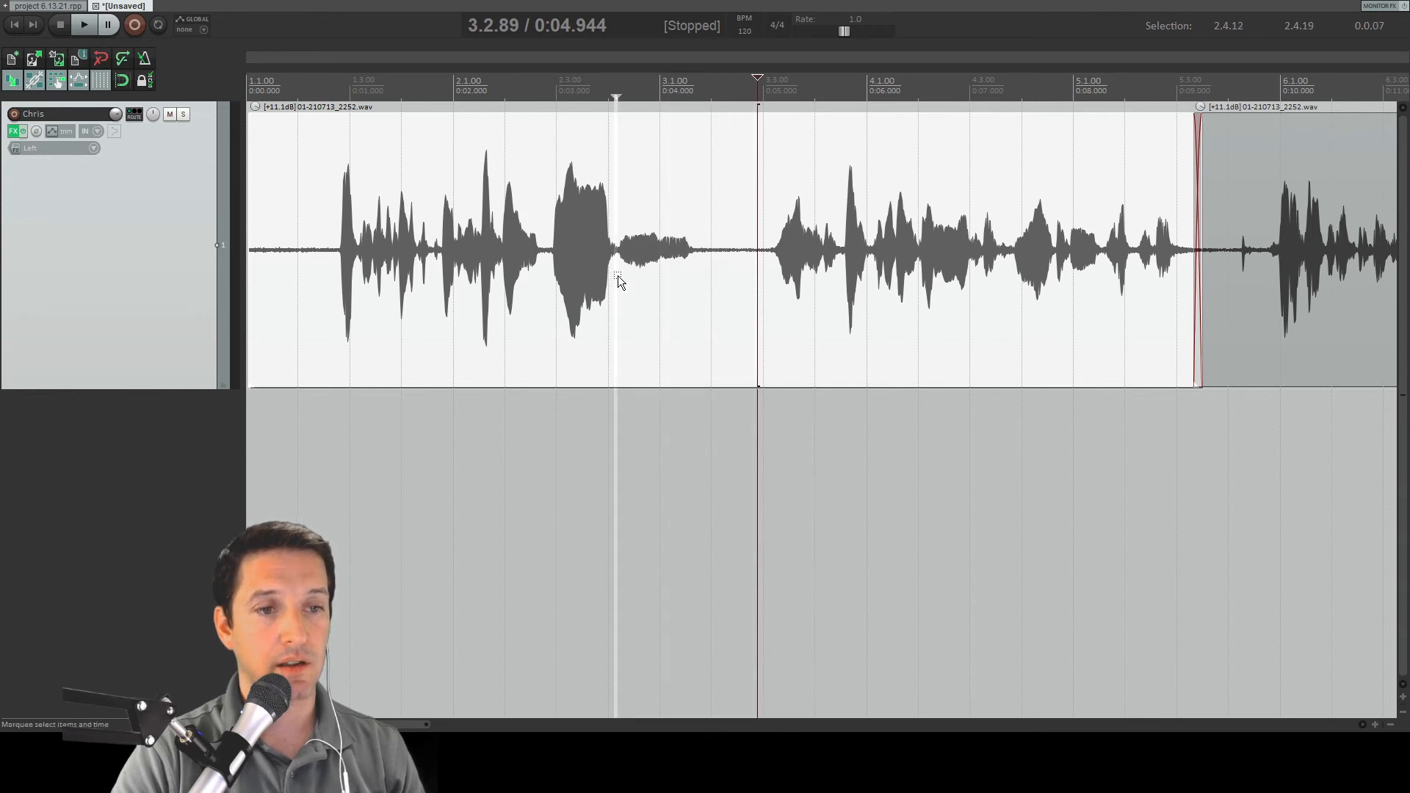
key(Delete)
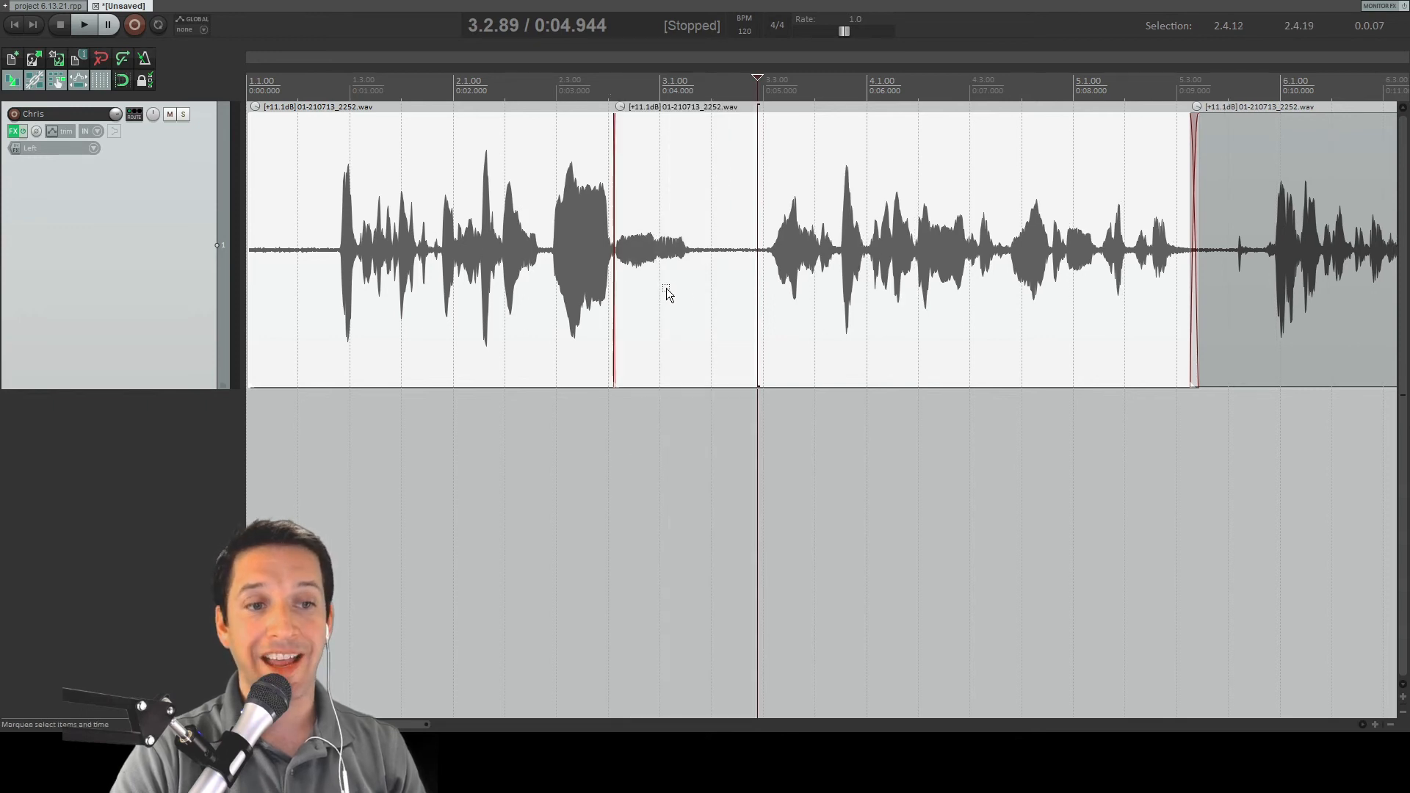
click(758, 277)
key(s)
Step: Undo deleting the isolated quiet piece without ripple editing, and delete it again with ripple editing on
click(707, 282)
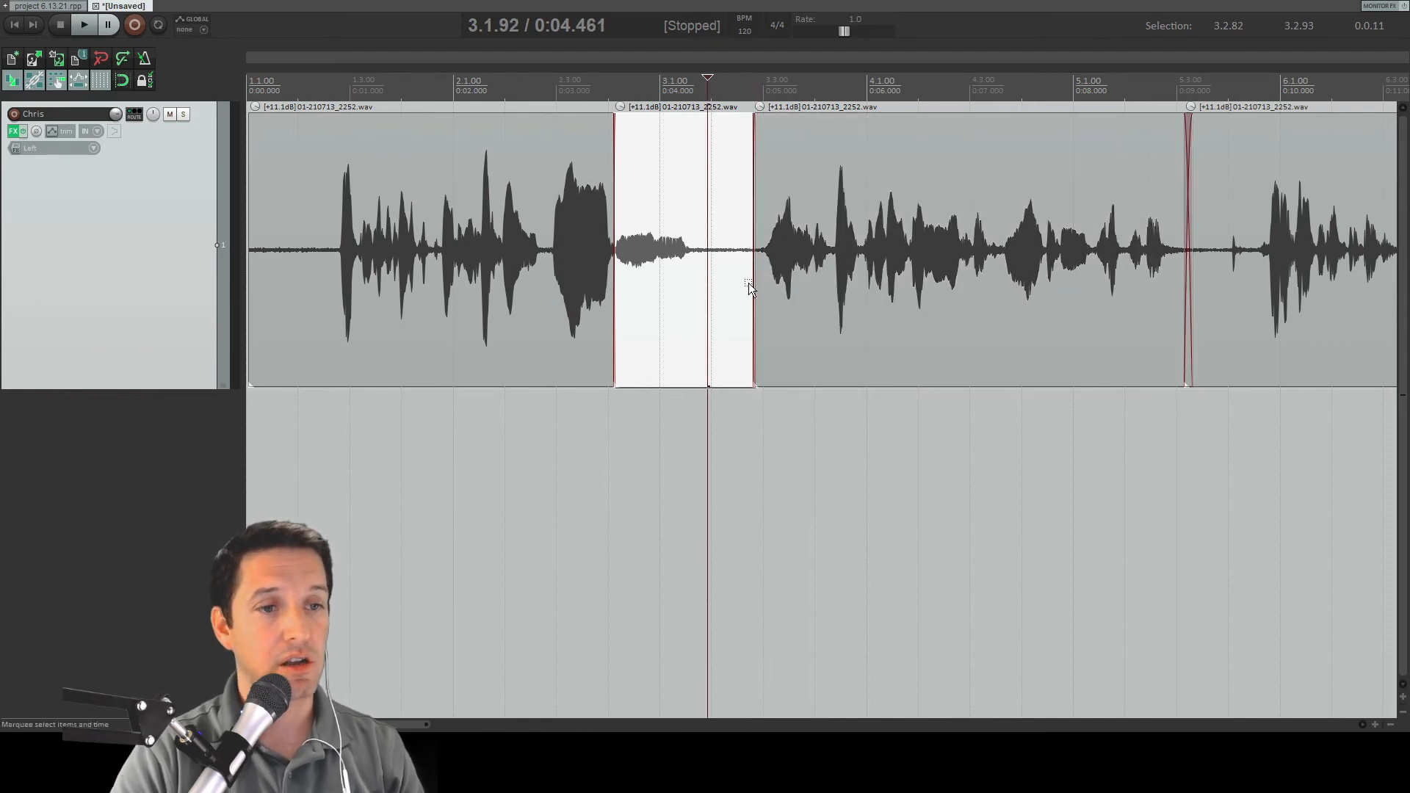
key(Delete)
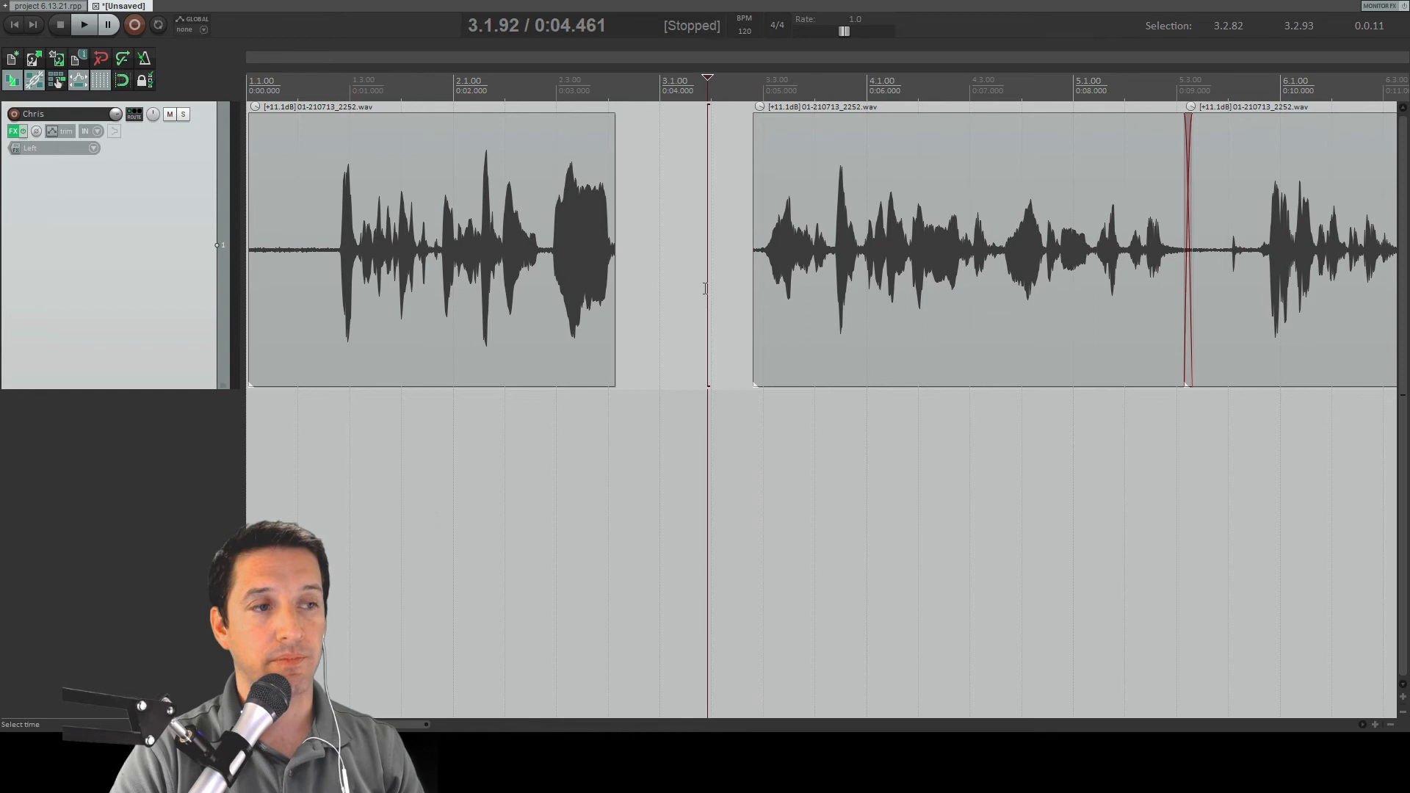
key(ctrl+z)
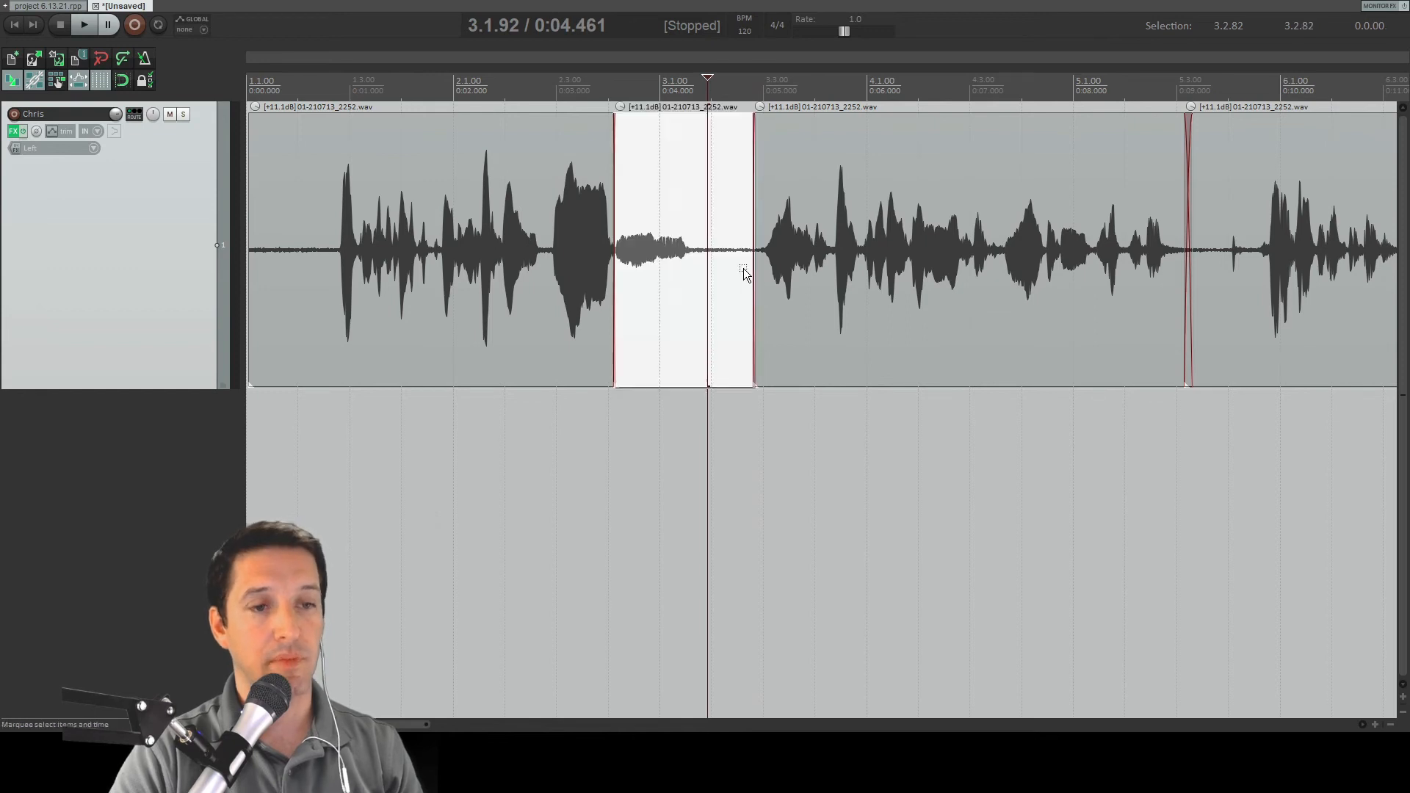
click(56, 79)
key(Delete)
Step: Play across the new join from 0:02.671, and replay the end of the middle piece from 0:06.635
click(522, 270)
key(space)
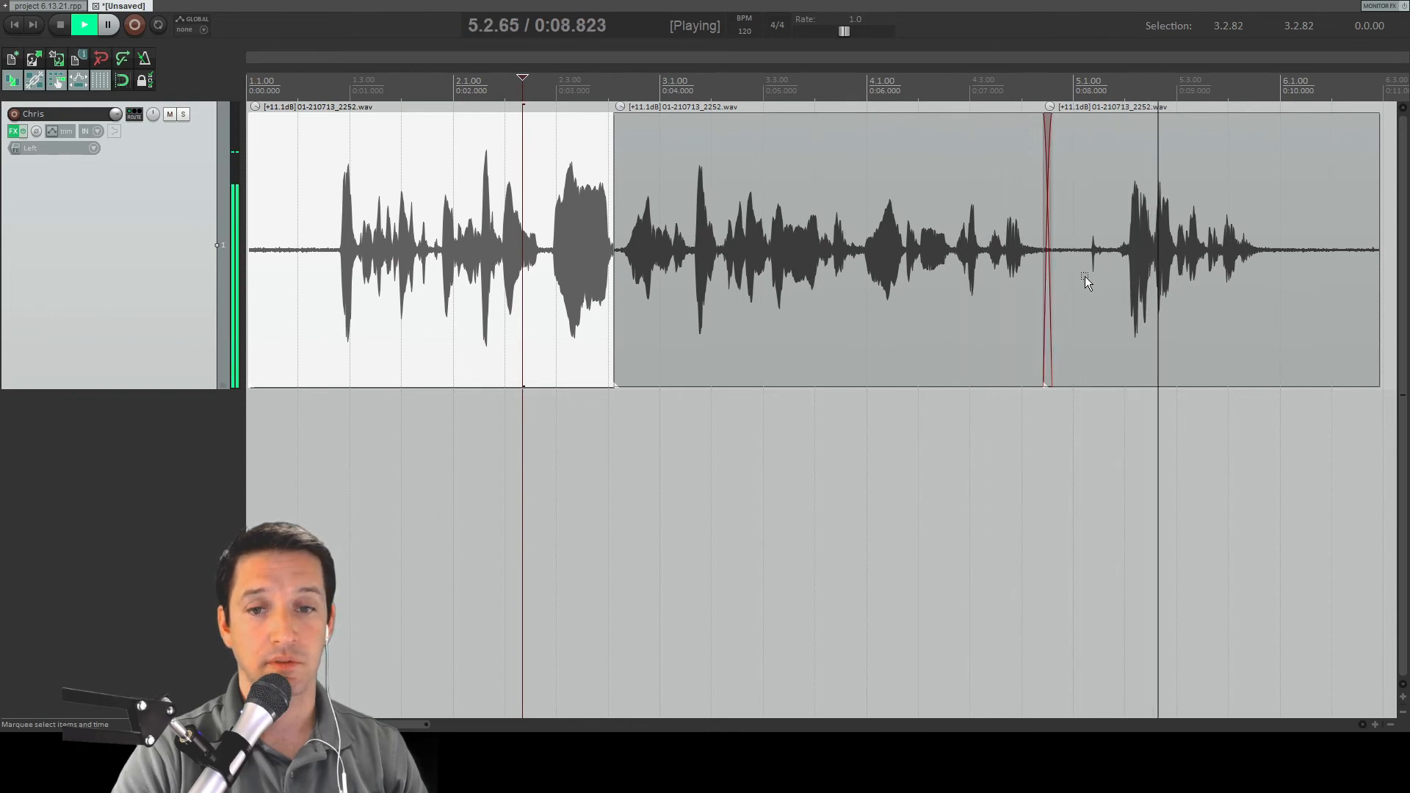
key(space)
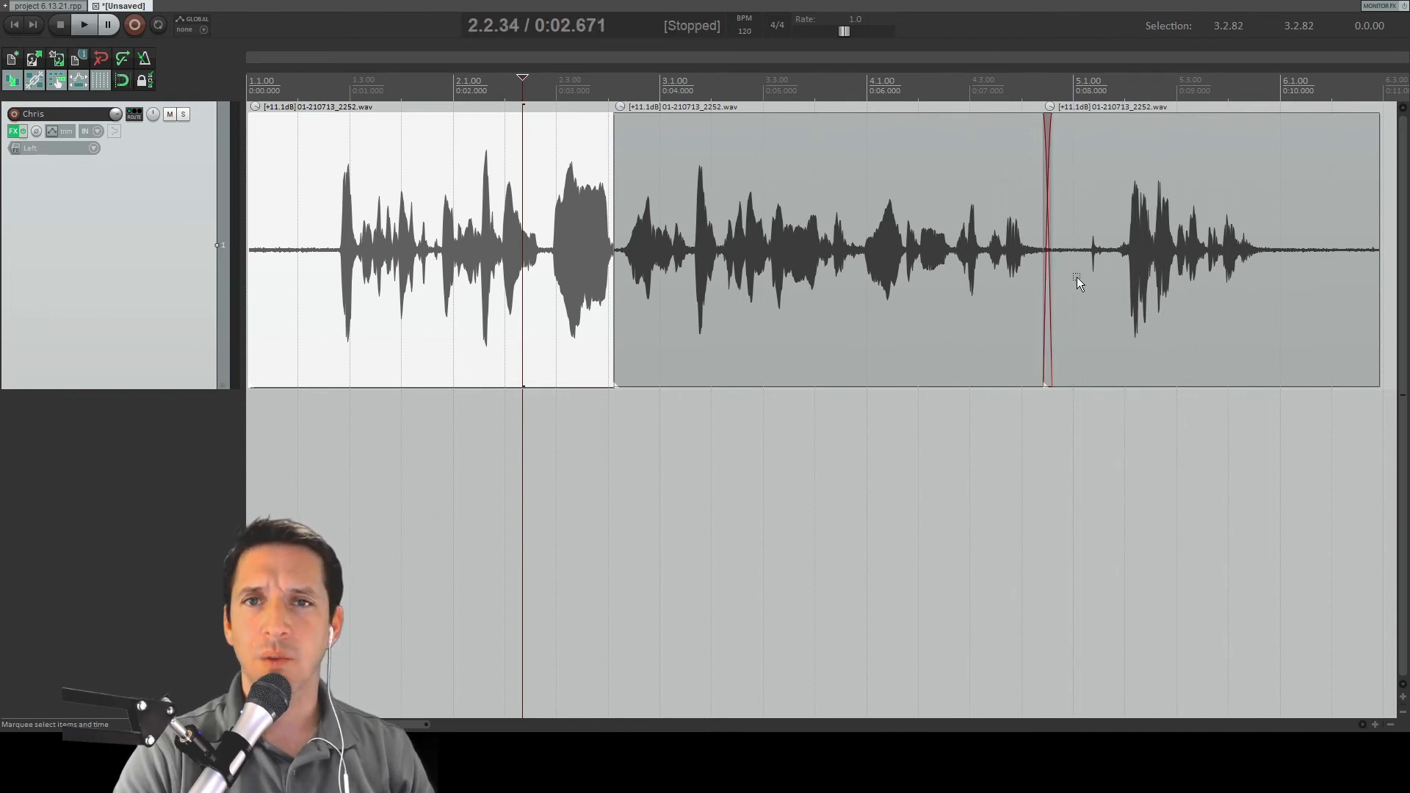
click(932, 259)
key(space)
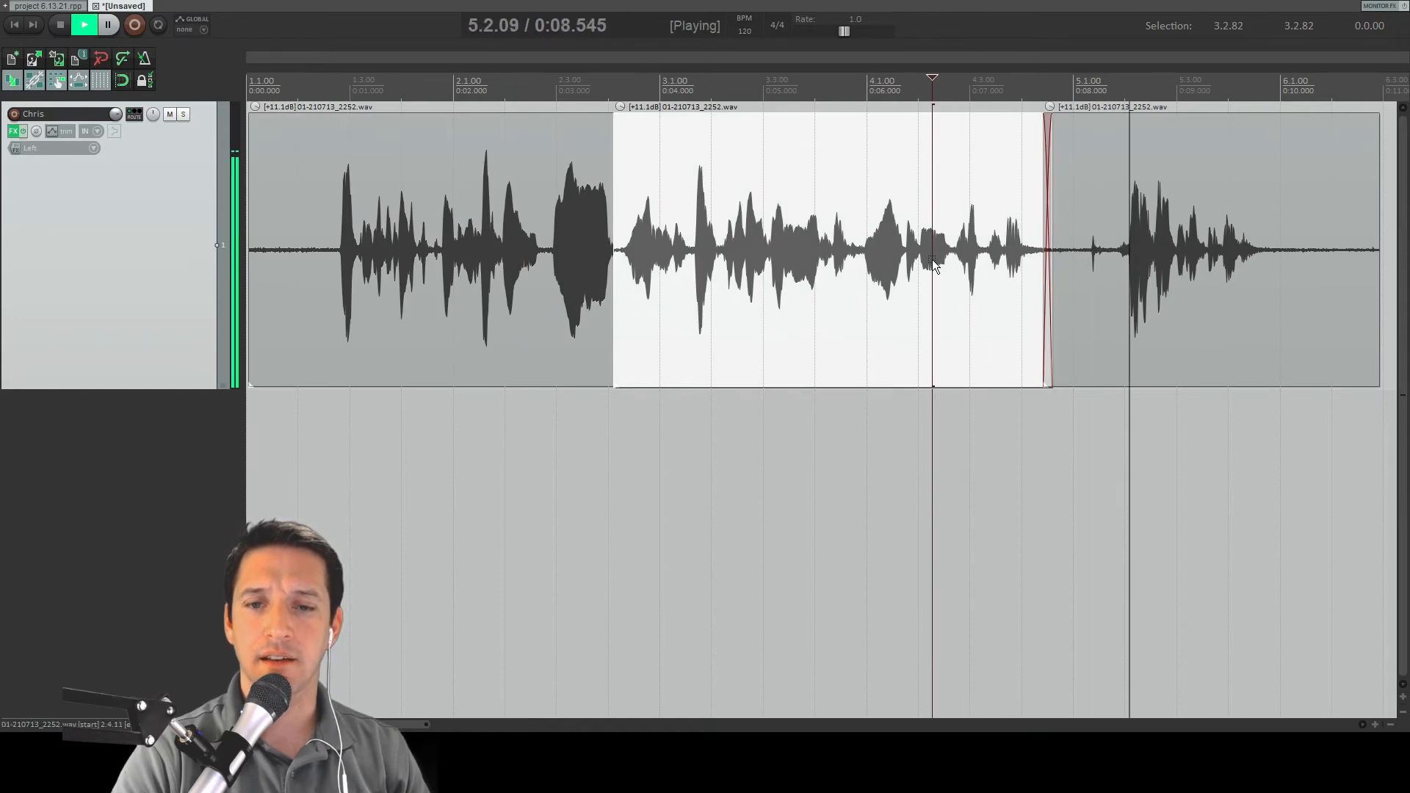
key(space)
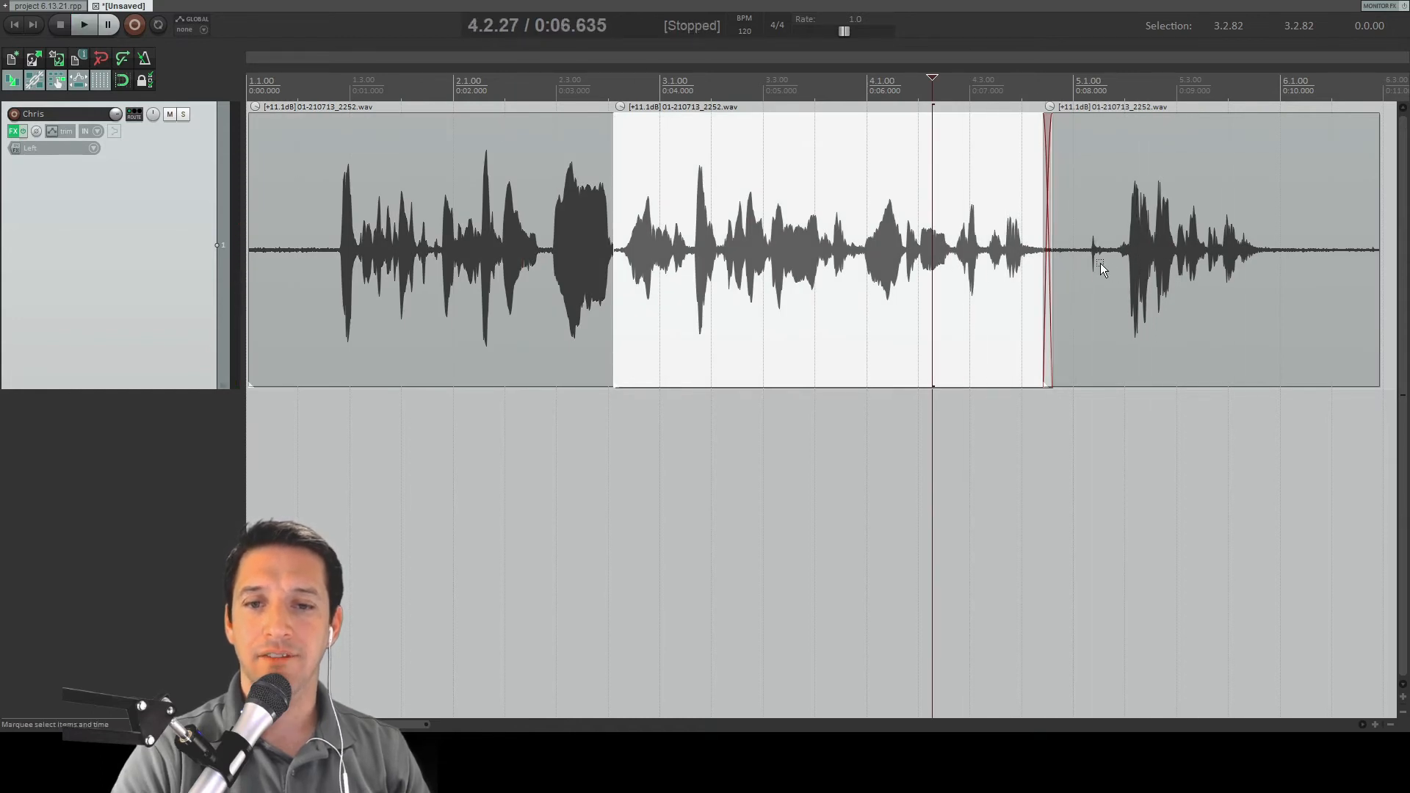
Step: Mark the small click near 0:08.2 in the last piece from 5.1.26 to 5.1.69, and turn on repeat
click(1092, 263)
scroll(1099, 281, up, 5)
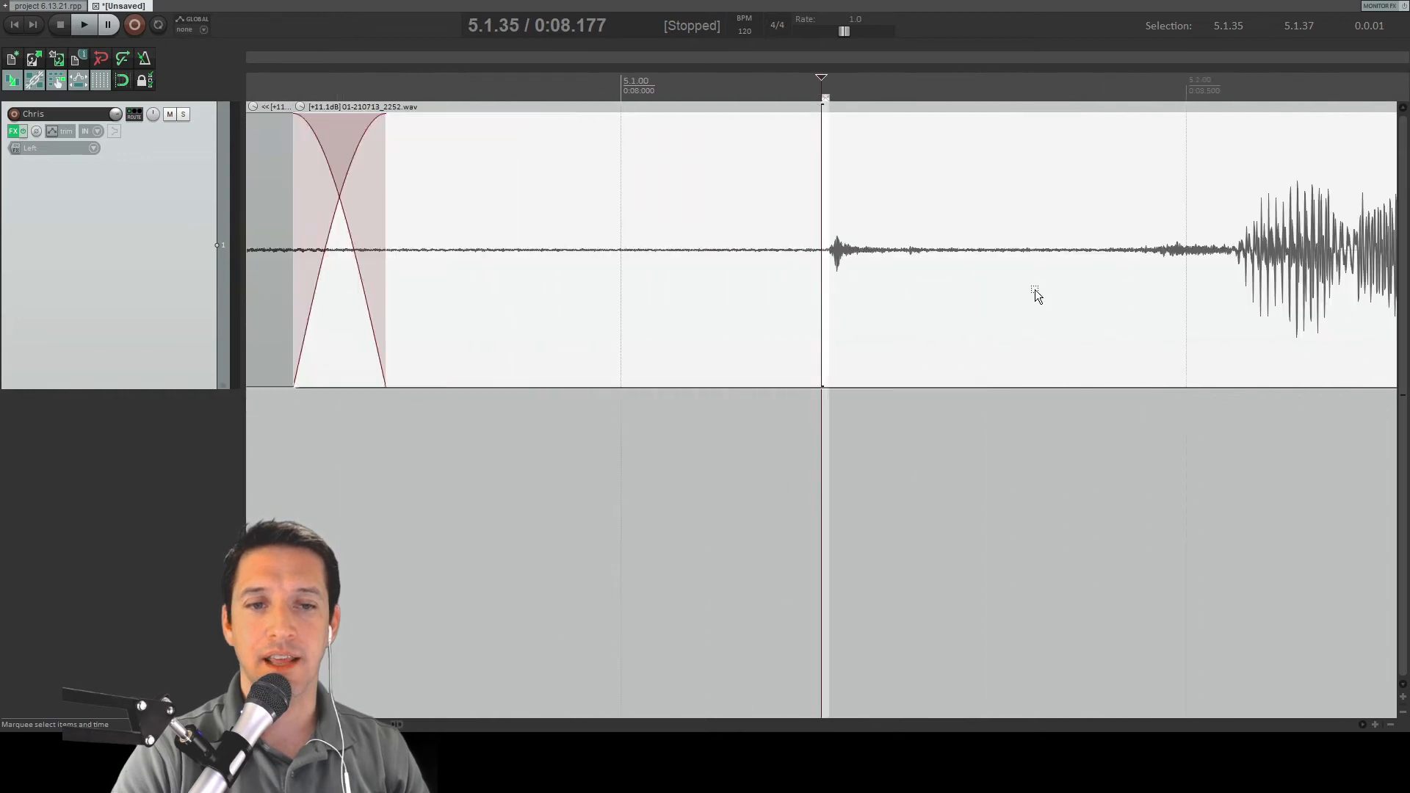
scroll(1034, 290, up, 2)
click(812, 281)
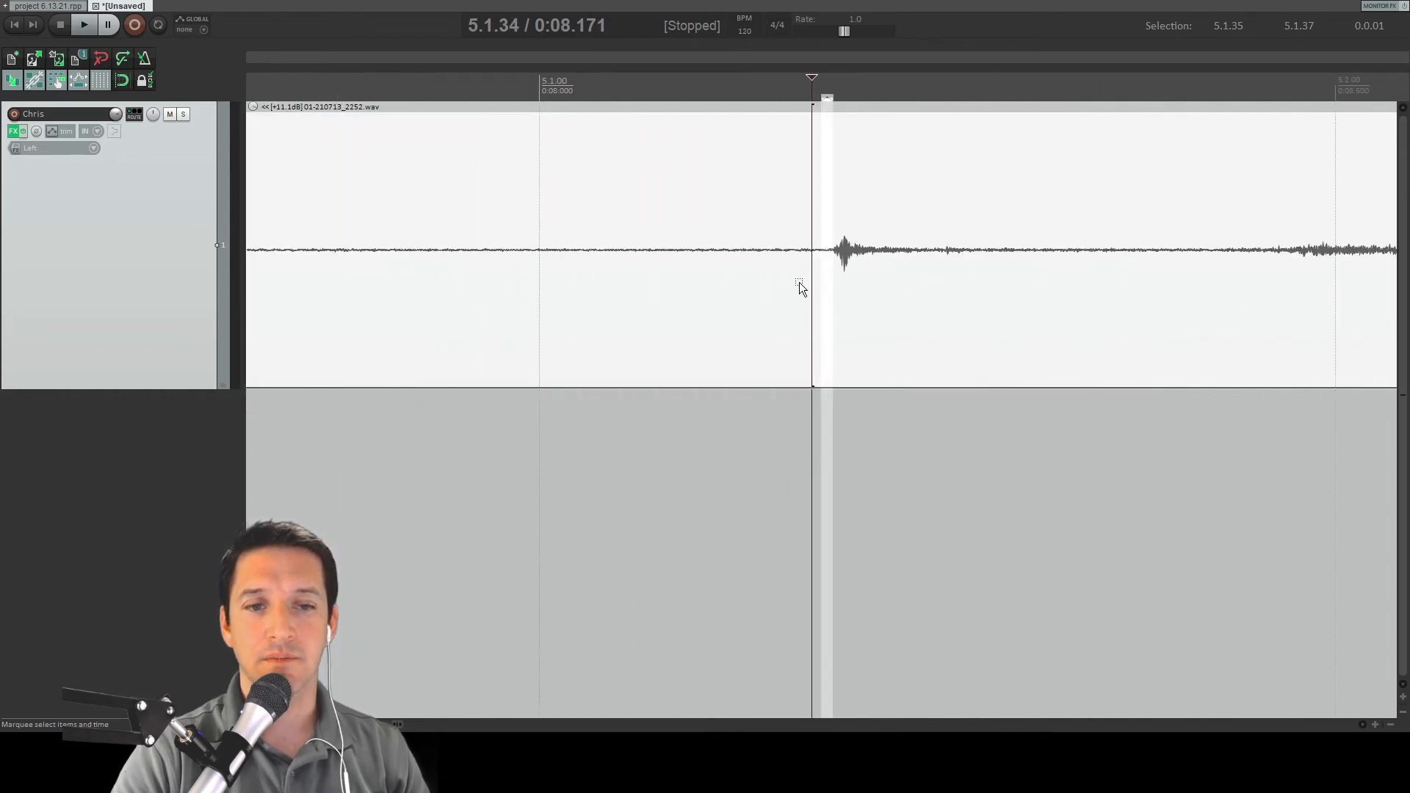
drag(801, 283, 1144, 294)
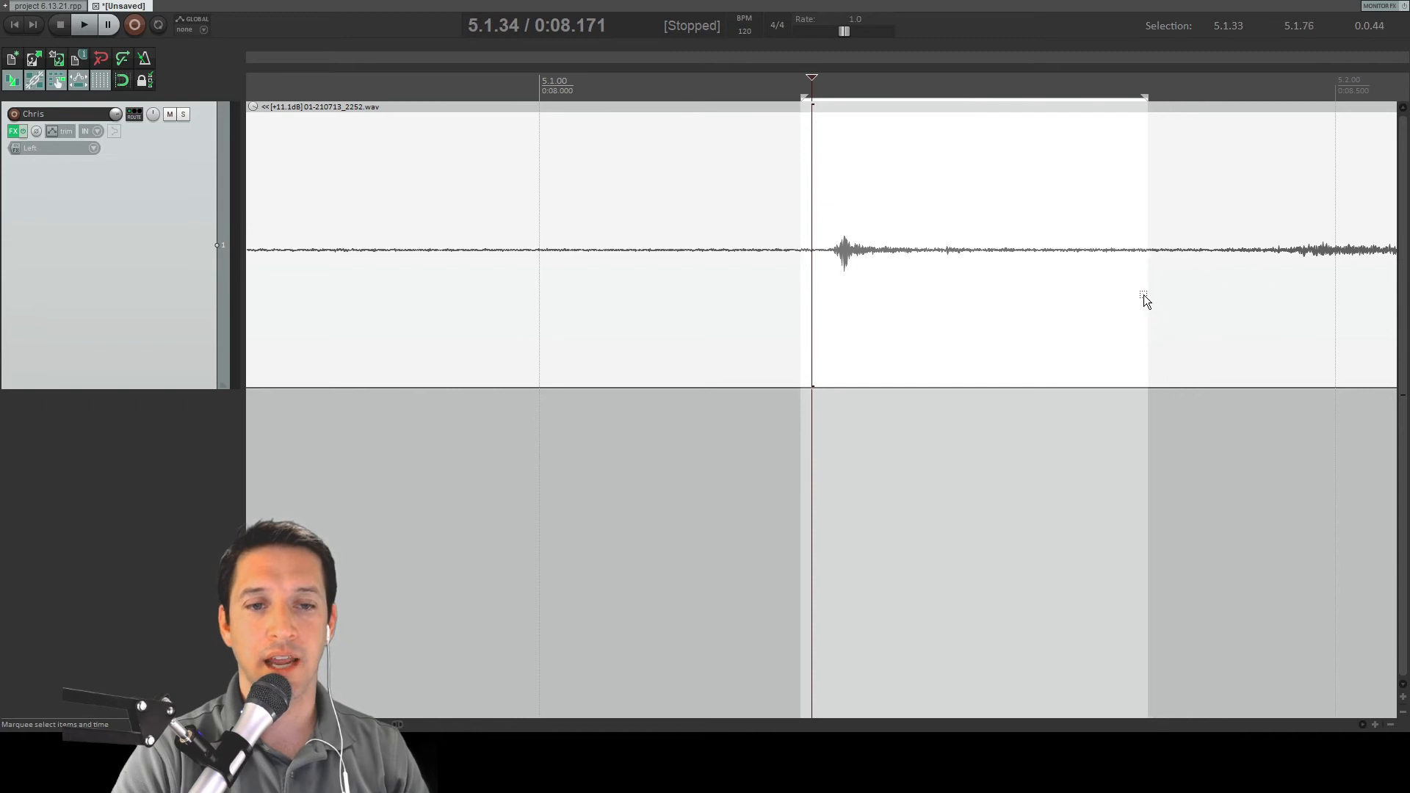
click(862, 289)
click(825, 299)
drag(744, 326, 1086, 323)
click(158, 24)
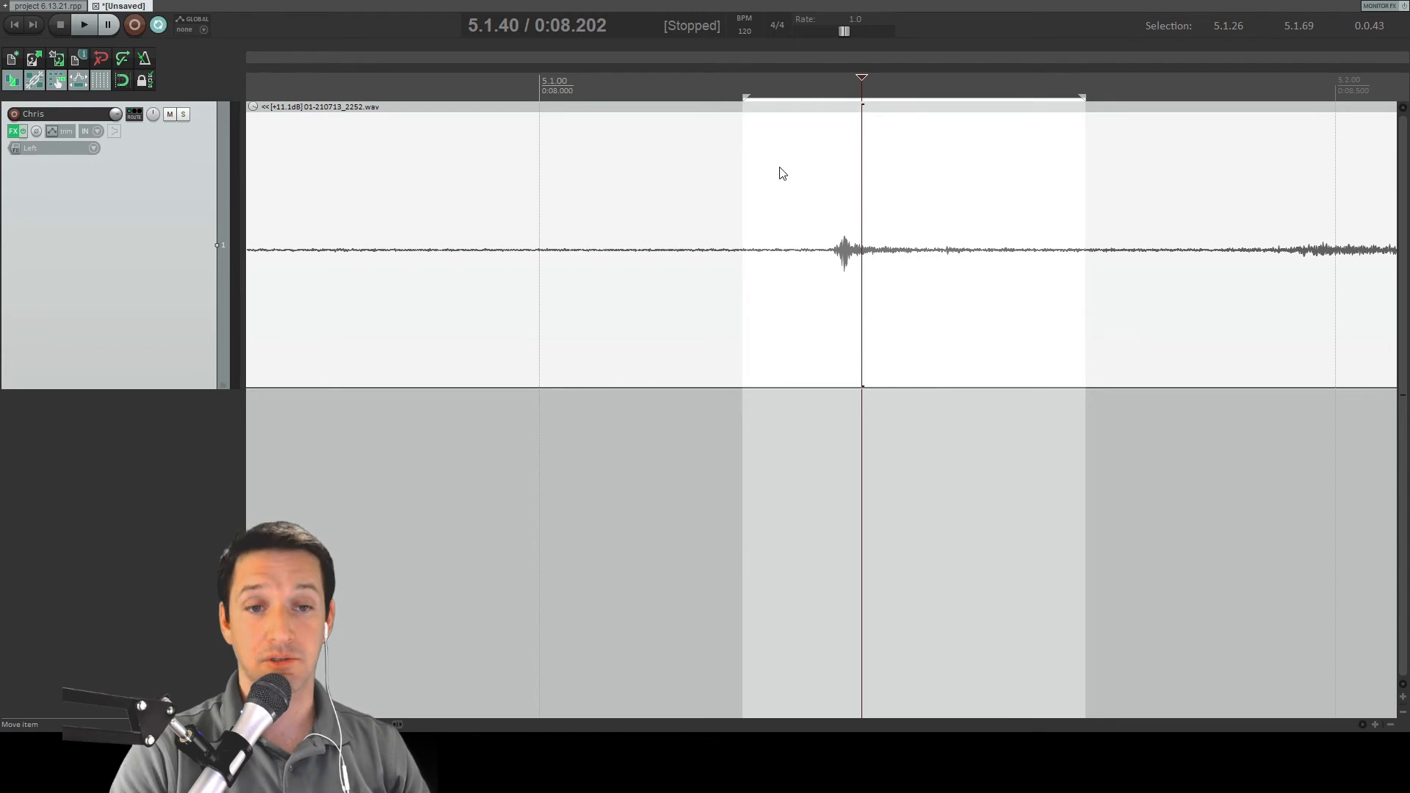
Step: Play the small click from 0:08.172, widen the marked range to 4.4.83 through 5.2.06, and play it again
click(814, 190)
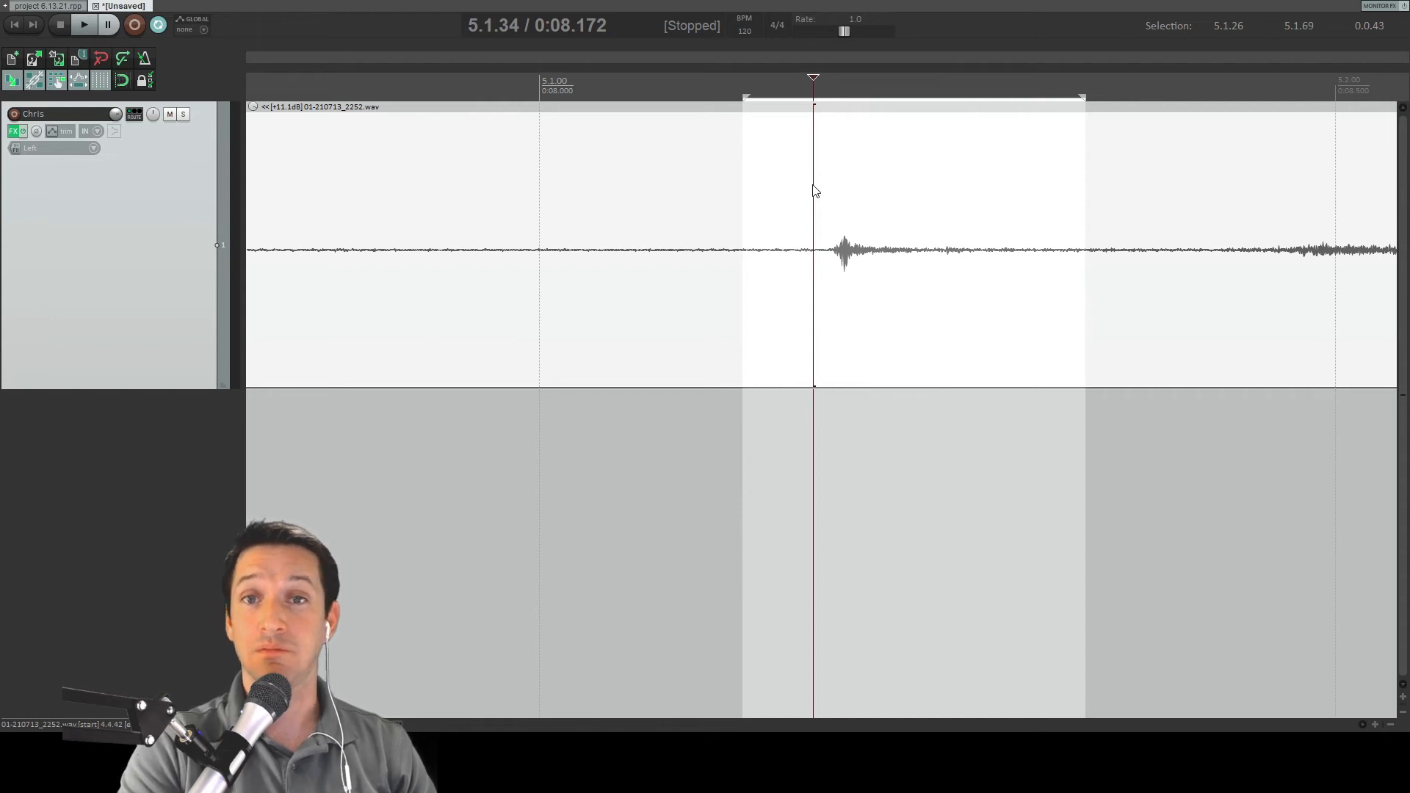
key(space)
key(space)
drag(401, 289, 1381, 283)
key(space)
key(space)
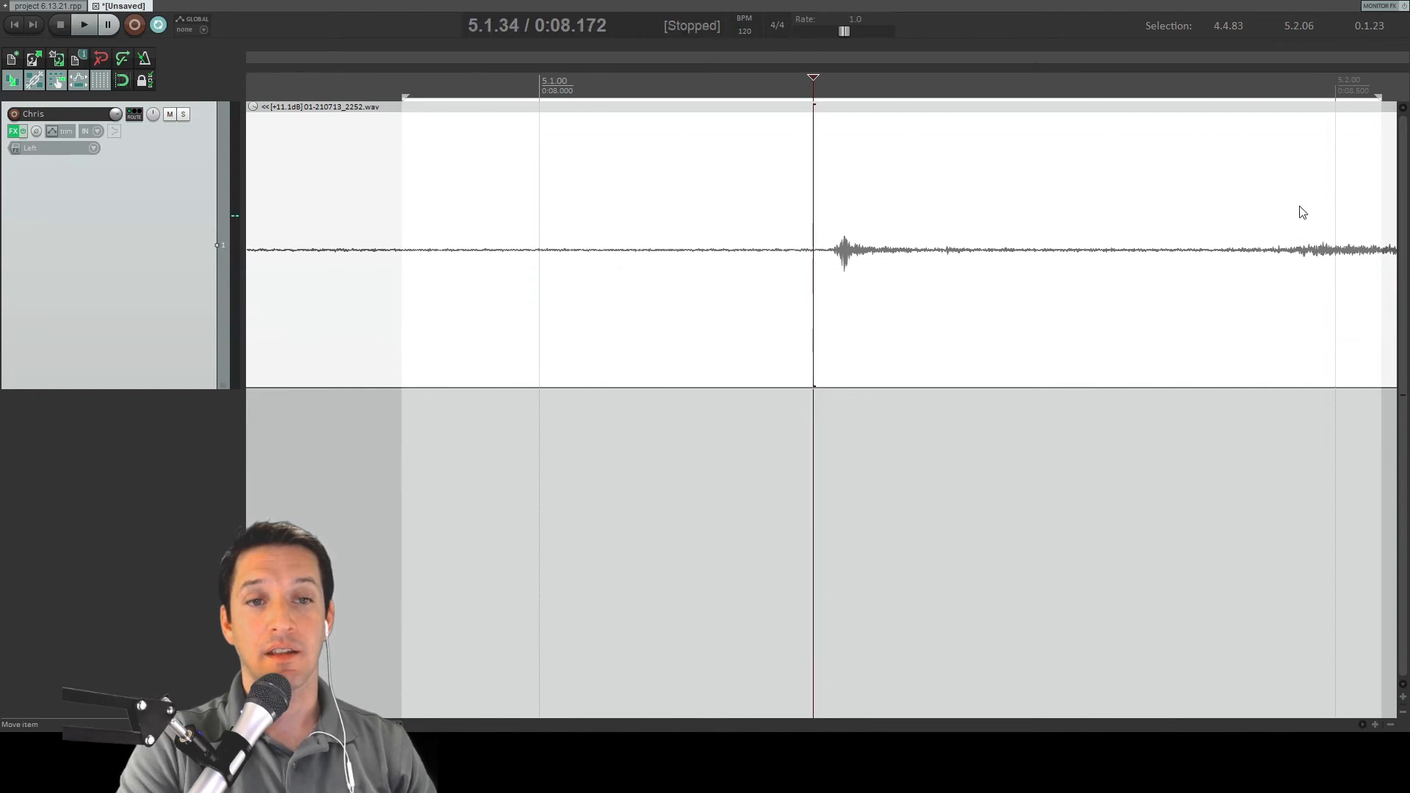
Step: Cut the range from 5.1.22 to 5.1.74 around the small click out of the last piece, closing the gap
click(674, 268)
drag(717, 311, 1128, 316)
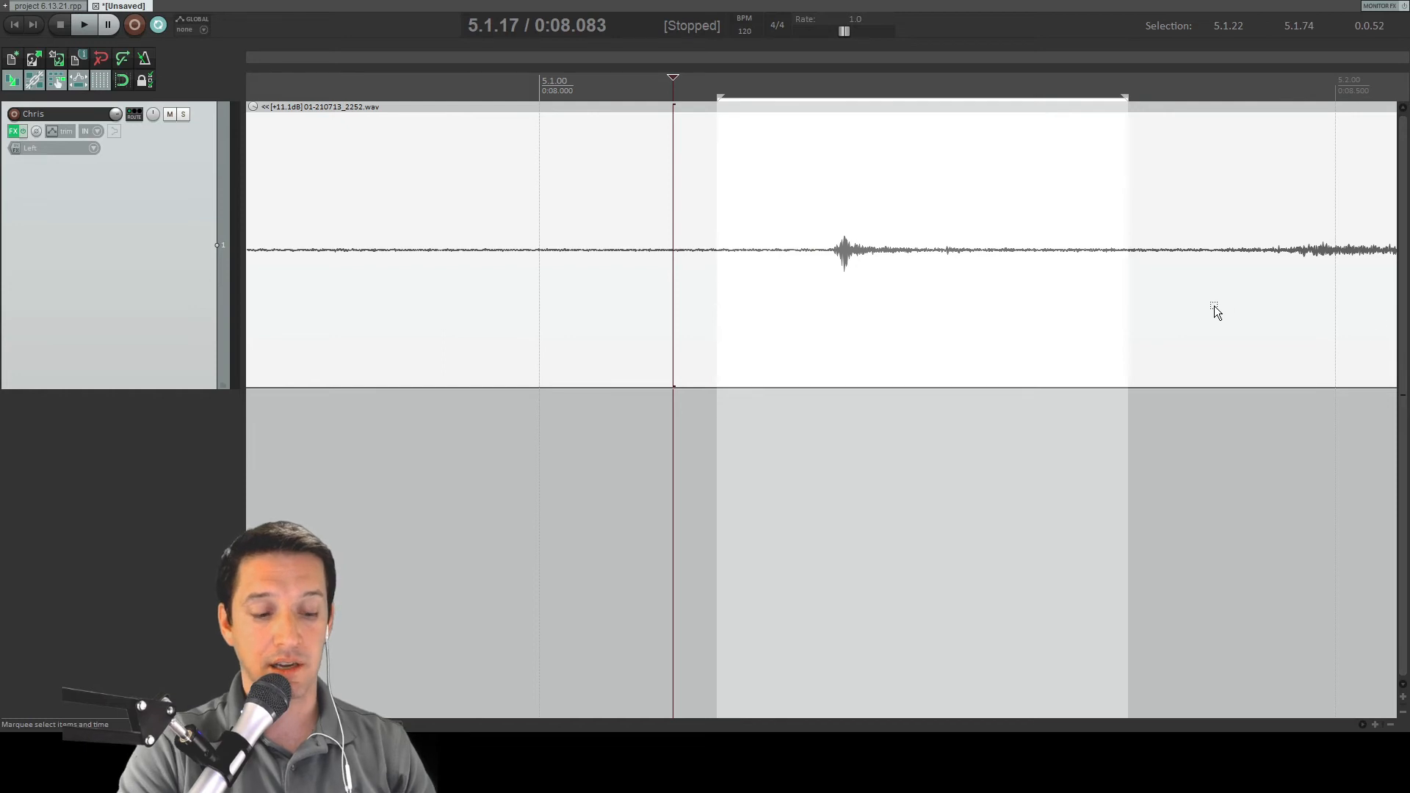
key(ctrl+Delete)
scroll(961, 289, down, 5)
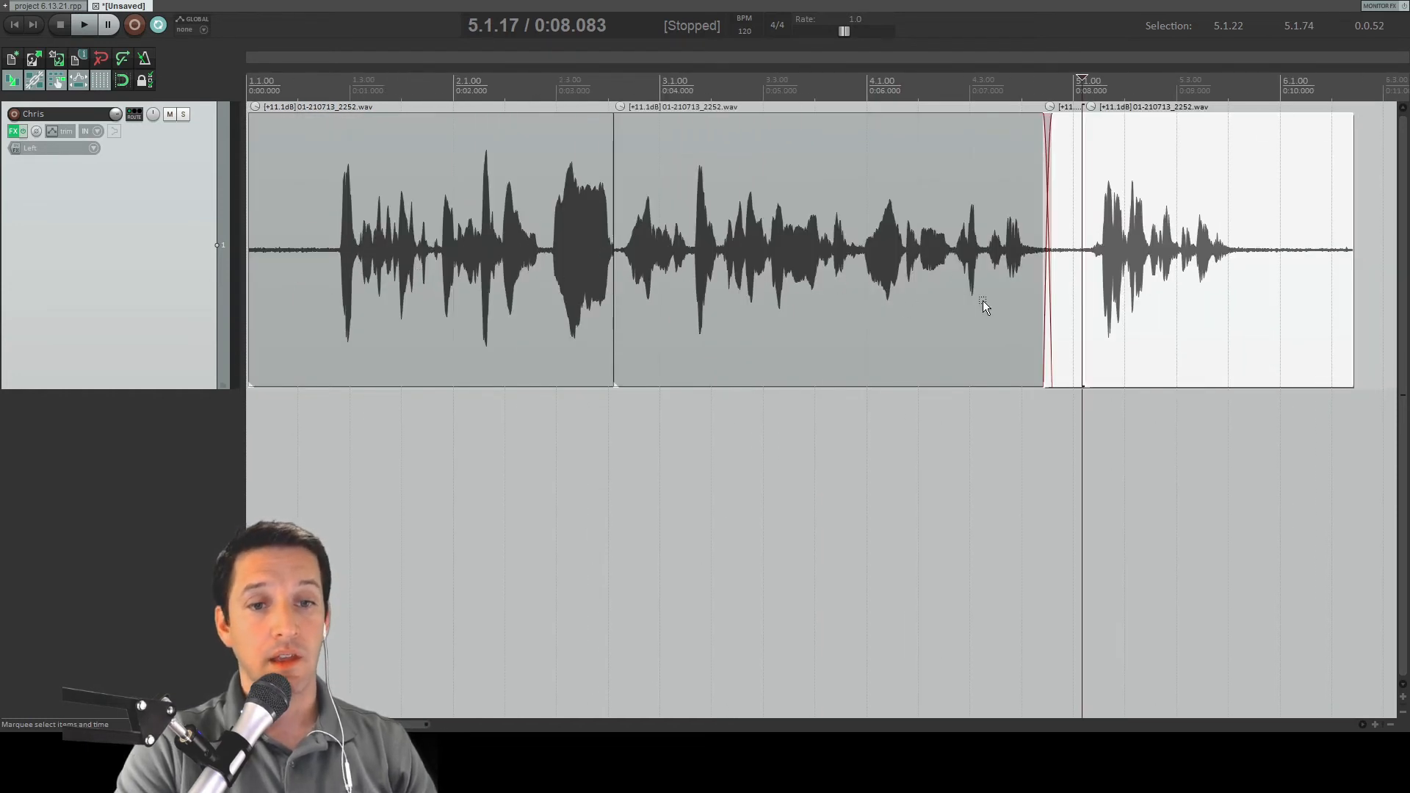
Step: Audition the end of the middle piece toward the latest cut, restarting playback from 0:05.946
click(910, 295)
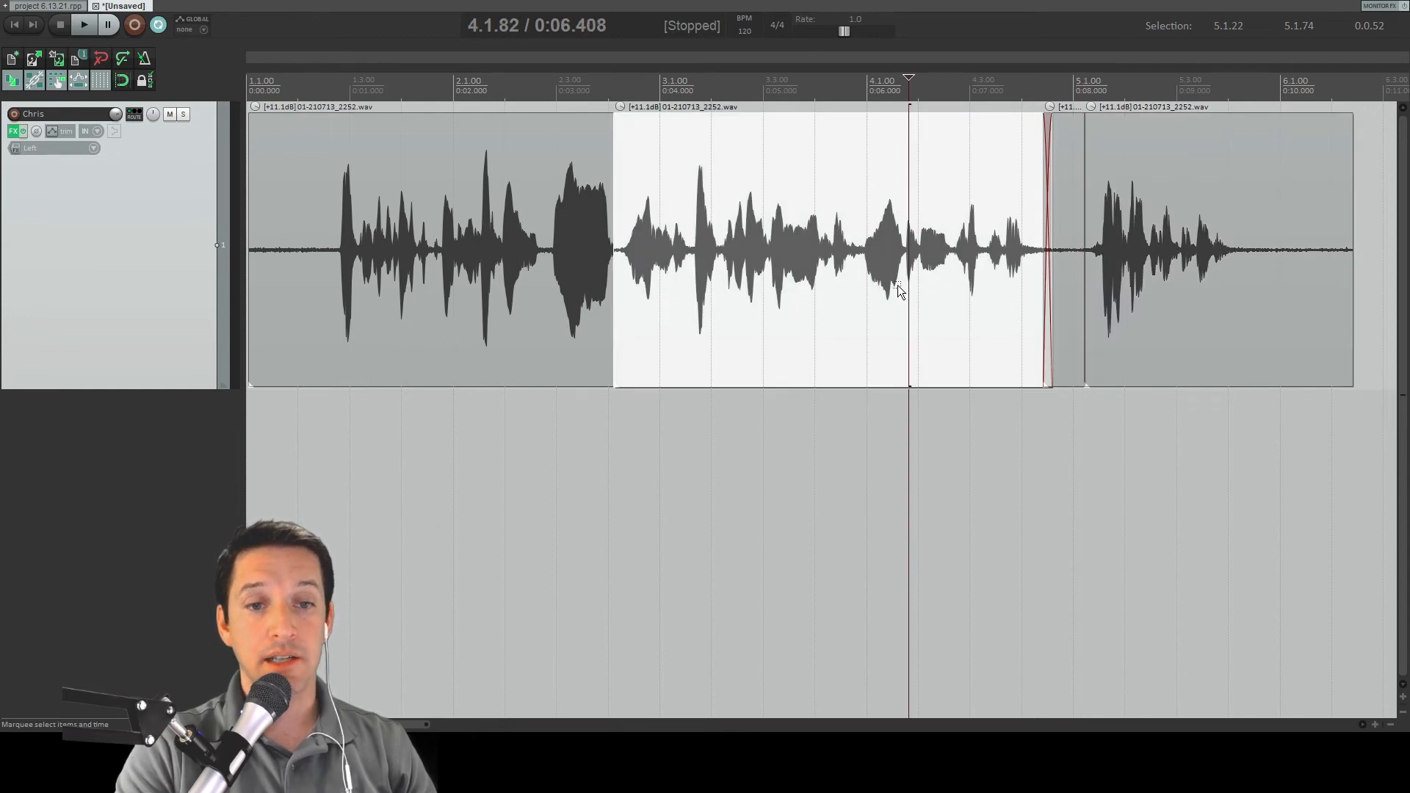
click(898, 285)
key(space)
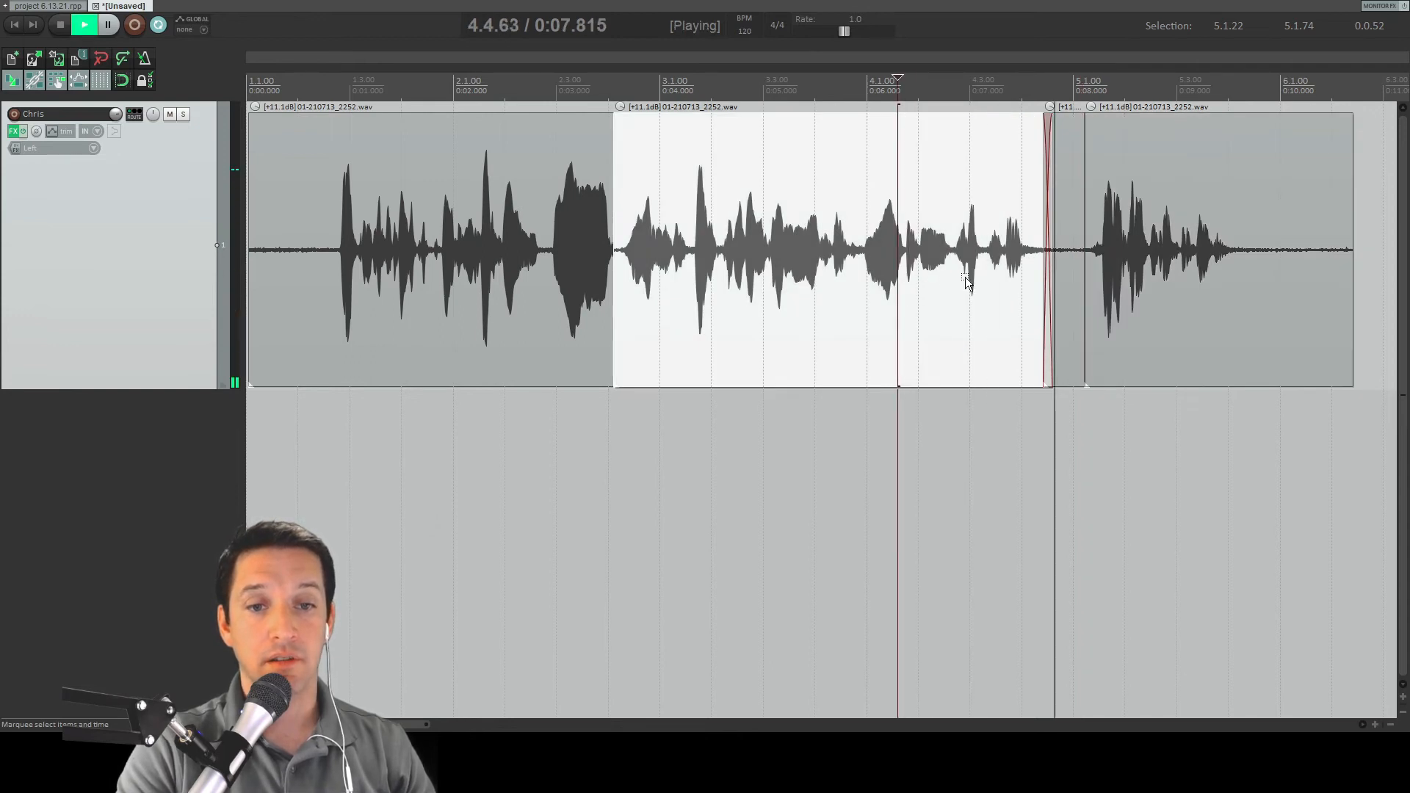
click(880, 272)
key(space)
click(861, 271)
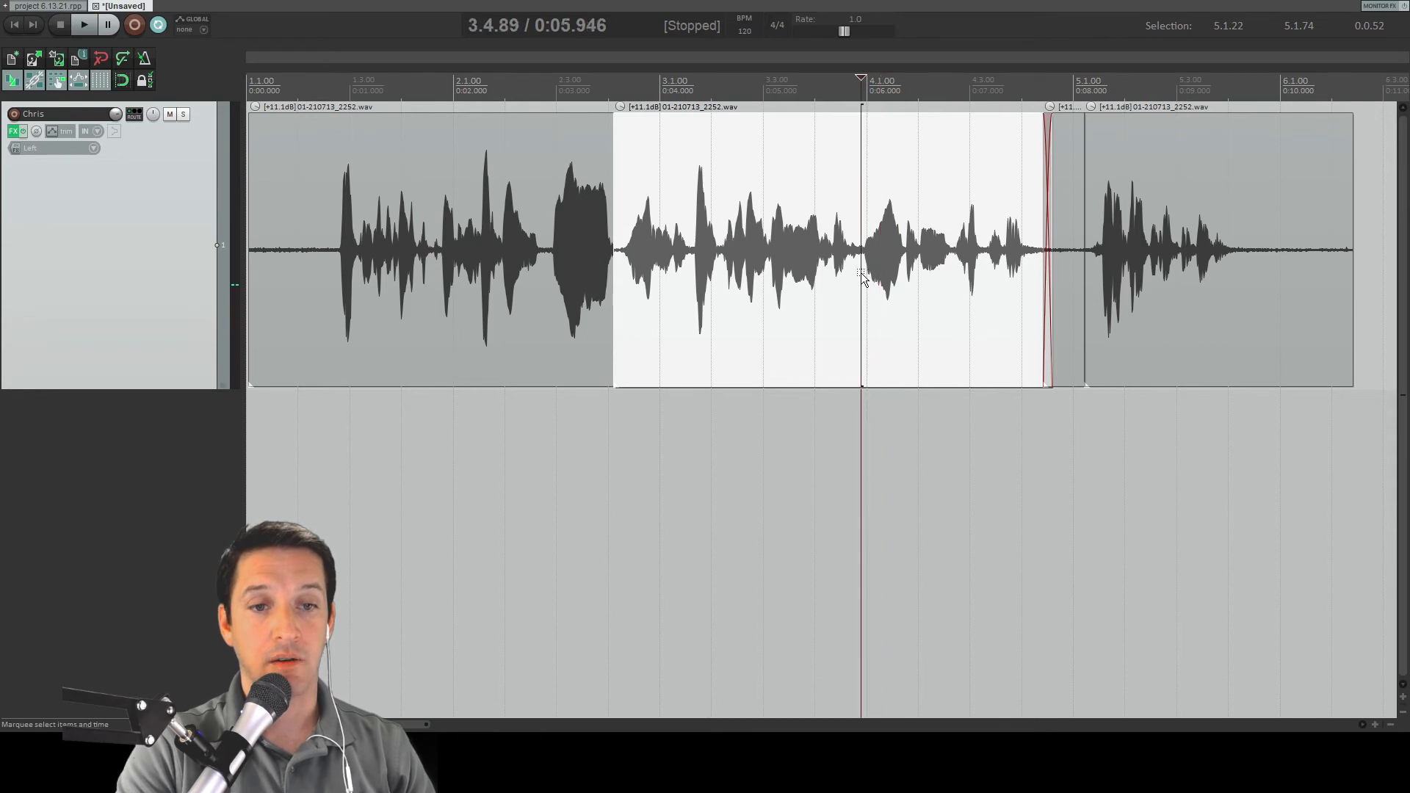
key(space)
Step: Cut the phrase from 3.4.89 to 5.1.30 out of the recording with ripple editing, and play across the join from 0:04.951
drag(861, 272, 1087, 280)
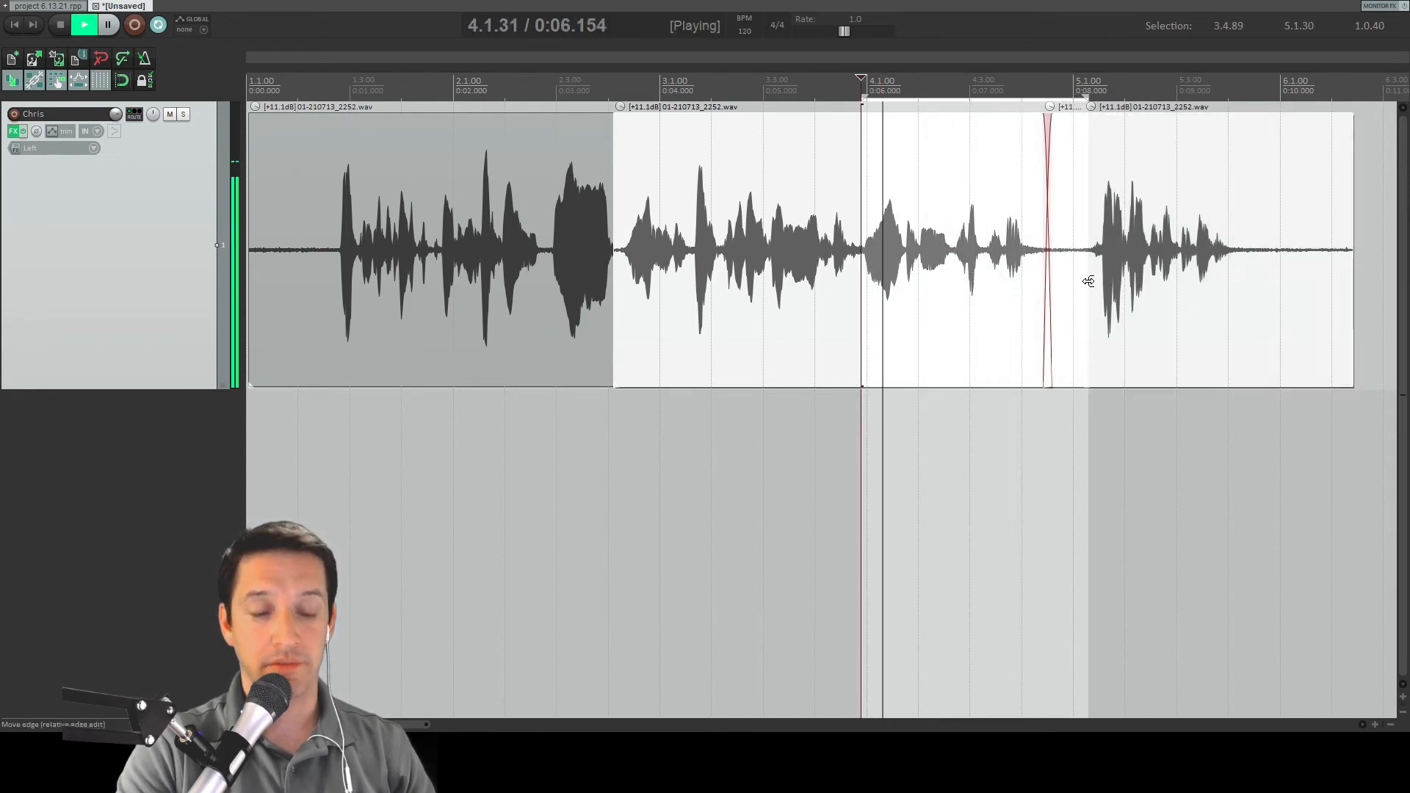
key(Delete)
key(space)
click(758, 280)
key(space)
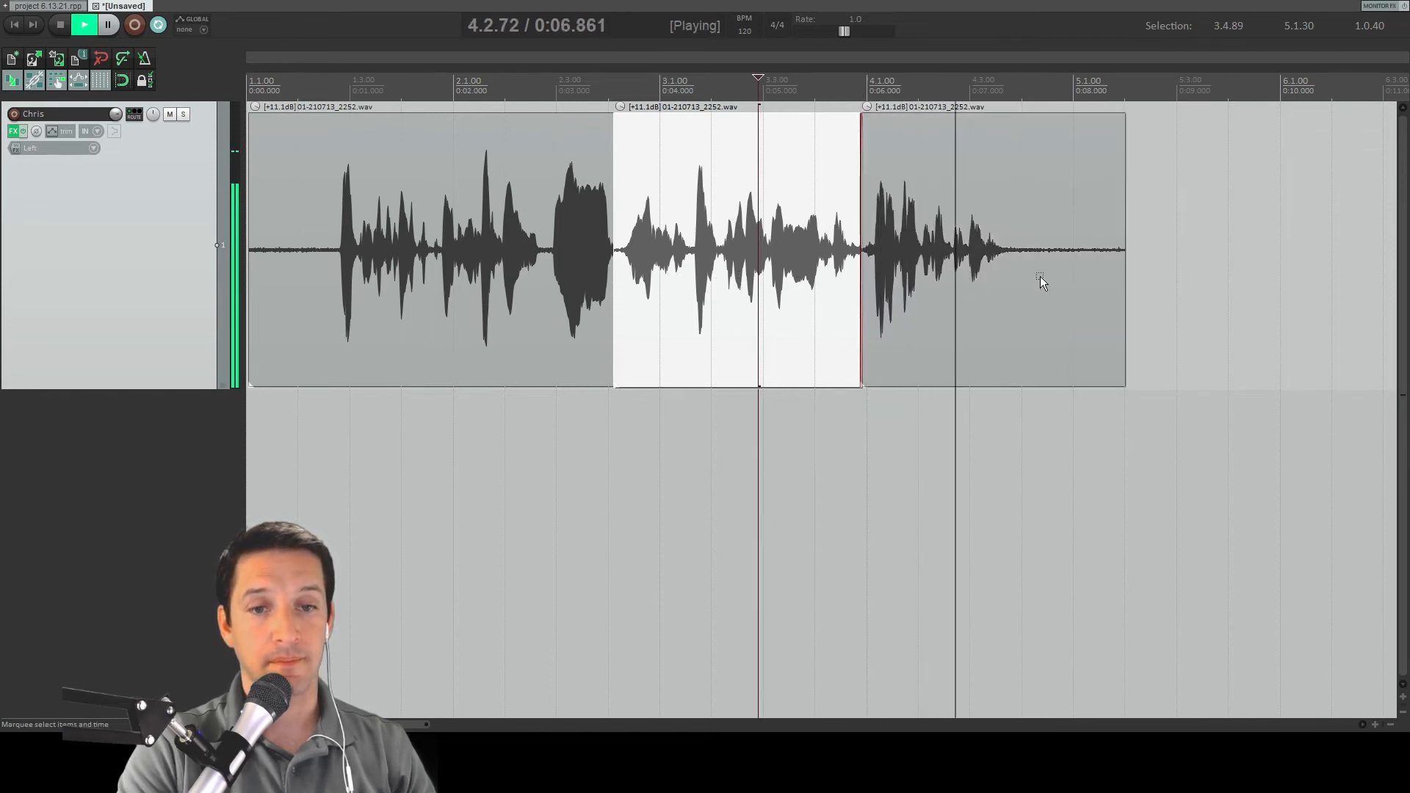
Step: Mark the silence after the final words from 4.3.88 to 5.2.36, and stop playback
drag(1015, 263, 1142, 277)
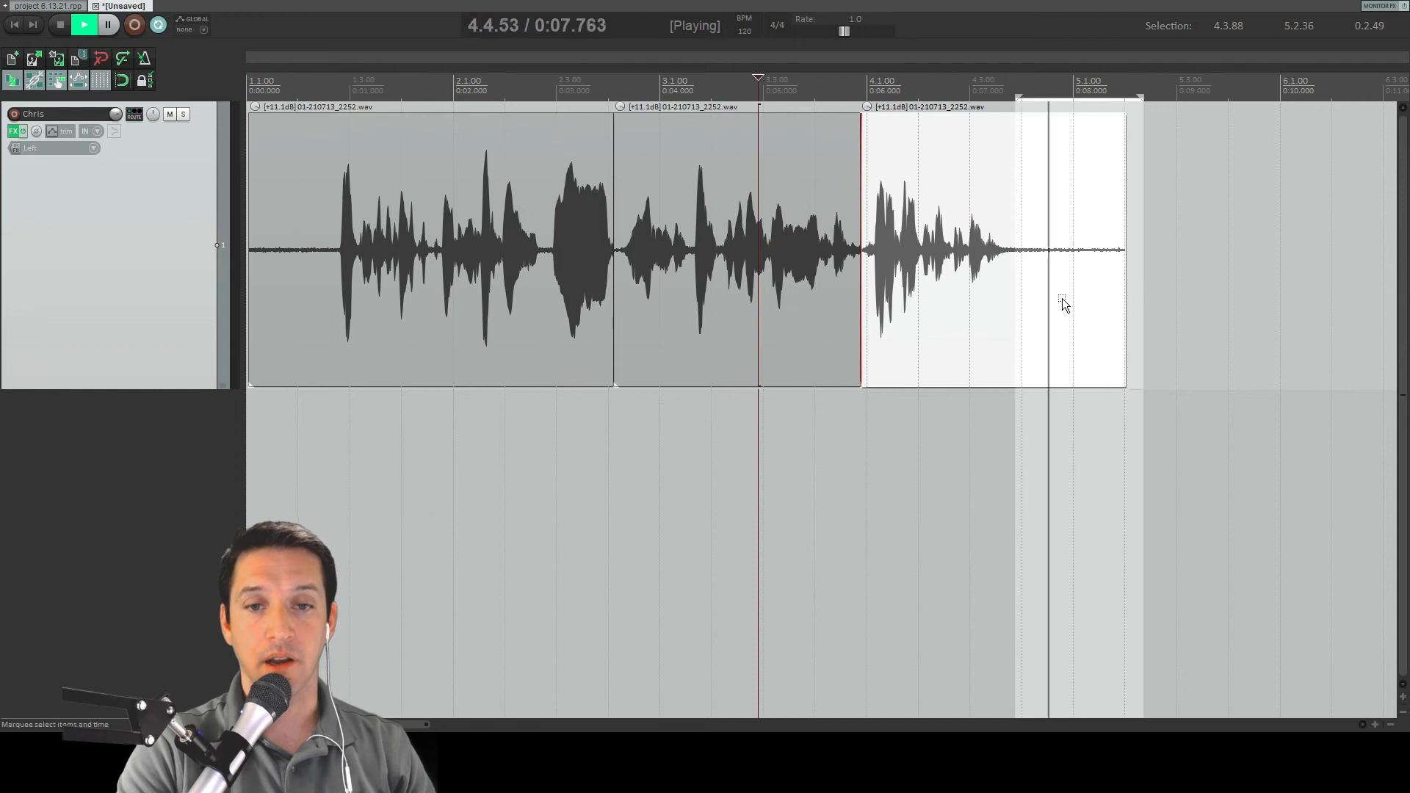
key(space)
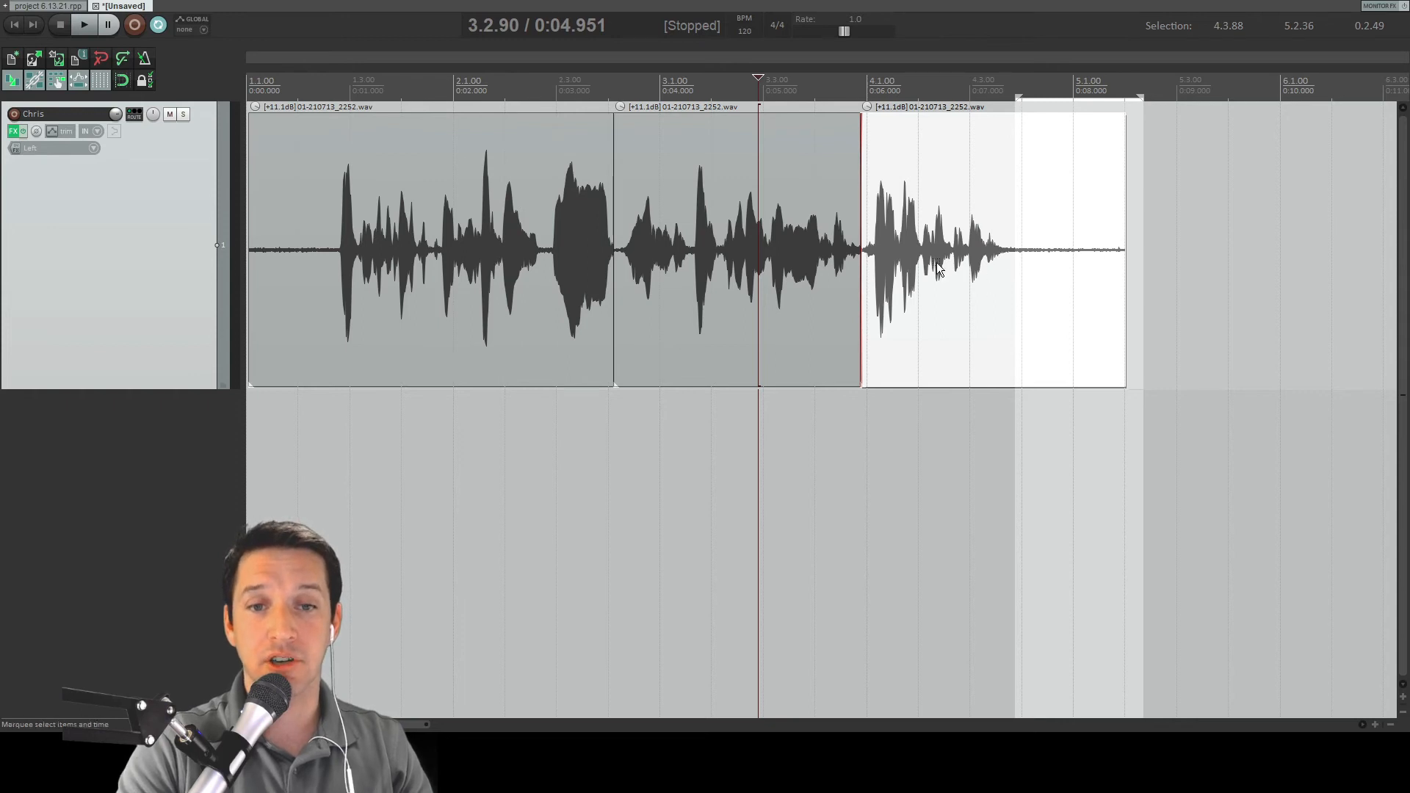
Step: Trim the silence after the final words off the last voice piece and the silence before the first words off the first
click(1186, 220)
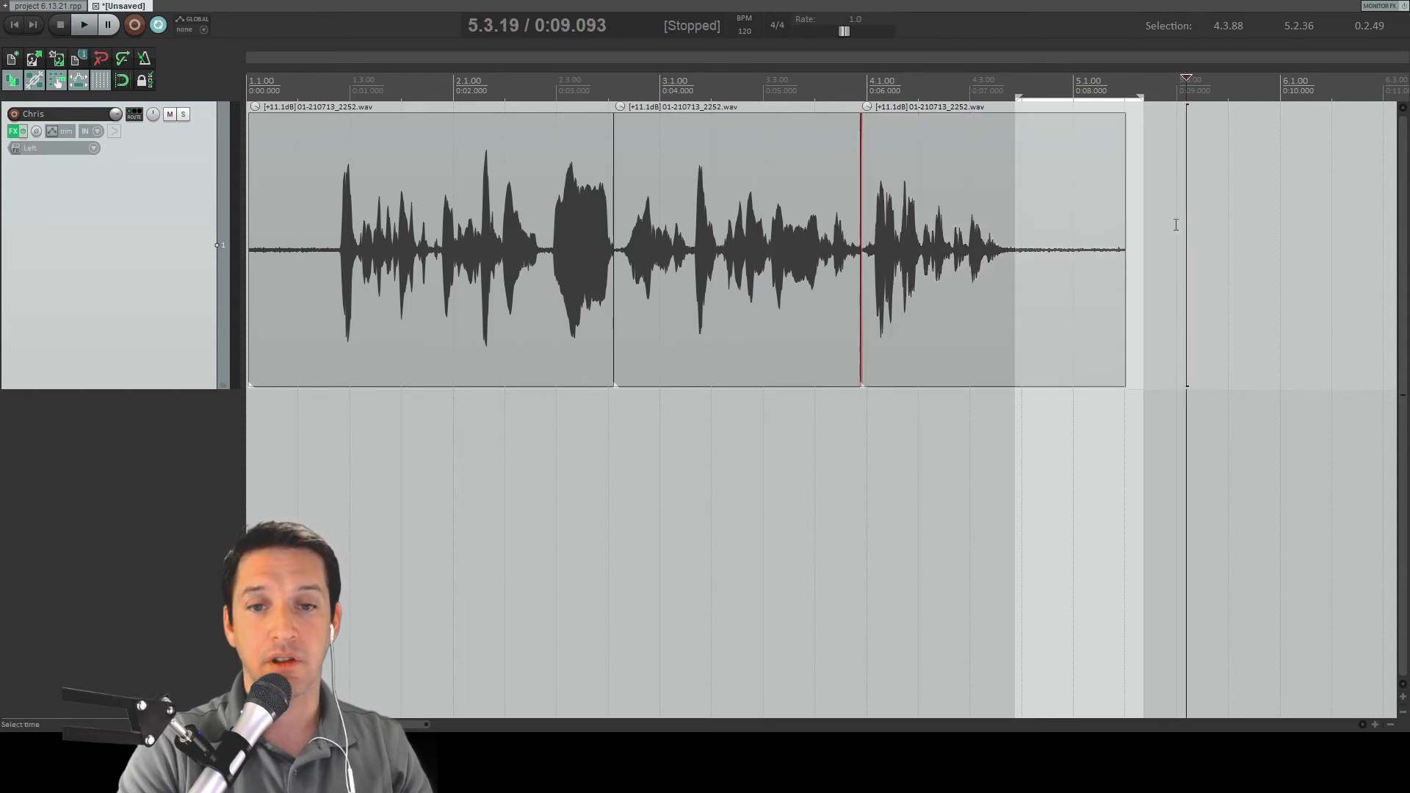
click(1125, 212)
drag(1124, 212, 1005, 230)
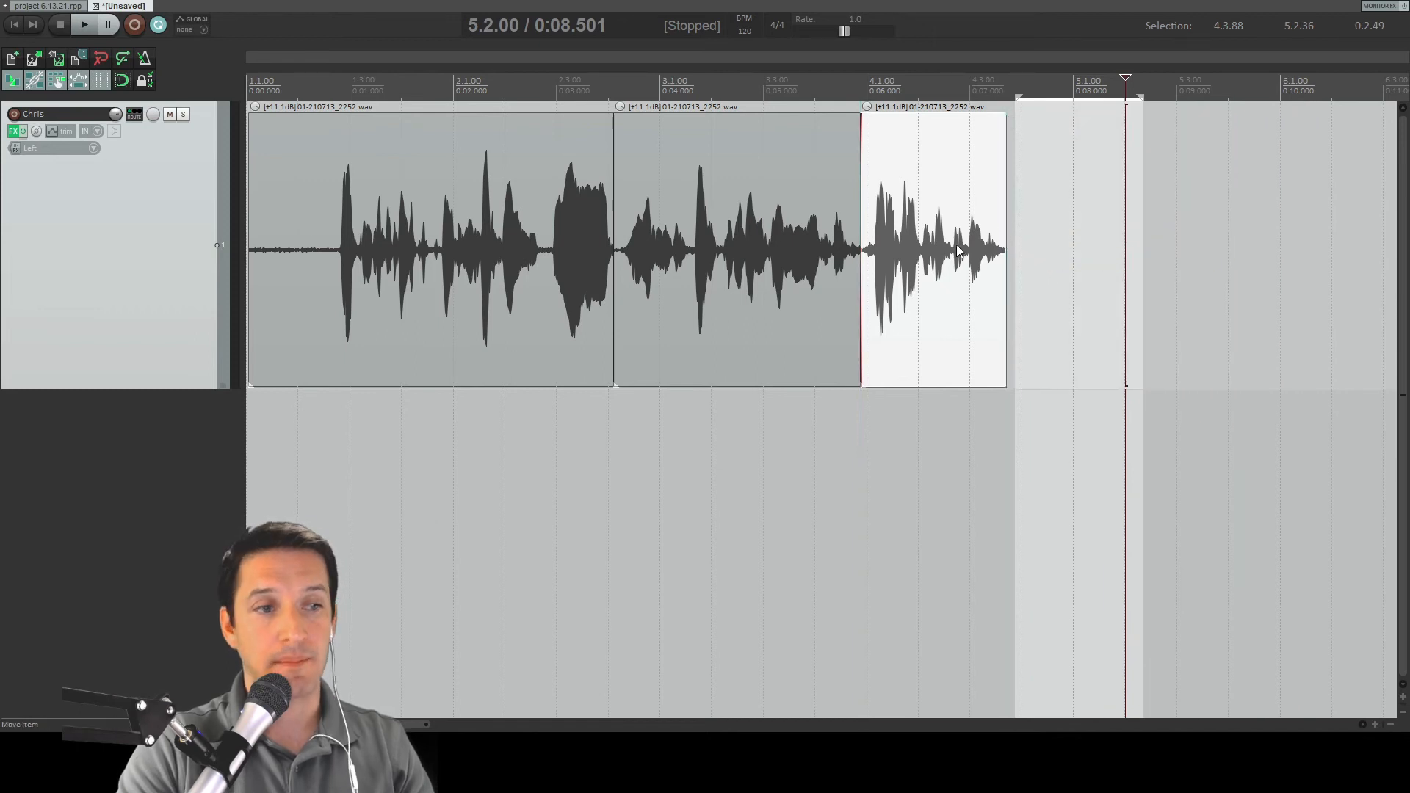
click(279, 227)
drag(248, 220, 337, 213)
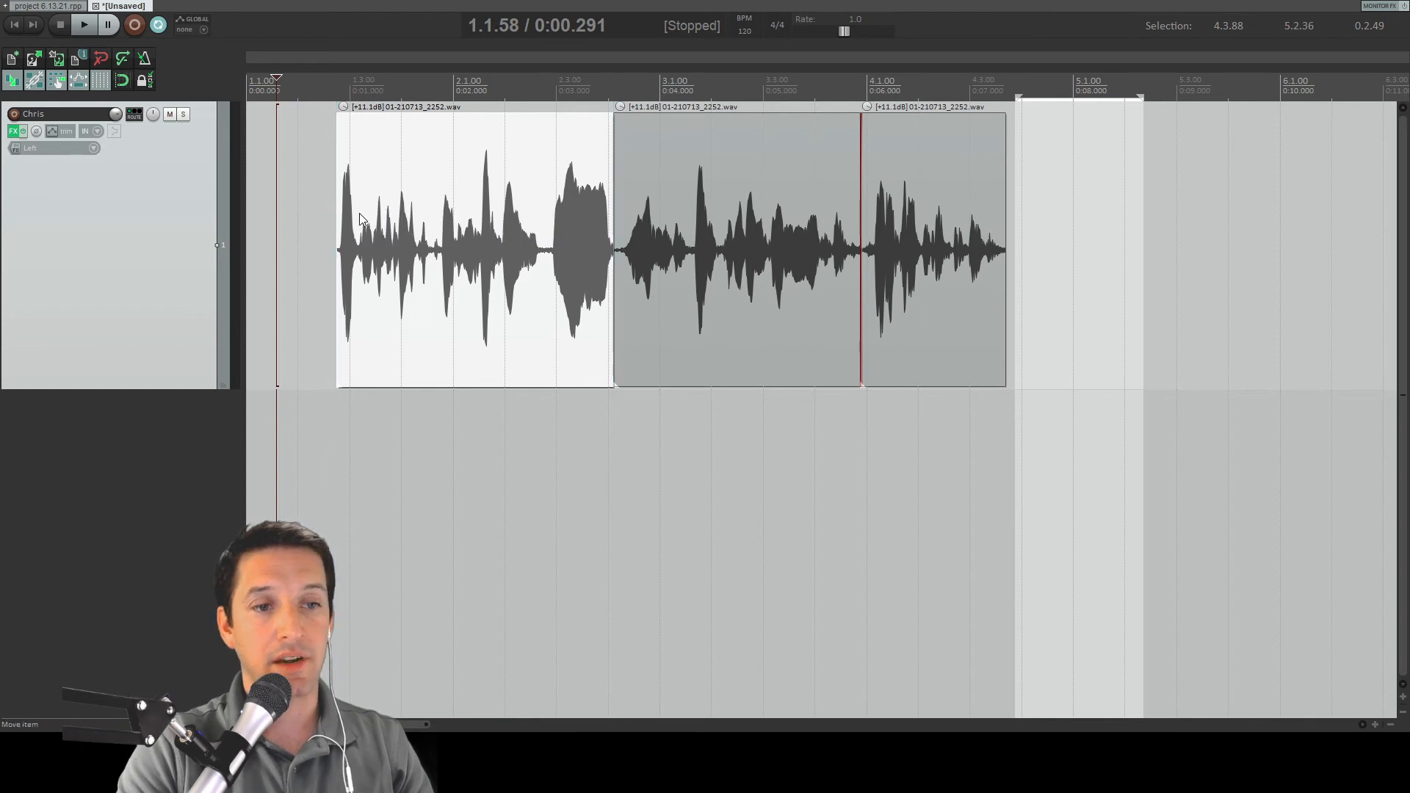
click(536, 250)
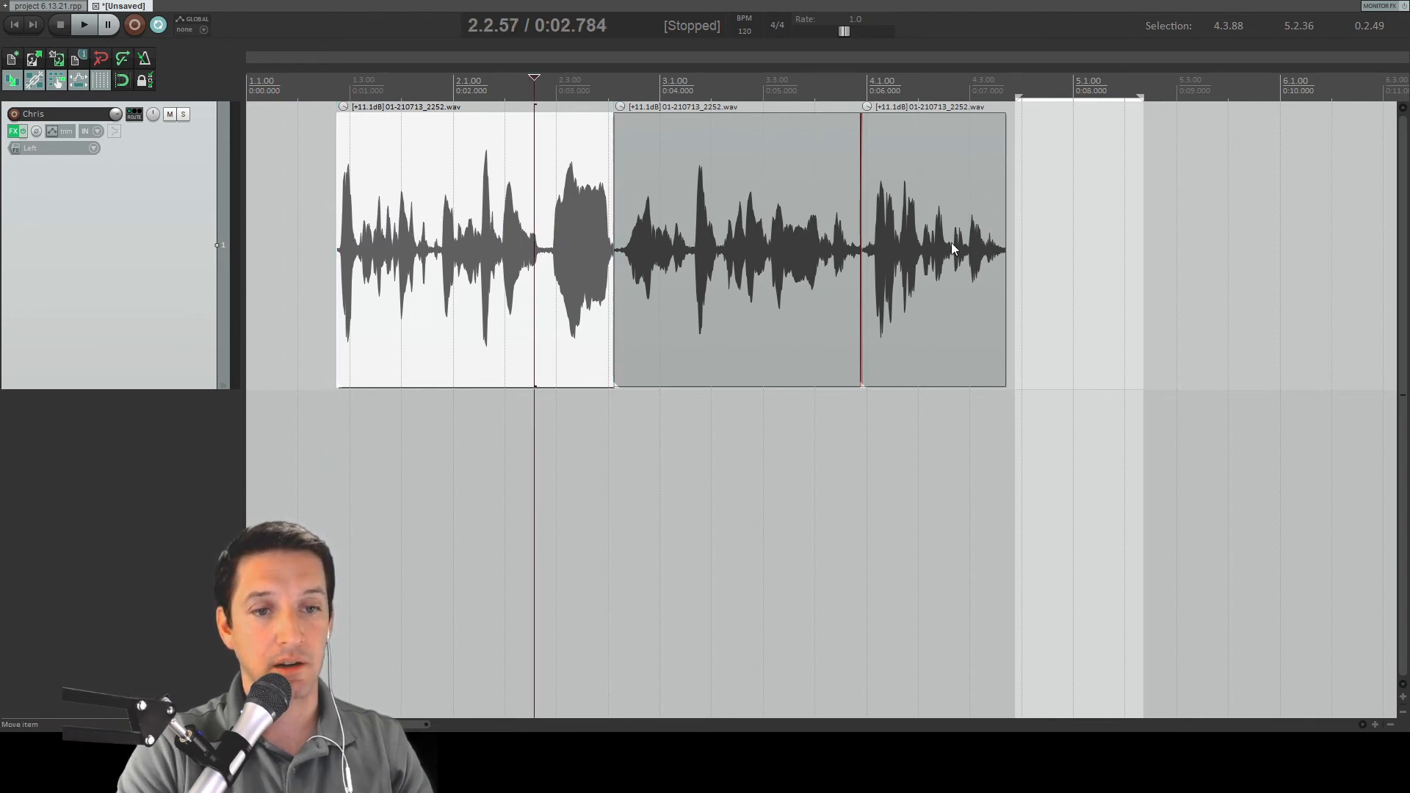
click(952, 250)
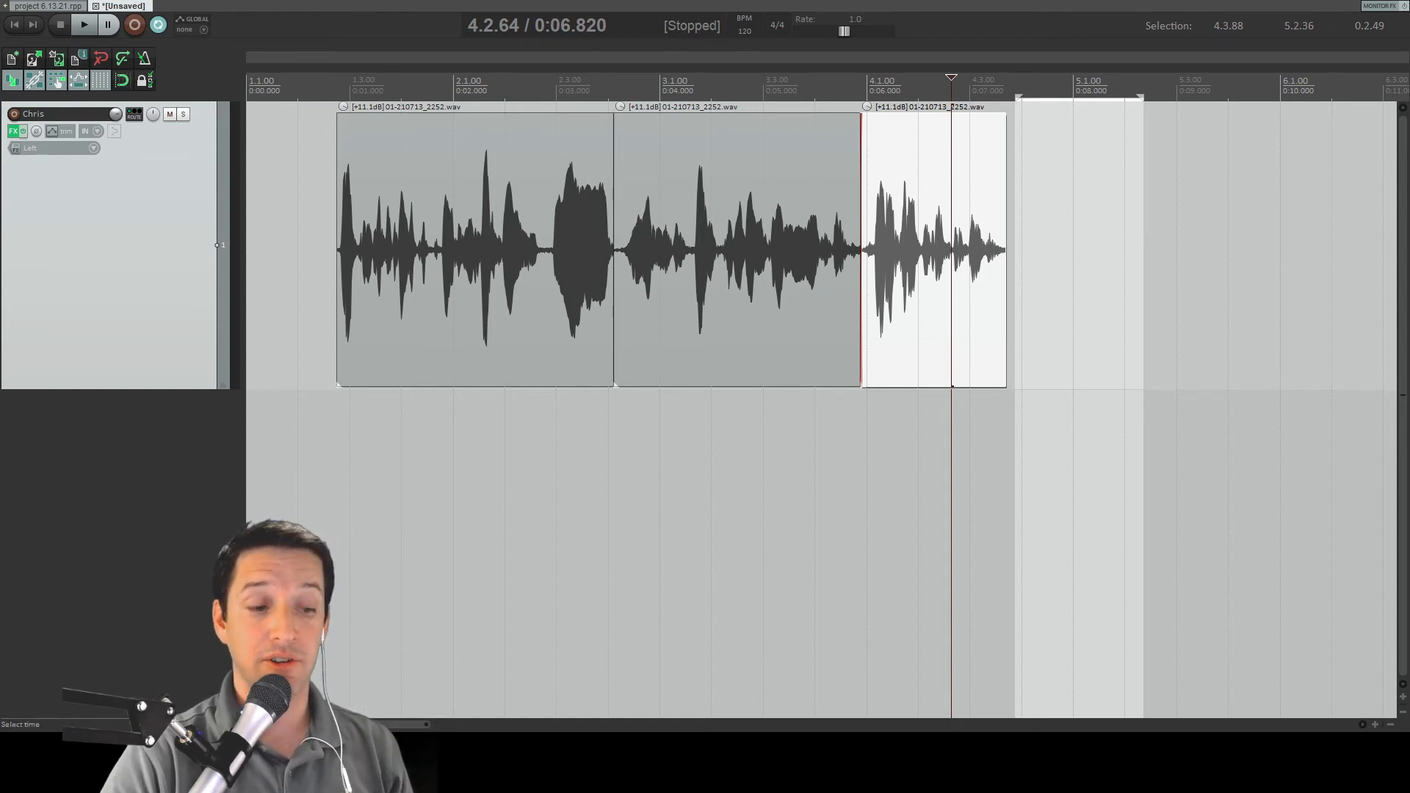
Step: Import the Oyasumi music MP3 onto a new track below the voice, starting at 0:00.000, and make the clip mono
key(alt+Tab)
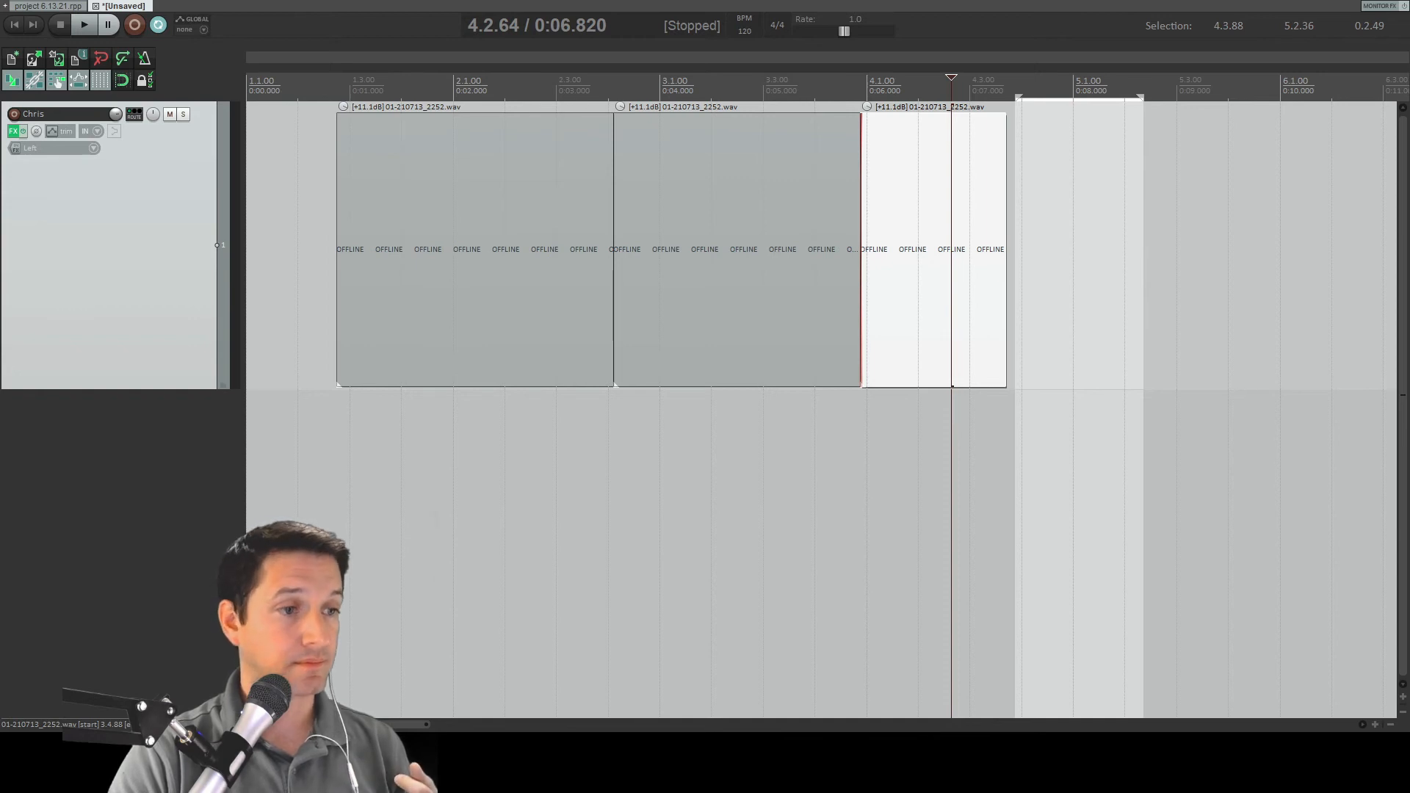
drag(441, 456, 250, 448)
click(361, 441)
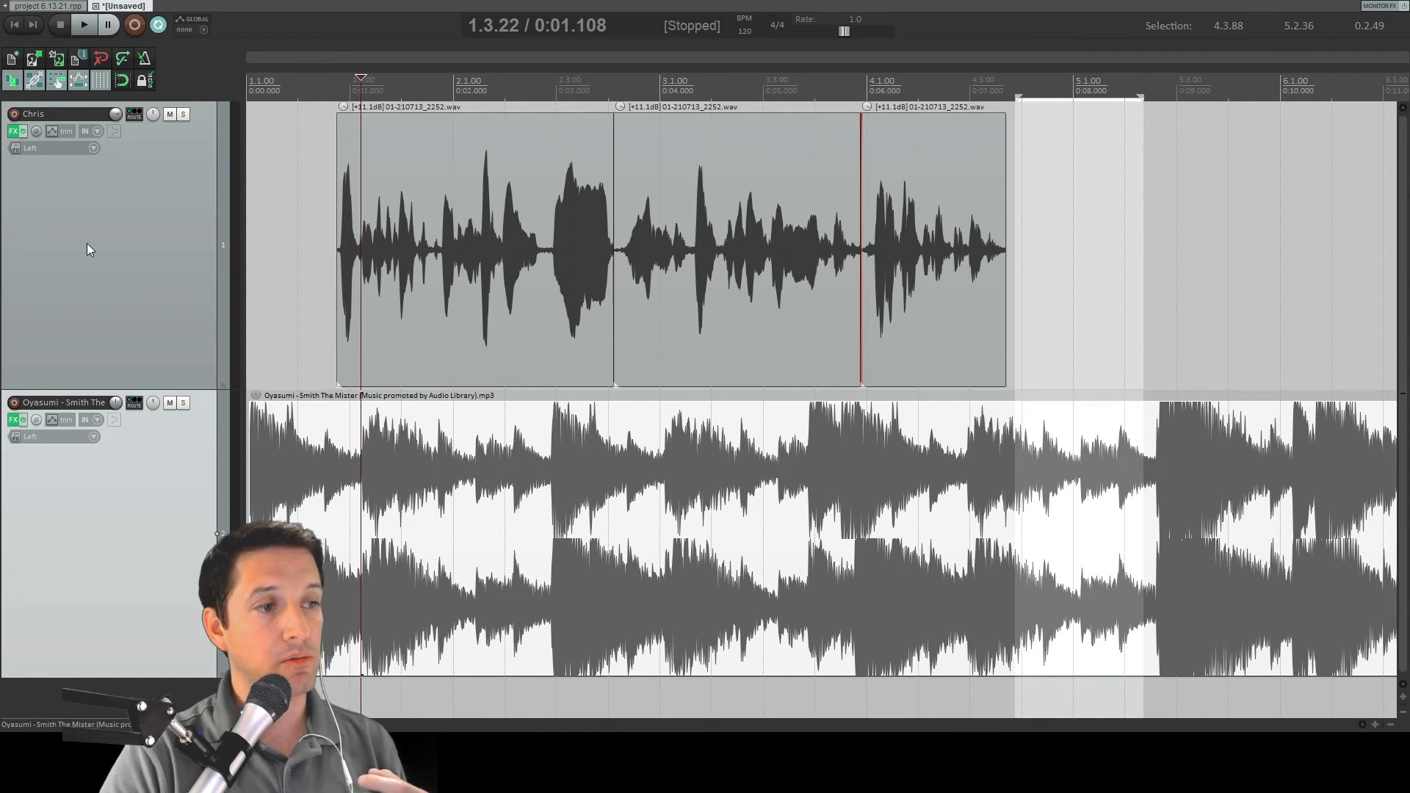
key(m)
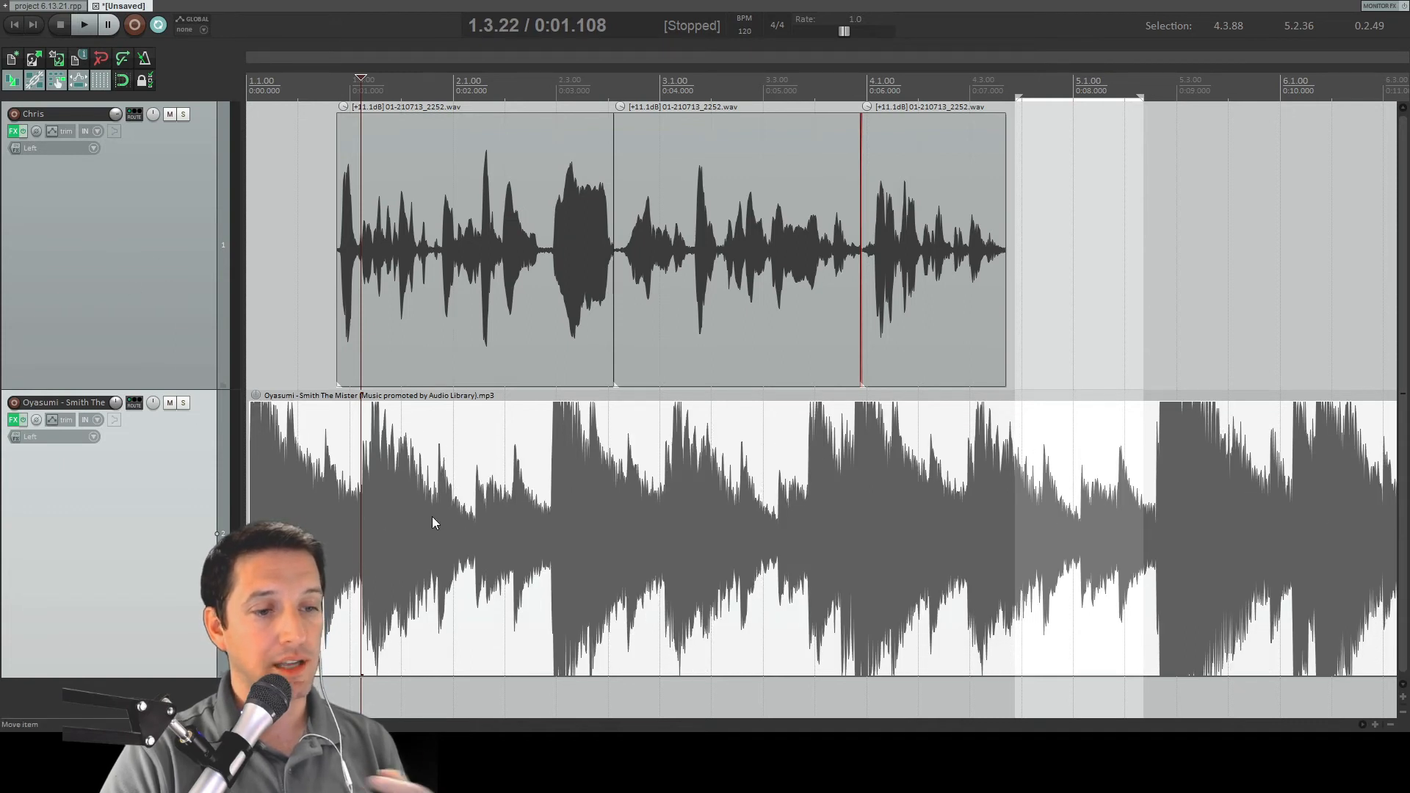
click(517, 505)
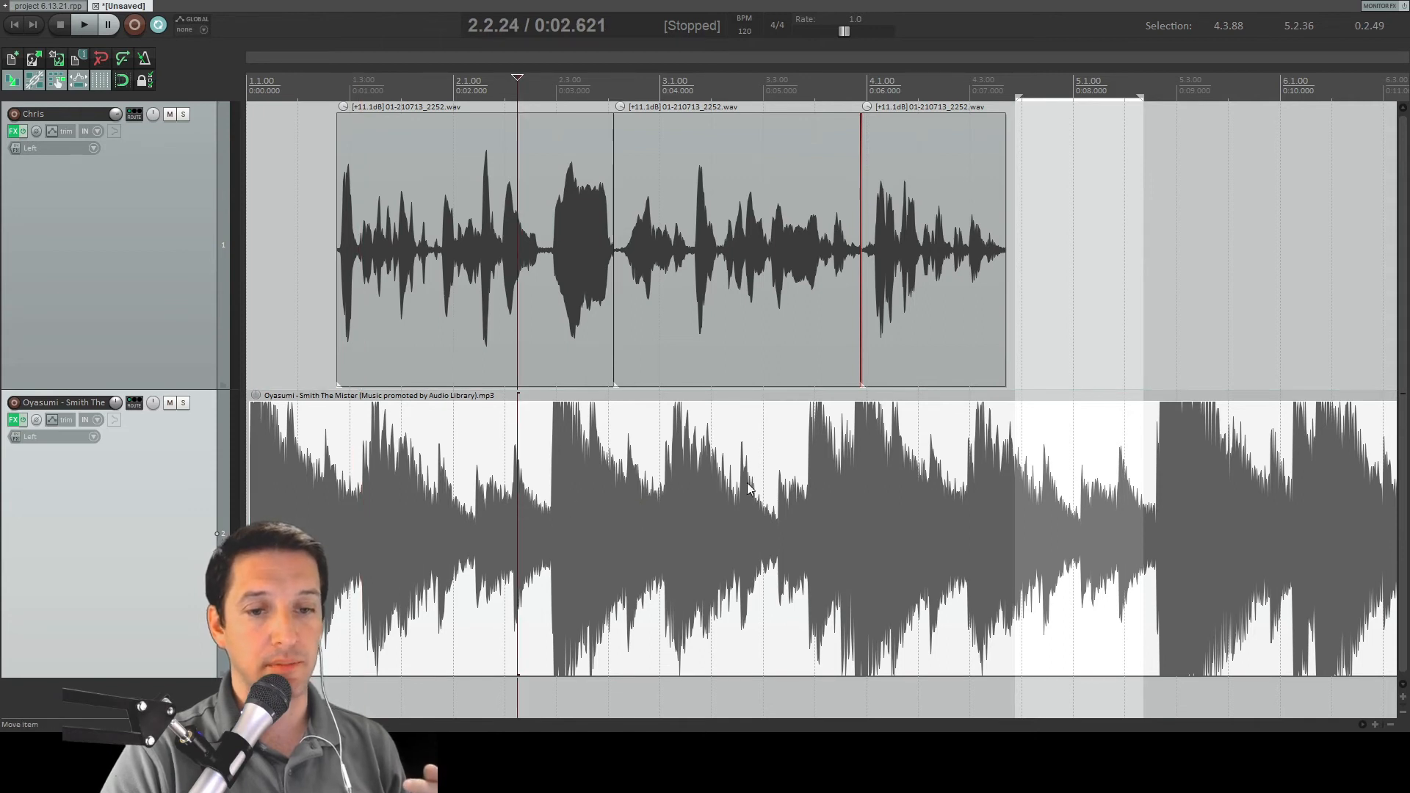
Step: Shorten the music clip from its end to an opening snippet of about 1 second
scroll(434, 478, down, 10)
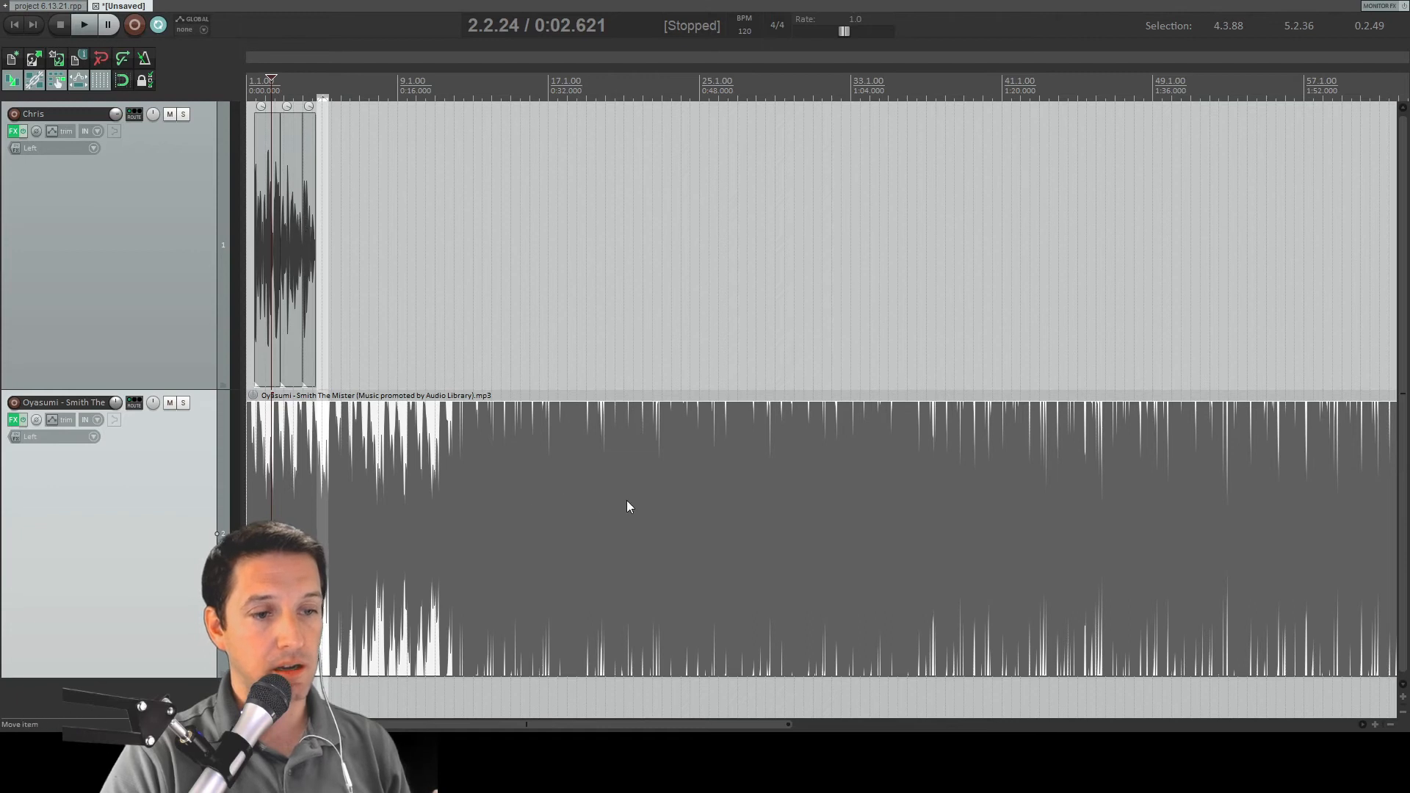
click(1182, 502)
scroll(1182, 502, down, 6)
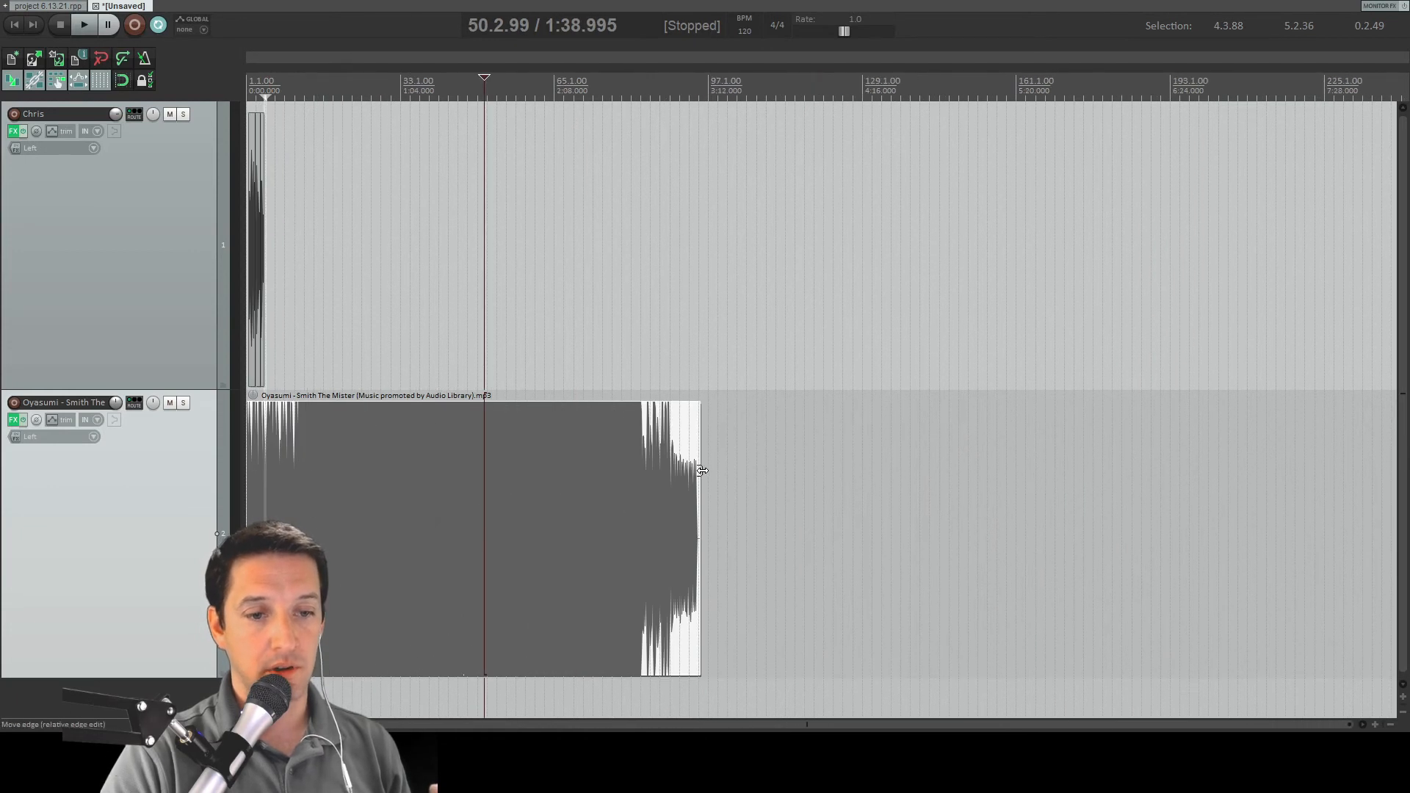
drag(699, 469, 263, 445)
click(263, 444)
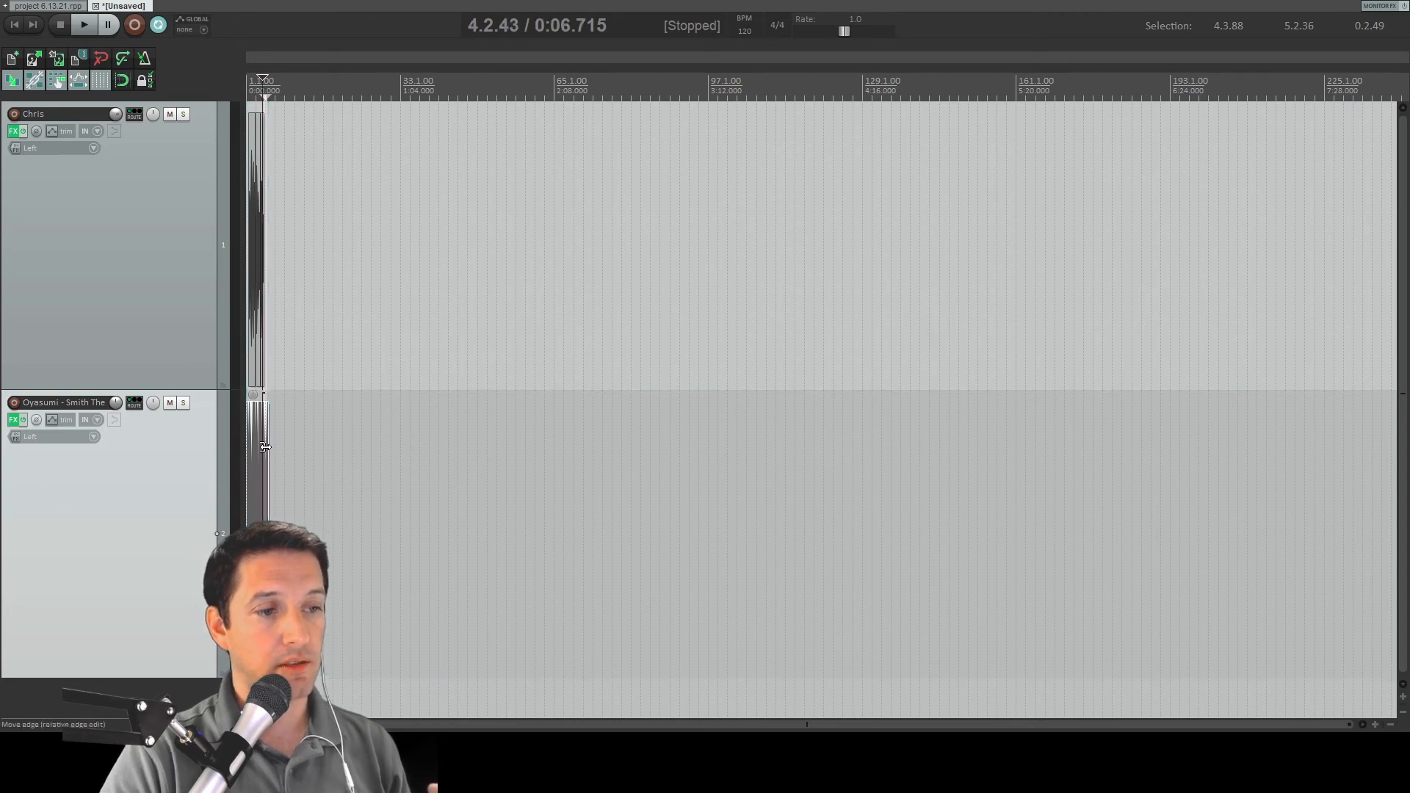
scroll(266, 447, up, 10)
scroll(491, 476, down, 3)
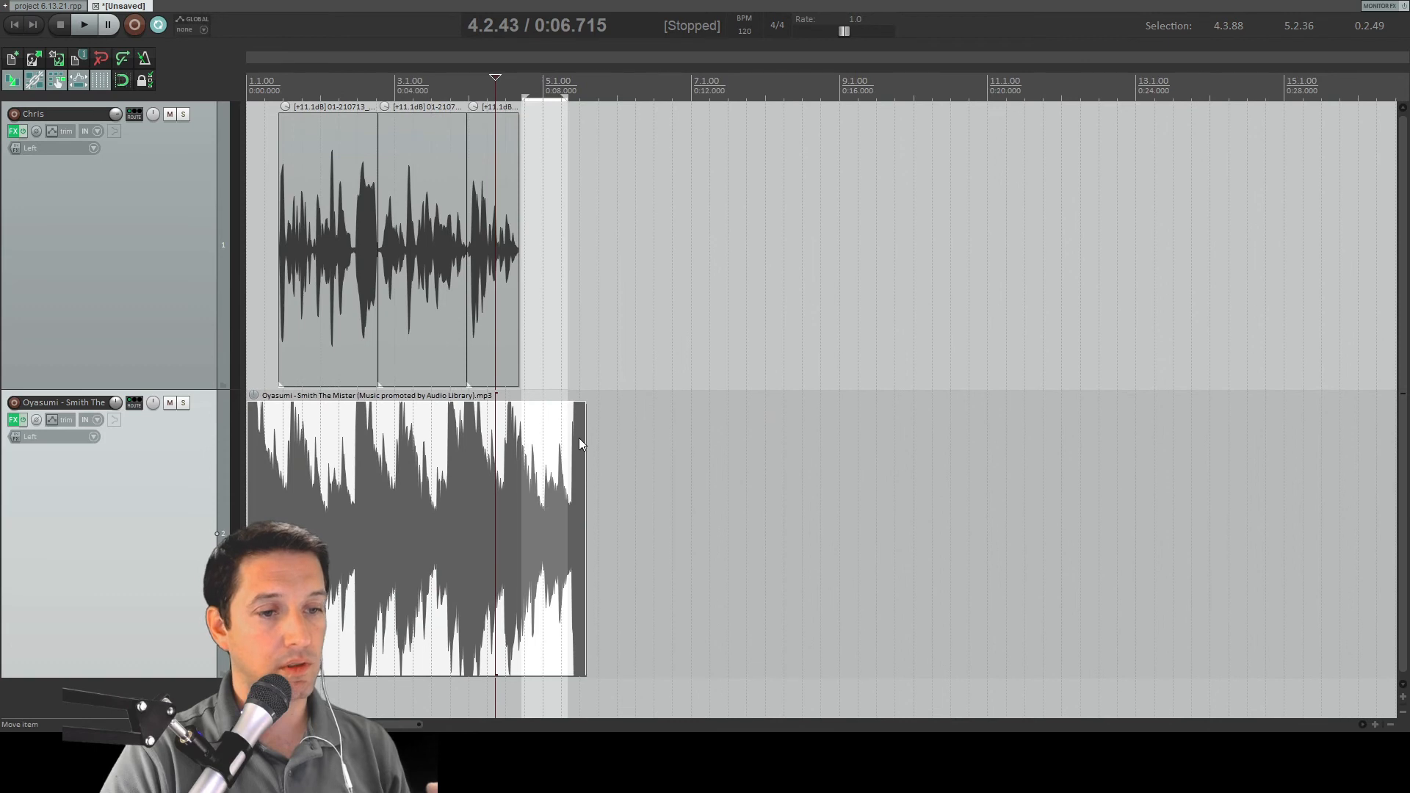
drag(579, 443, 288, 438)
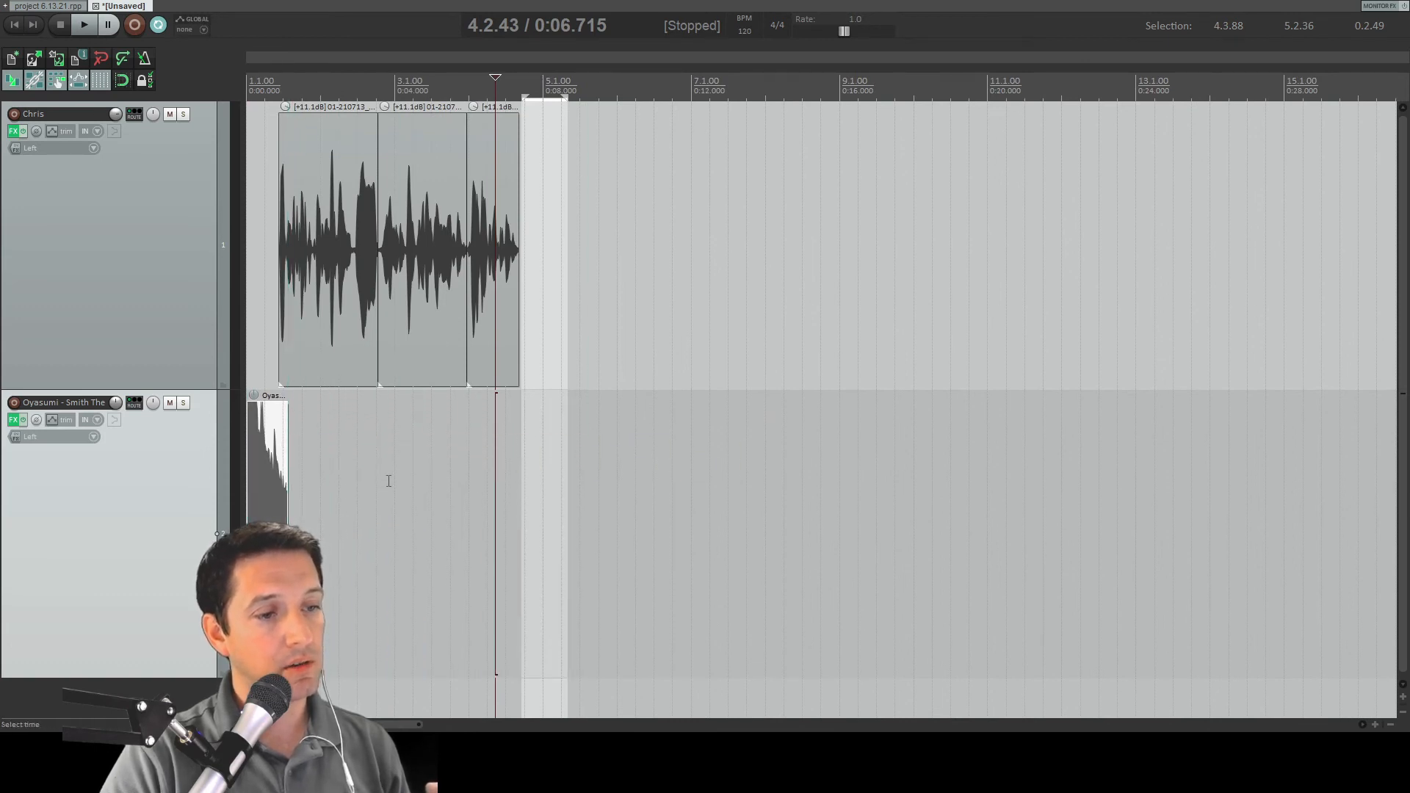
Step: Place a second section of the music beneath the end of the voice and trim it to about 1 second
click(266, 476)
click(412, 473)
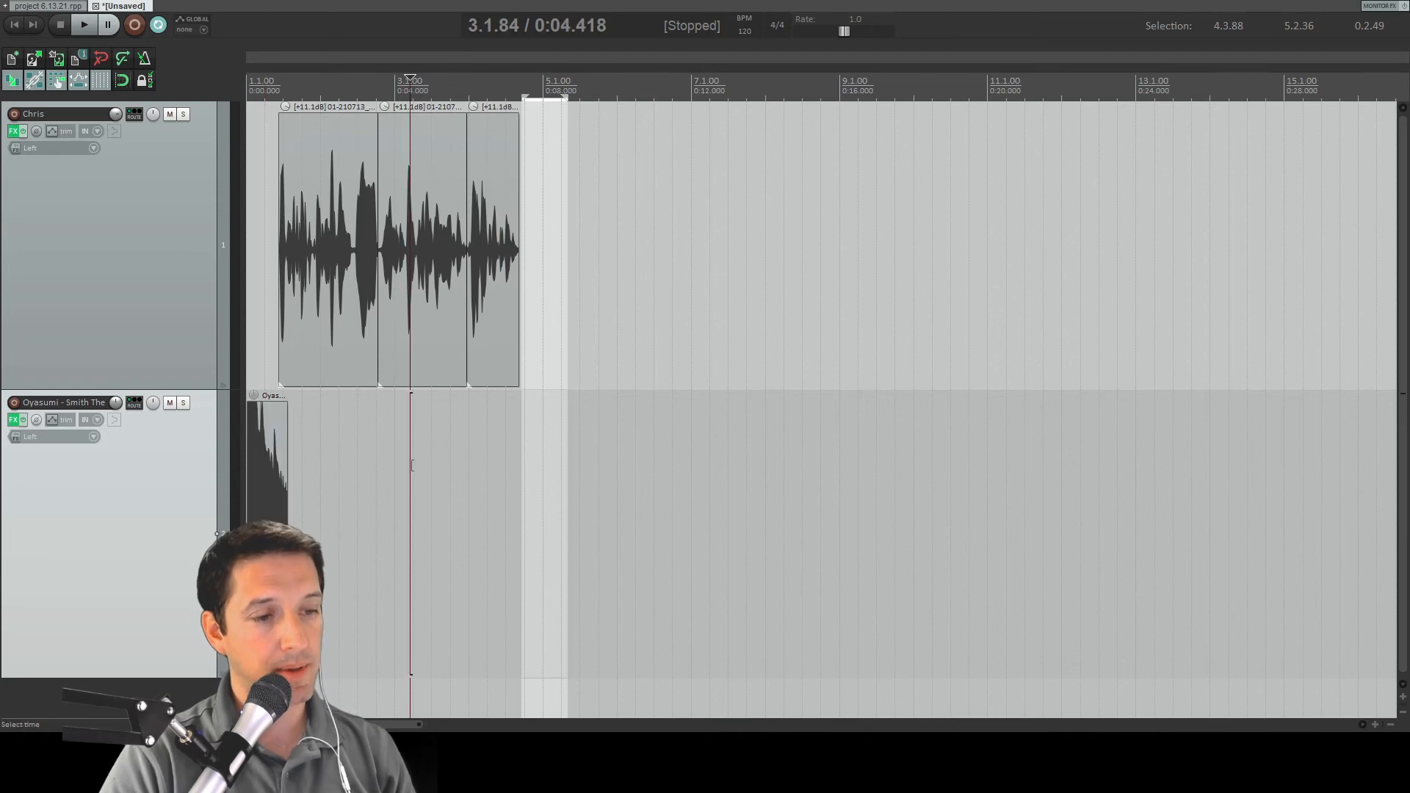
drag(455, 473, 742, 471)
drag(497, 469, 1225, 481)
drag(700, 468, 1039, 482)
drag(1126, 470, 592, 476)
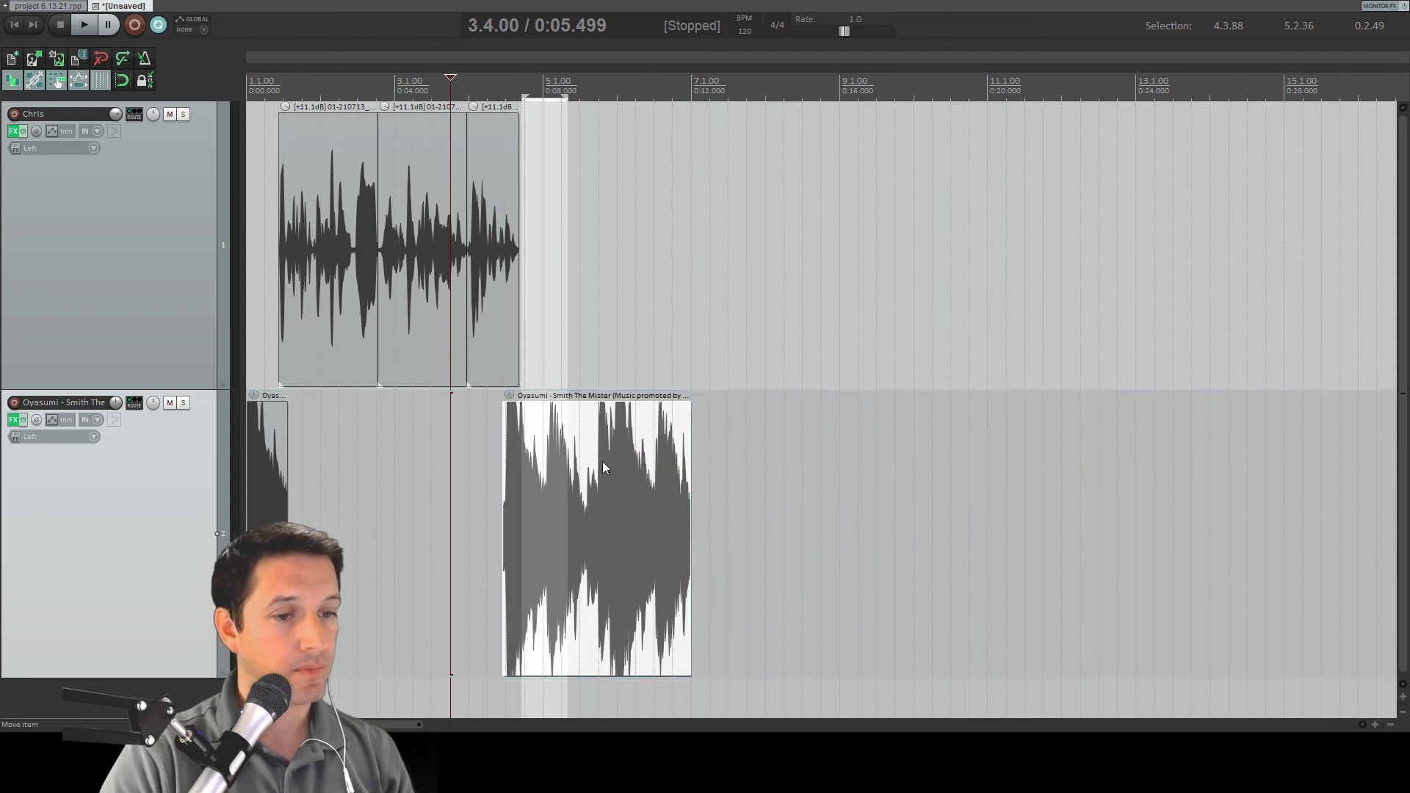
drag(688, 456, 540, 474)
Step: Play the project from the start through to the closing music snippet, and stop playback
click(9, 26)
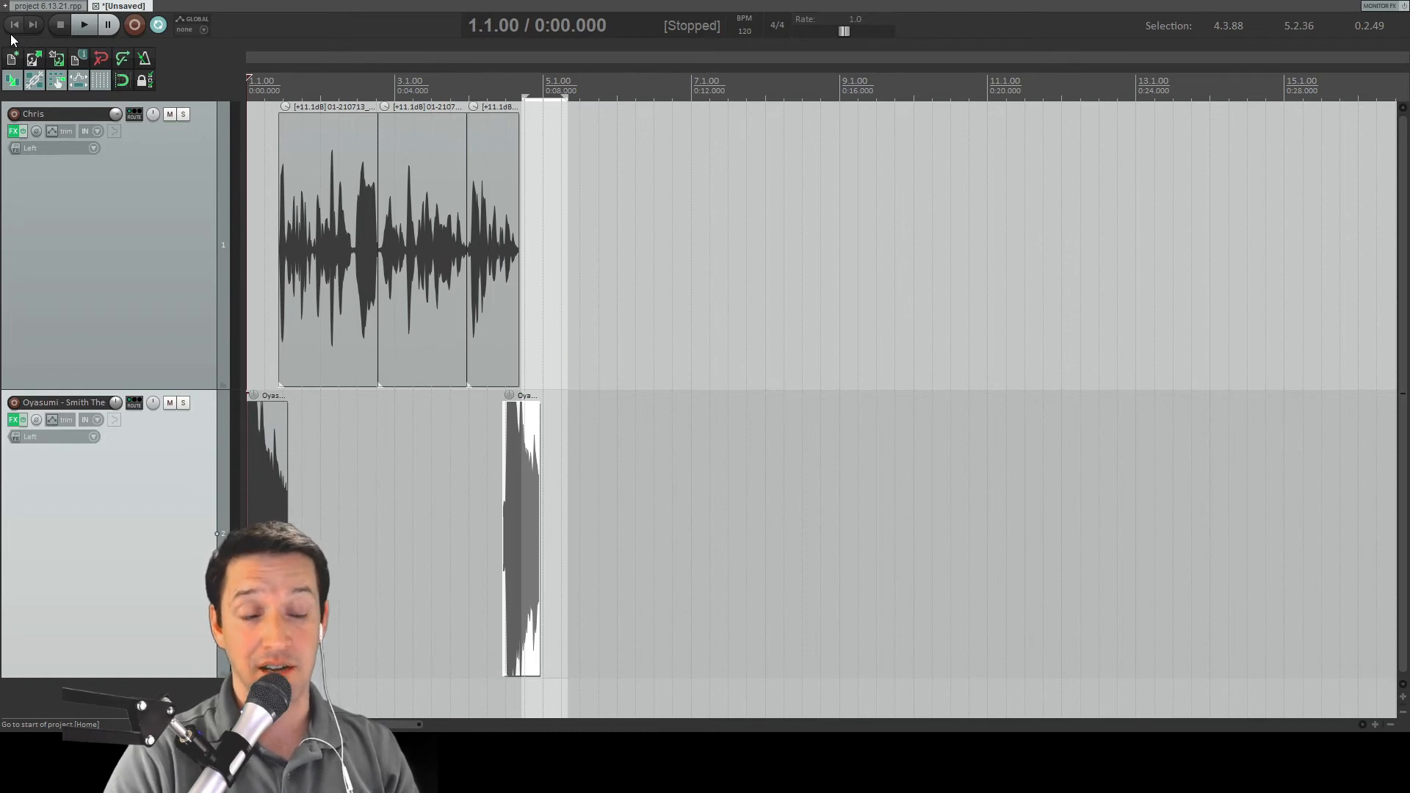
key(space)
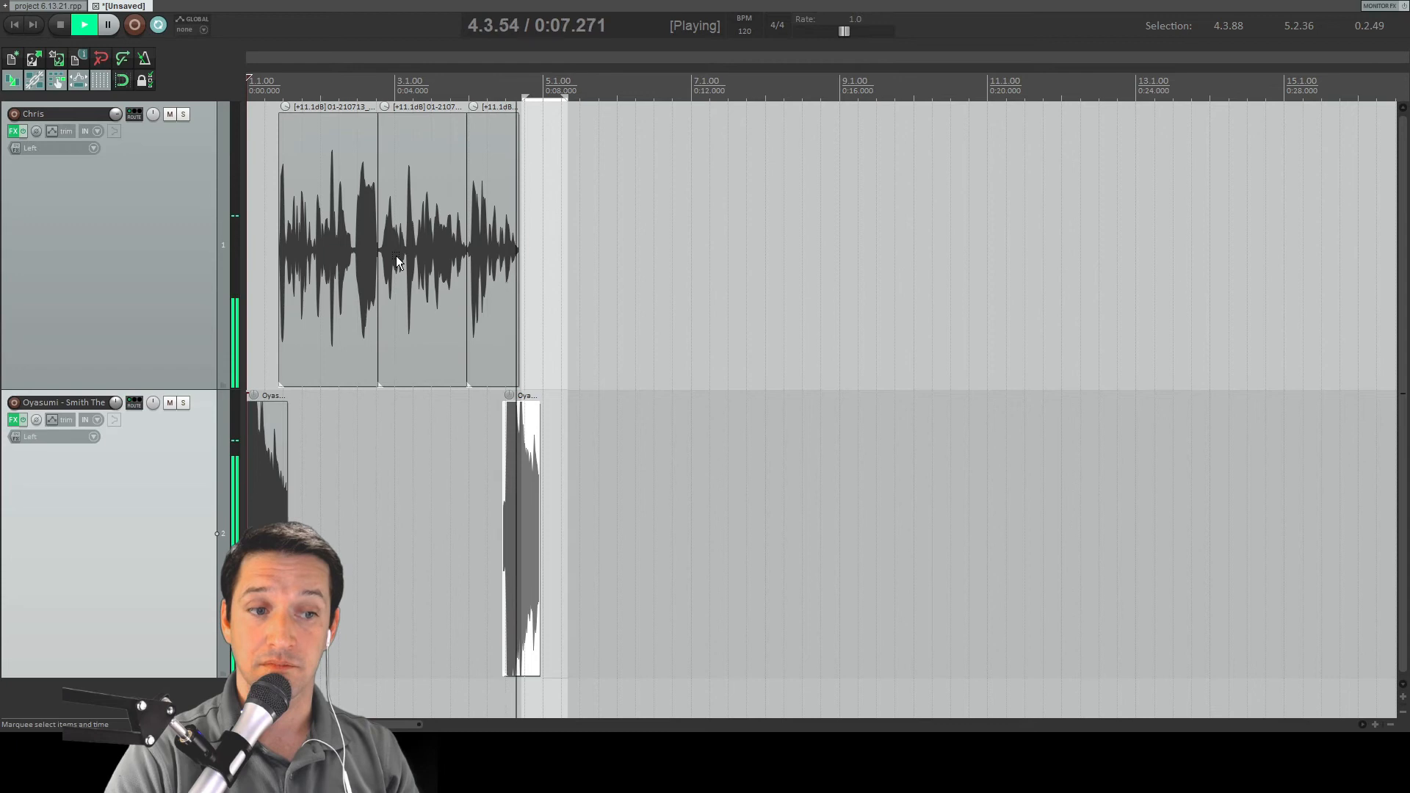
key(space)
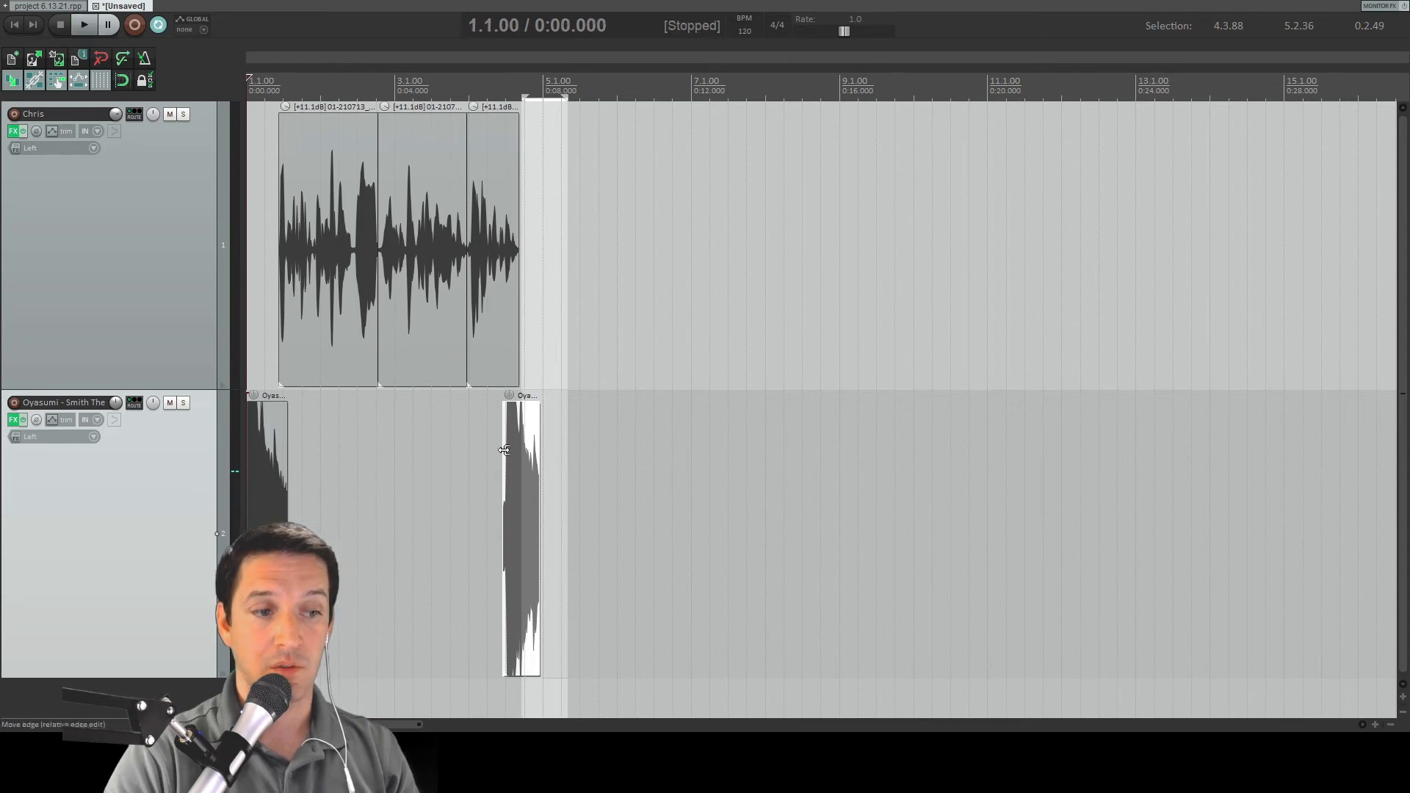
Step: Extend the opening music clip to about 1.6 seconds and move it to the very start of the project
click(273, 456)
scroll(361, 455, up, 5)
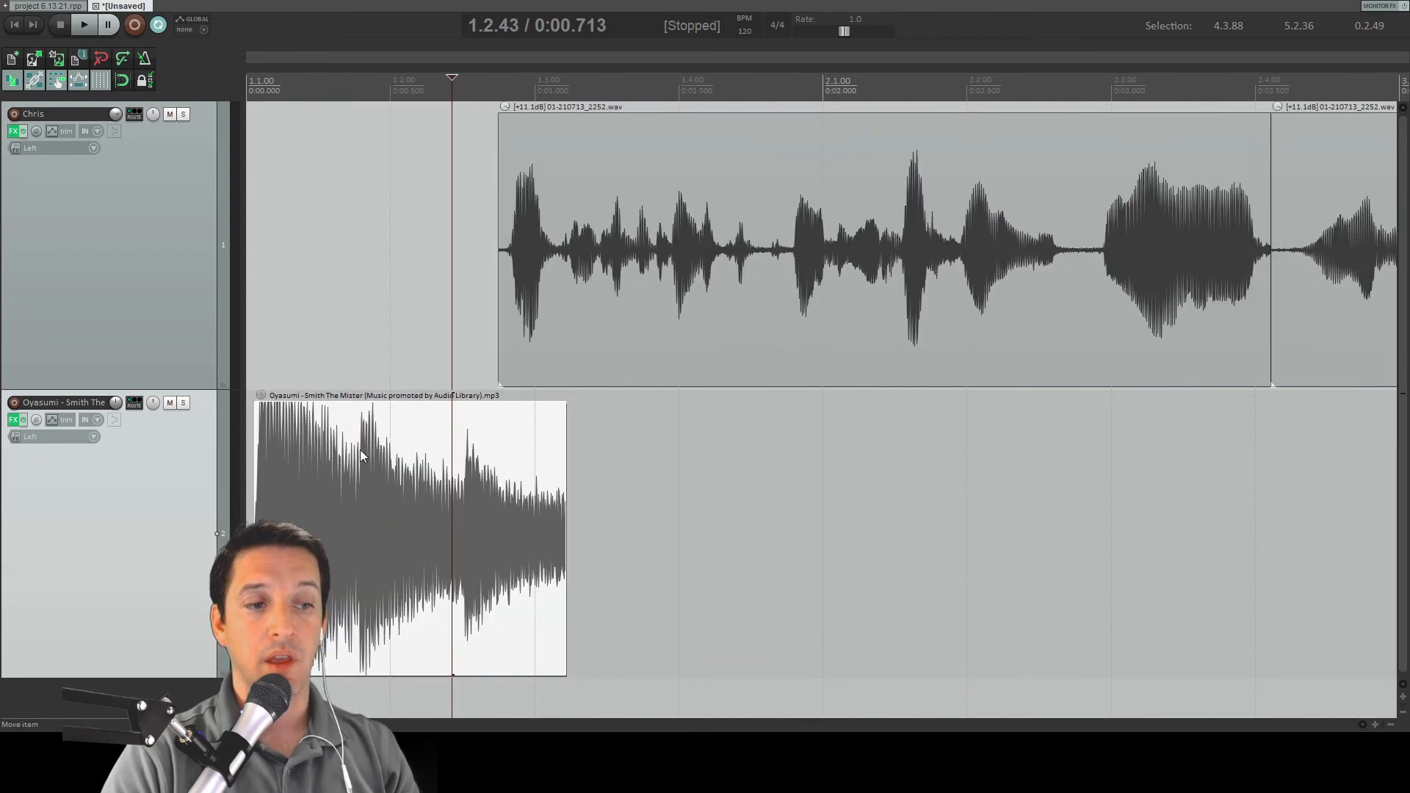
drag(566, 463, 711, 462)
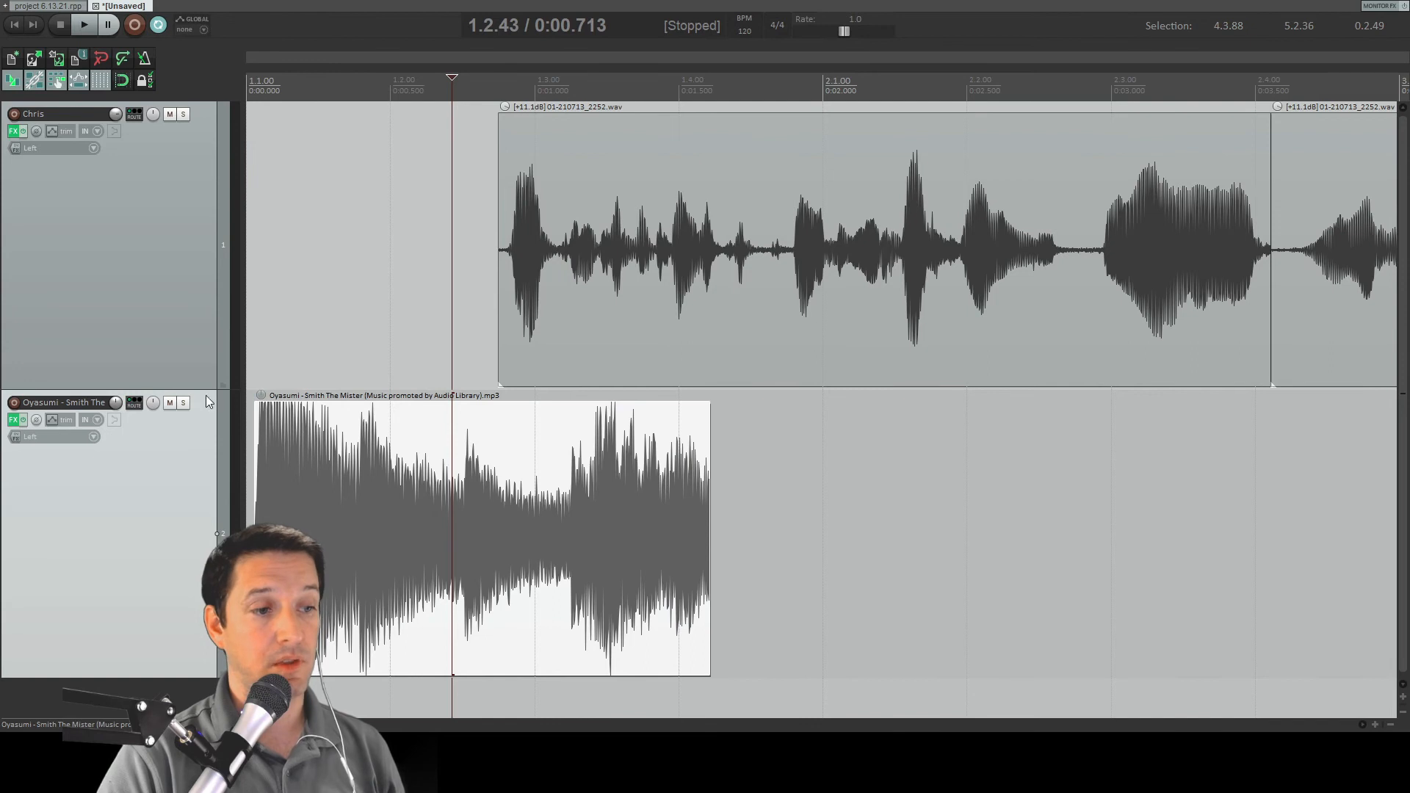
drag(370, 448, 363, 448)
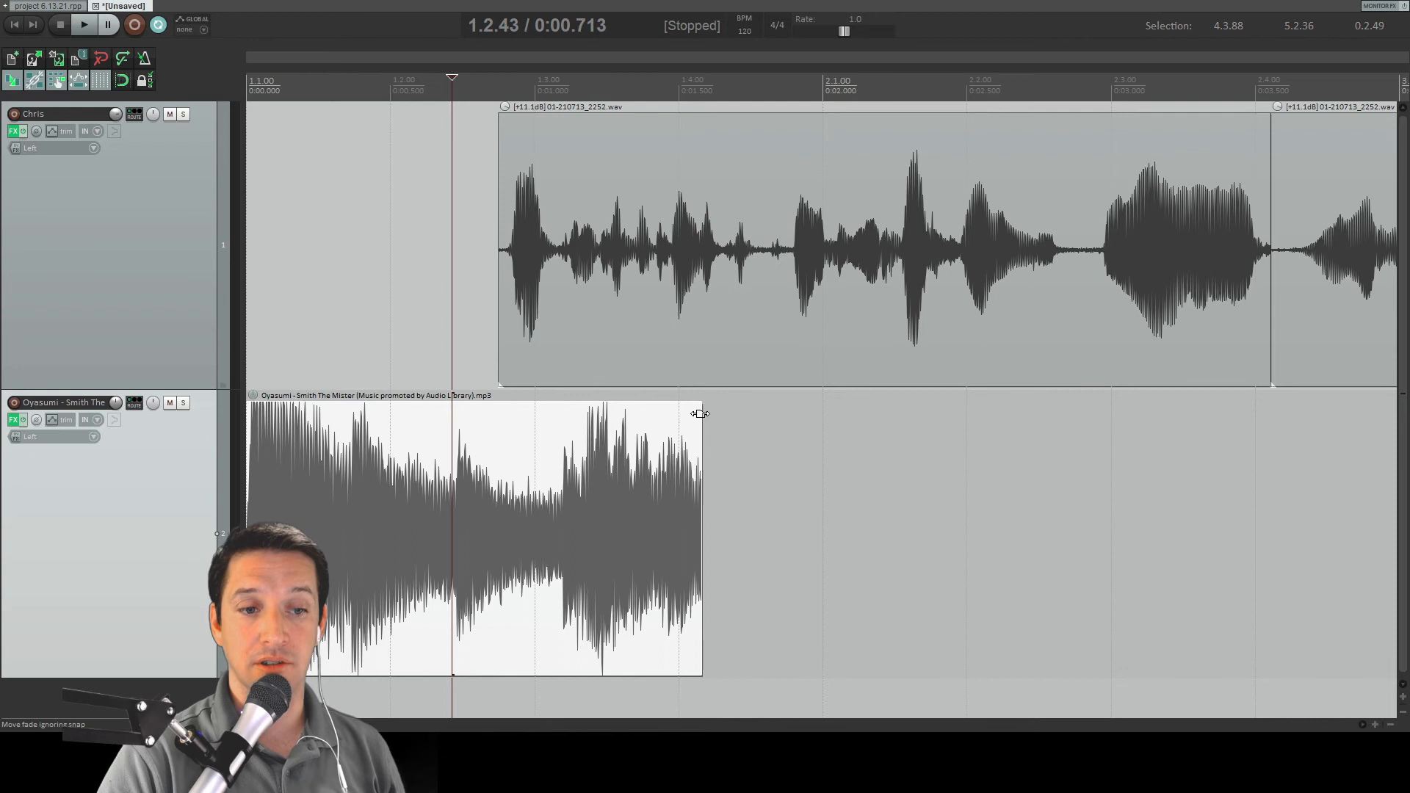
Step: Add fades of about 0.25 seconds at both ends of the opening music clip, and fade the closing clip in and out
drag(700, 413, 630, 461)
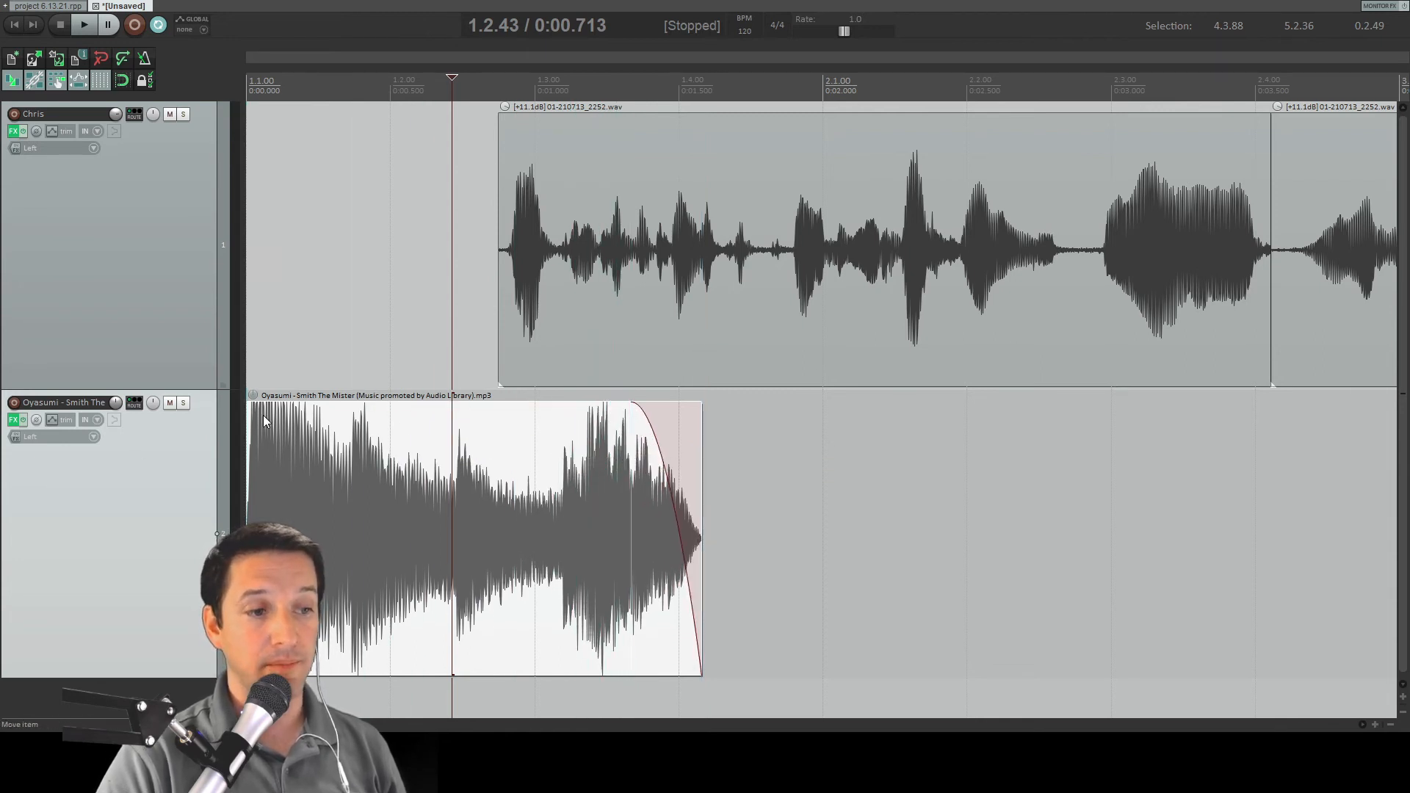
drag(247, 405, 315, 412)
scroll(712, 439, down, 4)
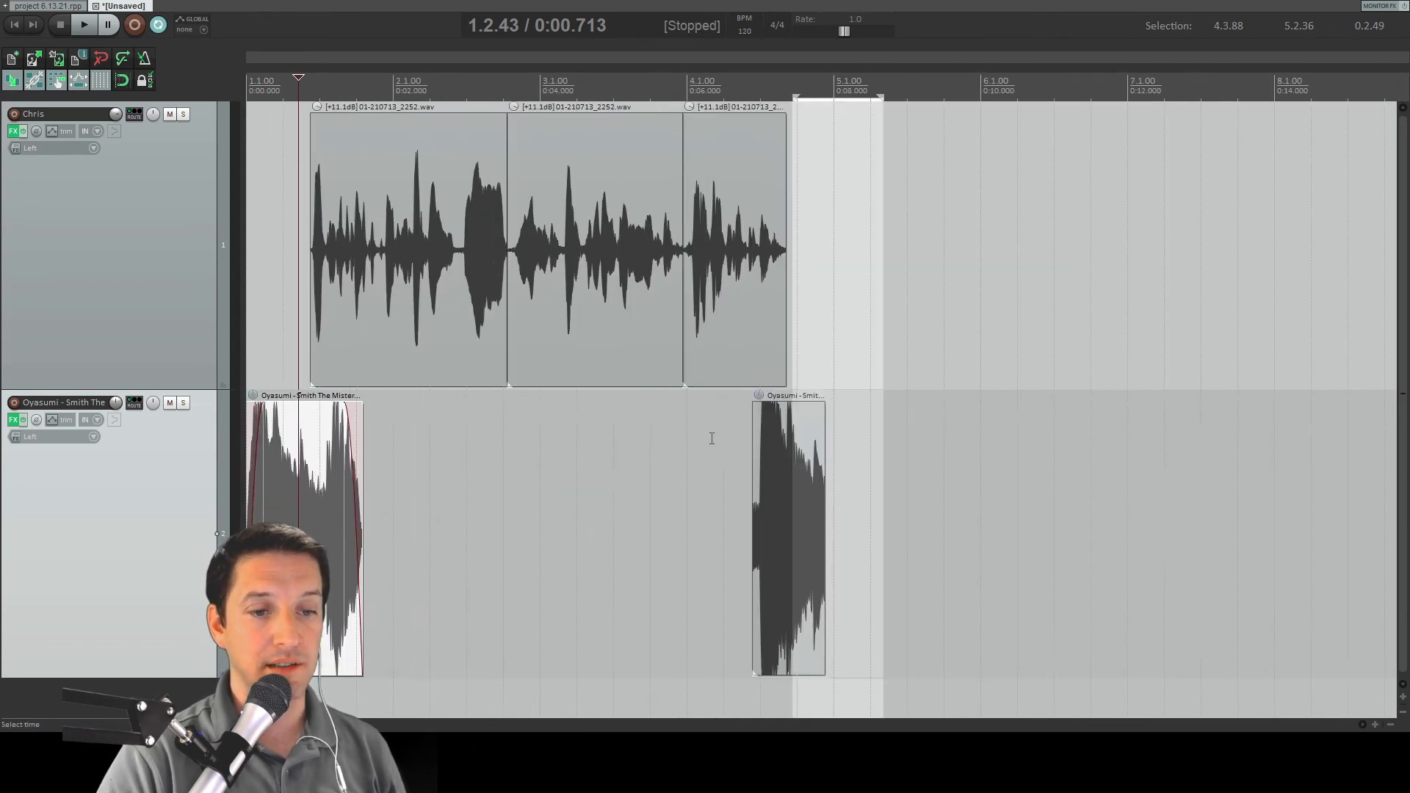
click(797, 459)
drag(756, 408, 794, 406)
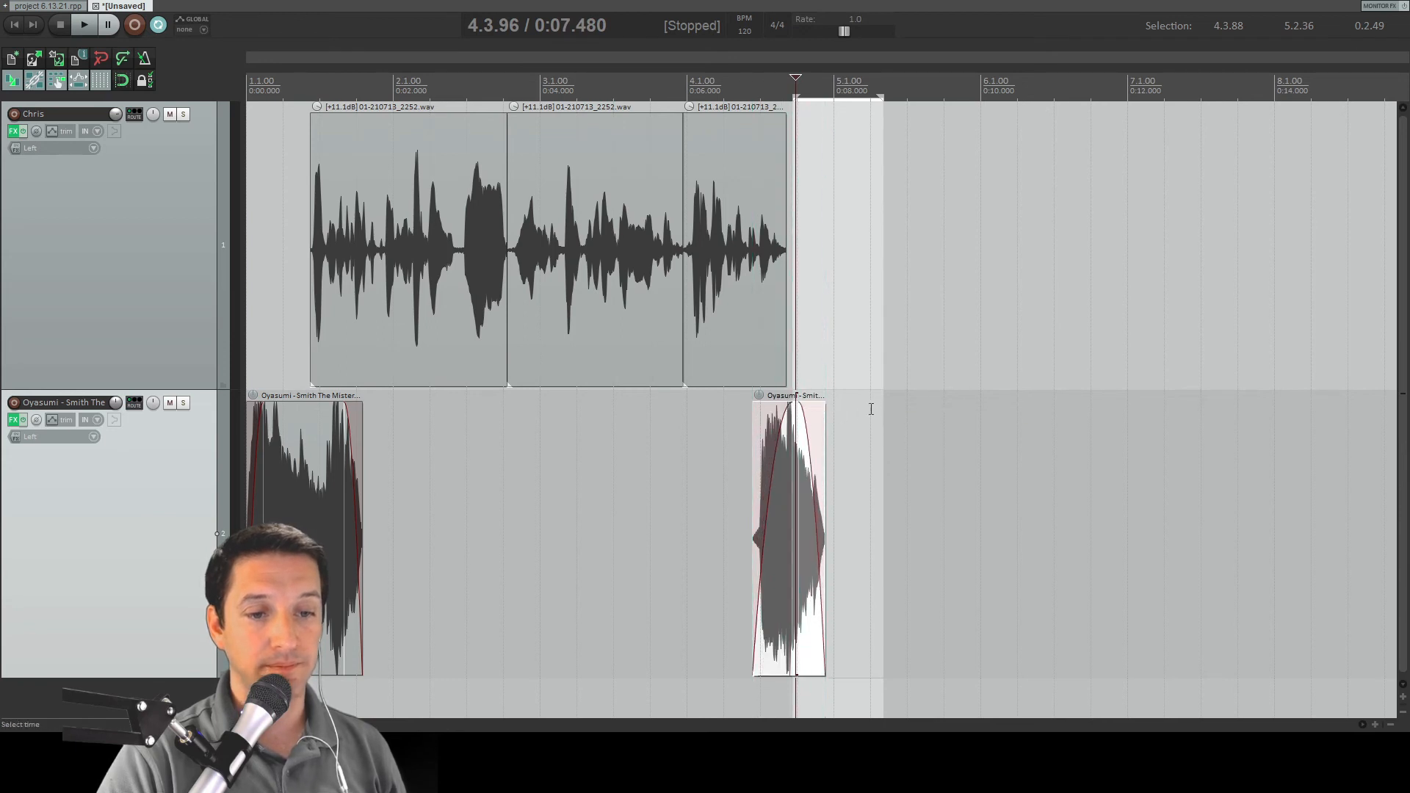
Step: Audition the faded opening and closing music around the voice from the project start, and stop playback
click(15, 25)
click(86, 28)
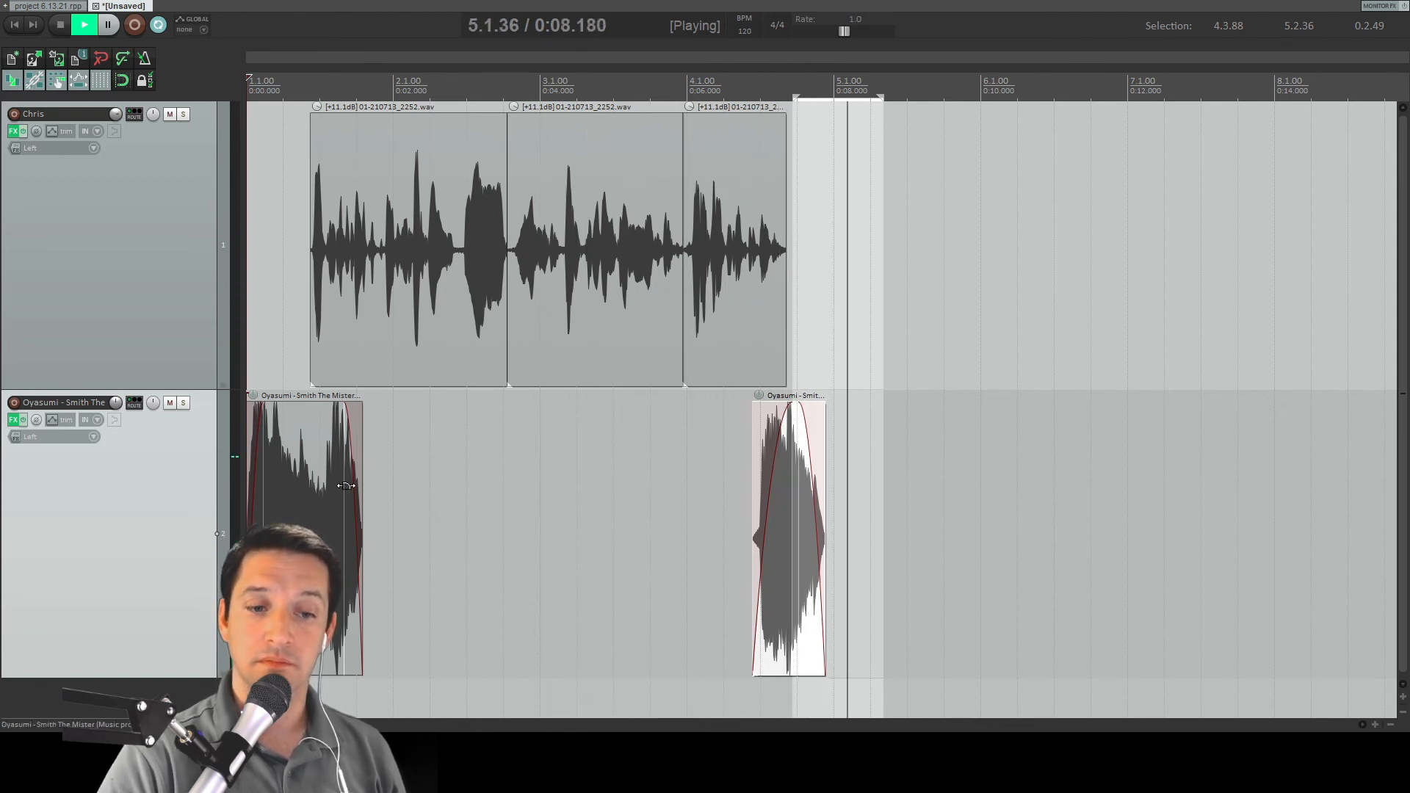
key(space)
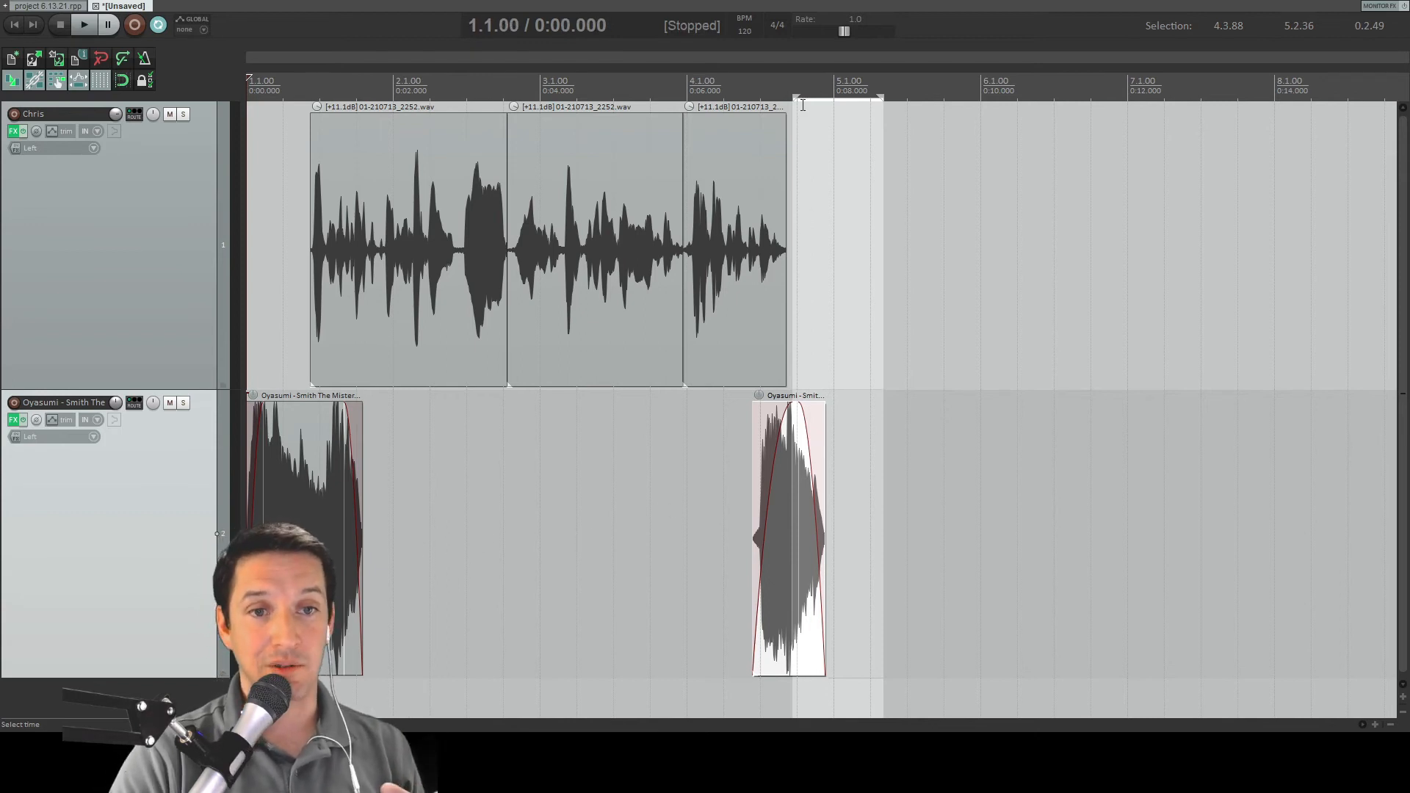
Step: Delete the closing music clip and extend the opening one beneath the whole voice recording to about 0:08
drag(843, 88, 859, 88)
click(875, 90)
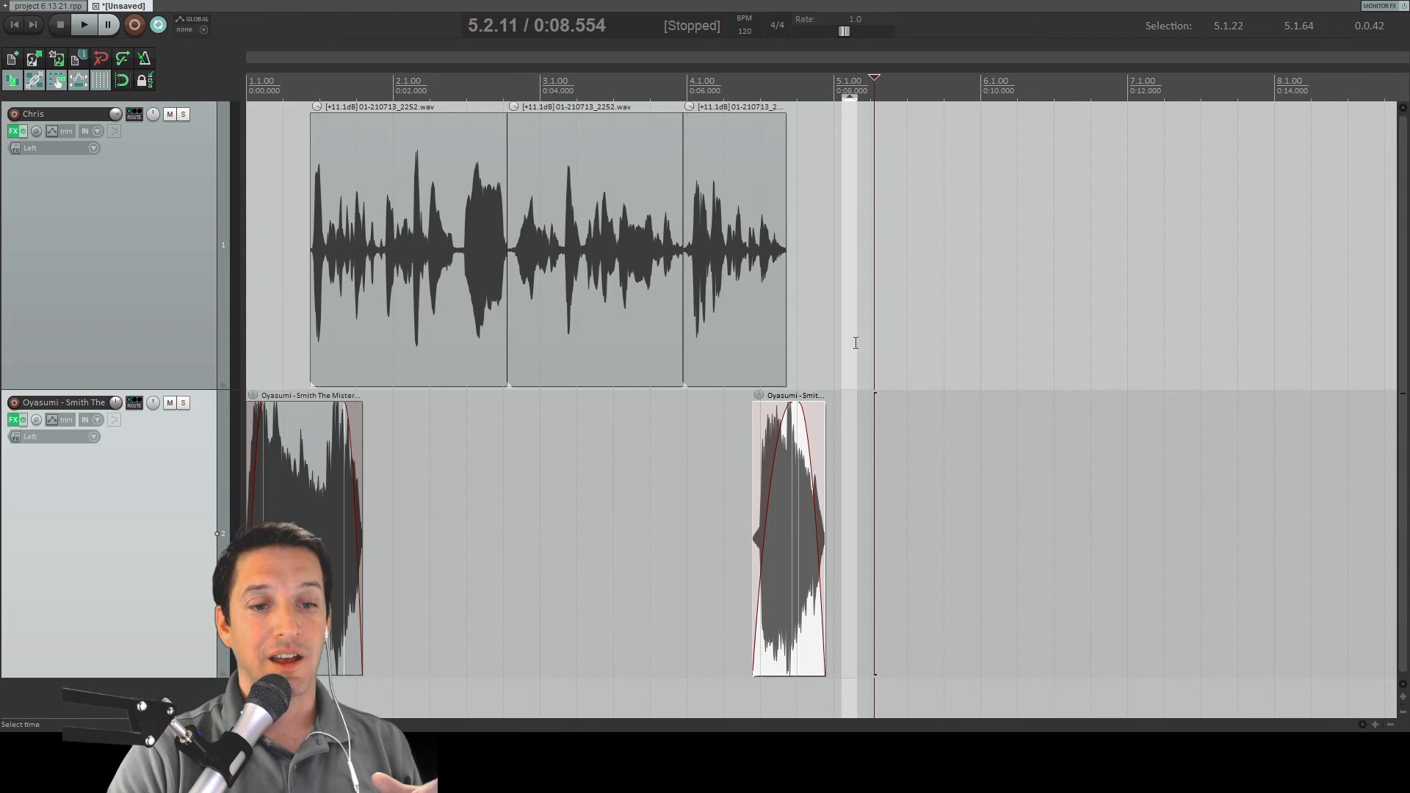
click(800, 488)
key(Delete)
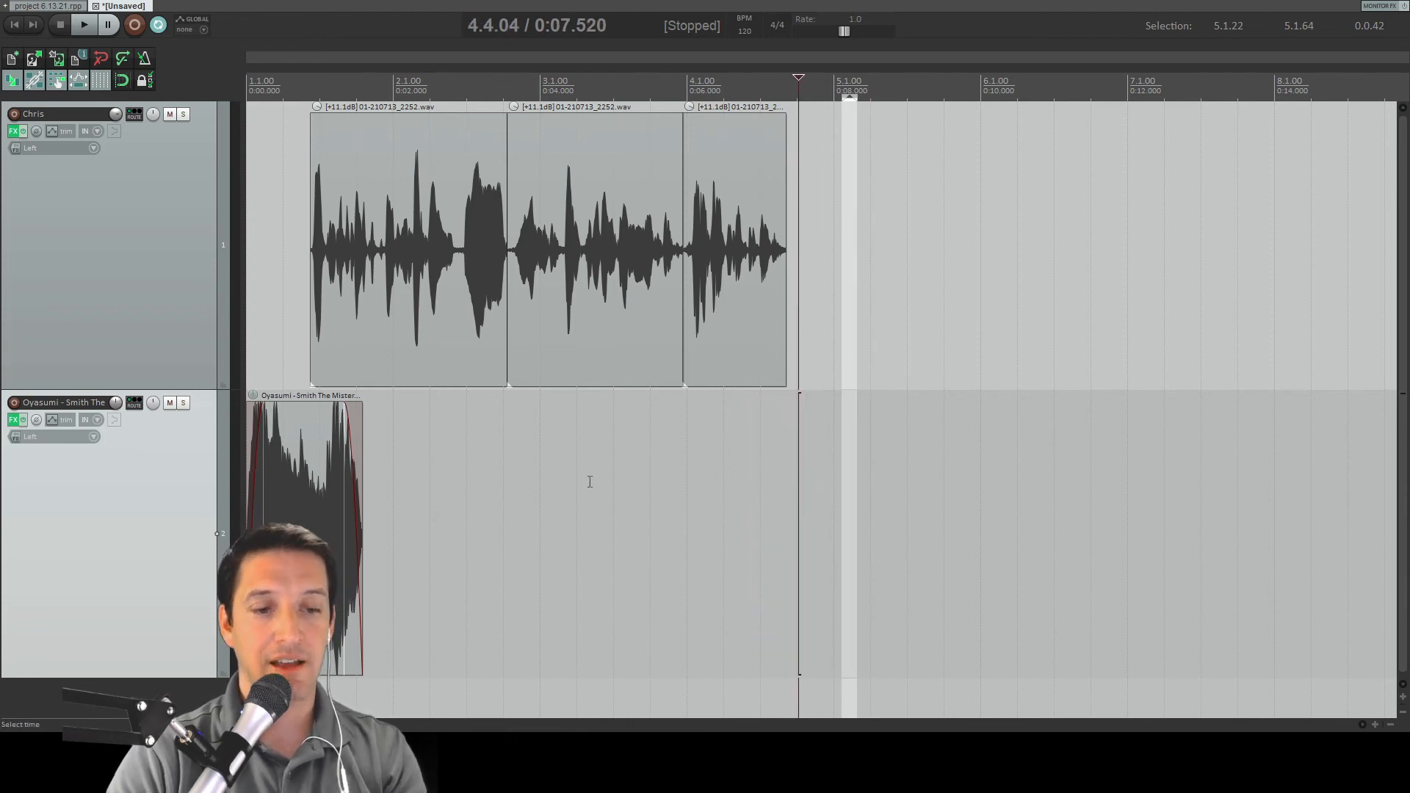
click(324, 486)
drag(360, 487, 831, 497)
click(425, 492)
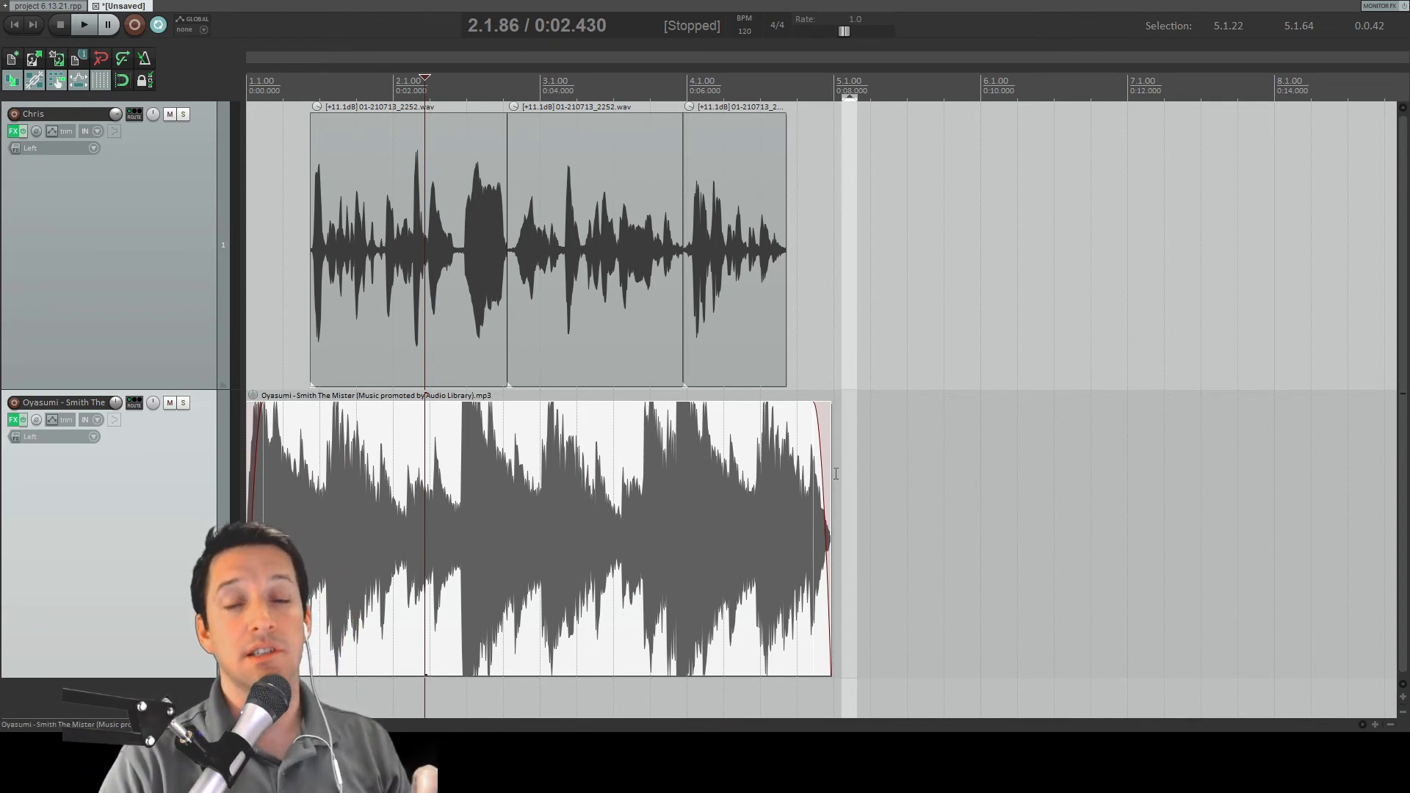
Step: Shorten the music clip back to a brief intro ending at 0:01.350
click(555, 476)
drag(415, 478, 342, 506)
drag(825, 462, 346, 470)
click(262, 441)
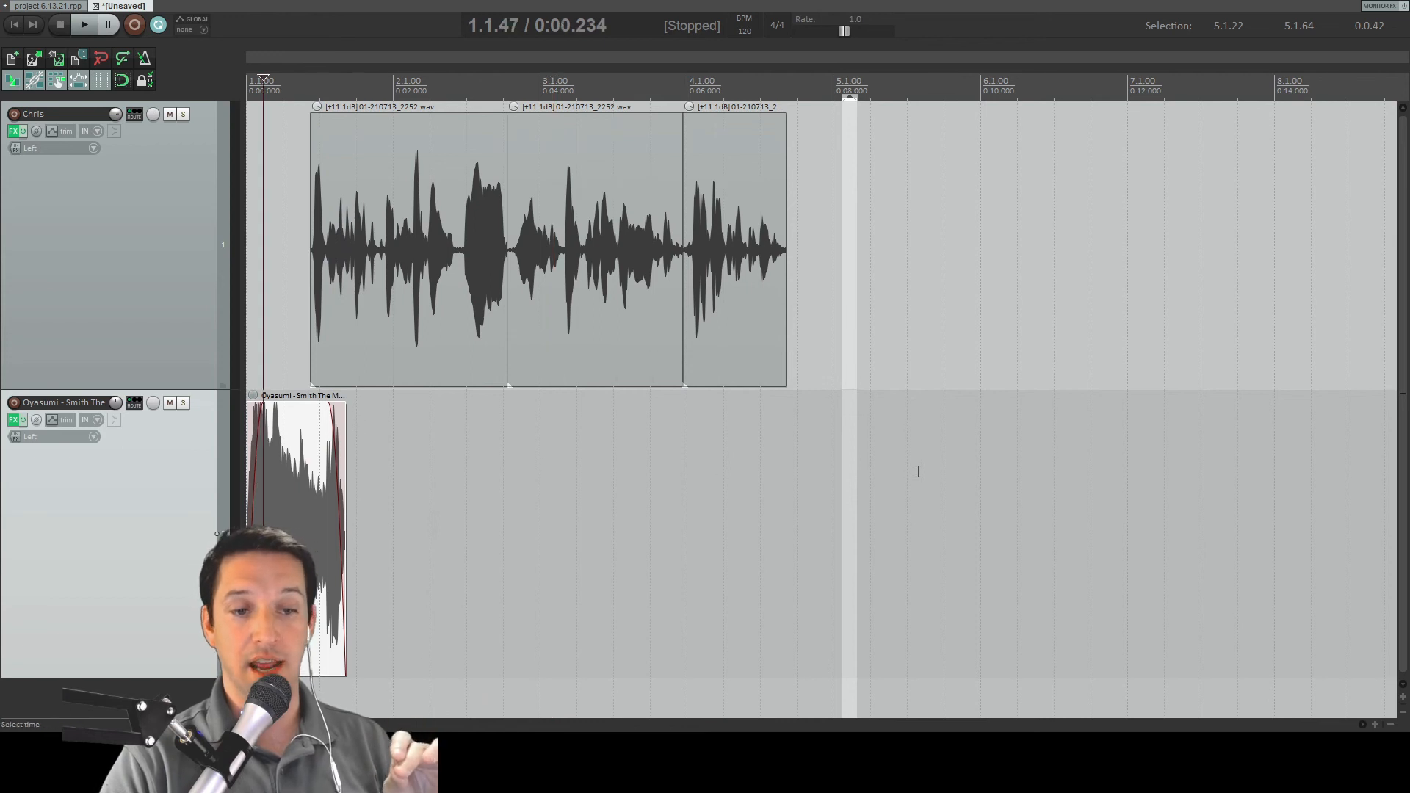
Step: Mark the range from 4.3.02 to 5.1.62, and extend the music clip past the end of the voice to about 0:07.8
click(742, 466)
drag(762, 466, 855, 476)
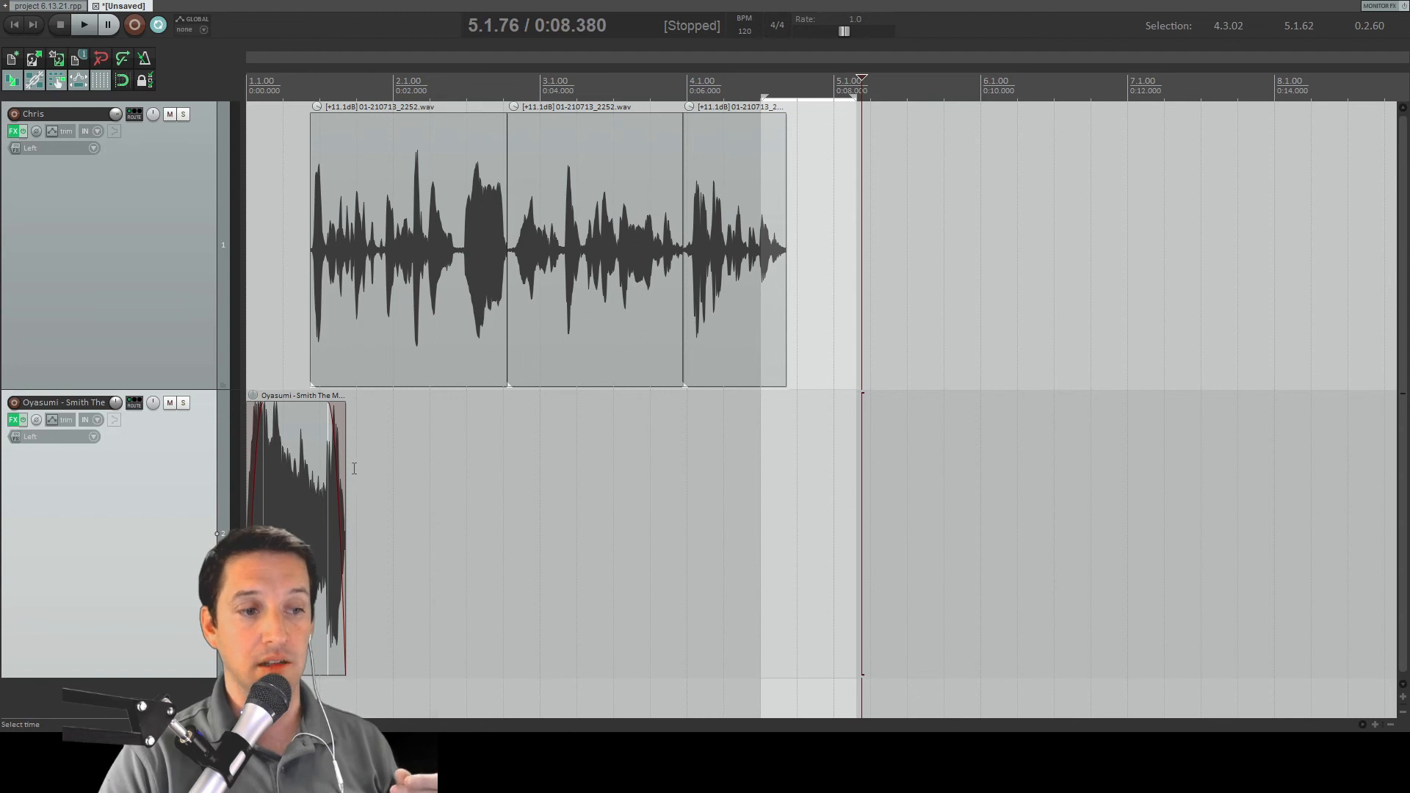
click(287, 456)
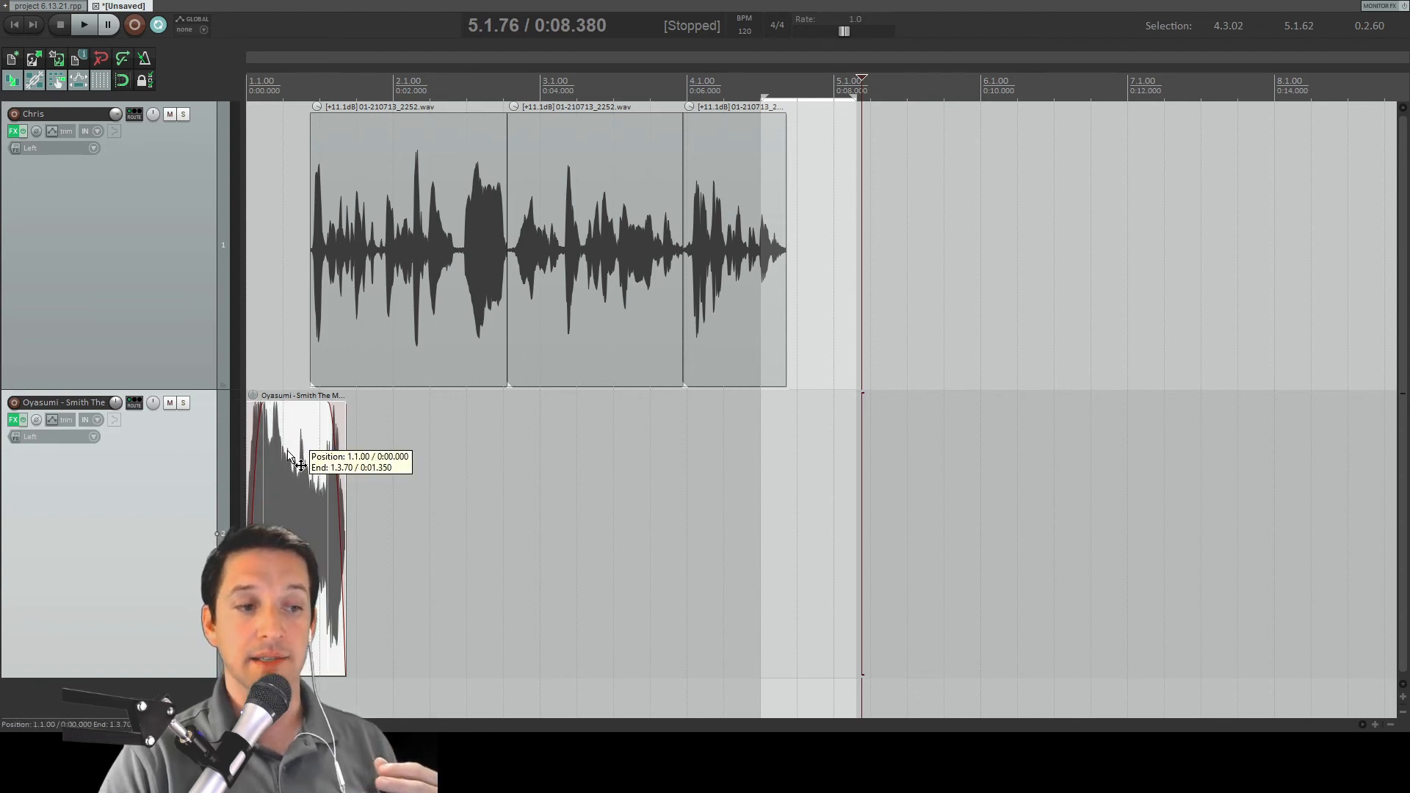
drag(340, 450, 819, 461)
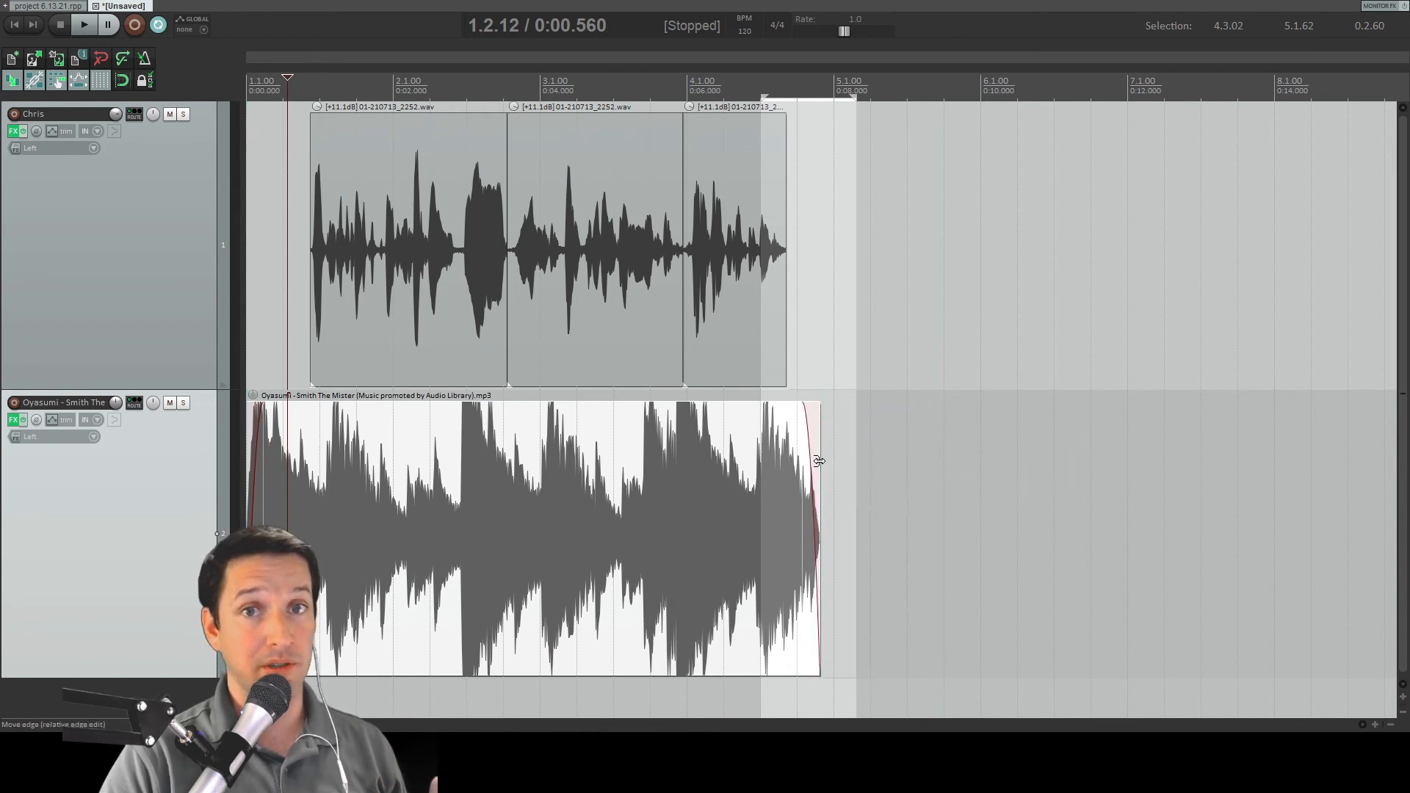
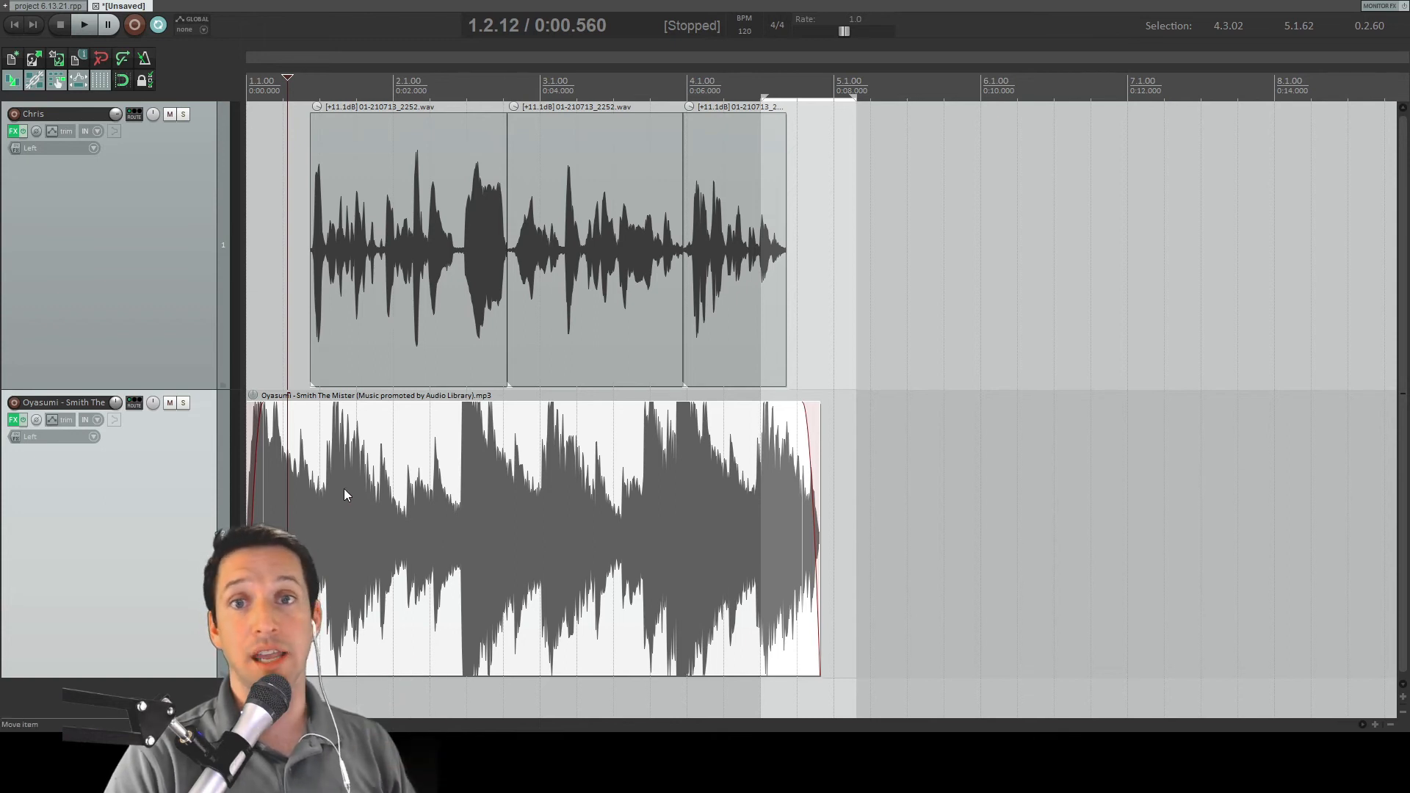
Step: Audition the extended music clip at full volume beneath the voice from the project start, and stop playback
click(449, 444)
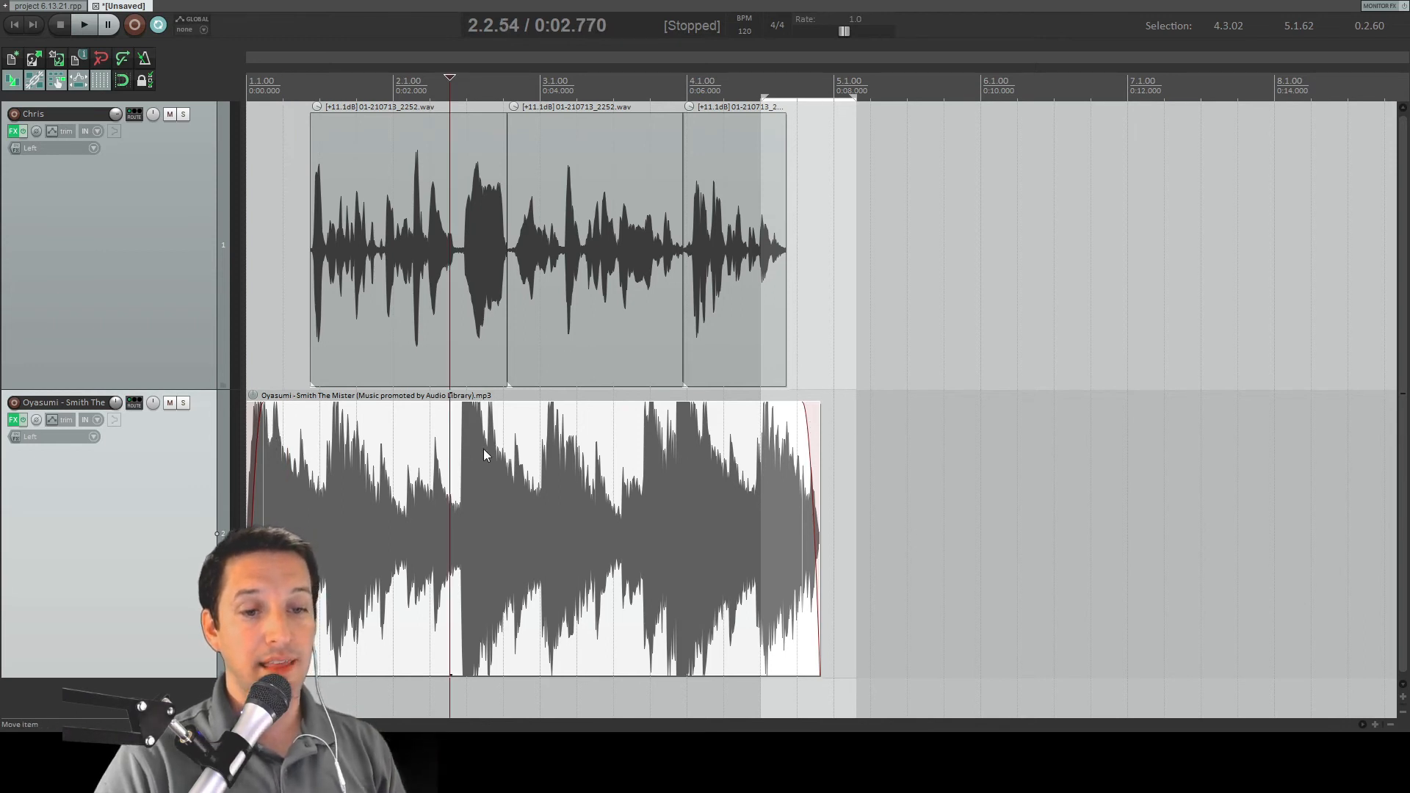
click(23, 26)
key(space)
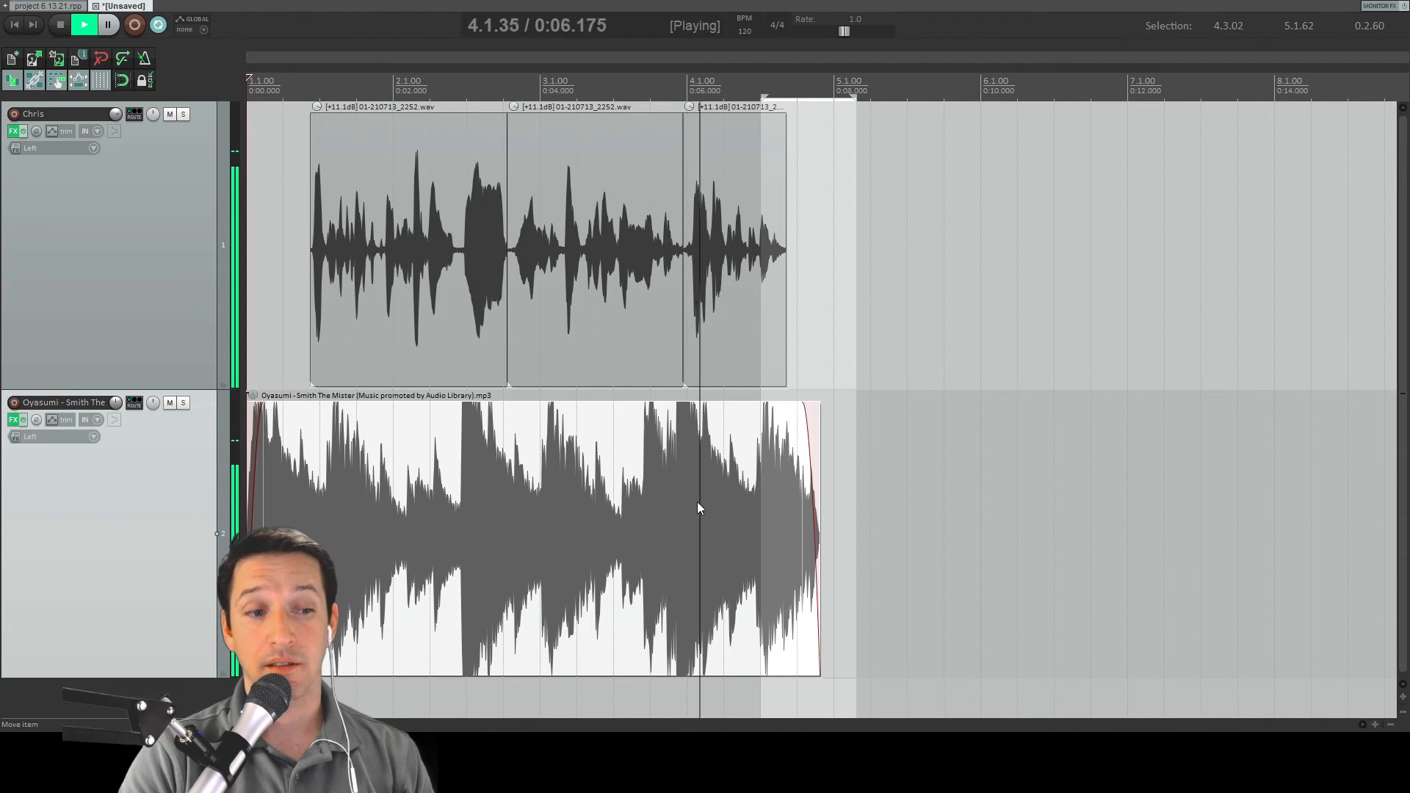
key(space)
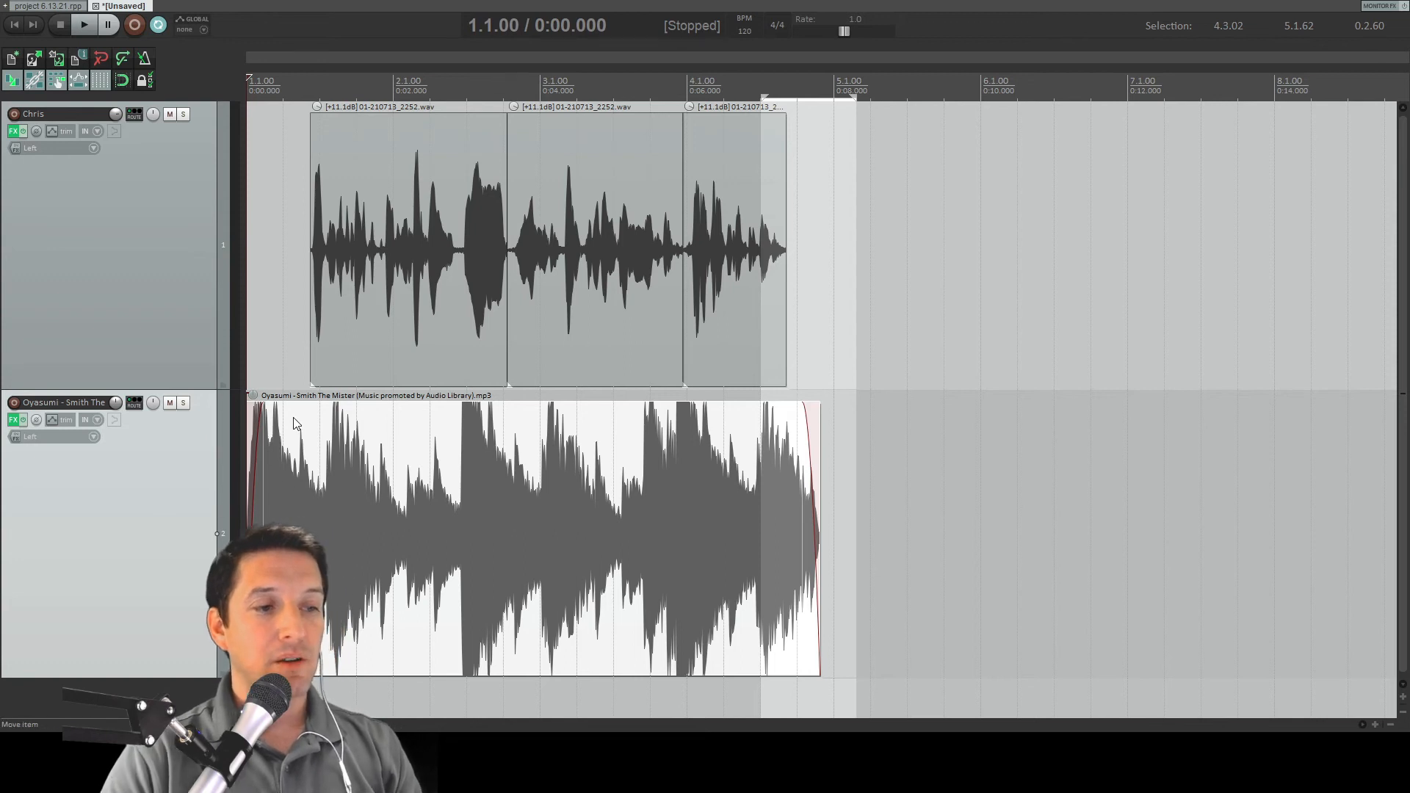
Step: Try lowering the music clip's item volume to -9.20 dB and -13.4 dB while auditioning it, and reset the volume
drag(257, 394, 261, 463)
key(space)
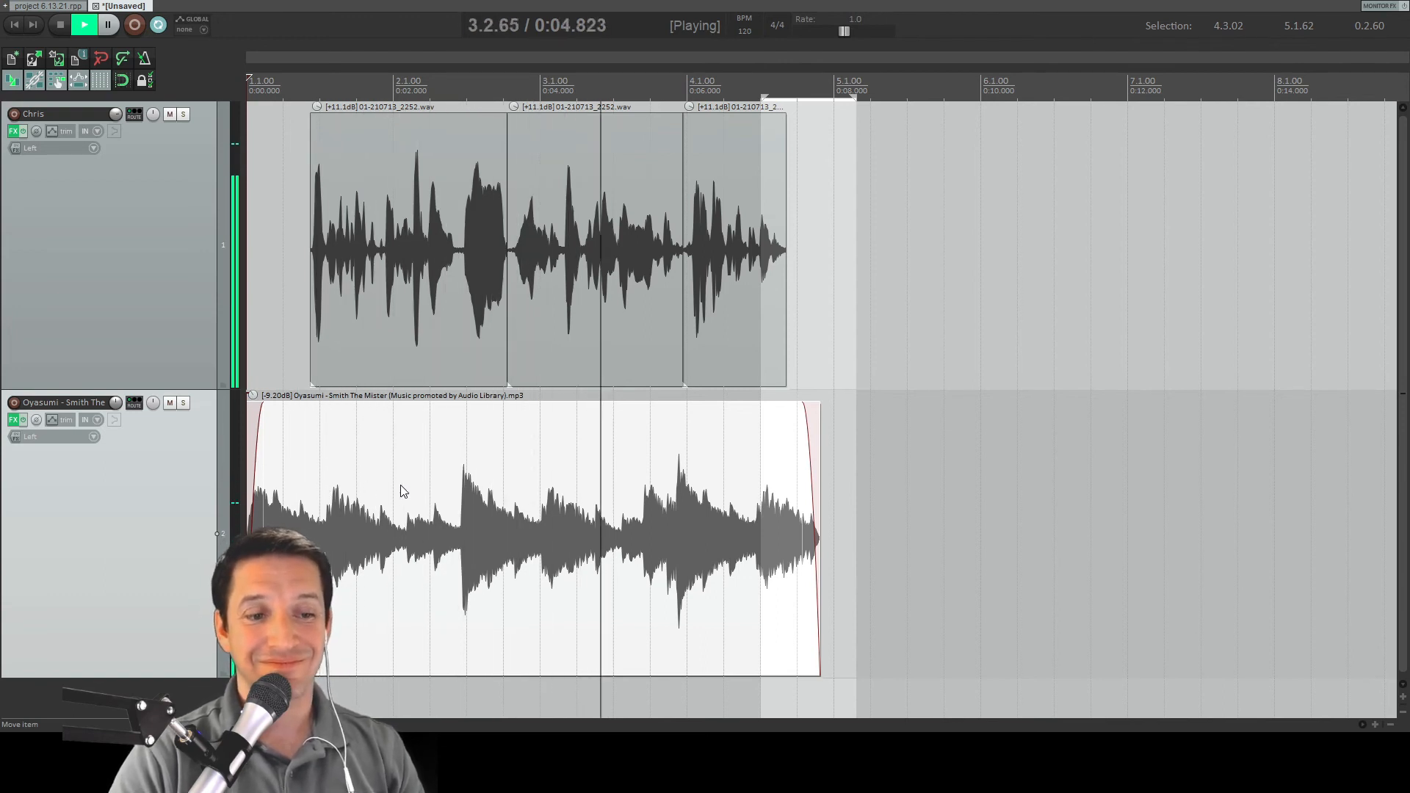
drag(253, 397, 262, 424)
click(424, 418)
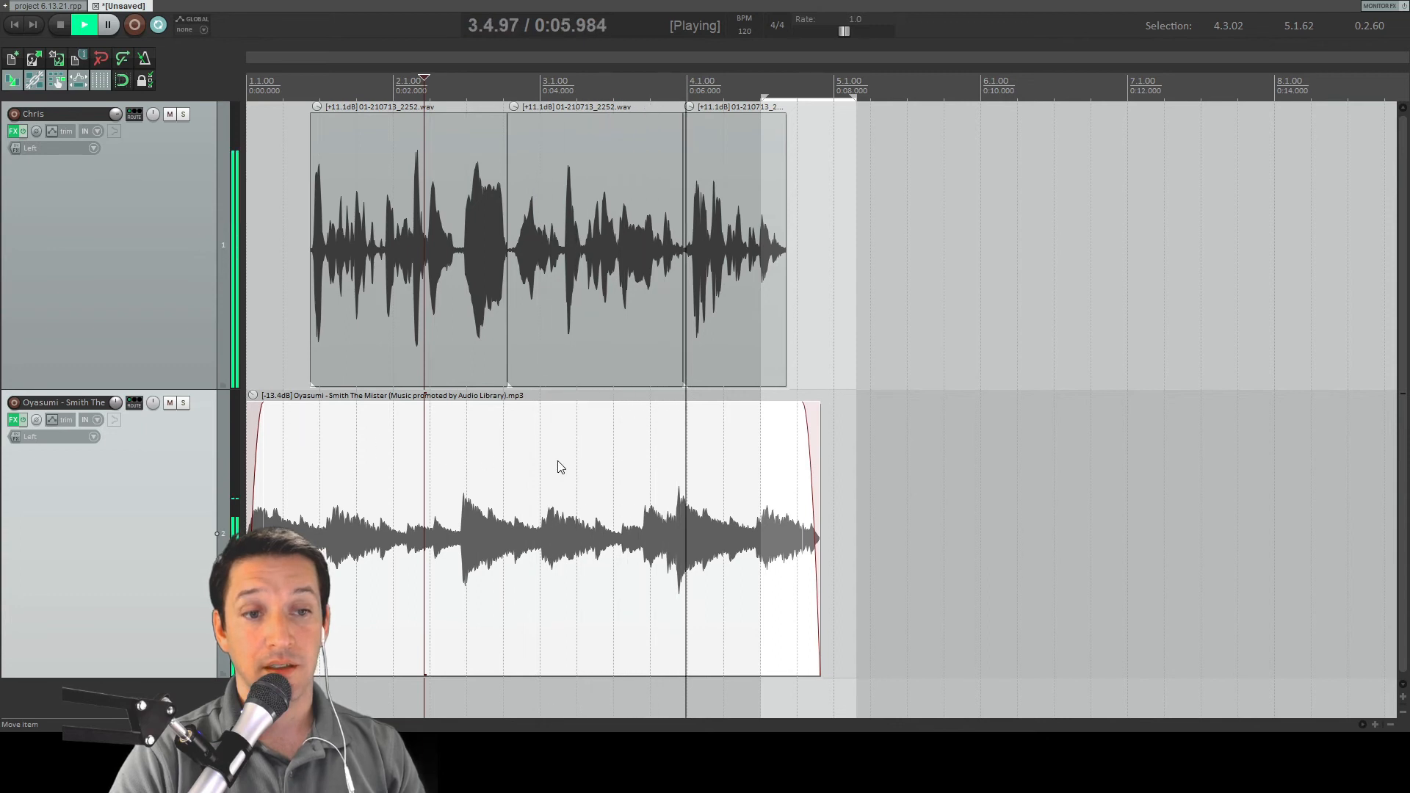
key(space)
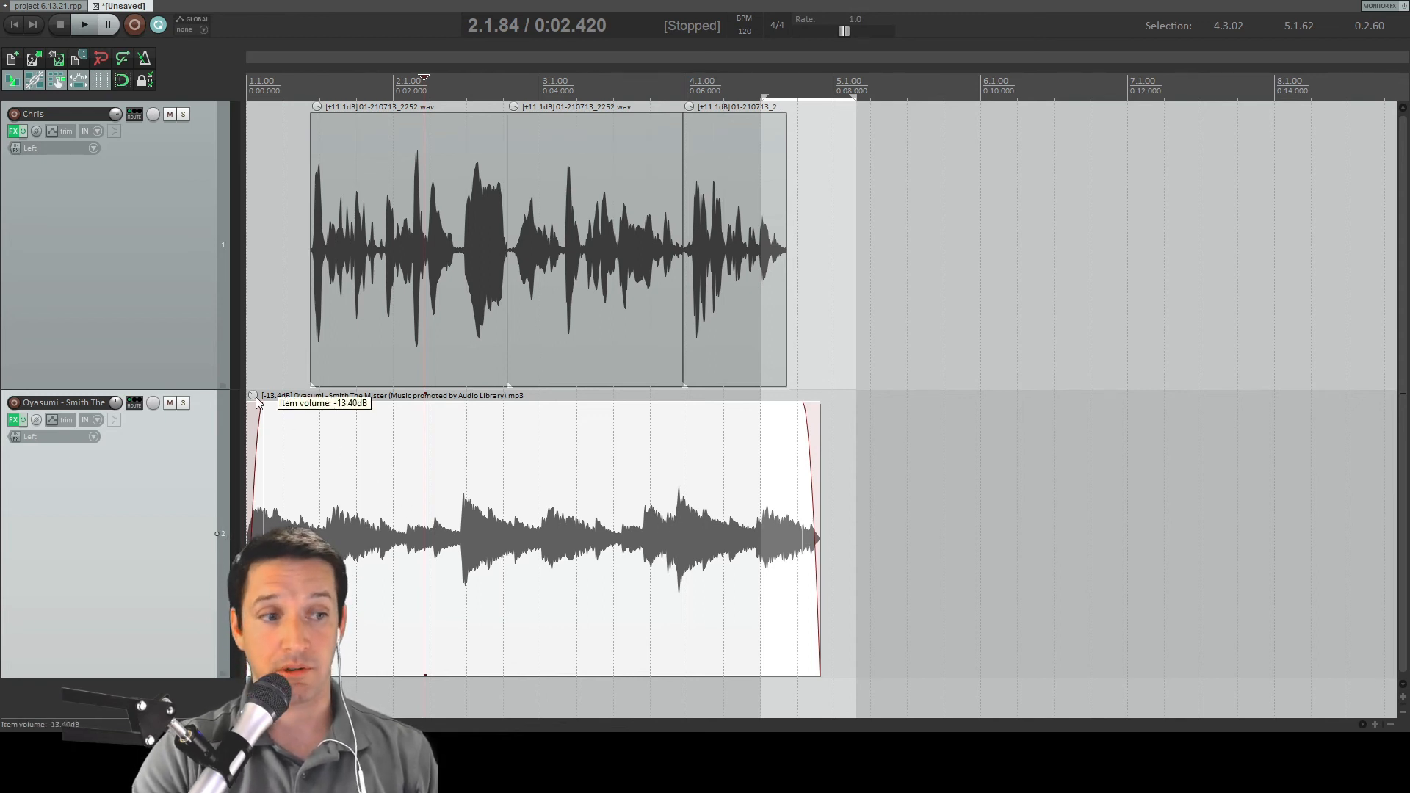
double_click(340, 405)
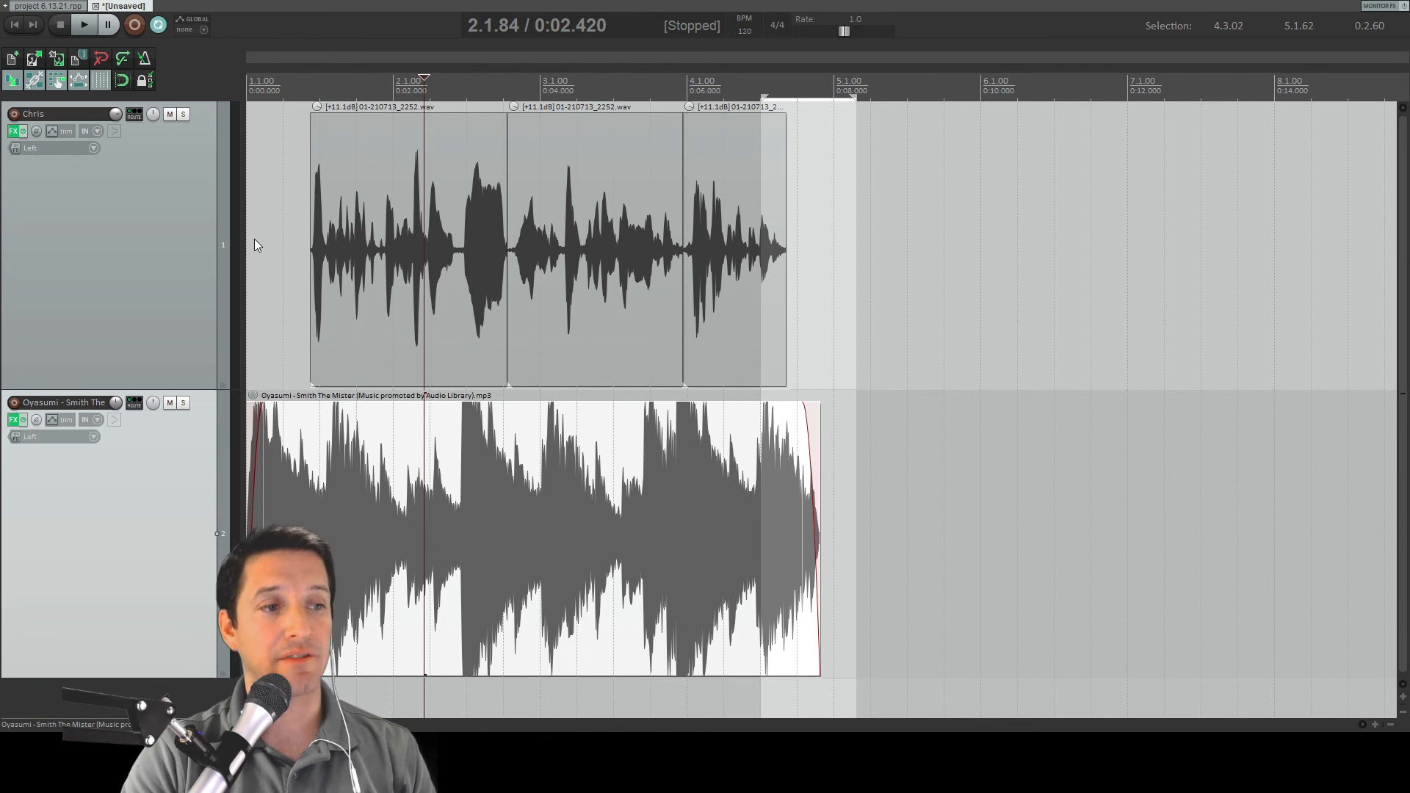
Step: Show the take volume envelope on the music clip, and try lowering its whole level before restoring it to 0 dB
key(shift+v)
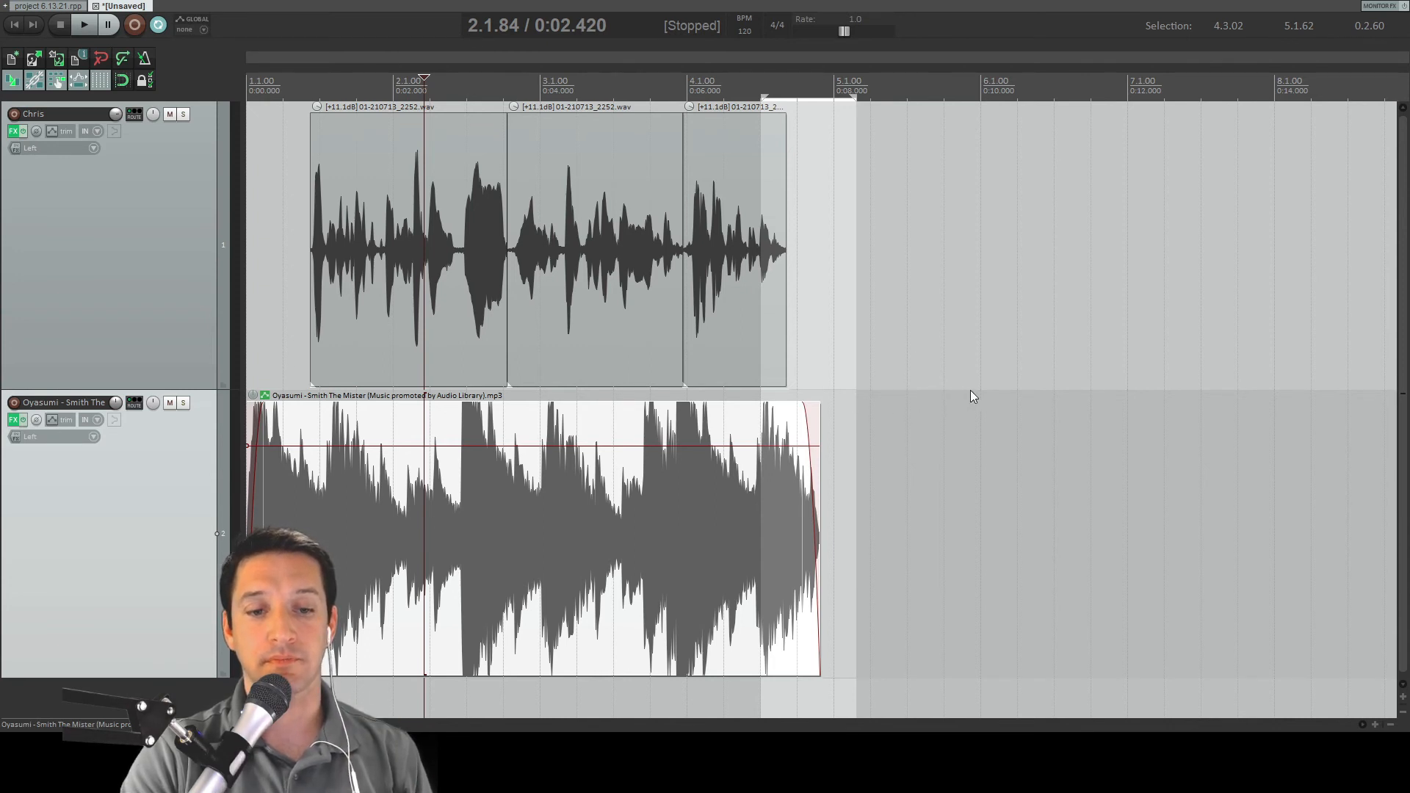
click(1354, 371)
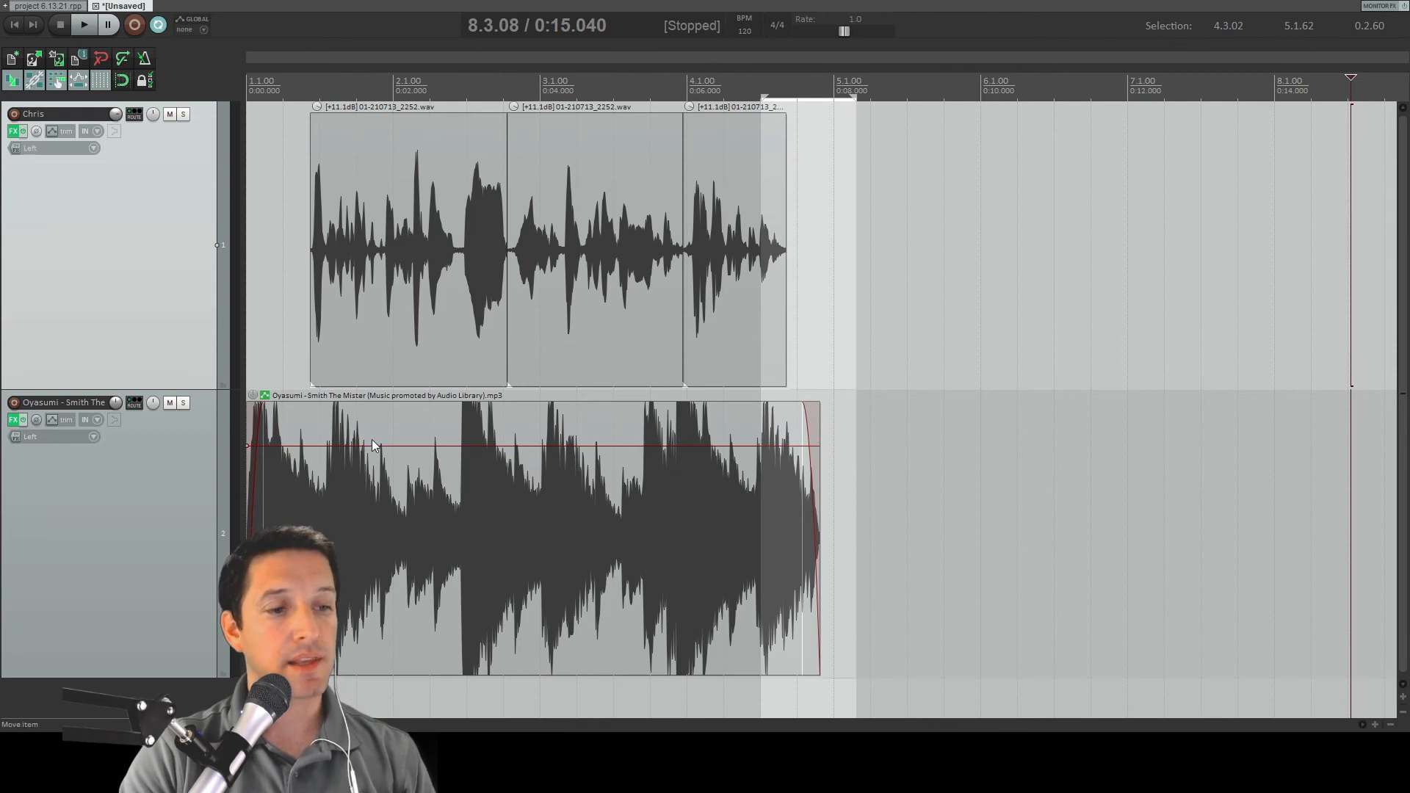
drag(401, 446, 437, 484)
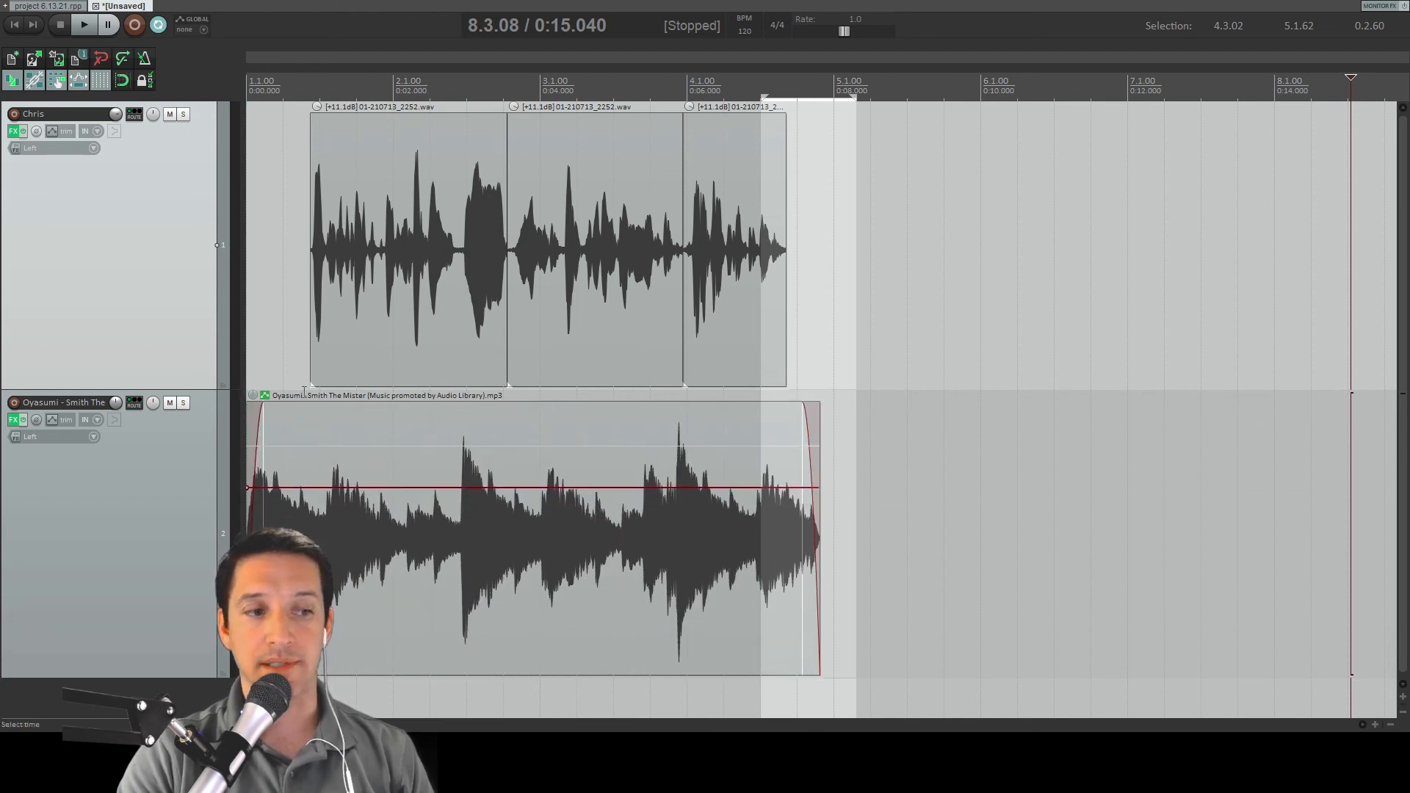
click(403, 487)
drag(402, 487, 407, 445)
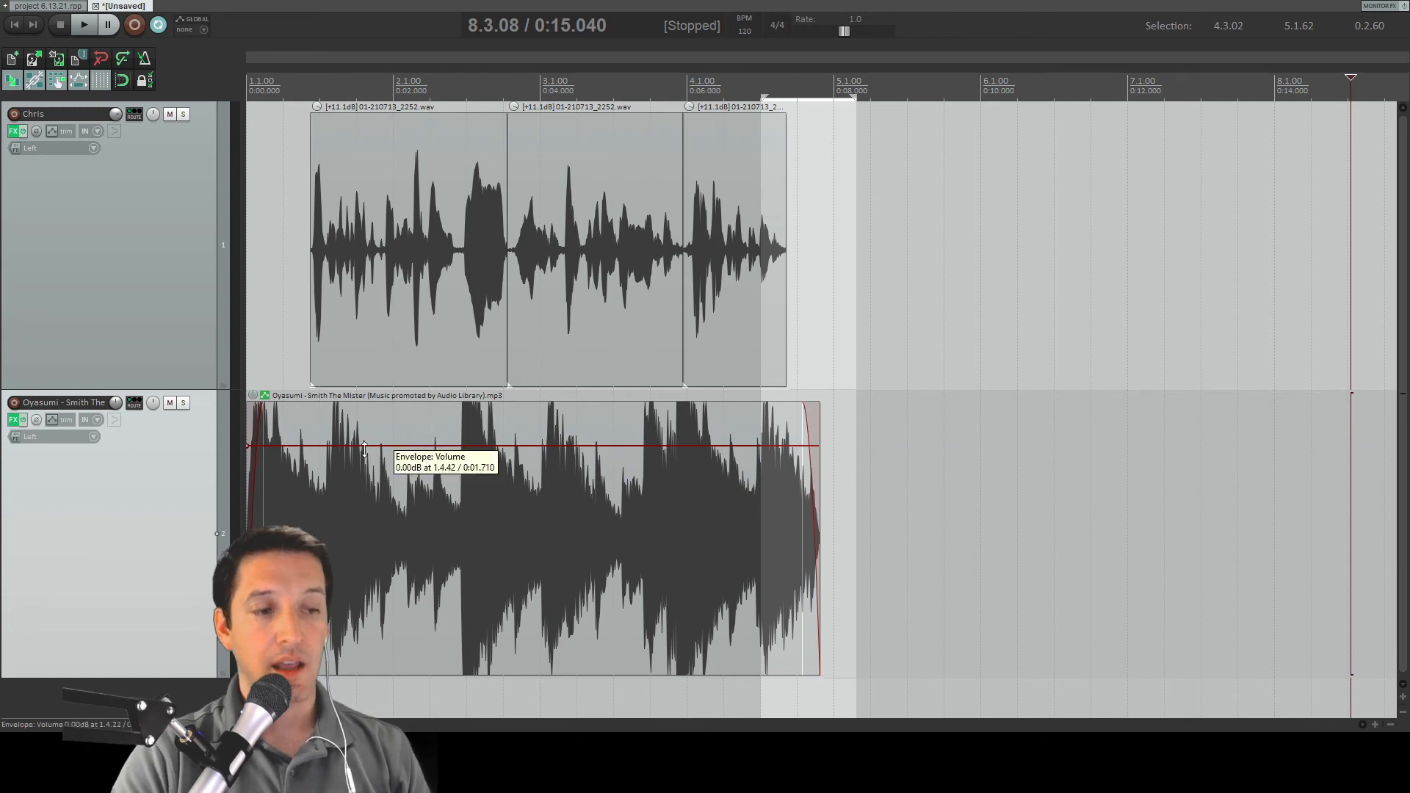
Step: Add three volume envelope points near the music clip's start and three around the end of the voice recording
ctrl+click(278, 446)
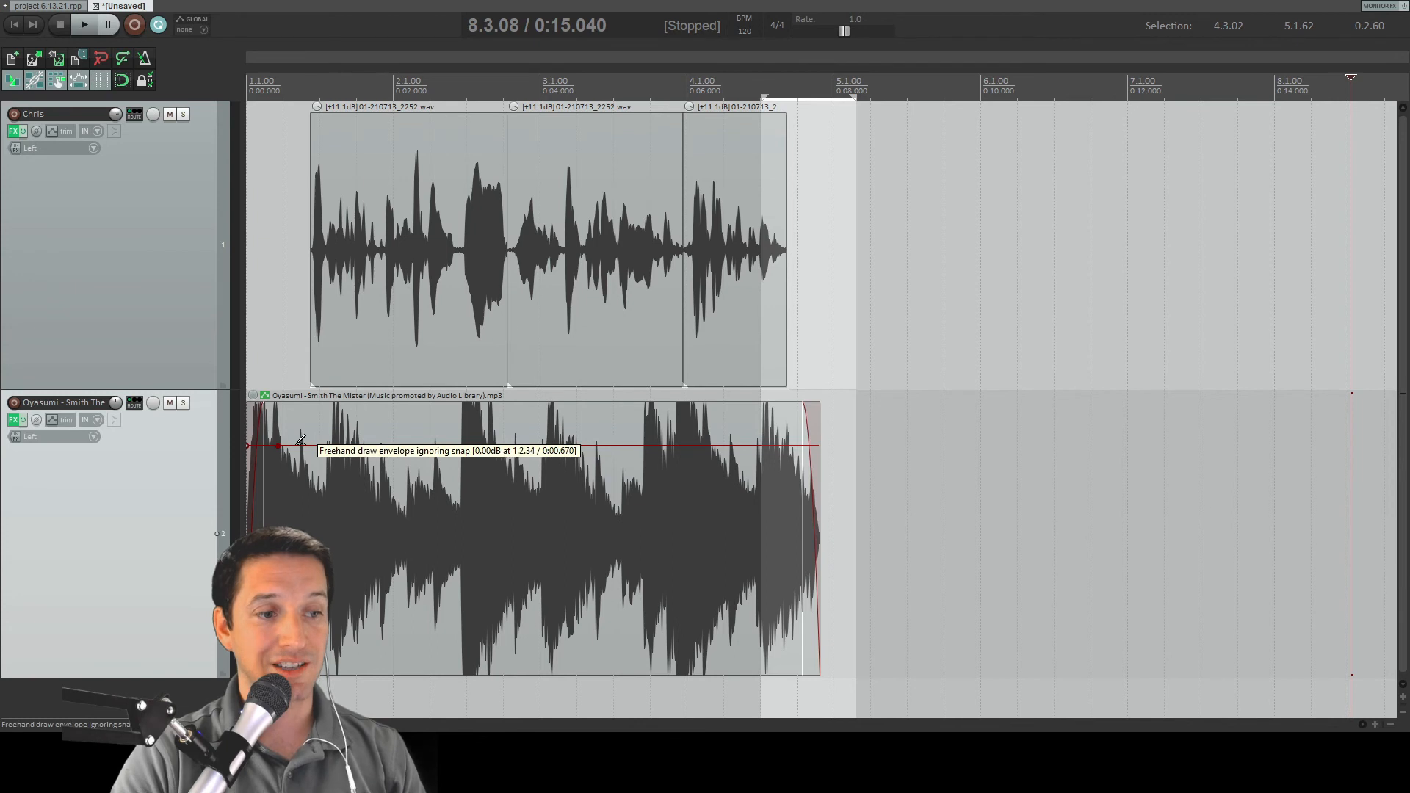
drag(298, 445, 317, 446)
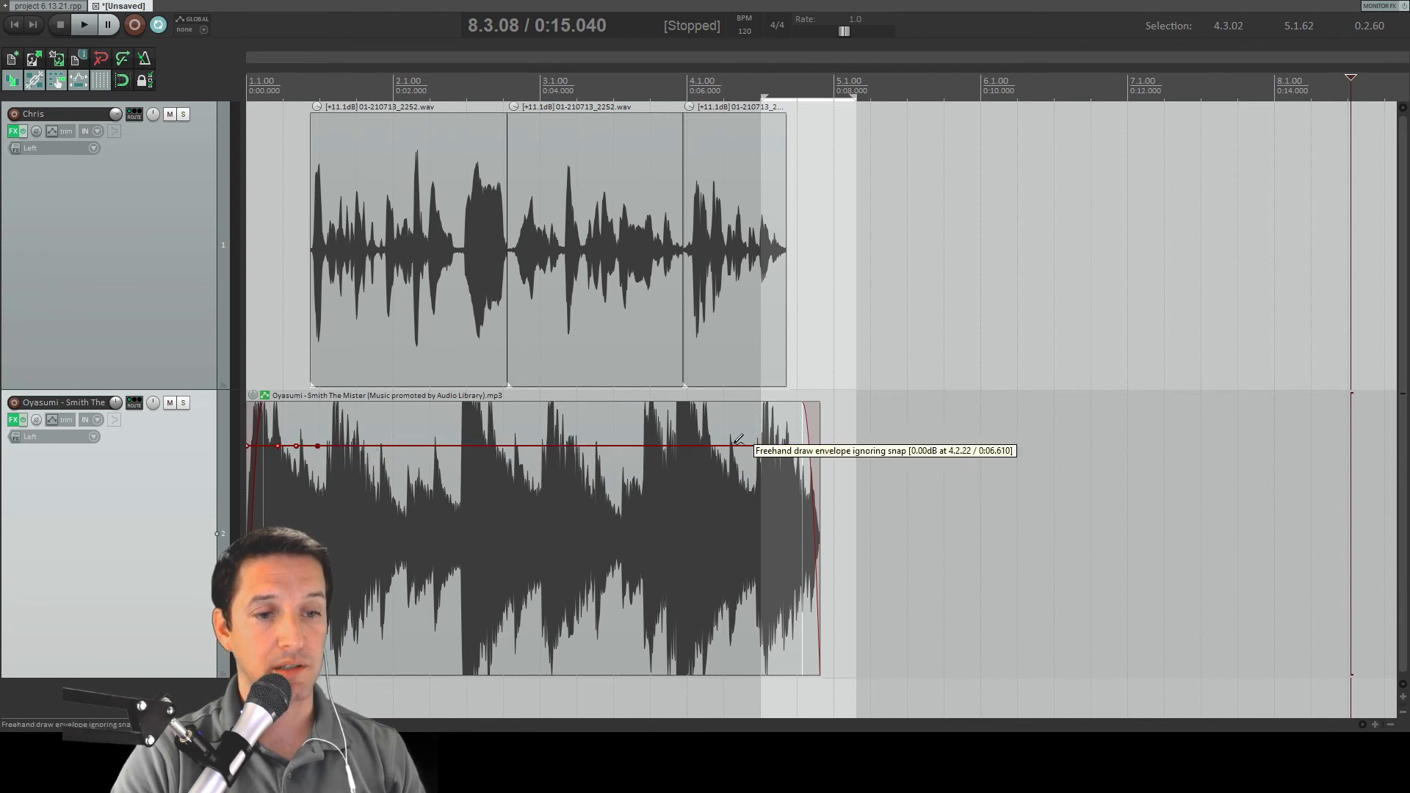
drag(753, 446, 799, 446)
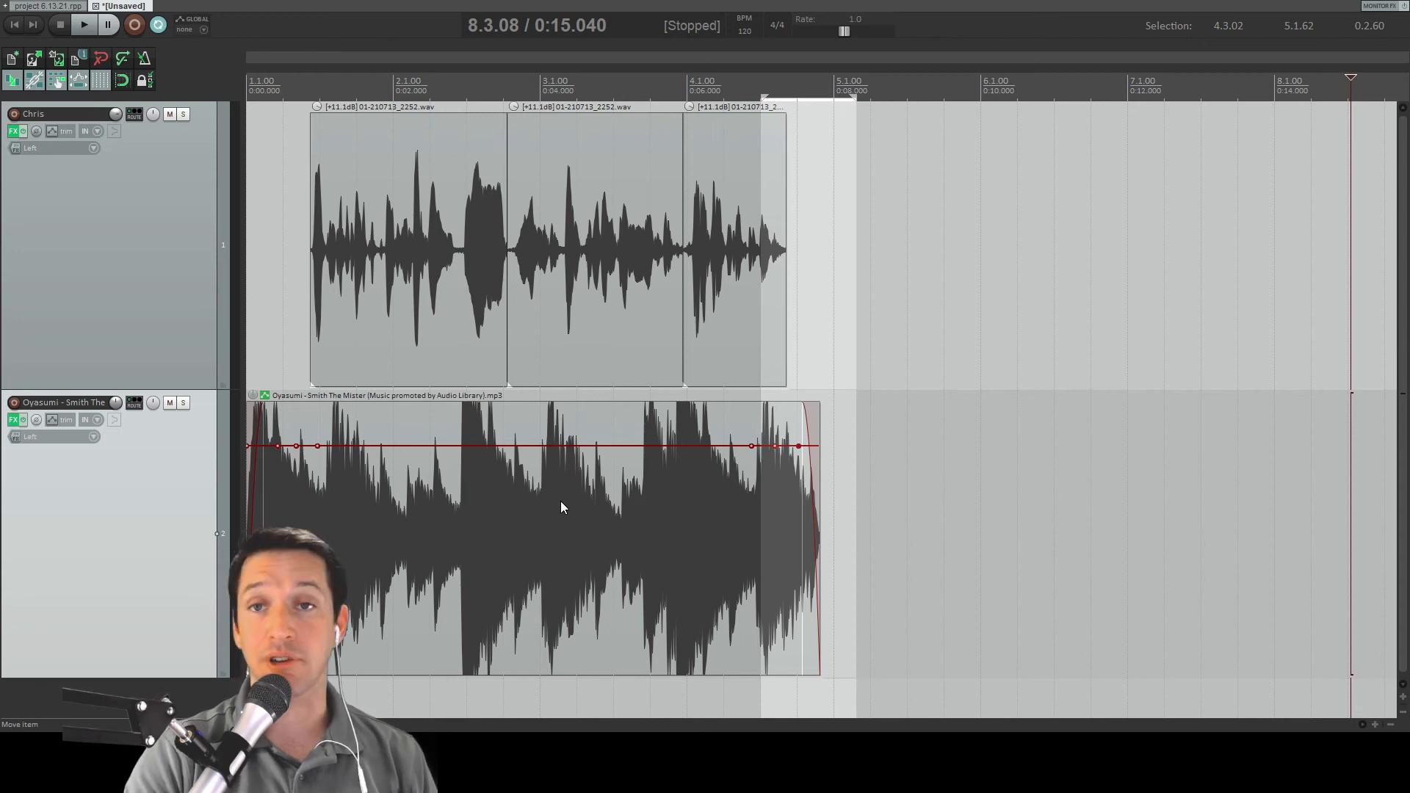
Step: Lower the music's volume envelope between the two point groups to about -16.6 dB so it ducks beneath the voice
click(527, 445)
drag(526, 445, 530, 504)
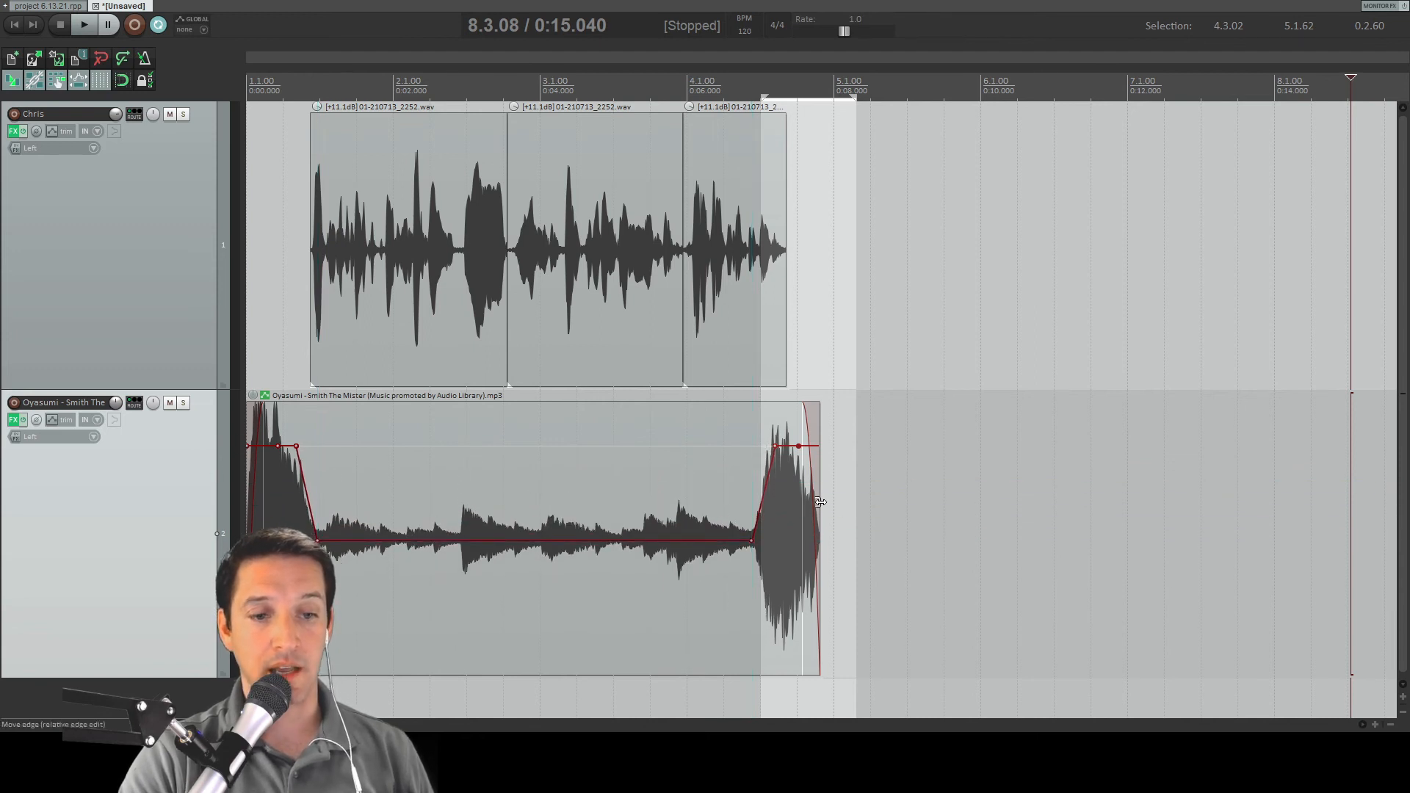
drag(555, 541, 555, 544)
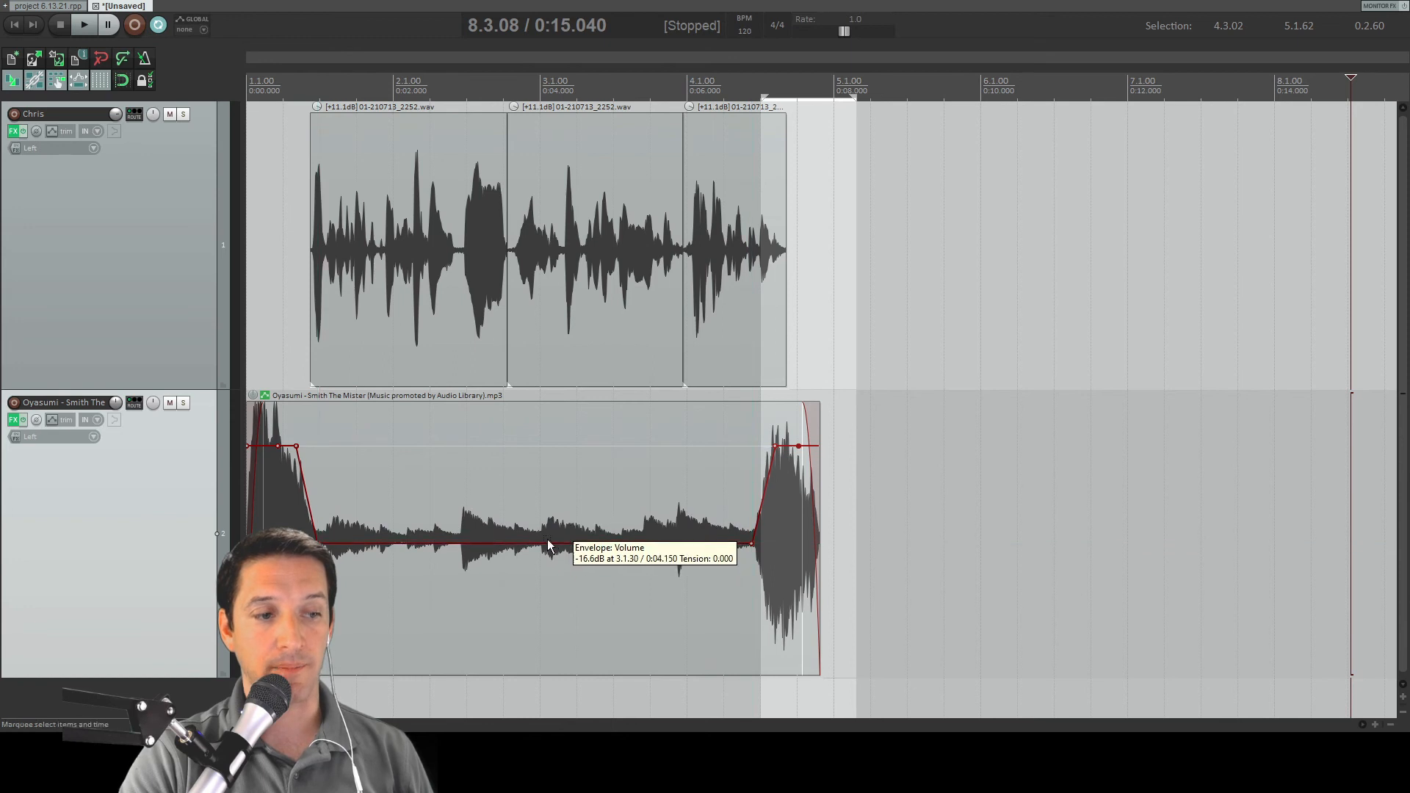
Step: Audition the ducked music under the voice from the project start, and stop playback
click(14, 25)
click(85, 26)
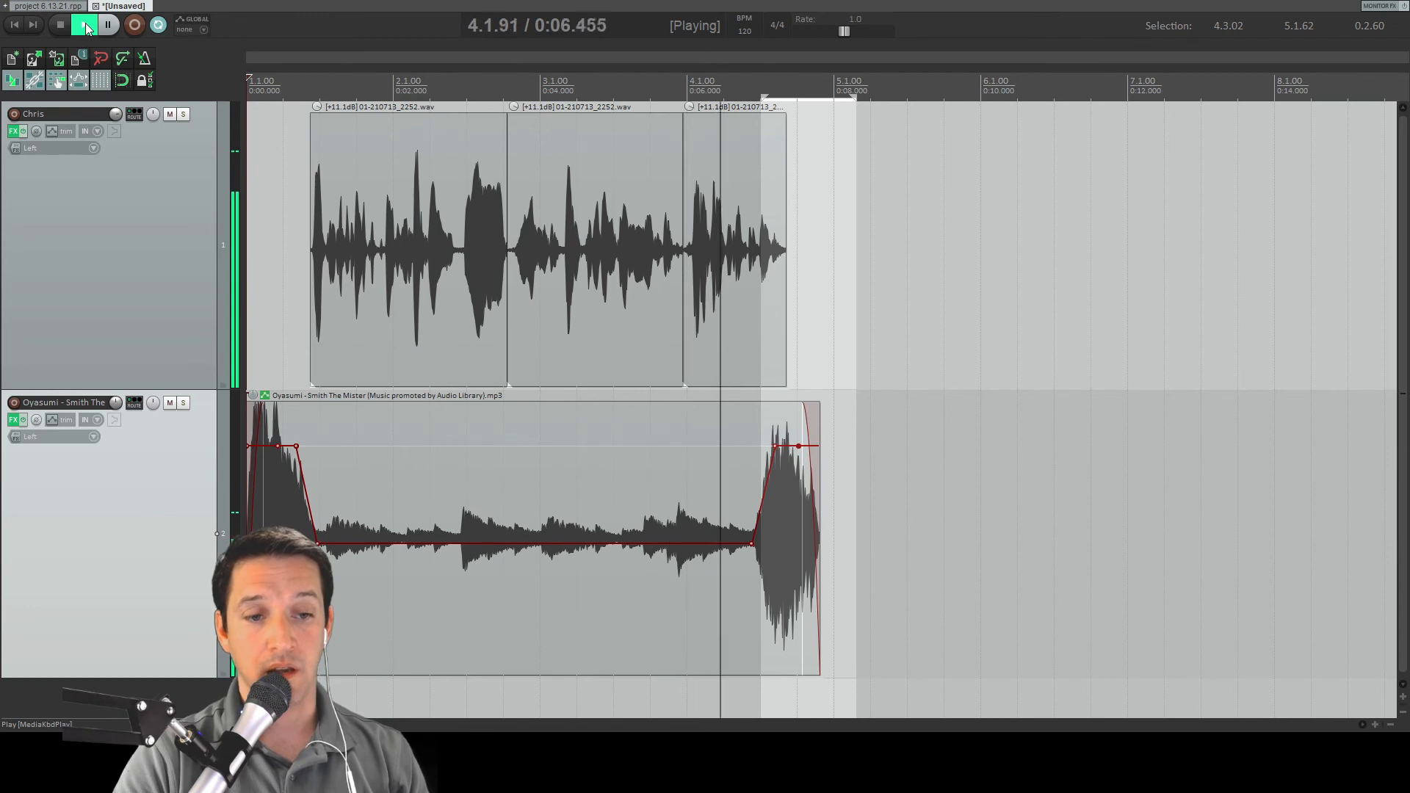
click(61, 26)
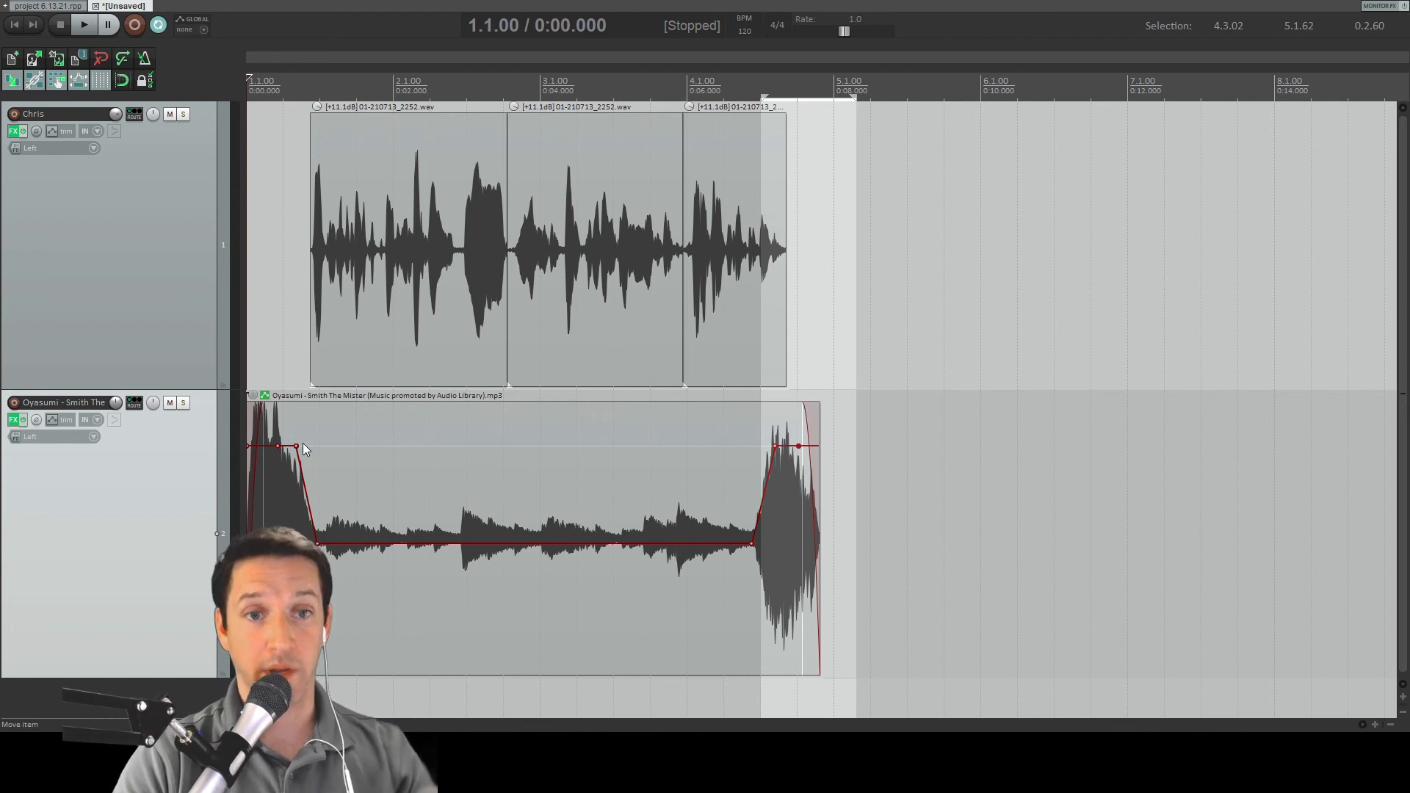
Step: Reshape the opening and closing envelope points into more gradual volume ramps, and audition the mix
mouse_move(295, 448)
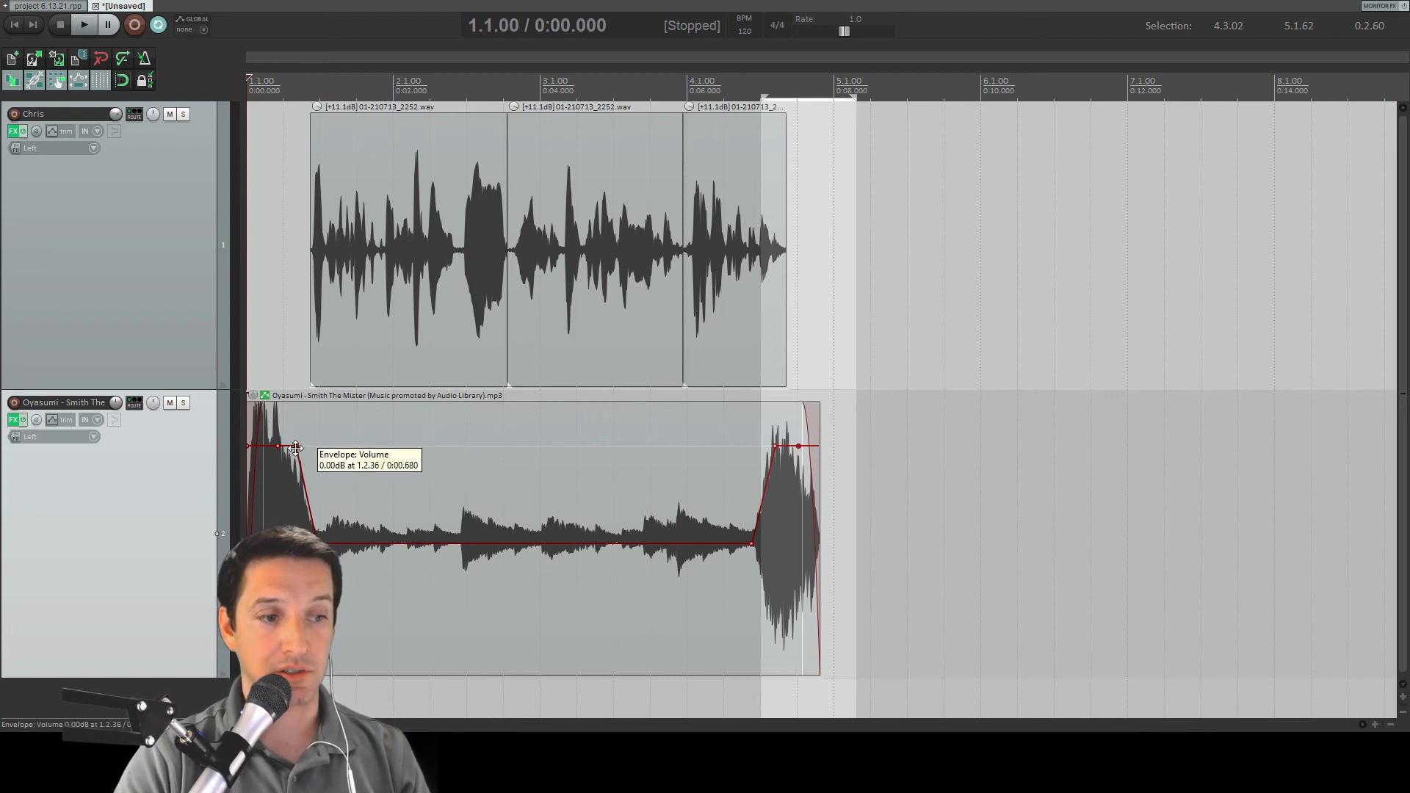
drag(295, 448, 268, 469)
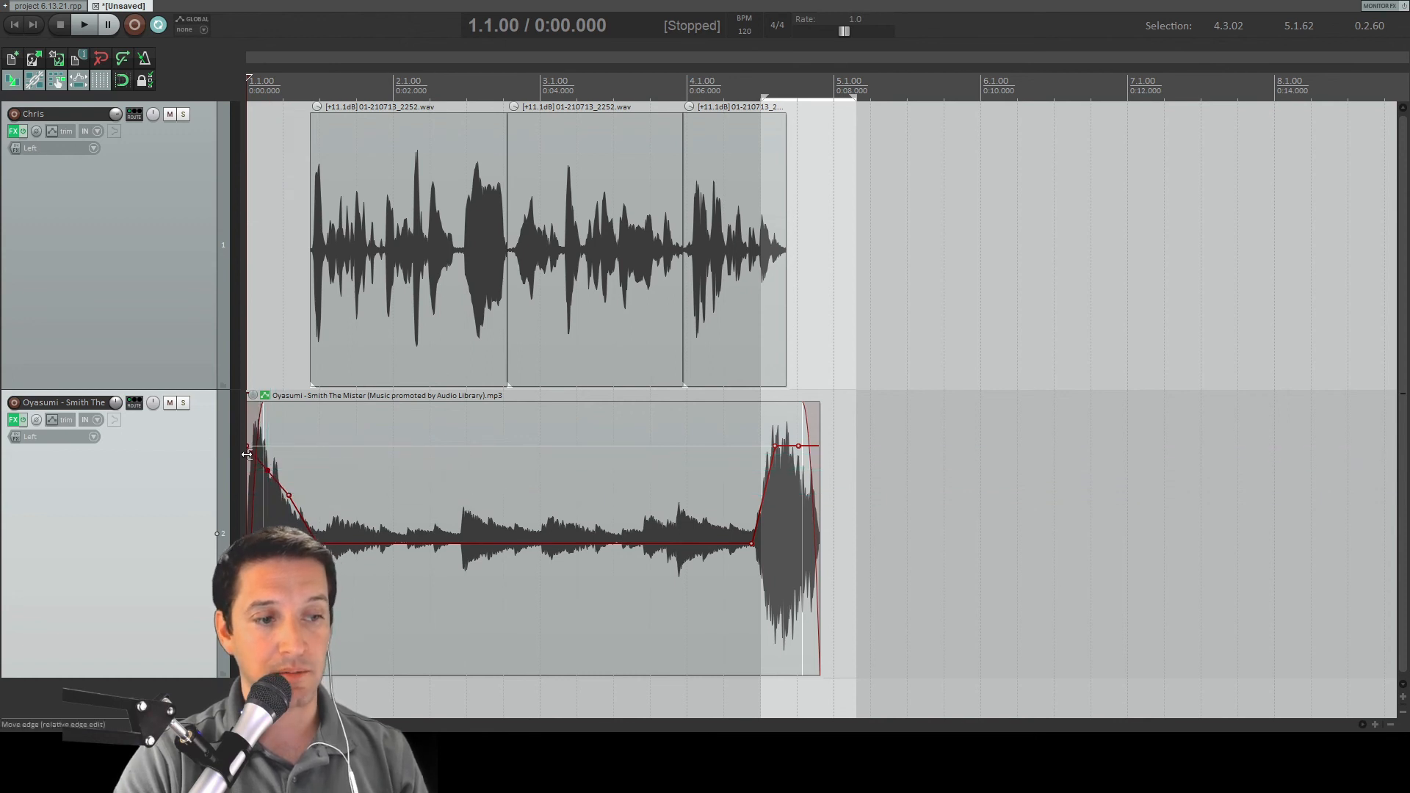
drag(776, 447, 809, 444)
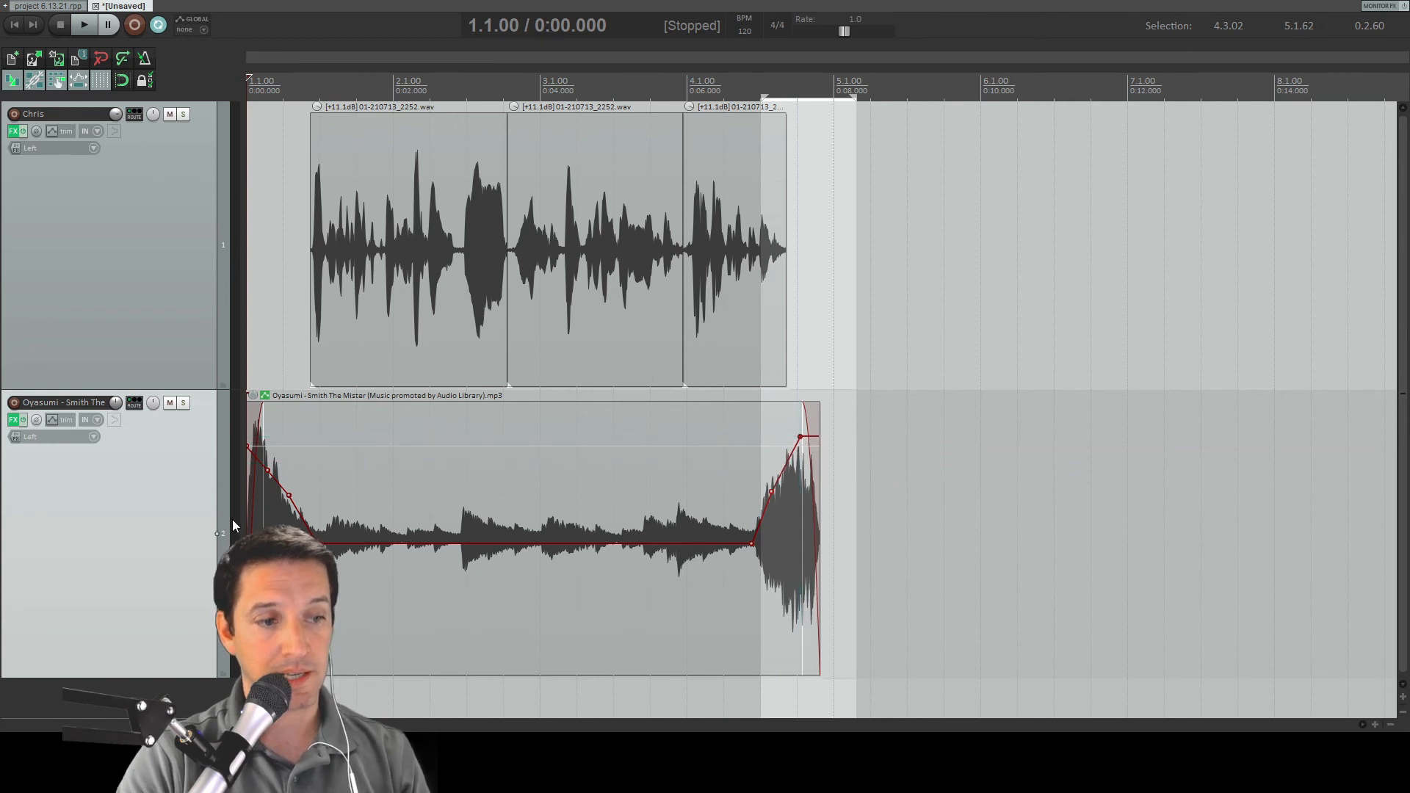
key(space)
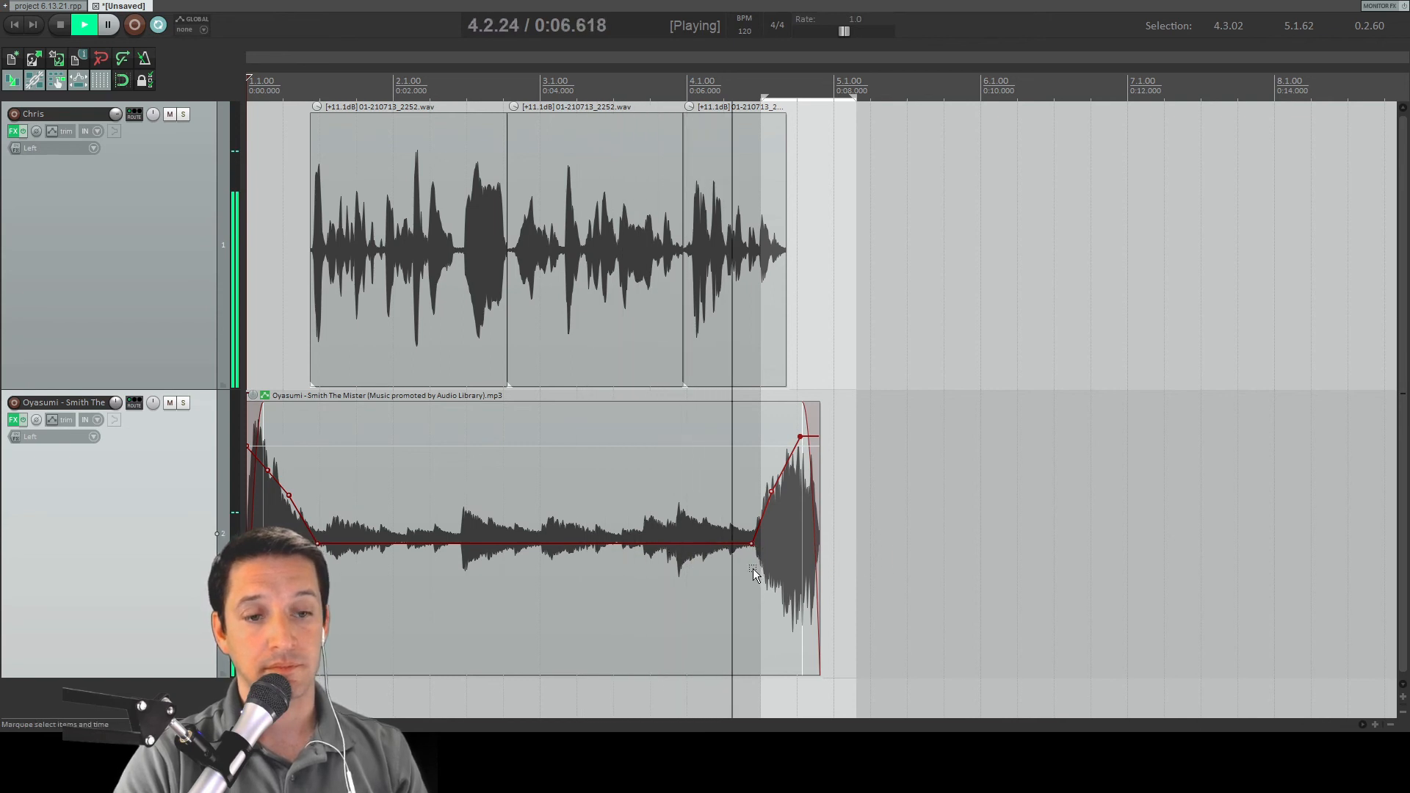
key(space)
Step: Extend the music clip's end to about 0:08.8, and audition the ending from 0:06.900 with repeat turned off
drag(822, 498, 895, 496)
key(space)
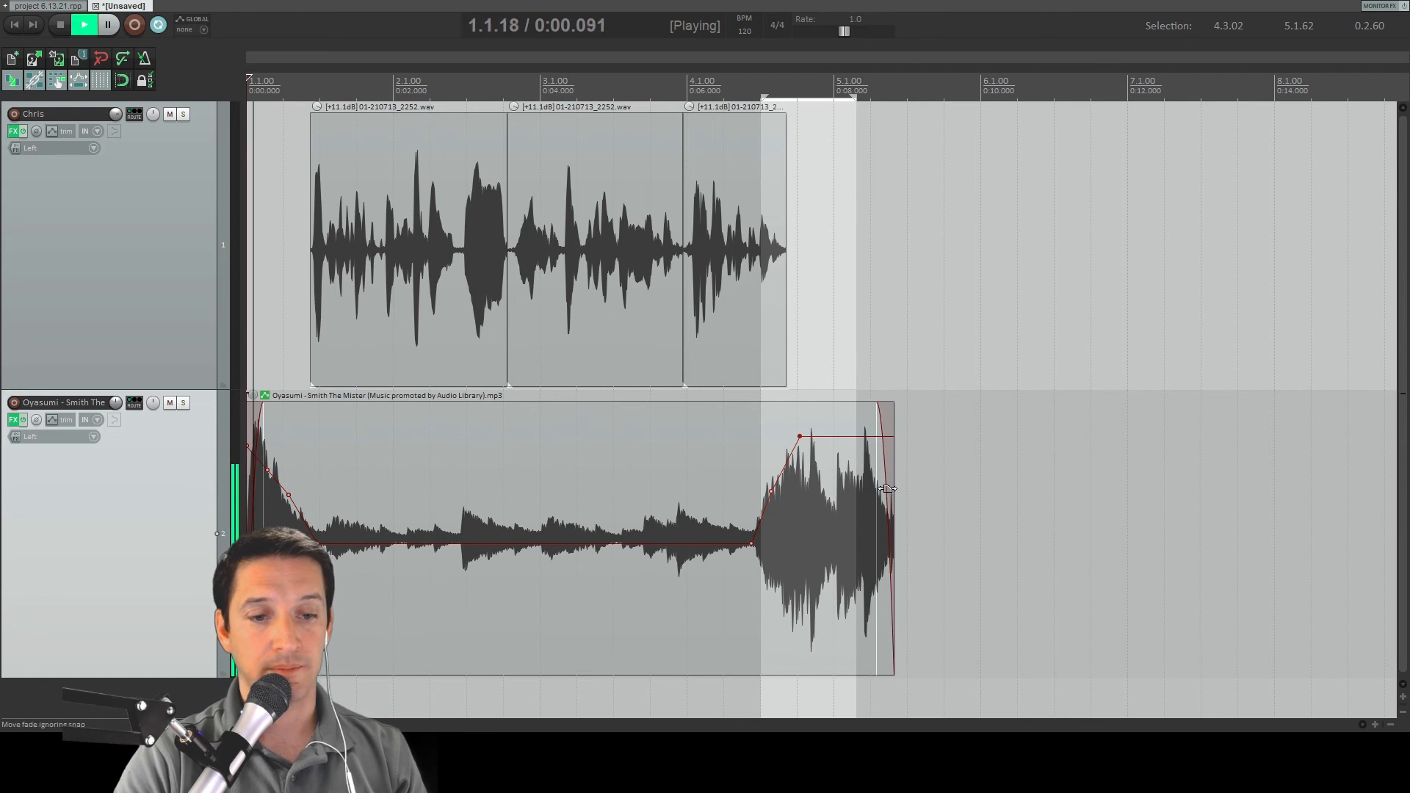
key(space)
click(757, 468)
key(space)
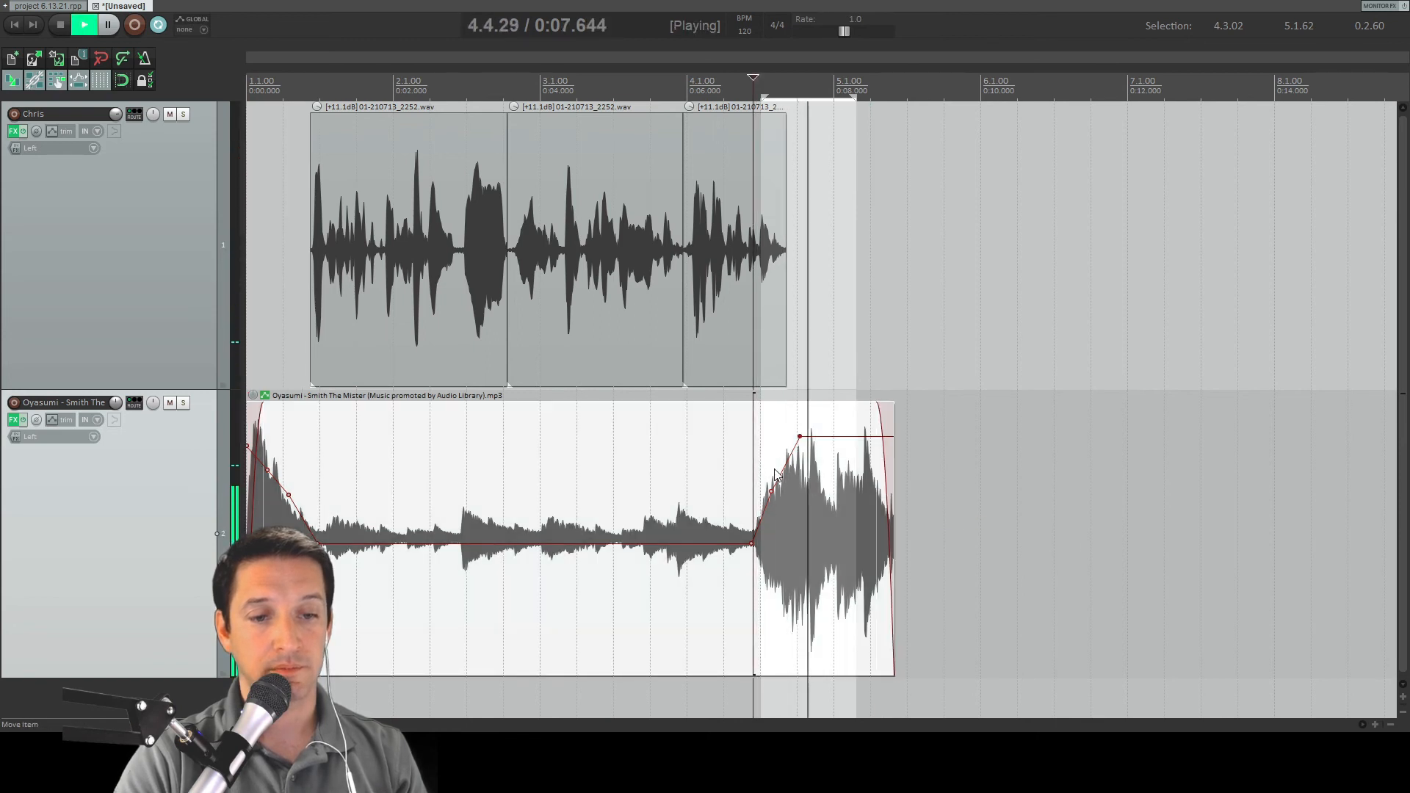
key(space)
key(space)
key(space)
key(space)
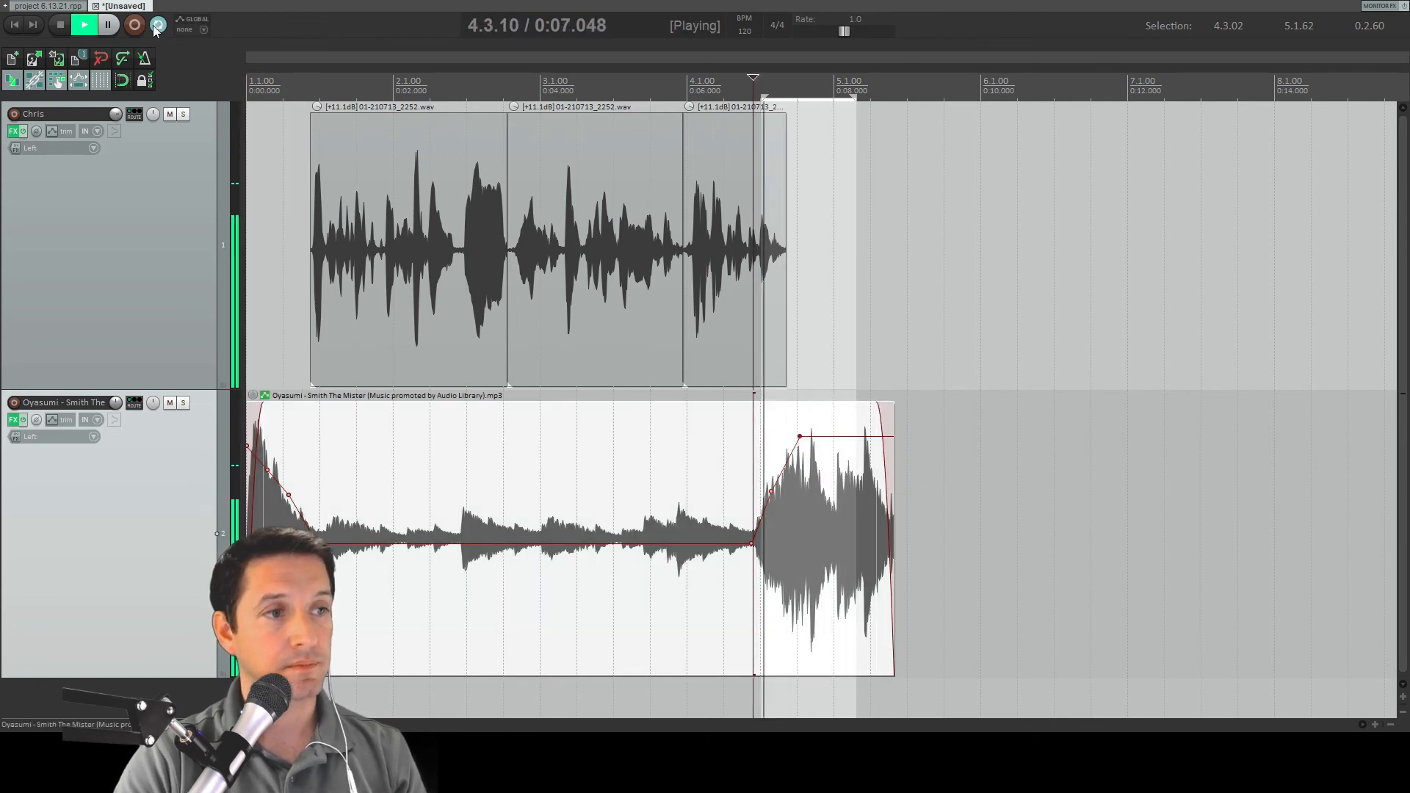
key(space)
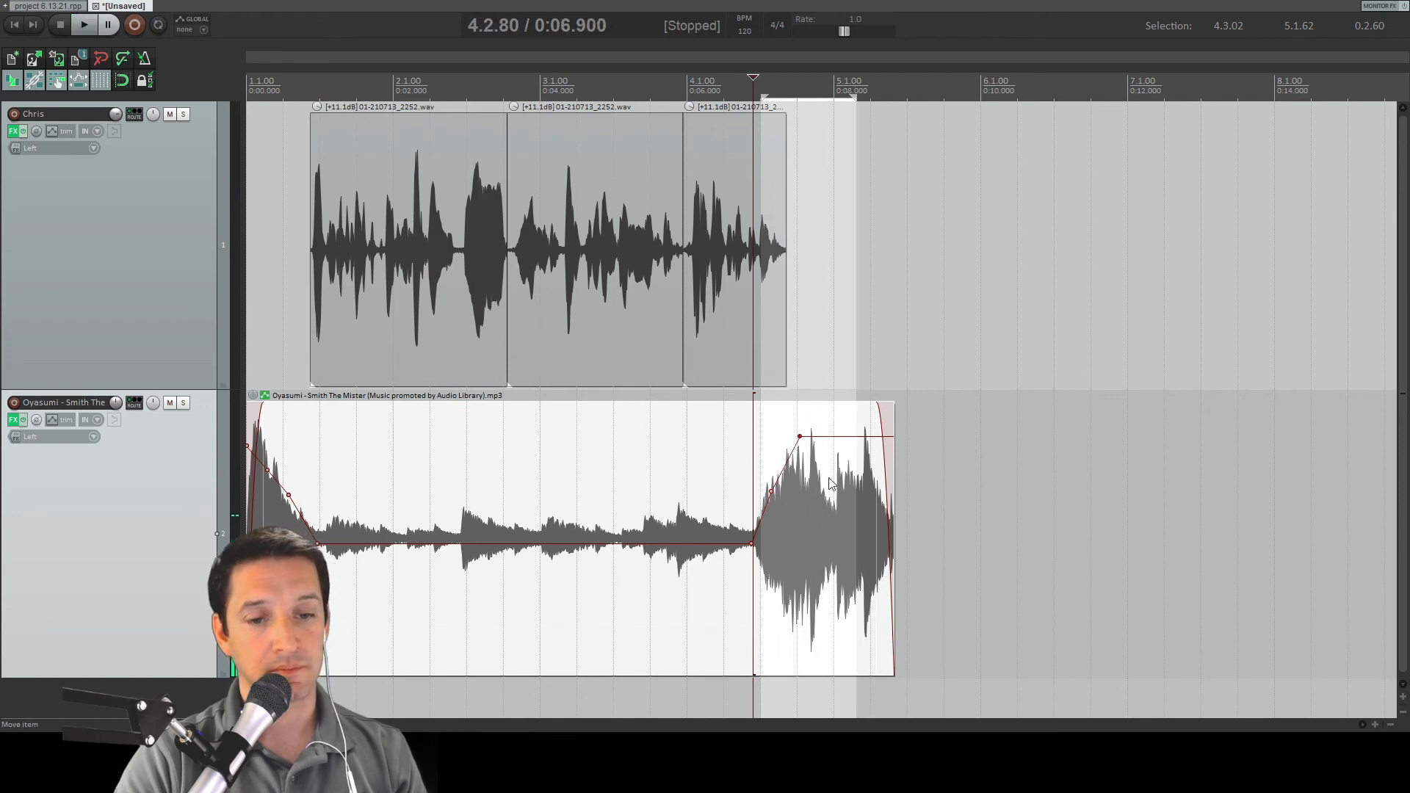
Step: Extend the music clip to about 0:10.2 with a long fade-out starting at about 0:07.6, and audition the ending
drag(893, 460, 995, 459)
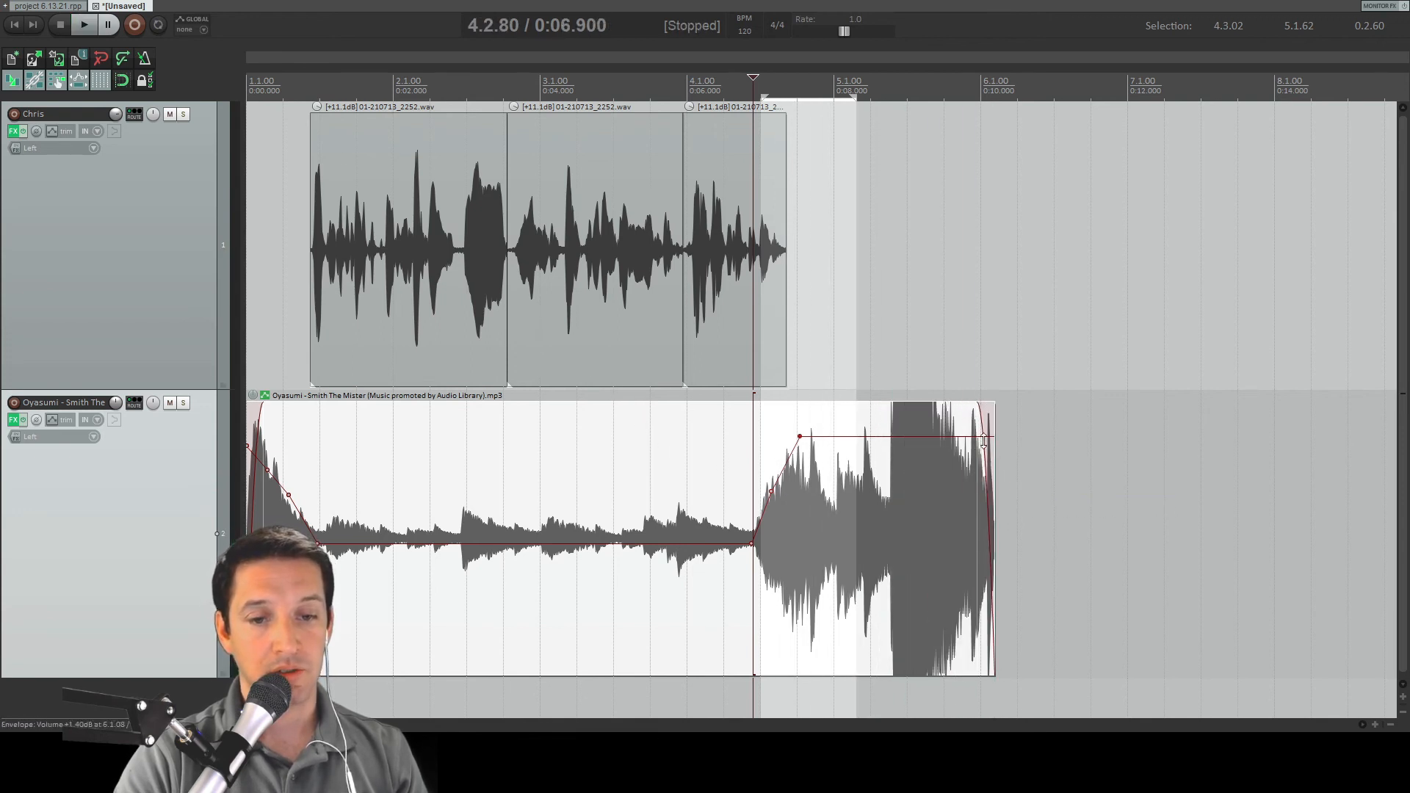
drag(975, 407, 803, 428)
click(708, 440)
key(space)
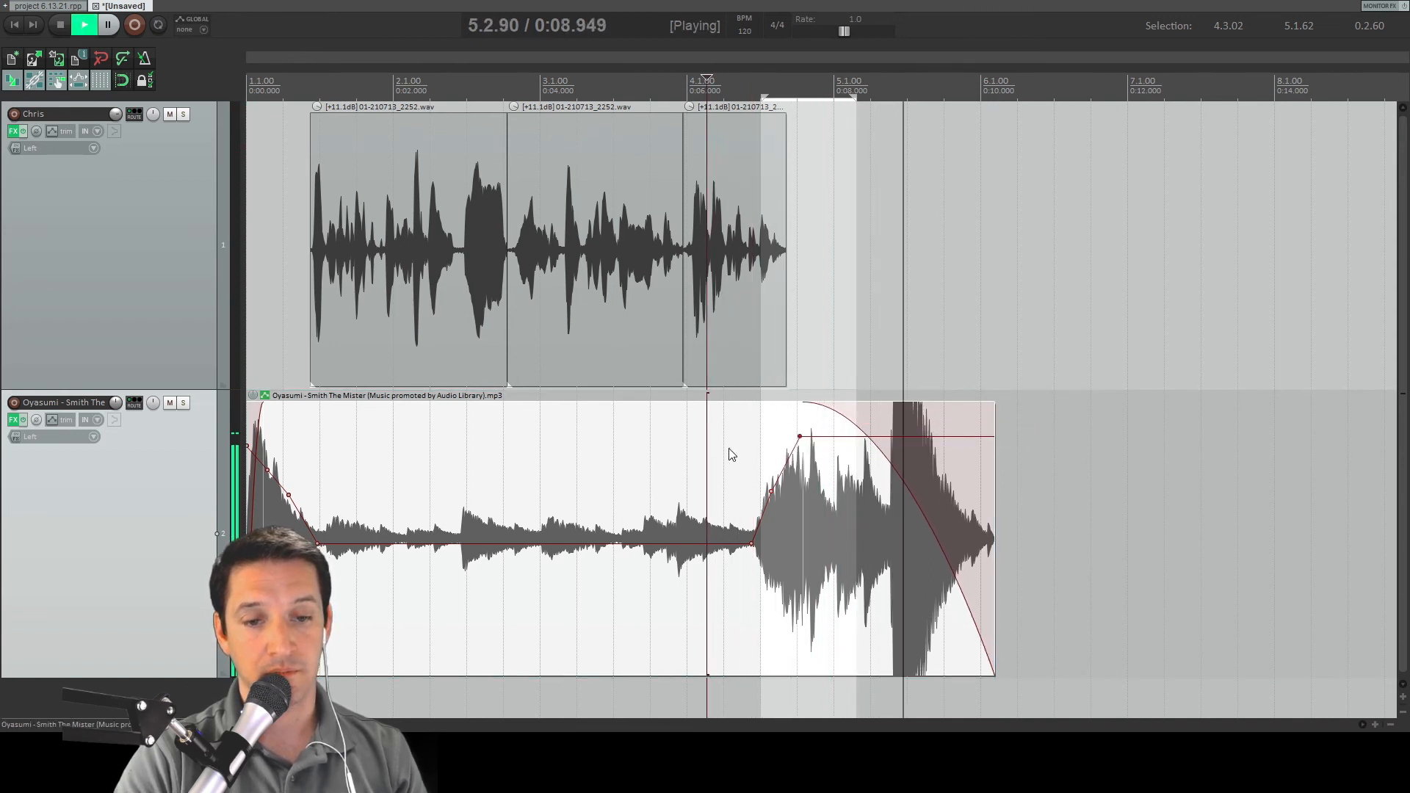
key(space)
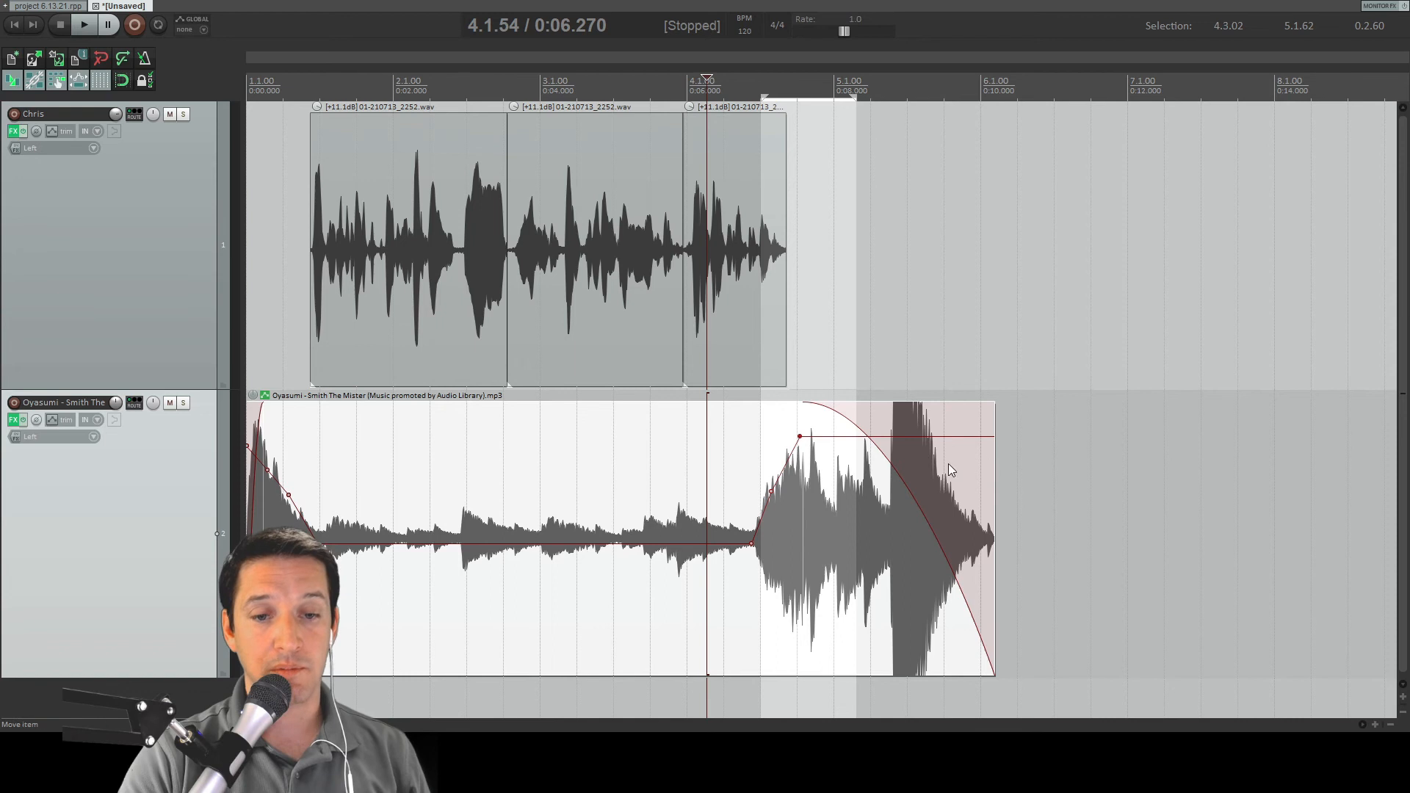
Step: Try ending the music clip at about 0:07 with a fade-out from about 0:05.4, audition it, and undo both changes
click(892, 468)
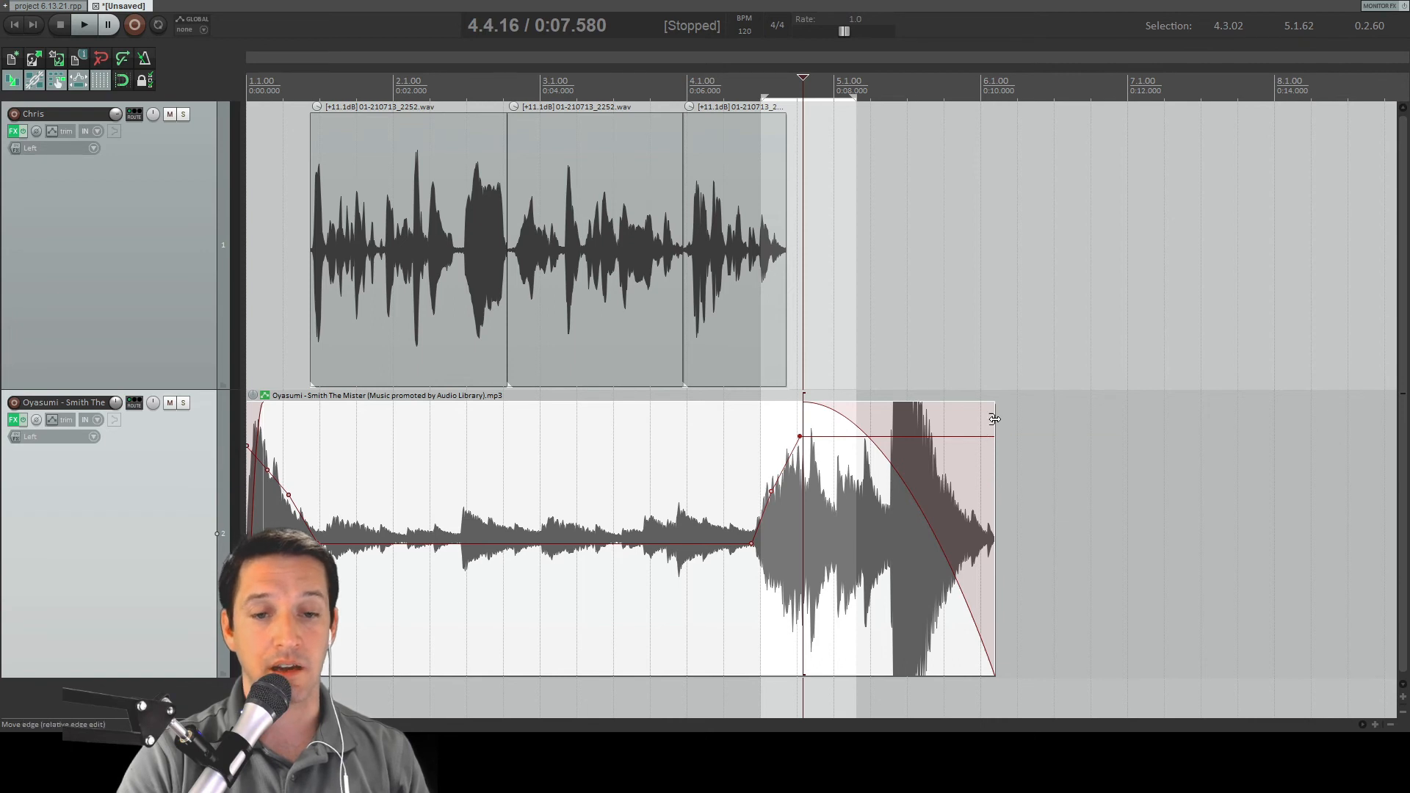
drag(996, 472, 757, 474)
drag(586, 406, 648, 407)
click(262, 434)
key(space)
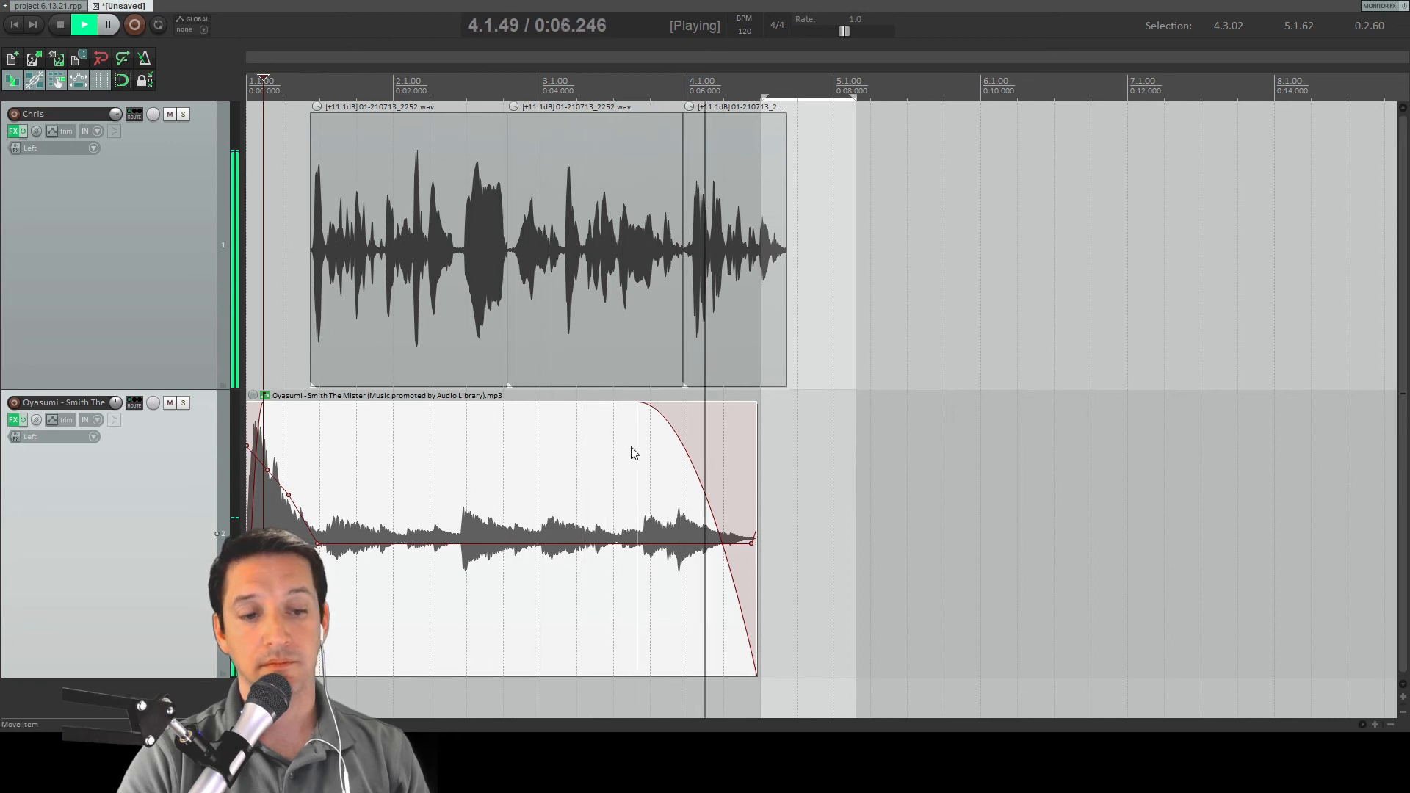
key(space)
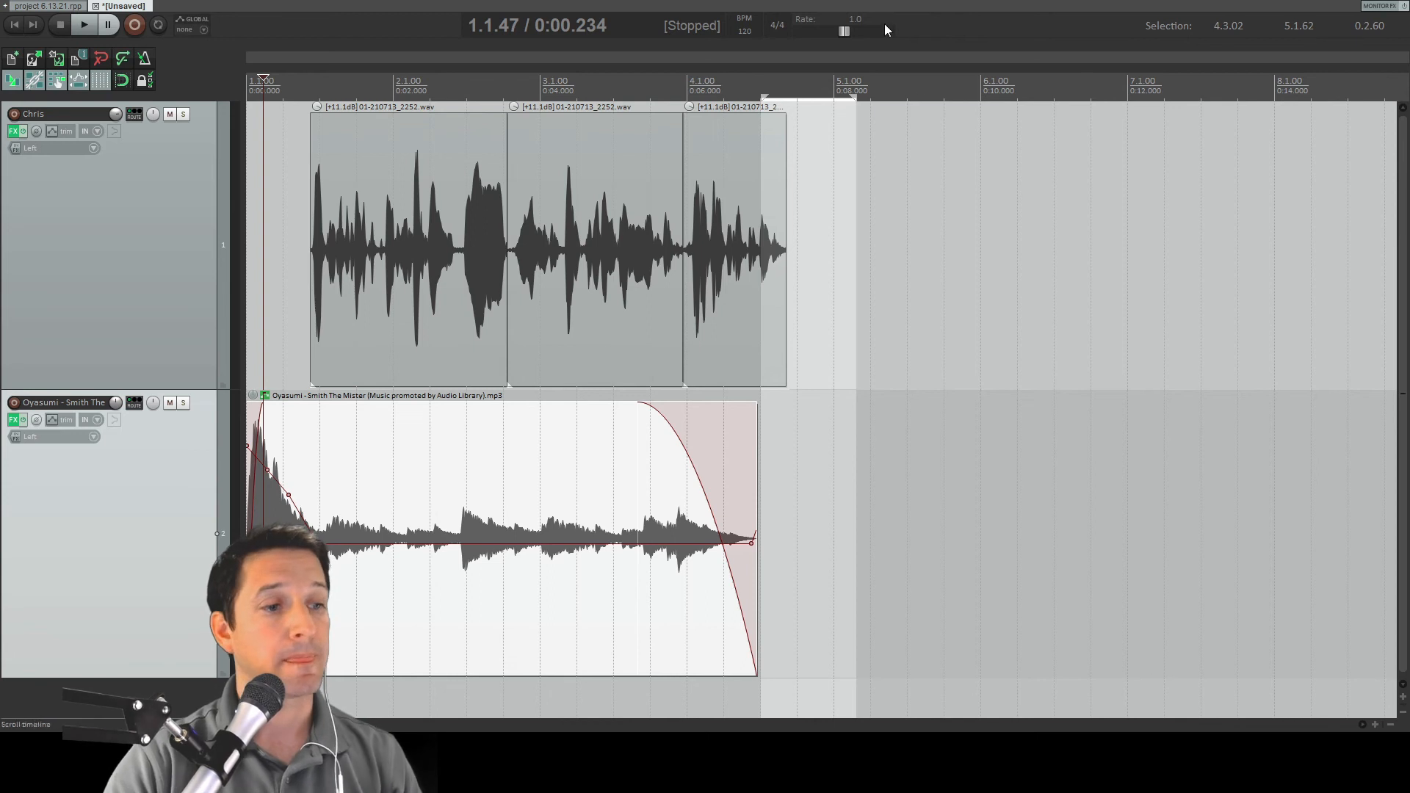
key(ctrl+z)
key(ctrl+z)
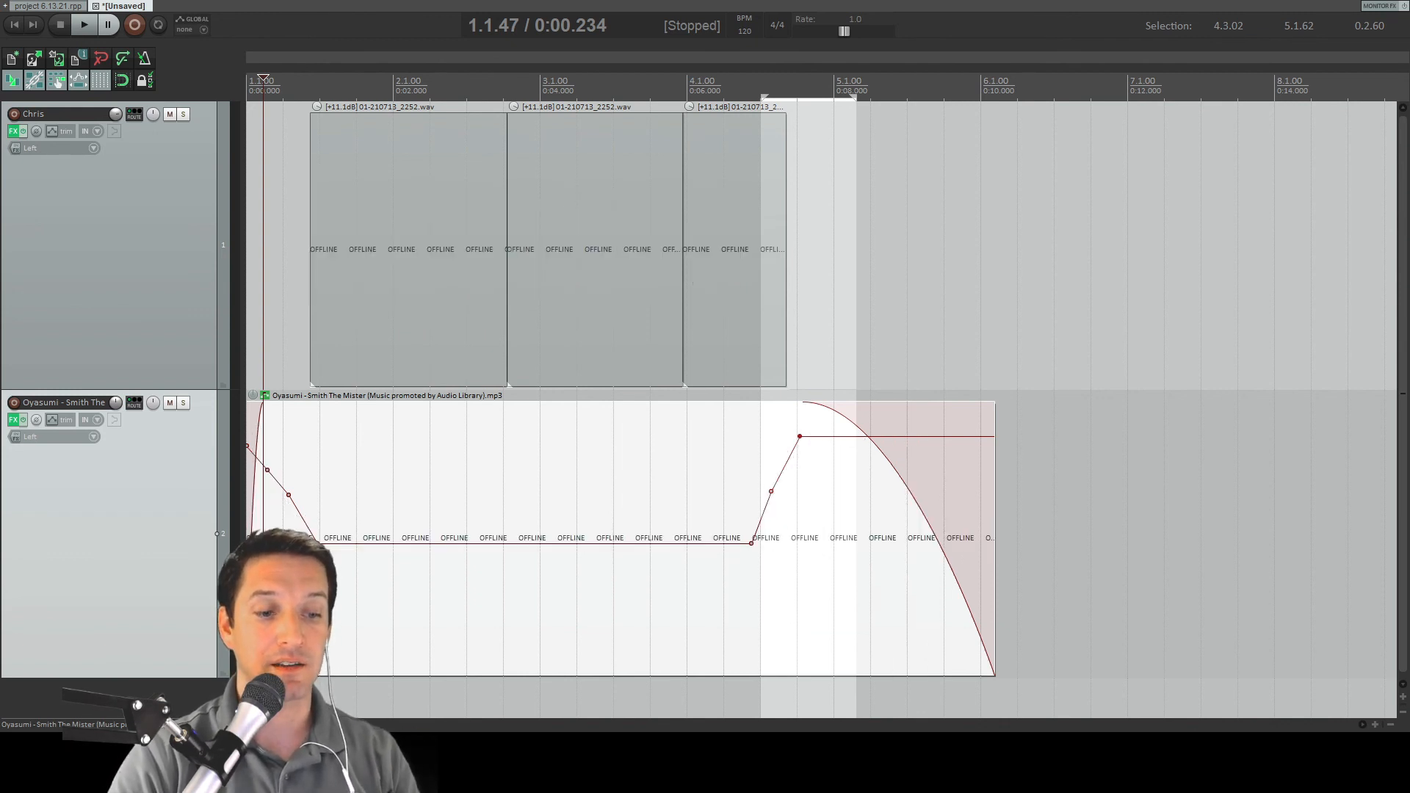
Step: Mark the range from 1.4.42 to 2.2.84 and cut it from both the voice and music tracks, closing the gap
drag(372, 293, 460, 301)
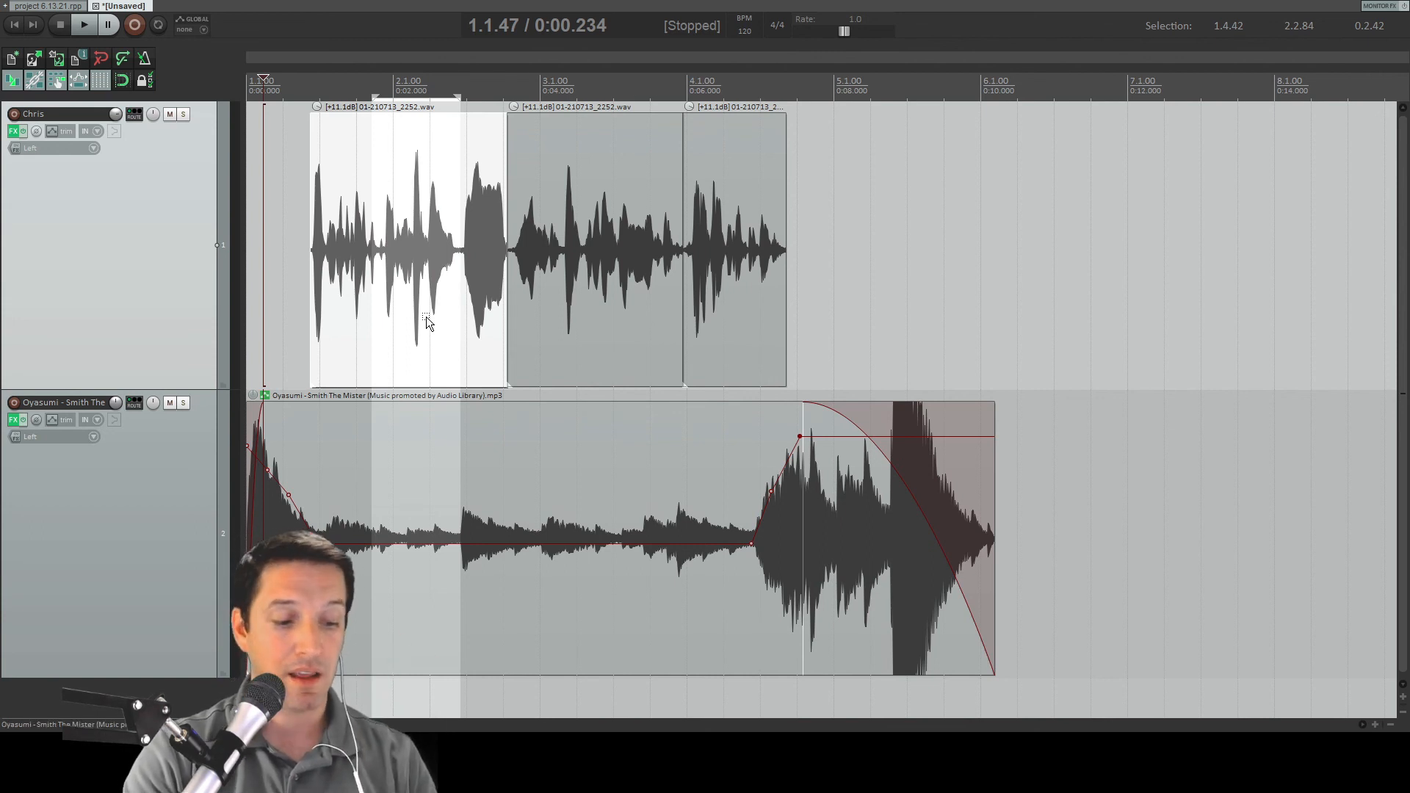
key(ctrl+Delete)
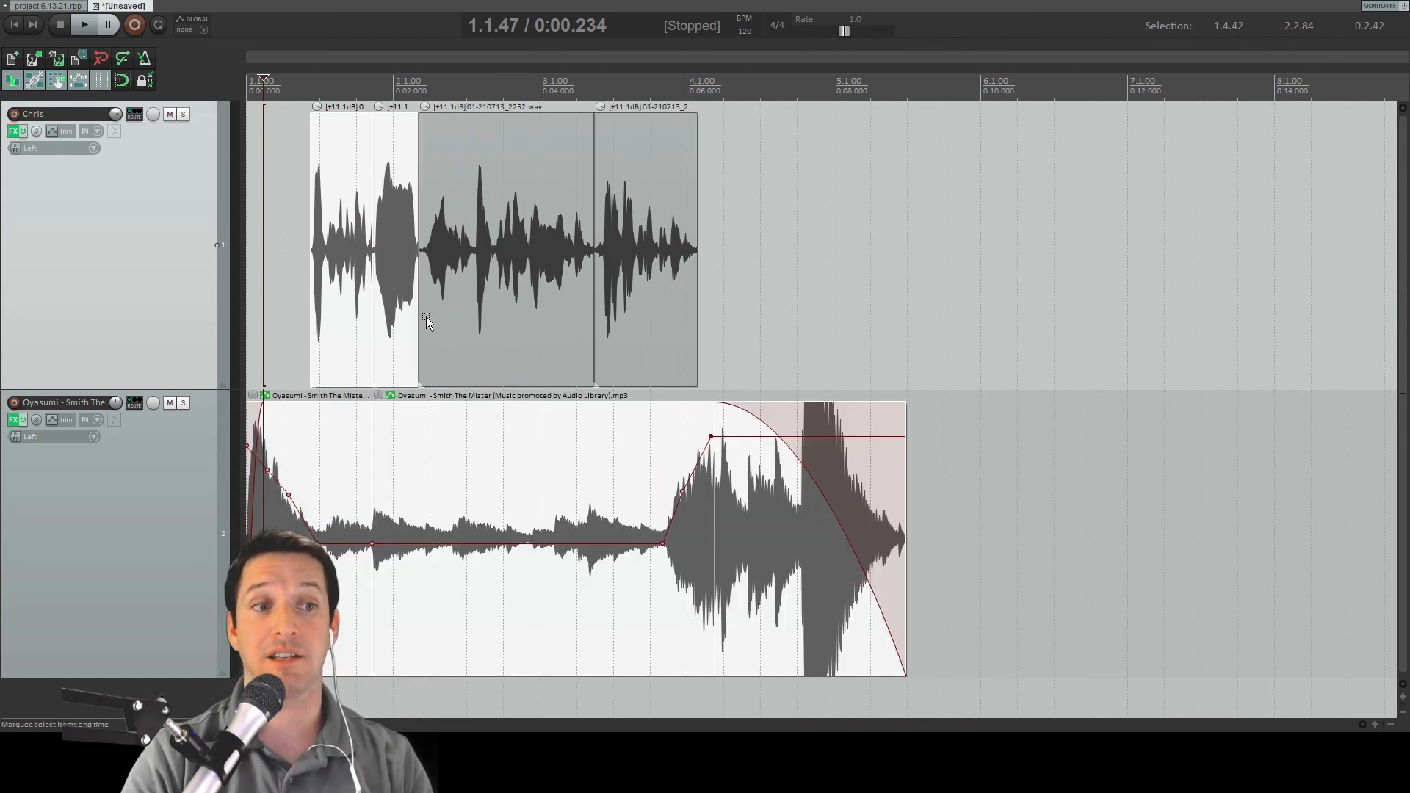
Step: Undo the ripple cut, try deleting the range from 1.4.42 to 2.2.84 on both tracks leaving a gap, and undo that too
key(ctrl+z)
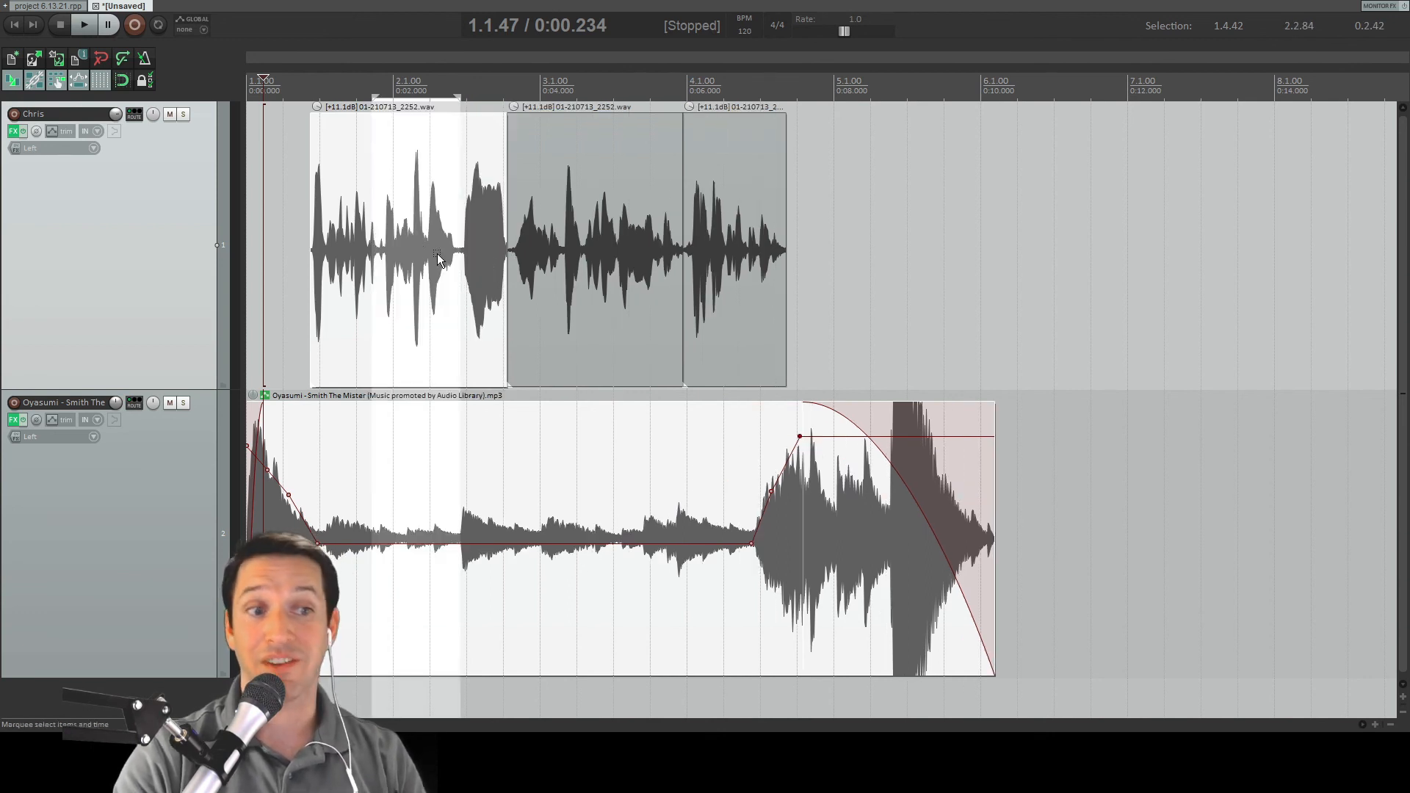
key(Delete)
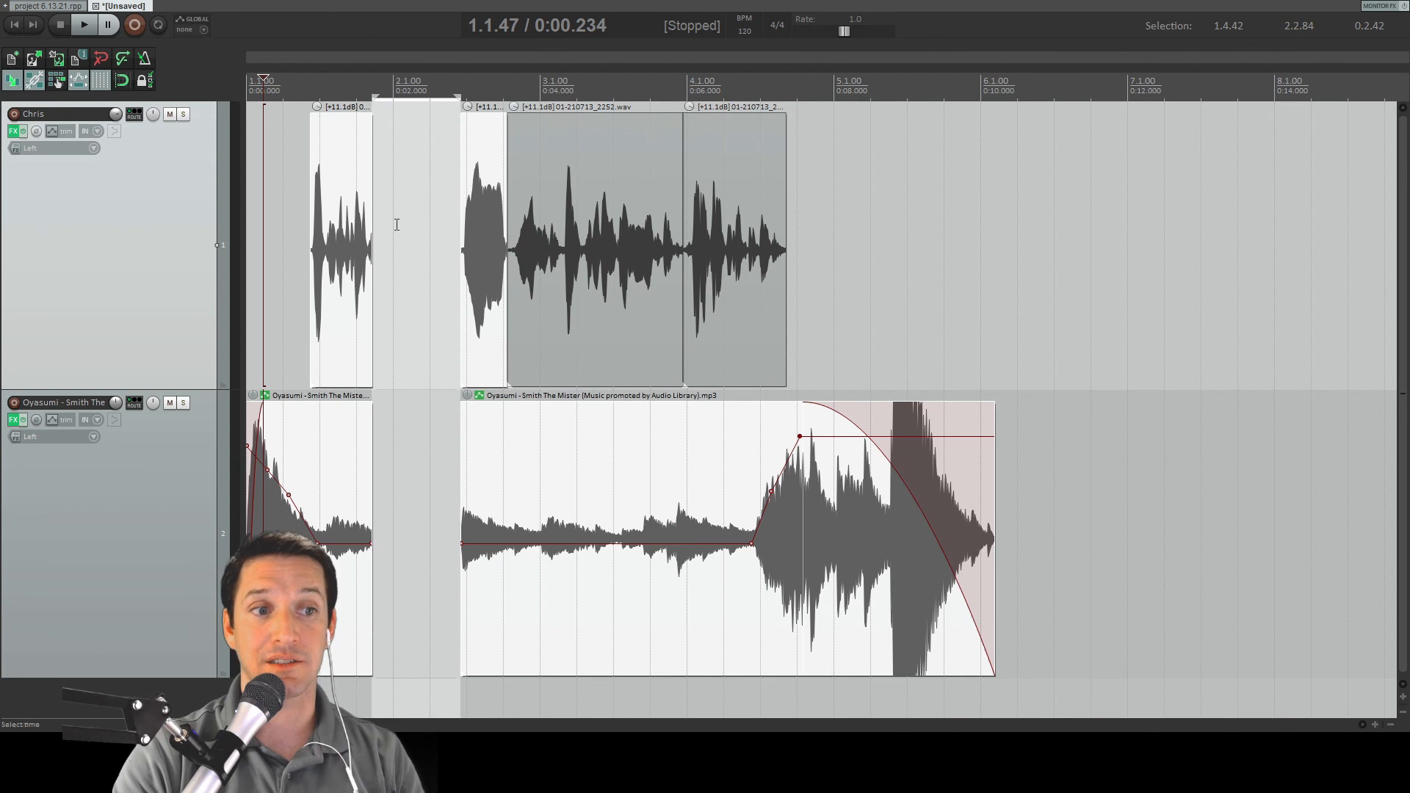
key(ctrl+z)
Step: Try deleting the range from 3.1.72 to 3.2.28 from the middle voice clip only, leaving a gap, and undo the deletion
click(588, 257)
drag(566, 275, 588, 284)
key(Delete)
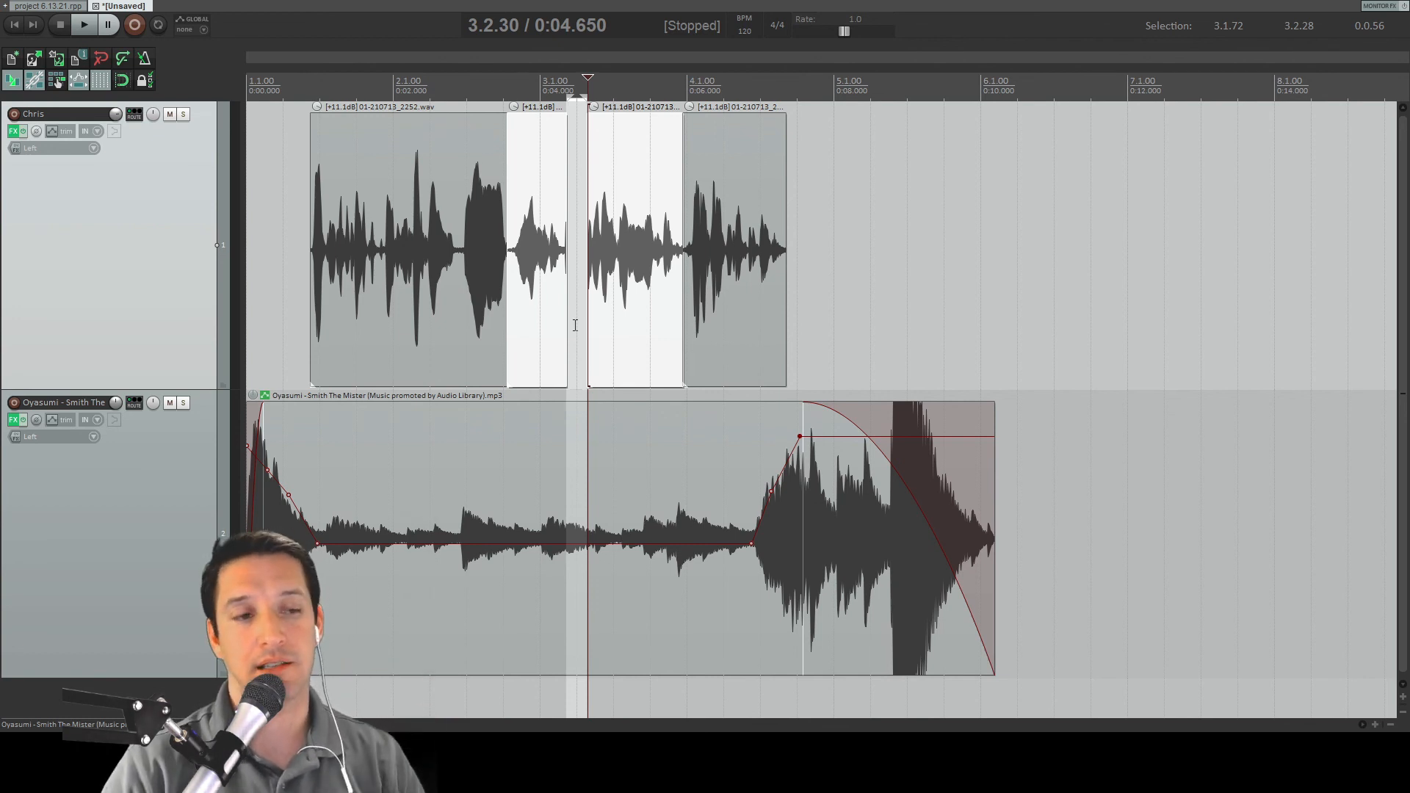
click(526, 288)
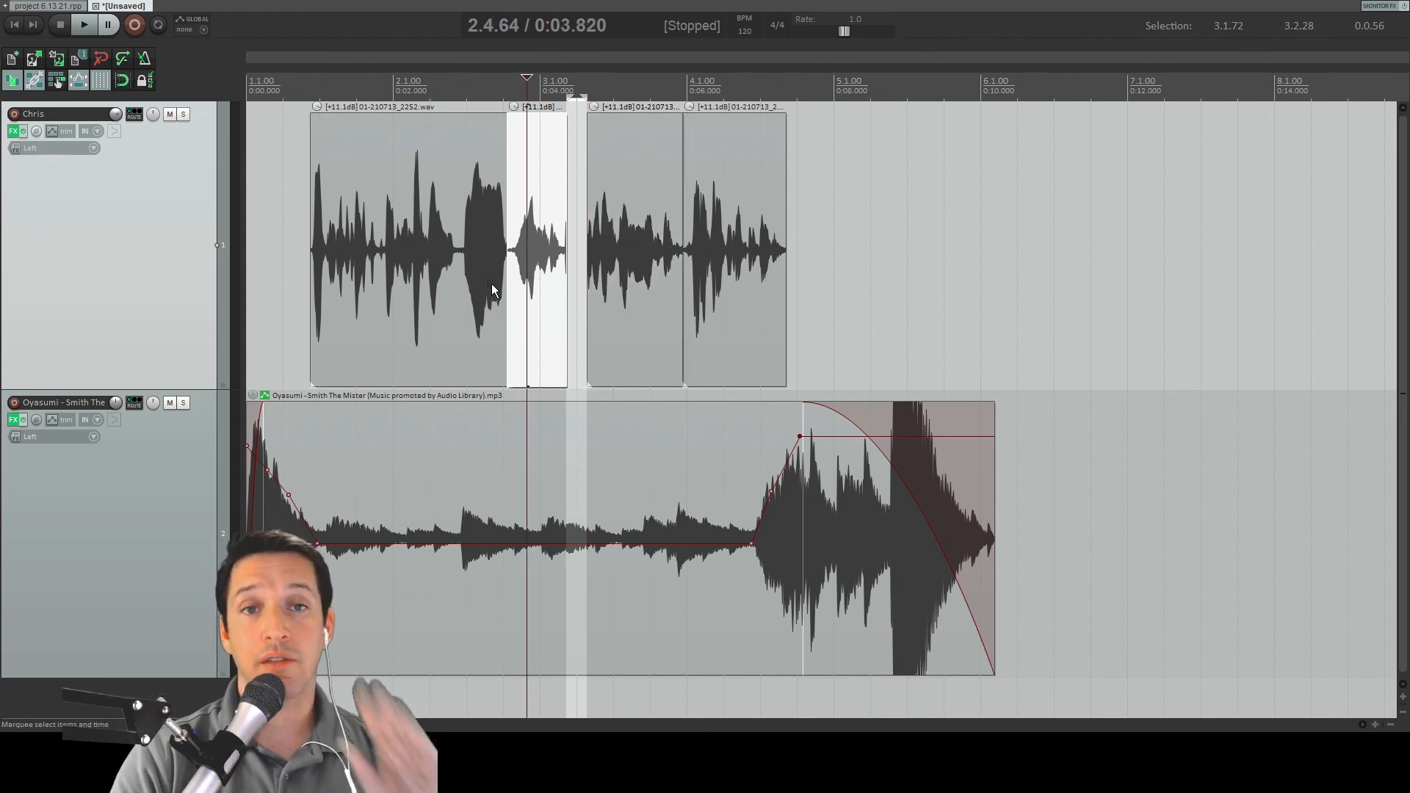
key(alt+Tab)
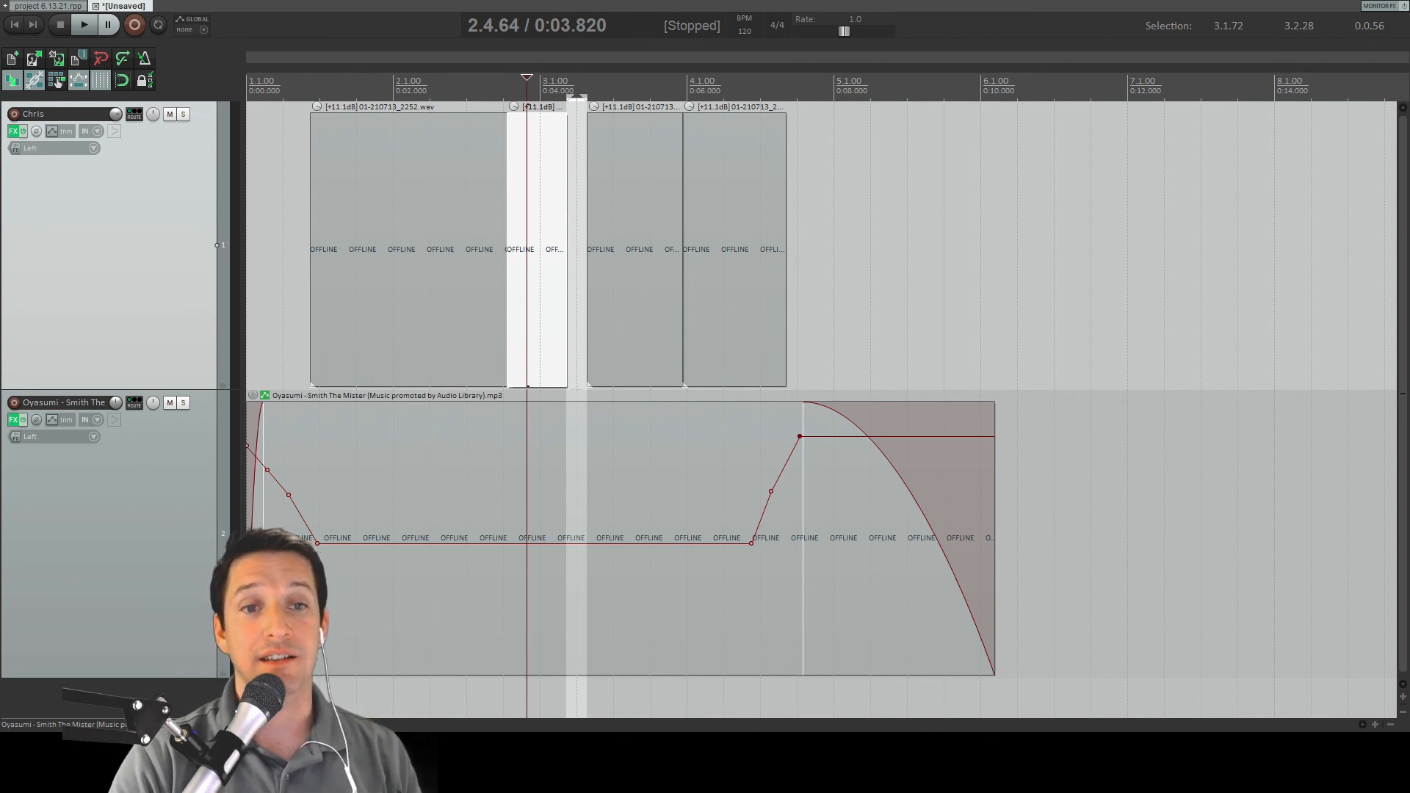
click(515, 324)
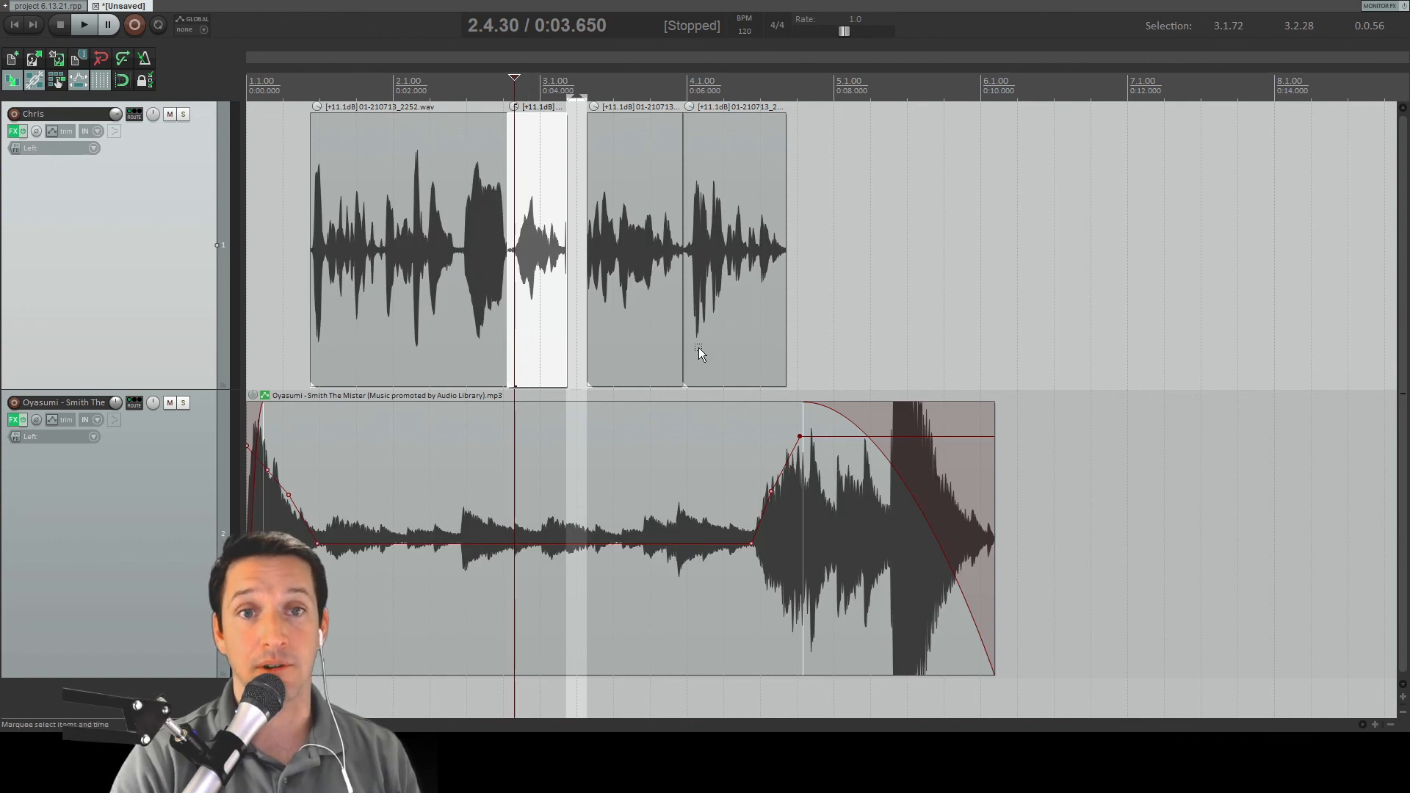
key(ctrl+z)
key(ctrl+z)
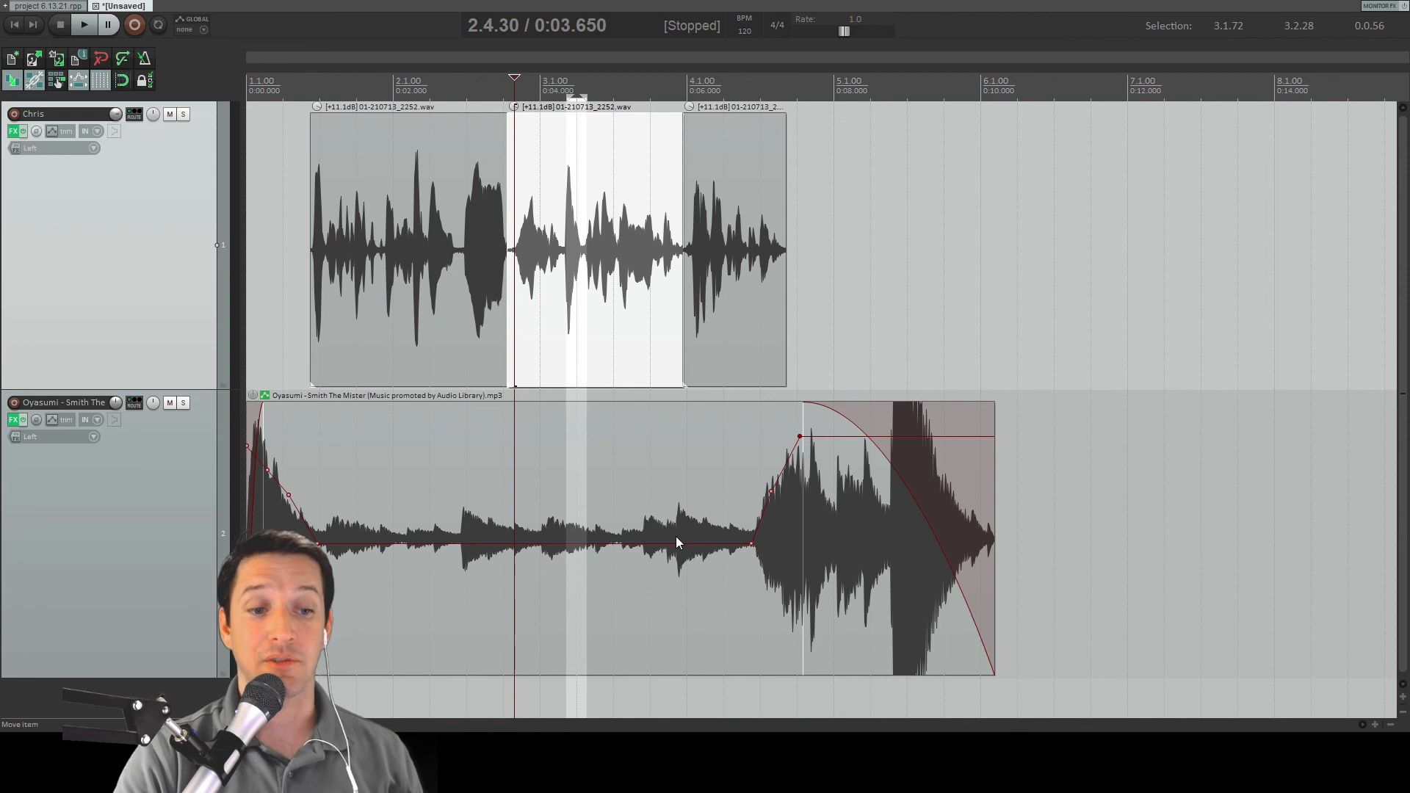
Step: Replace the current time selection with a new short range a little after the edit cursor
mouse_move(661, 543)
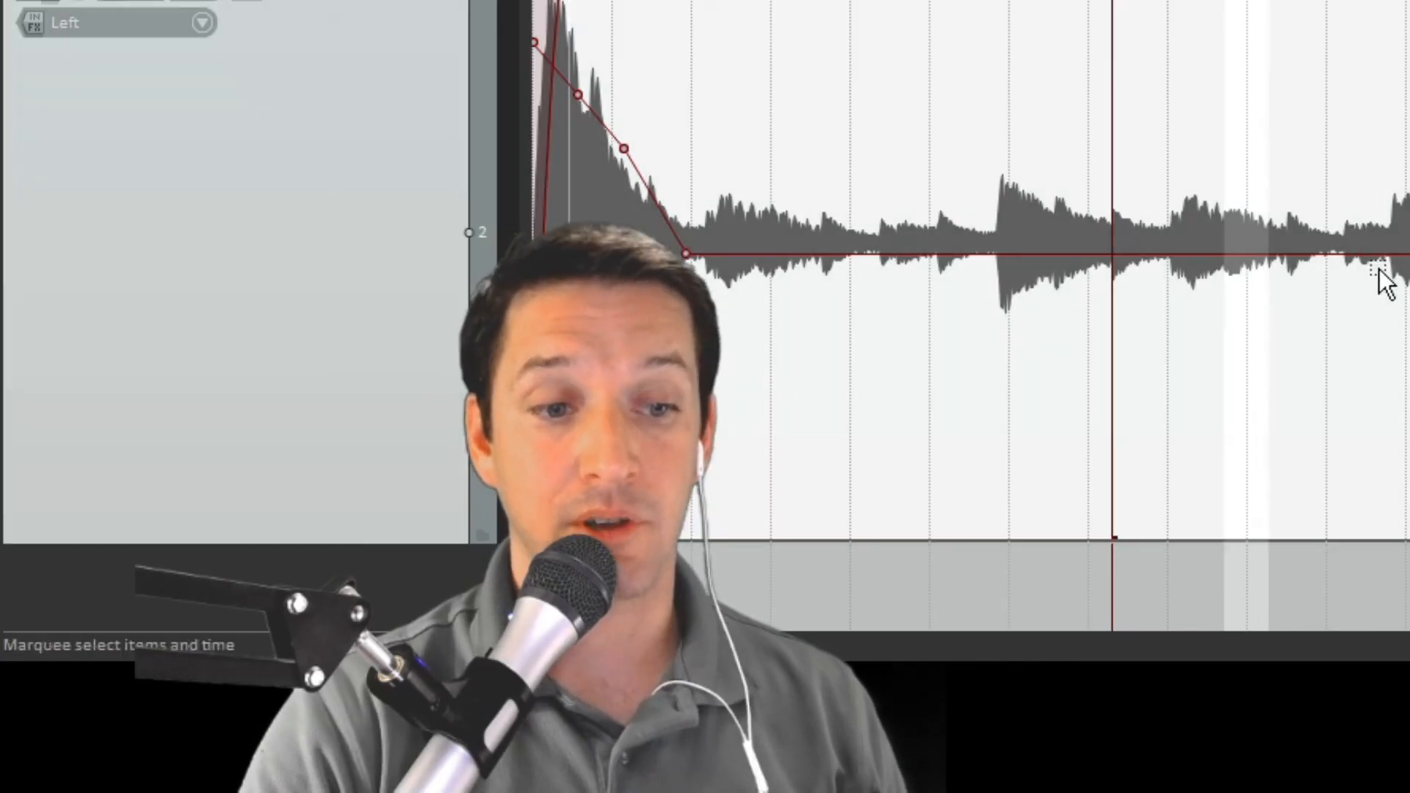
click(1381, 272)
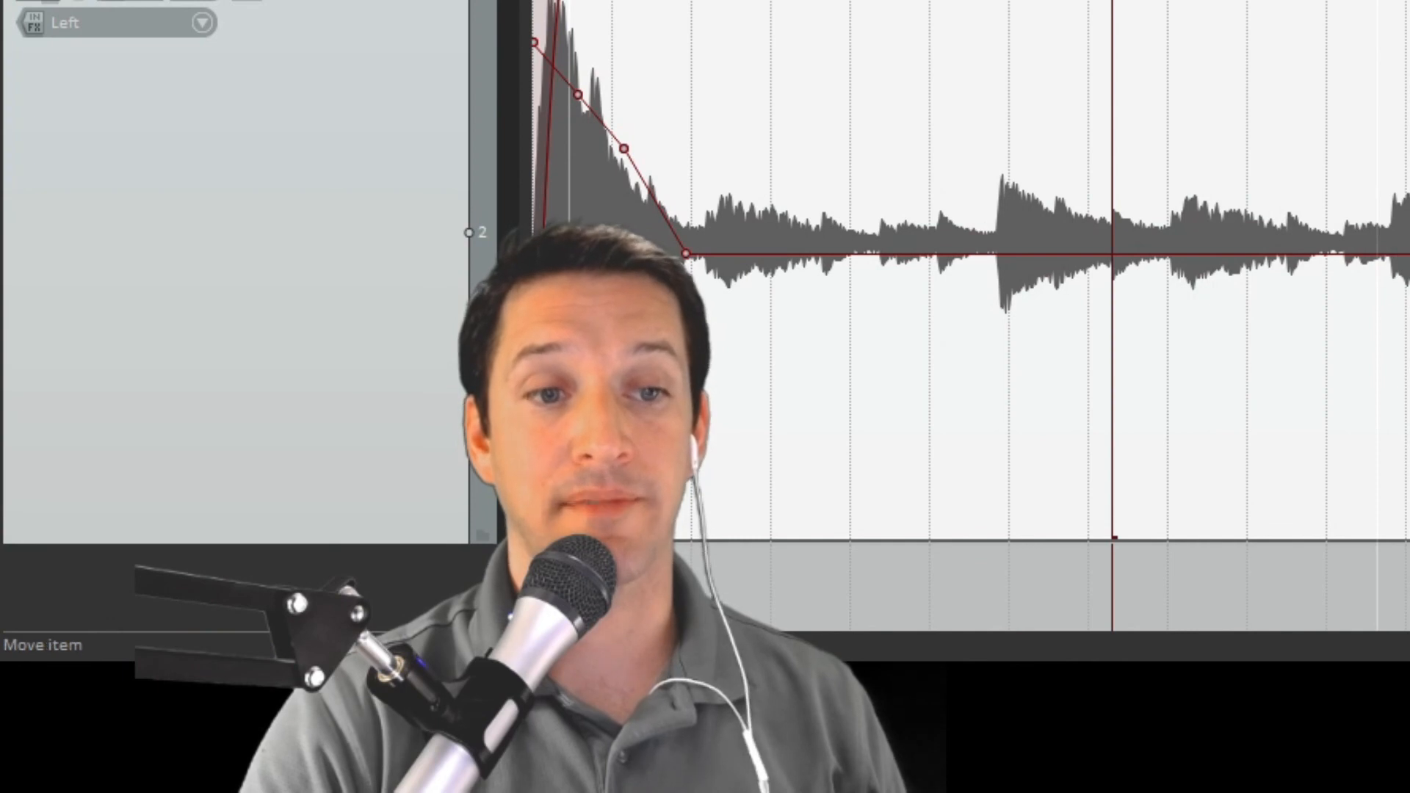
drag(1258, 1, 1343, 2)
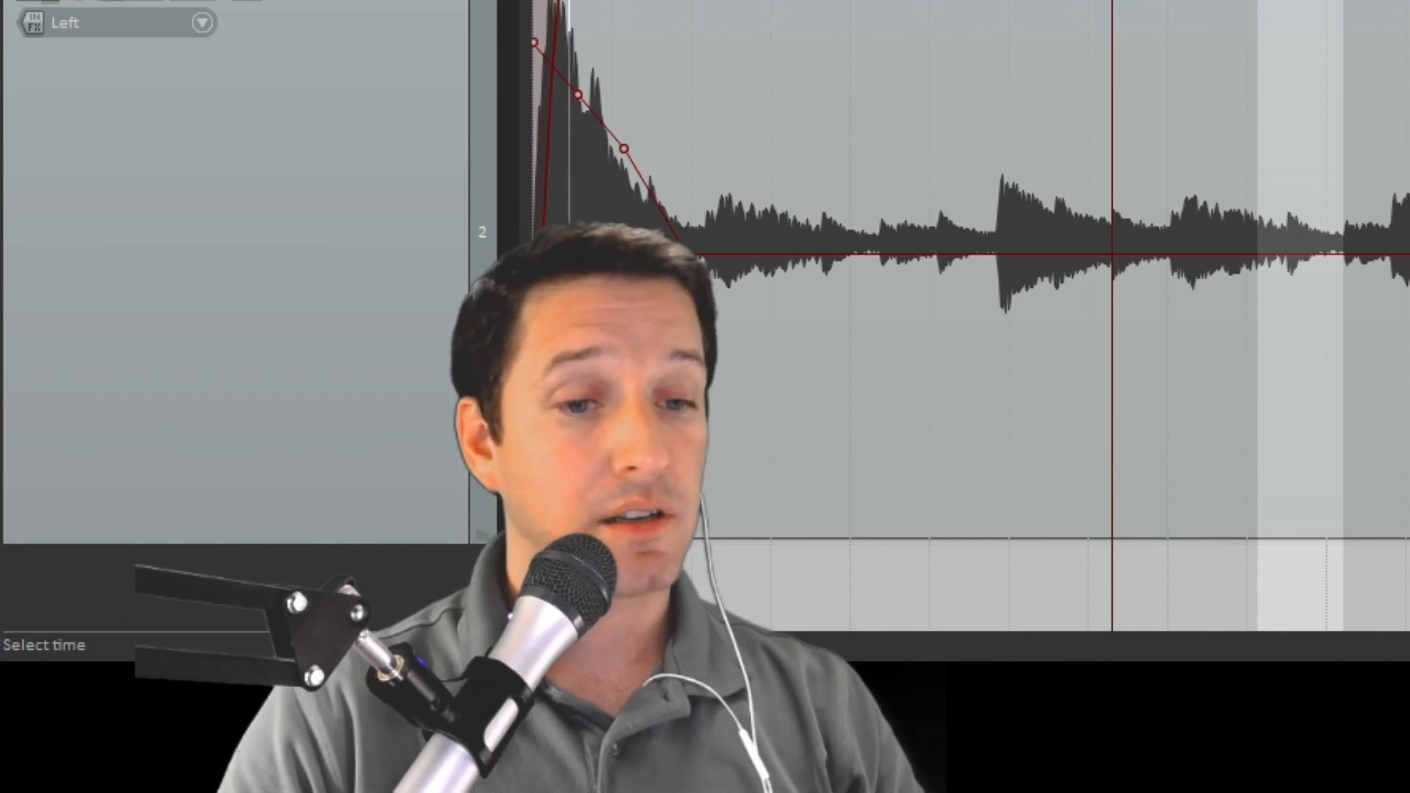
key(alt+Tab)
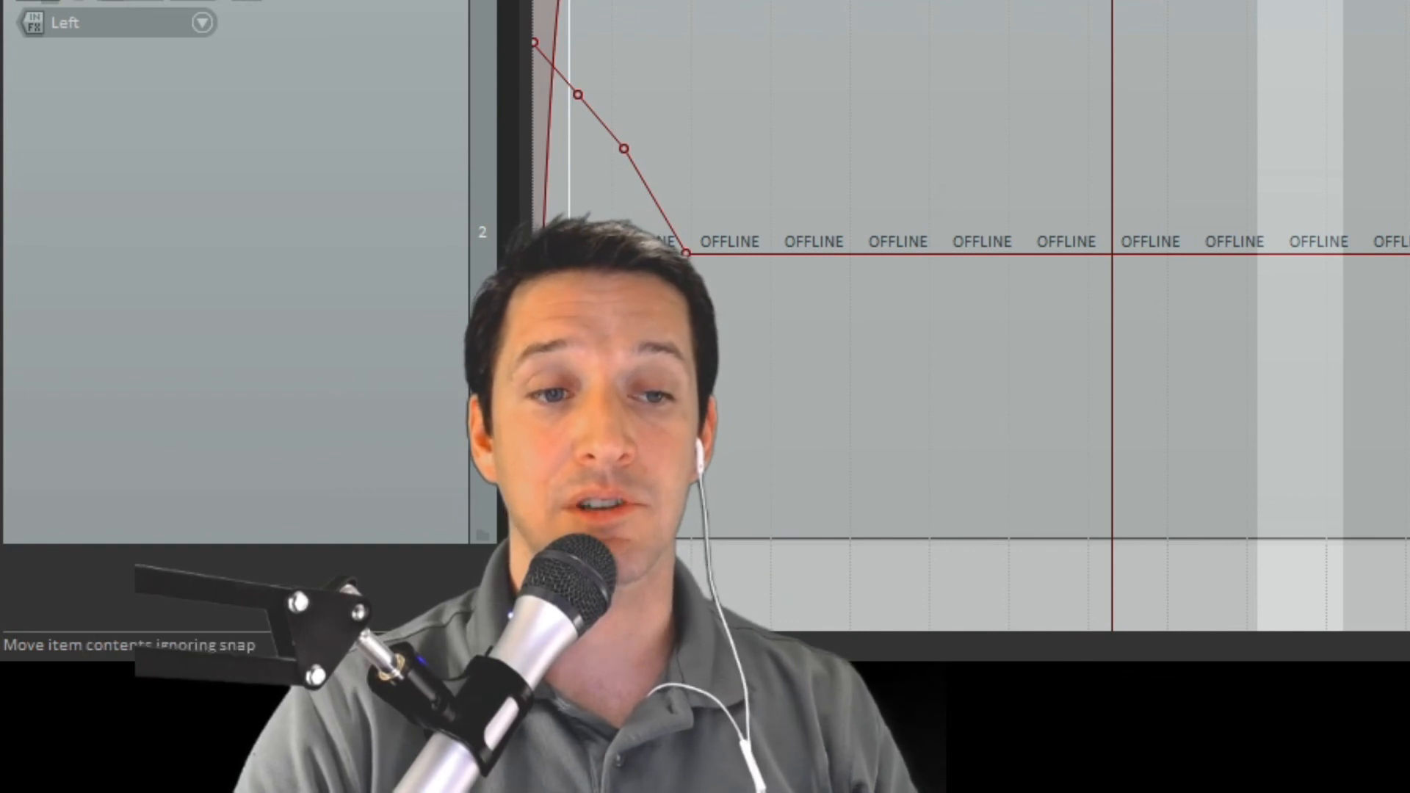
key(ctrl+alt+shift+o)
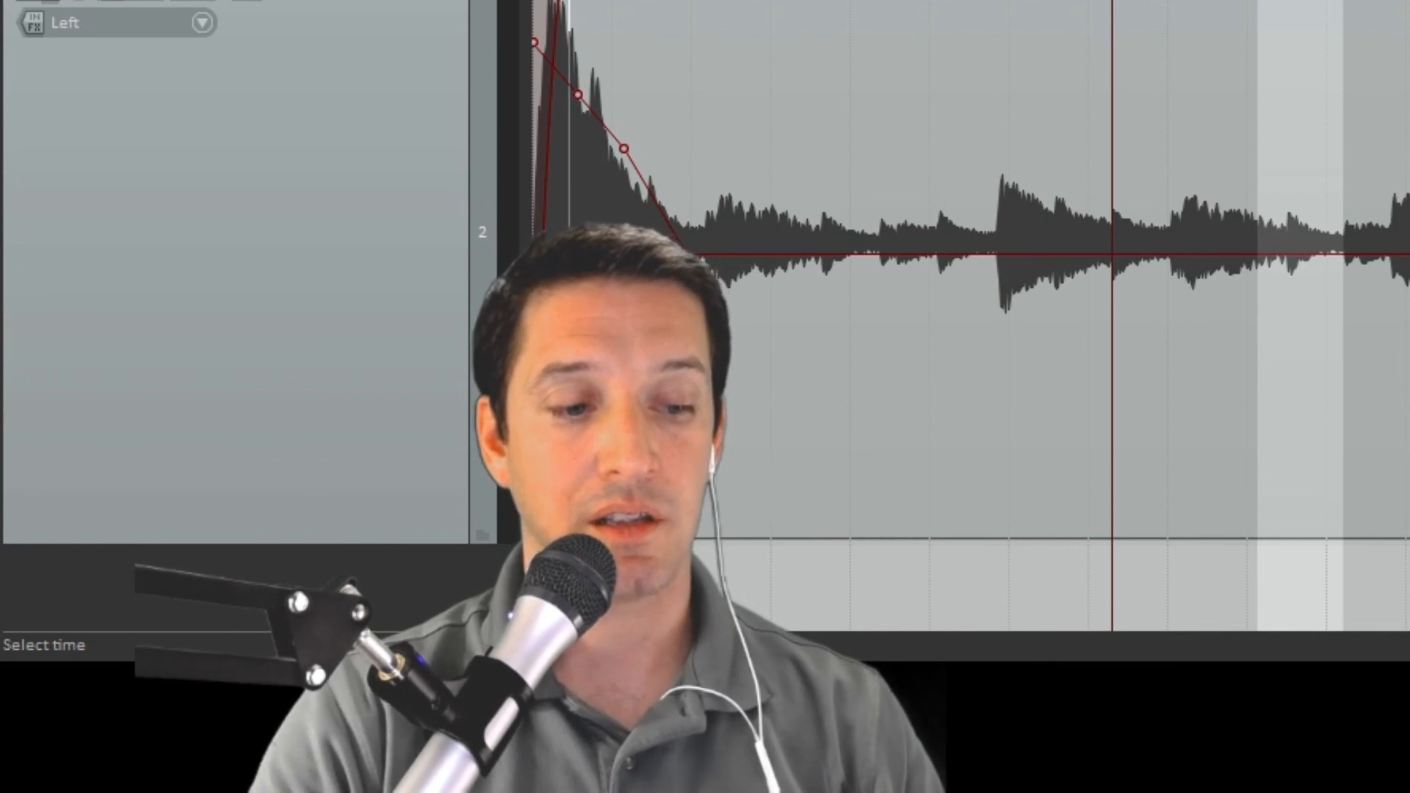
key(ctrl+alt+shift+o)
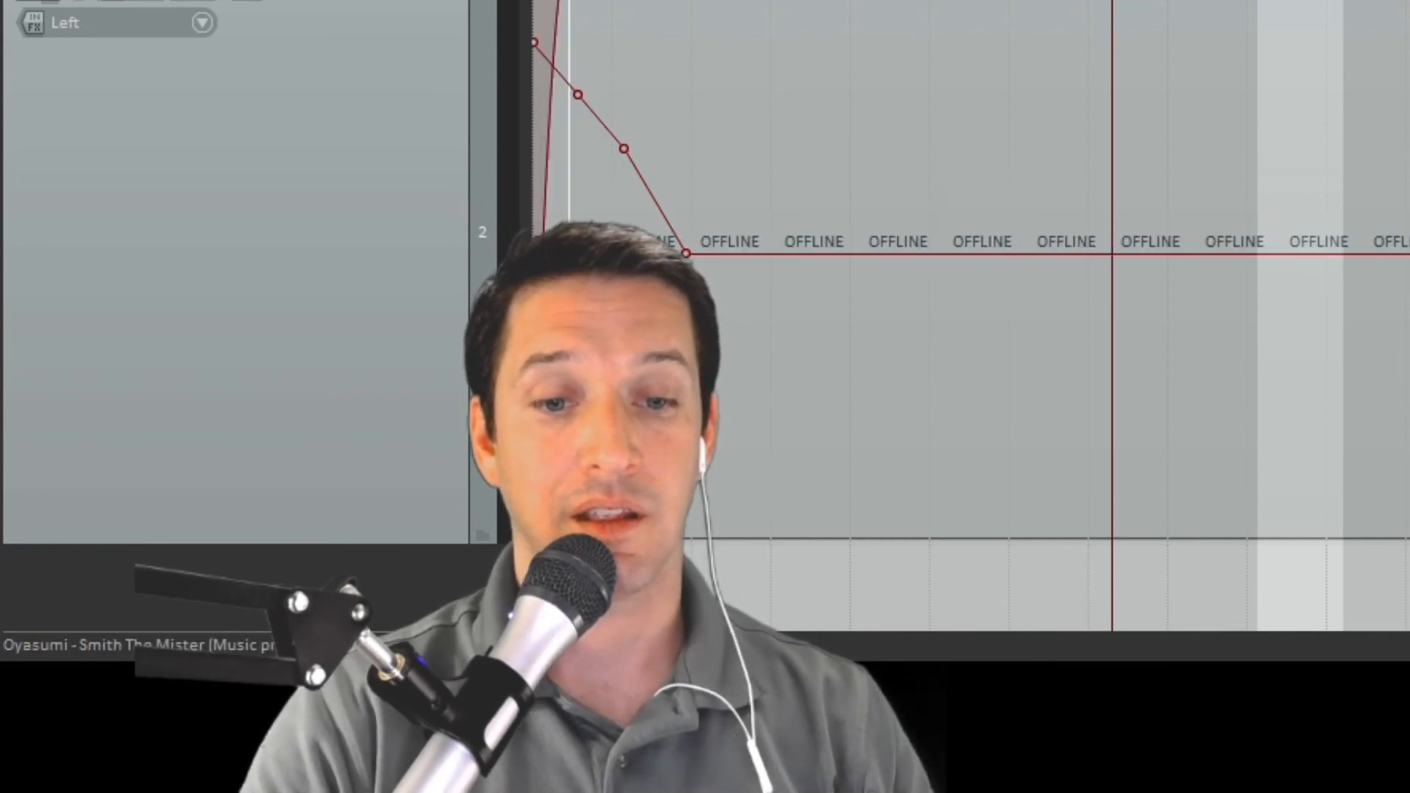